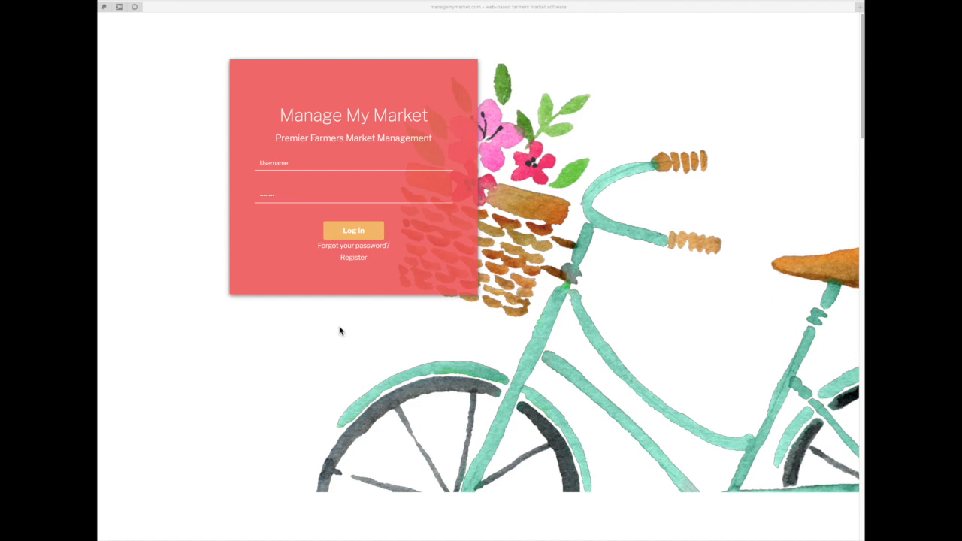
Start a new account registration and choose to sign up as a Vendor
{"action": "left_click", "coordinate": [353, 258]}
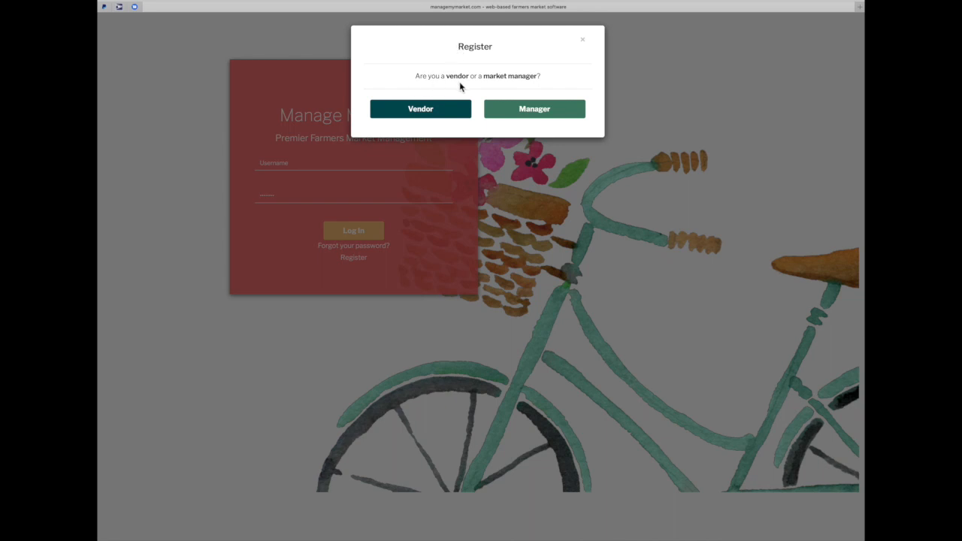
{"action": "left_click", "coordinate": [421, 116]}
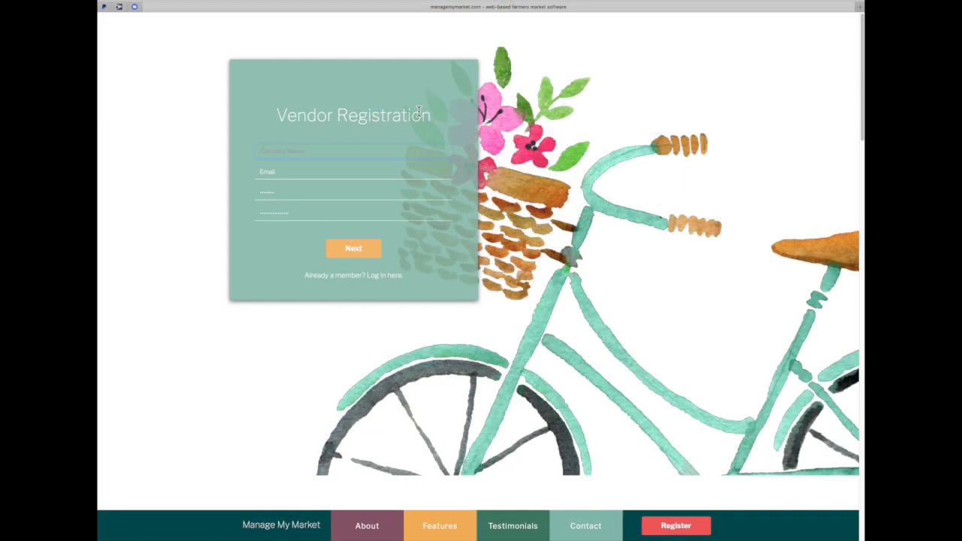
Register the vendor account with the business name, login e-mail and a confirmed password
{"action": "type", "text": "Gracie Flowers and Gifts"}
{"action": "key", "text": "Tab"}
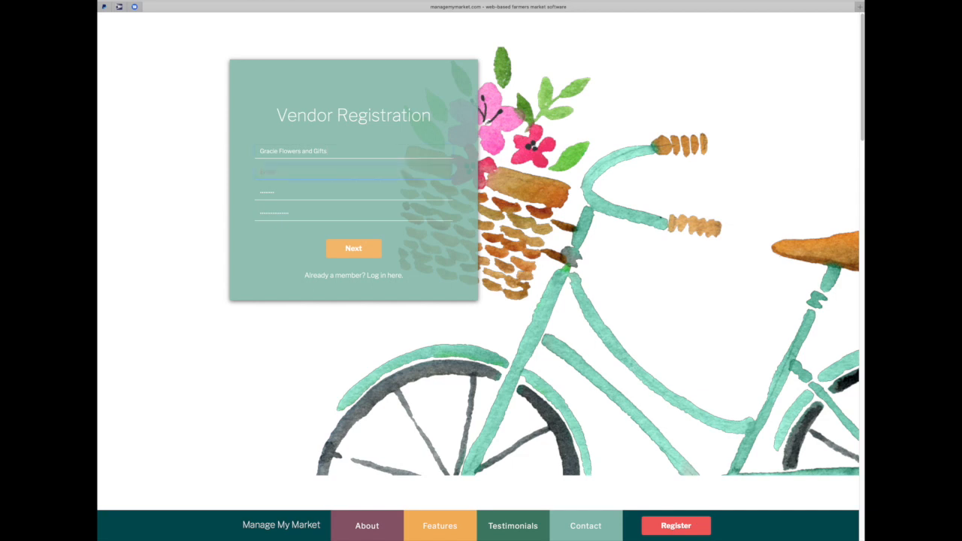
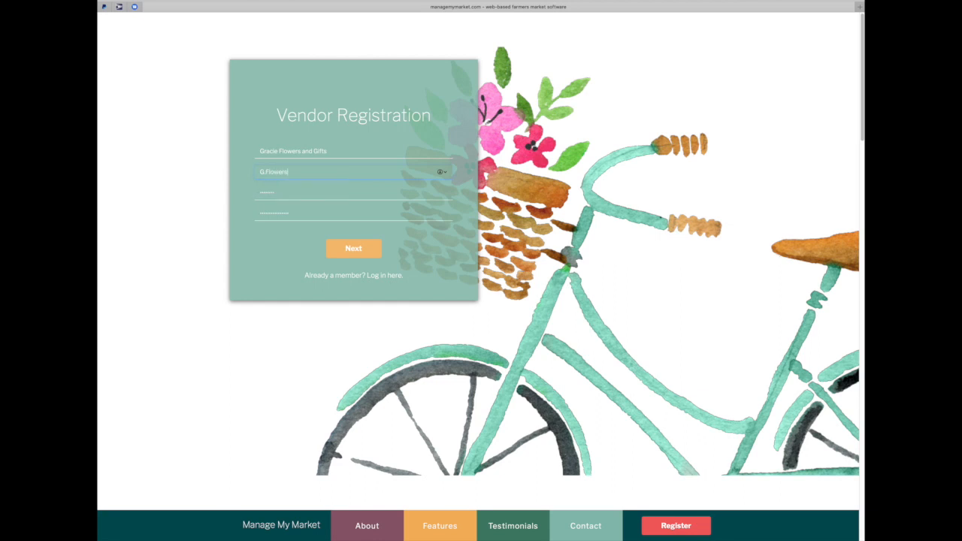
{"action": "key", "text": "Tab"}
{"action": "type", "text": "•••••"}
{"action": "left_click", "coordinate": [442, 213]}
{"action": "type", "text": "•••••"}
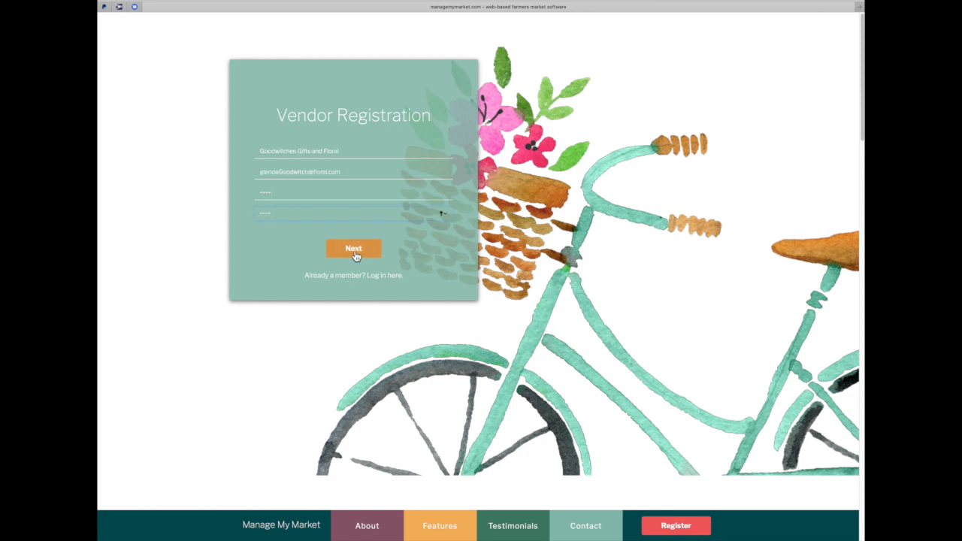
{"action": "left_click", "coordinate": [356, 255]}
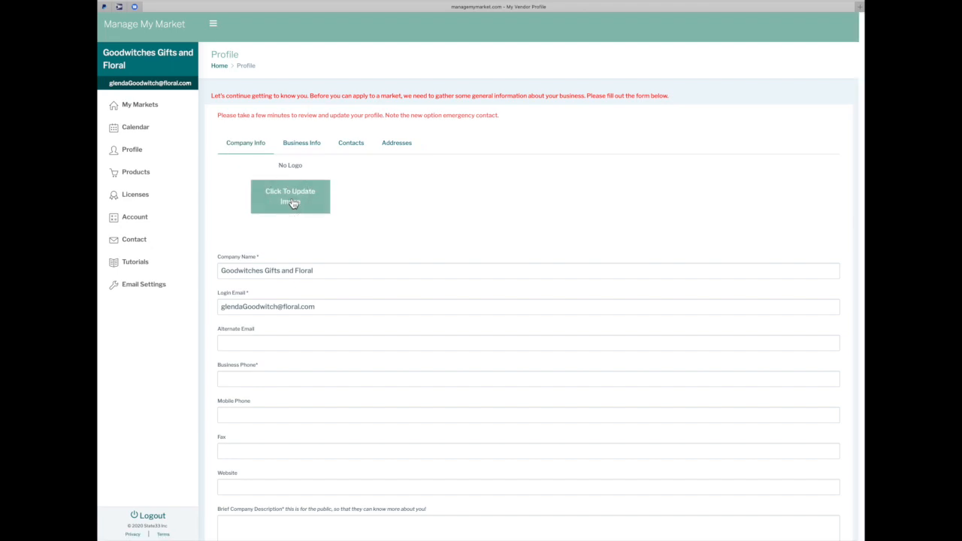
Upload st patrick wreath.png as the company profile logo
{"action": "left_click", "coordinate": [290, 200]}
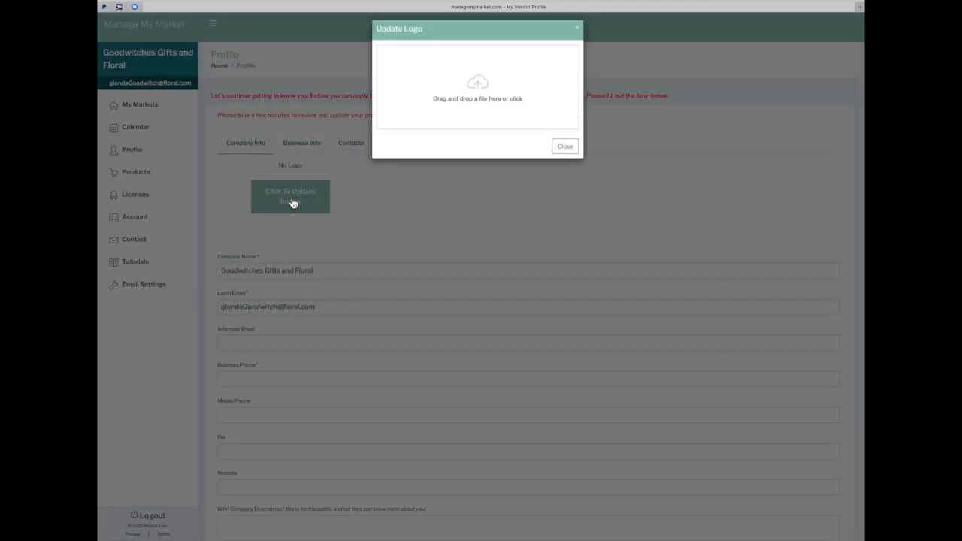
{"action": "left_click", "coordinate": [478, 97]}
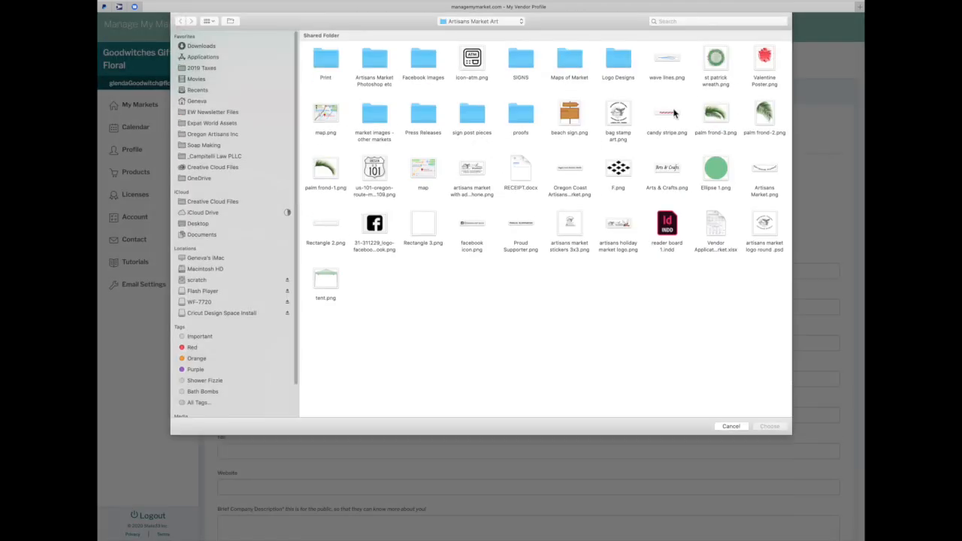
{"action": "double_click", "coordinate": [711, 66]}
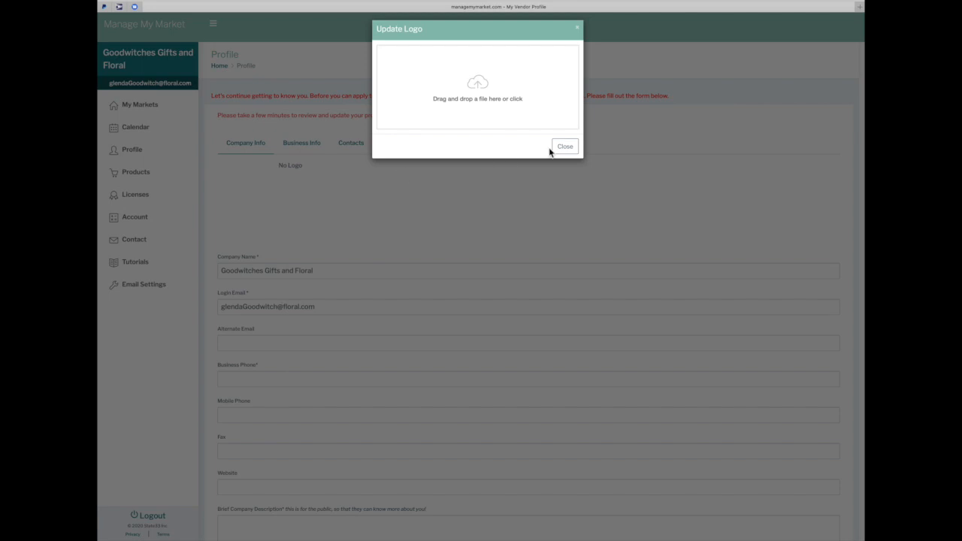
{"action": "left_click", "coordinate": [358, 197]}
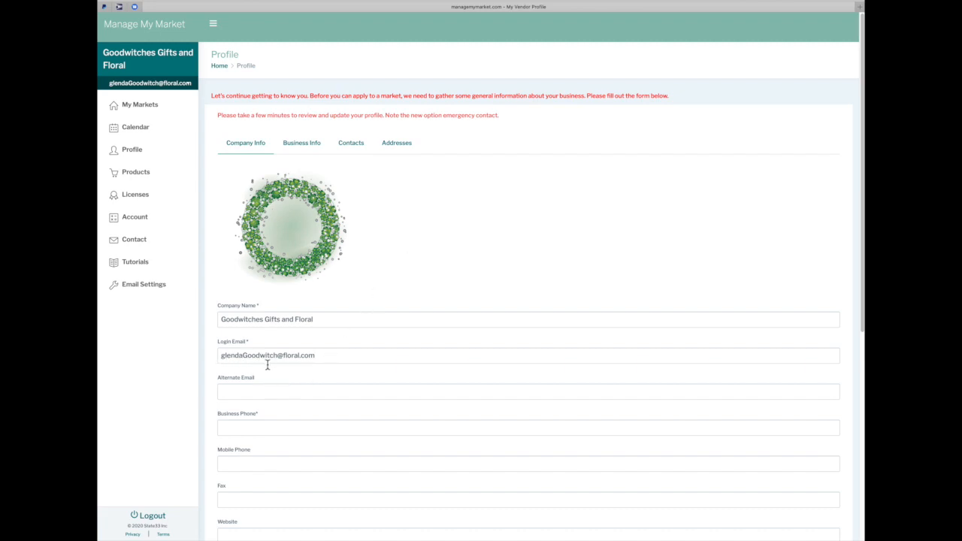
Enter the business phone number on the company profile
{"action": "scroll", "coordinate": [338, 381], "scroll_direction": "down", "scroll_amount": 5}
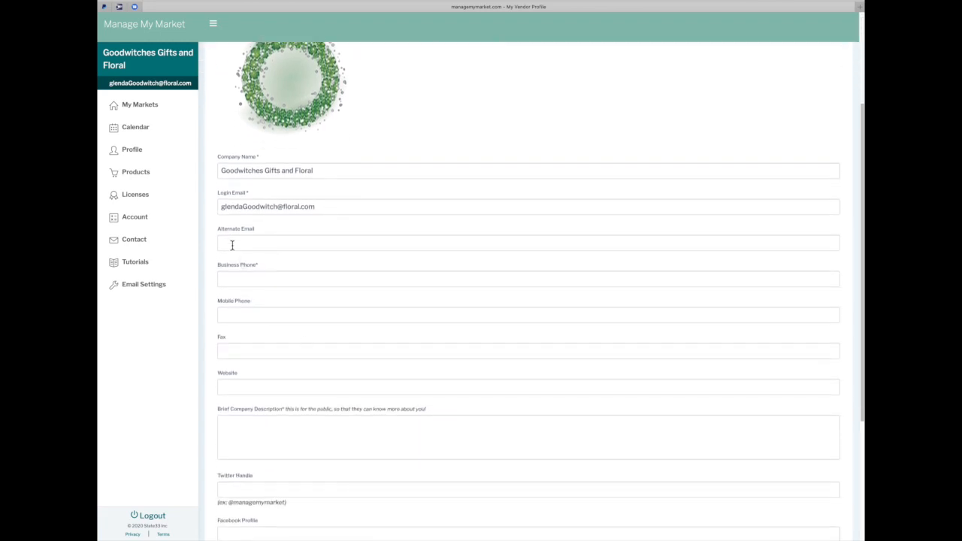
{"action": "left_click", "coordinate": [228, 245]}
{"action": "scroll", "coordinate": [227, 244], "scroll_direction": "down", "scroll_amount": 1}
{"action": "left_click", "coordinate": [226, 243]}
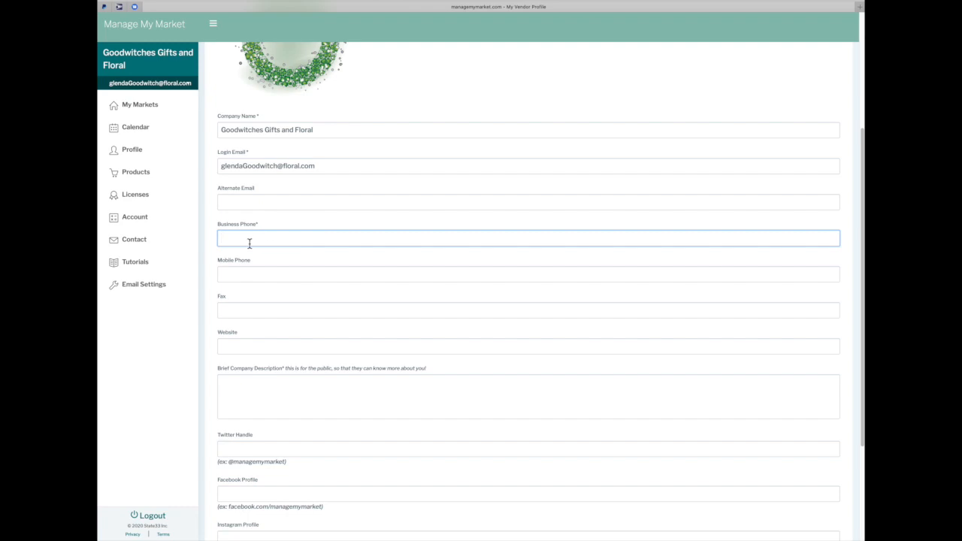
{"action": "type", "text": "555.222.3333"}
Keep permission to display contact information ticked and submit the profile
{"action": "scroll", "coordinate": [236, 277], "scroll_direction": "down", "scroll_amount": 3}
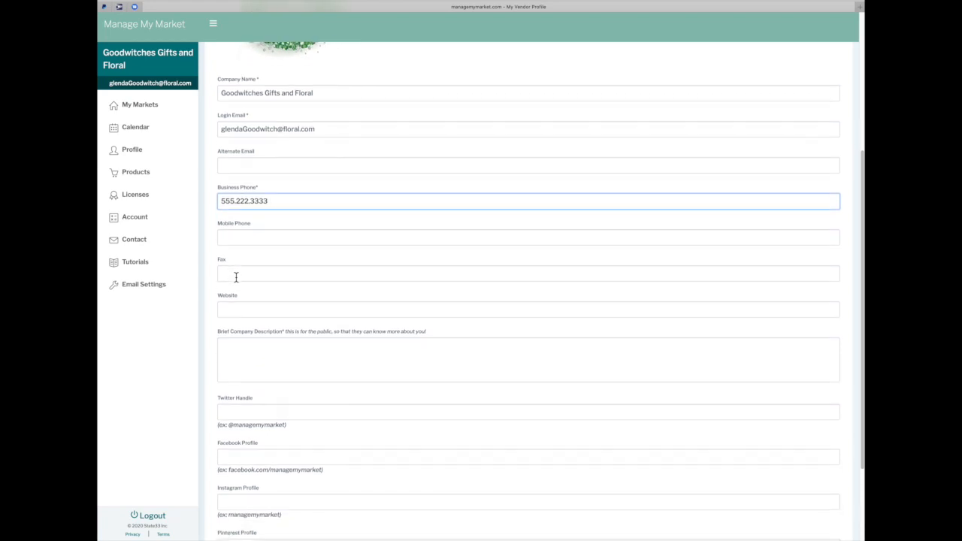
{"action": "scroll", "coordinate": [236, 278], "scroll_direction": "down", "scroll_amount": 1}
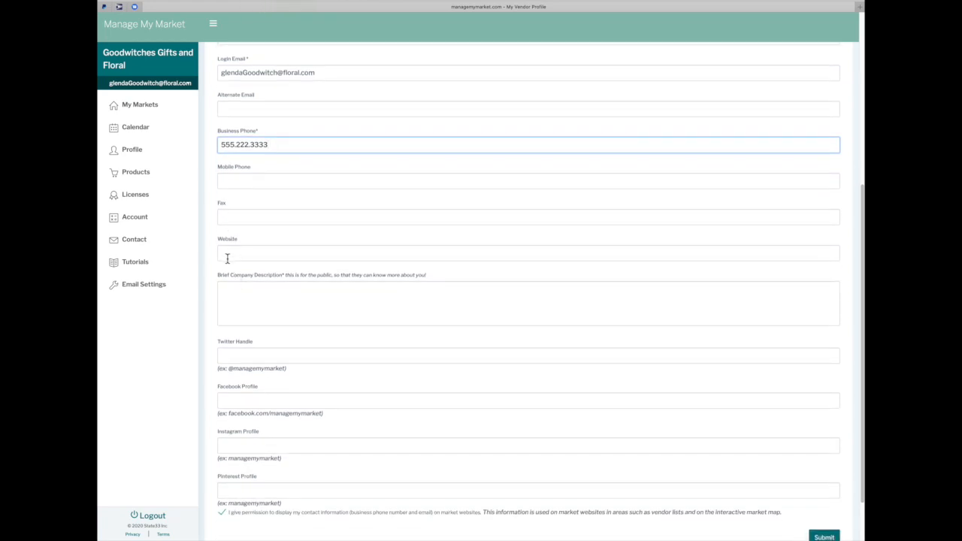
{"action": "scroll", "coordinate": [227, 258], "scroll_direction": "down", "scroll_amount": 1}
{"action": "scroll", "coordinate": [227, 258], "scroll_direction": "down", "scroll_amount": 1}
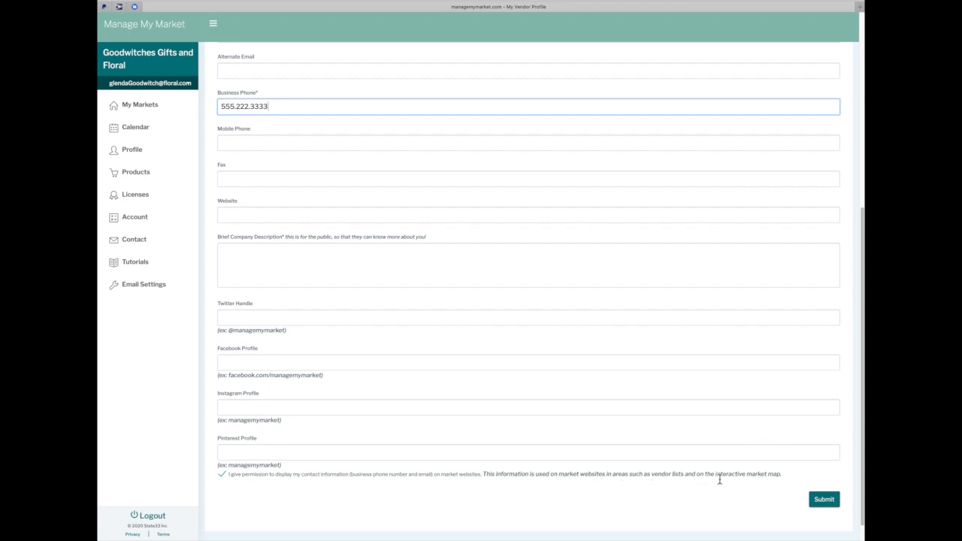
{"action": "left_click", "coordinate": [225, 478]}
{"action": "left_click", "coordinate": [223, 478]}
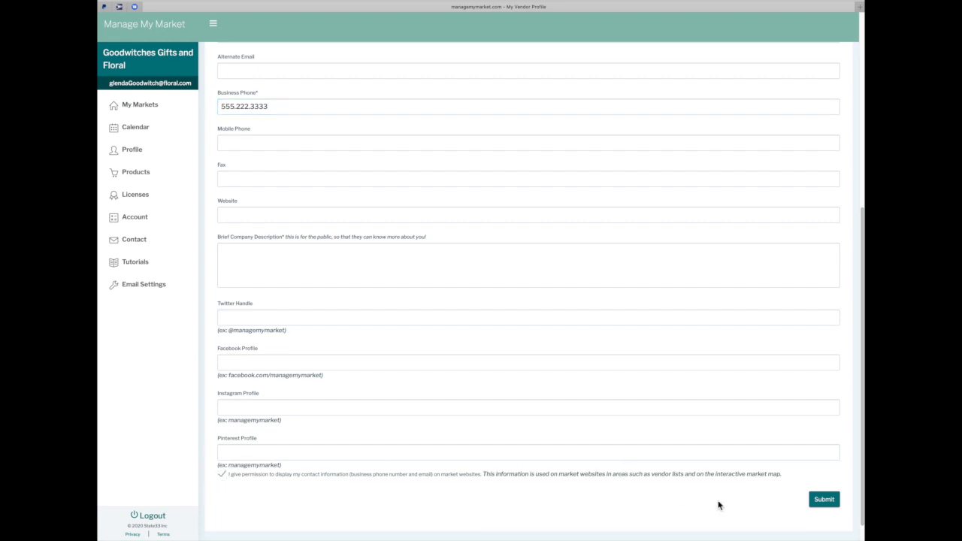
{"action": "left_click", "coordinate": [824, 501]}
After the missing-description error, enter the description 'Handcrafted gifts and fresh cut flowers'
{"action": "left_click", "coordinate": [824, 499]}
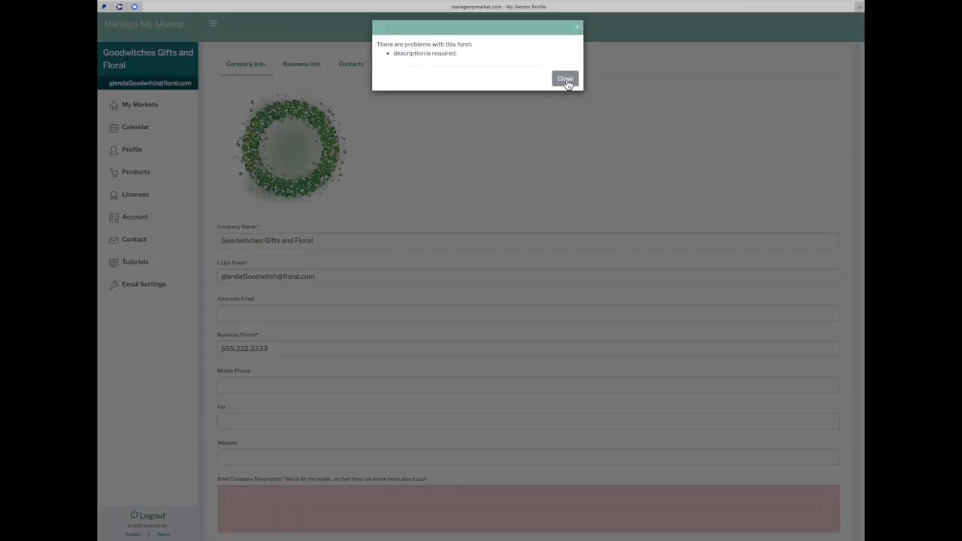
{"action": "left_click", "coordinate": [565, 78]}
{"action": "left_click", "coordinate": [256, 488]}
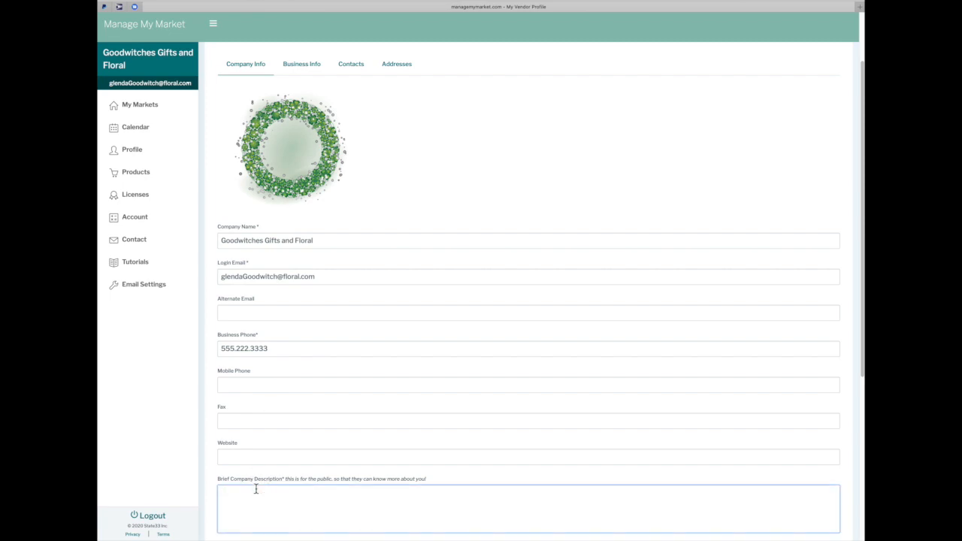
{"action": "type", "text": "p"}
{"action": "key", "text": "BackSpace"}
{"action": "type", "text": "goo"}
{"action": "key", "text": "BackSpace"}
{"action": "key", "text": "BackSpace"}
{"action": "key", "text": "BackSpace"}
{"action": "type", "text": "HJand"}
{"action": "key", "text": "BackSpace"}
{"action": "key", "text": "BackSpace"}
{"action": "key", "text": "BackSpace"}
{"action": "key", "text": "BackSpace"}
{"action": "type", "text": "andcrafted gifts and fresh cut clo"}
{"action": "key", "text": "BackSpace"}
{"action": "key", "text": "BackSpace"}
{"action": "key", "text": "BackSpace"}
{"action": "type", "text": "flowers"}
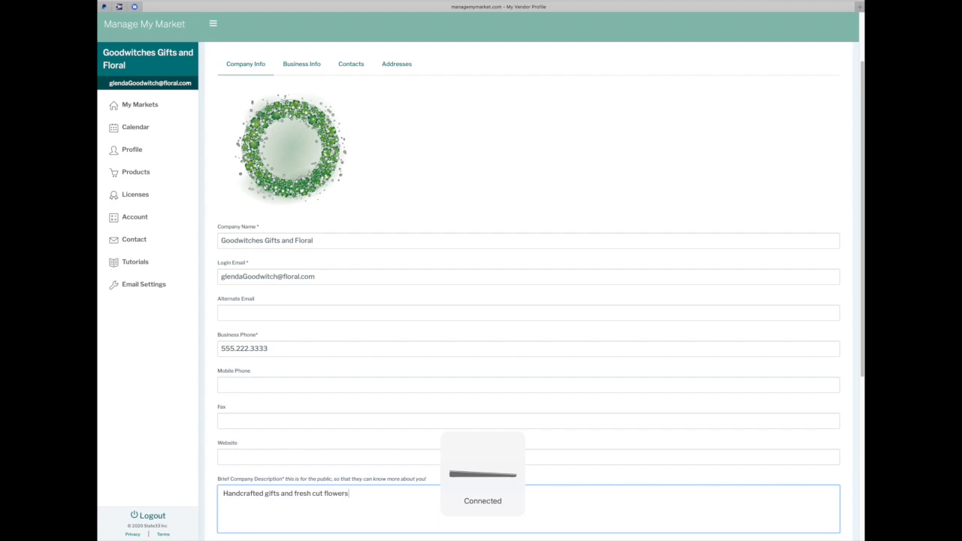
{"action": "scroll", "coordinate": [260, 491], "scroll_direction": "down", "scroll_amount": 5}
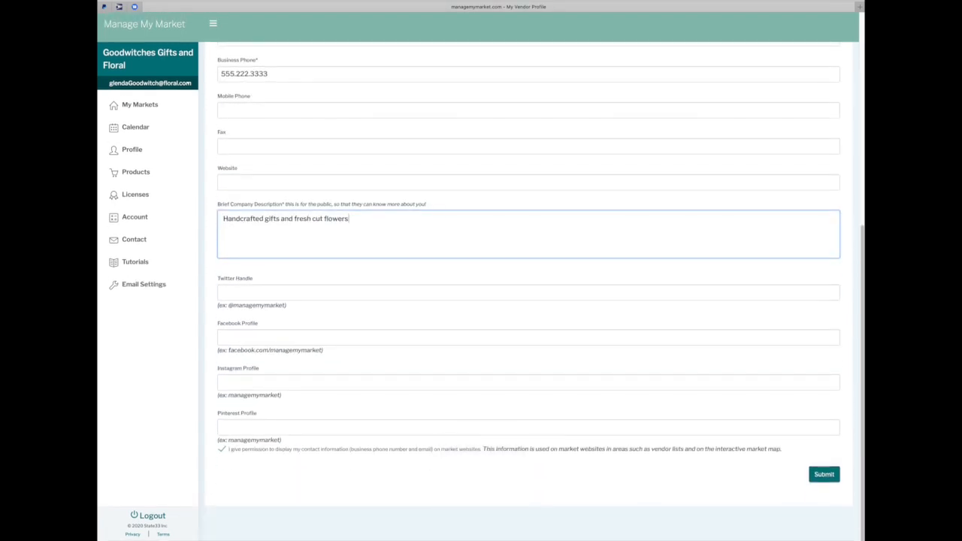
Save the profile, set business structure to Sole Proprietor and enter the owner's name
{"action": "left_click", "coordinate": [819, 474]}
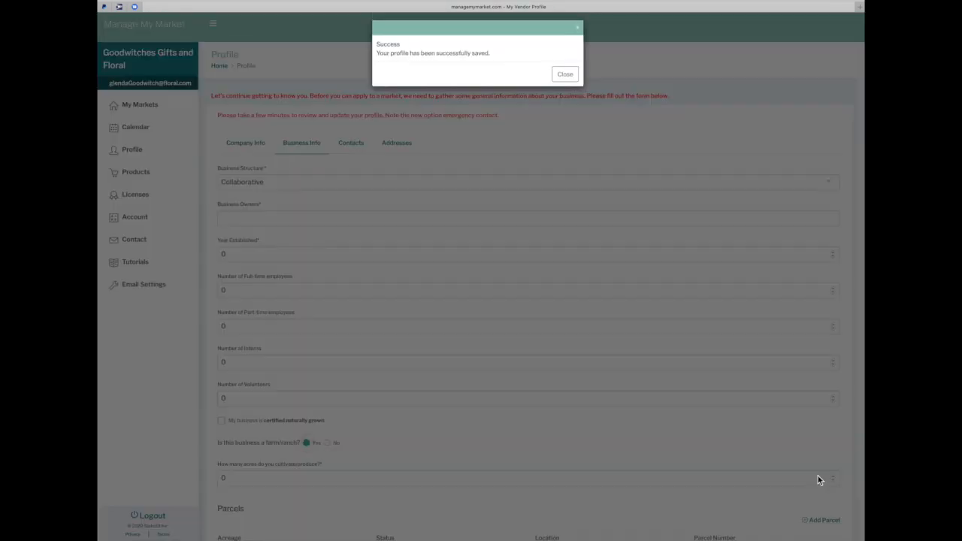
{"action": "left_click", "coordinate": [565, 75]}
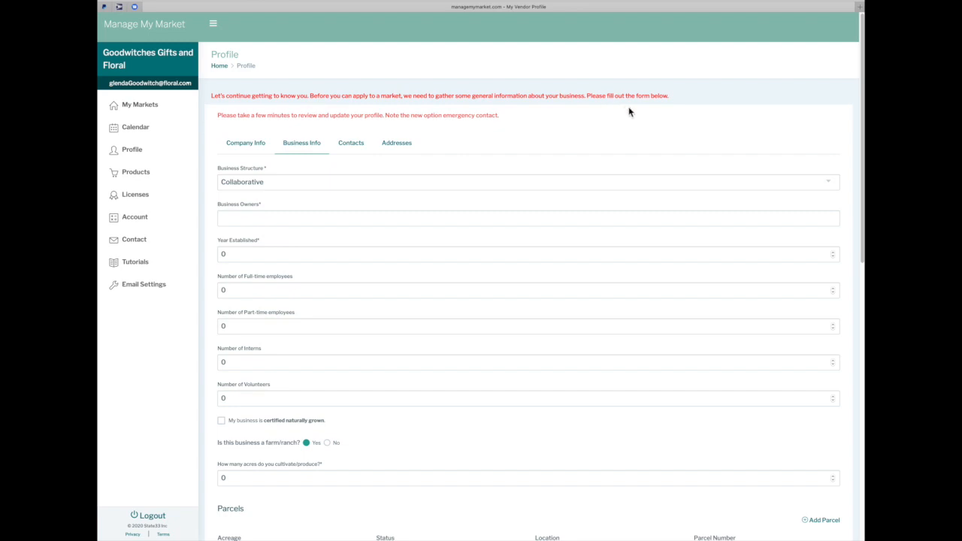
{"action": "left_click", "coordinate": [265, 182]}
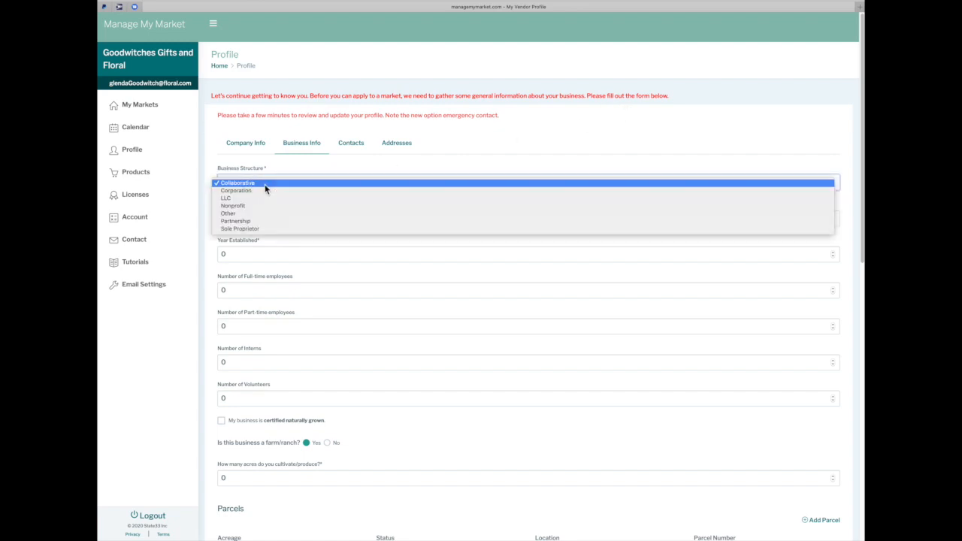
{"action": "left_click", "coordinate": [268, 229]}
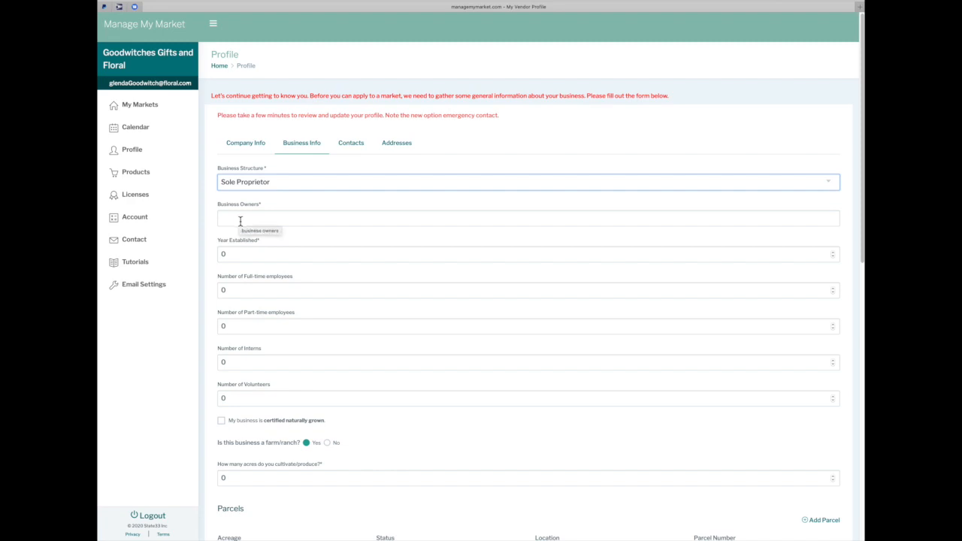
{"action": "left_click", "coordinate": [240, 221]}
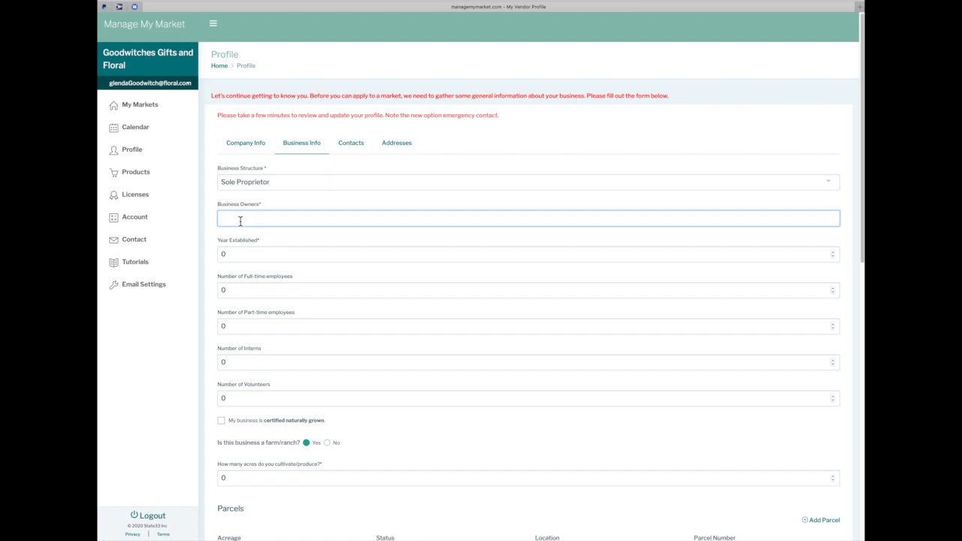
{"action": "type", "text": "Glenda Goodwitch"}
Enter year established 1999 with 5 full-time, 2 part-time employees and 6 interns
{"action": "left_click", "coordinate": [258, 253]}
{"action": "type", "text": "2"}
{"action": "key", "text": "BackSpace"}
{"action": "key", "text": "BackSpace"}
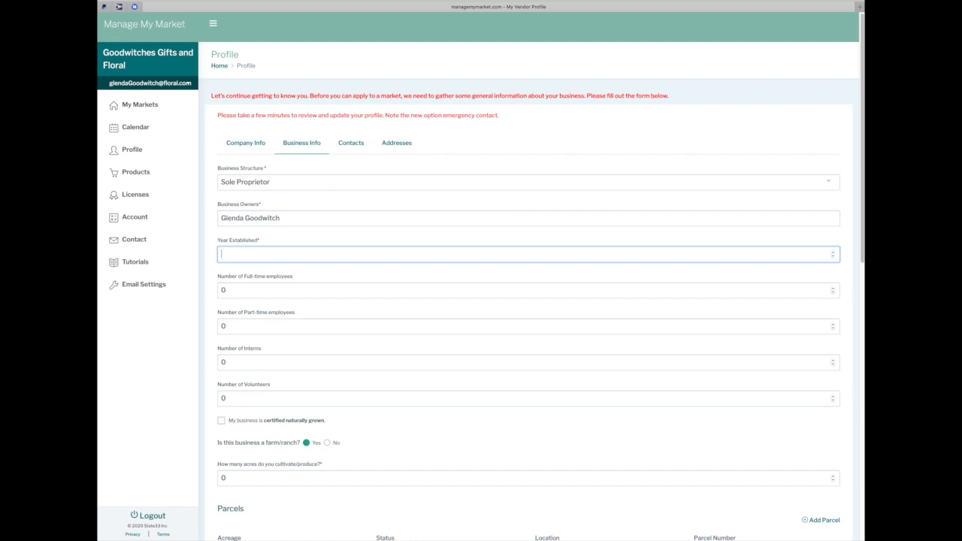
{"action": "type", "text": "1999"}
{"action": "left_click_drag", "start_coordinate": [260, 285], "coordinate": [214, 292]}
{"action": "type", "text": "5"}
{"action": "left_click_drag", "start_coordinate": [225, 326], "coordinate": [216, 327]}
{"action": "type", "text": "2"}
{"action": "left_click_drag", "start_coordinate": [230, 361], "coordinate": [213, 363]}
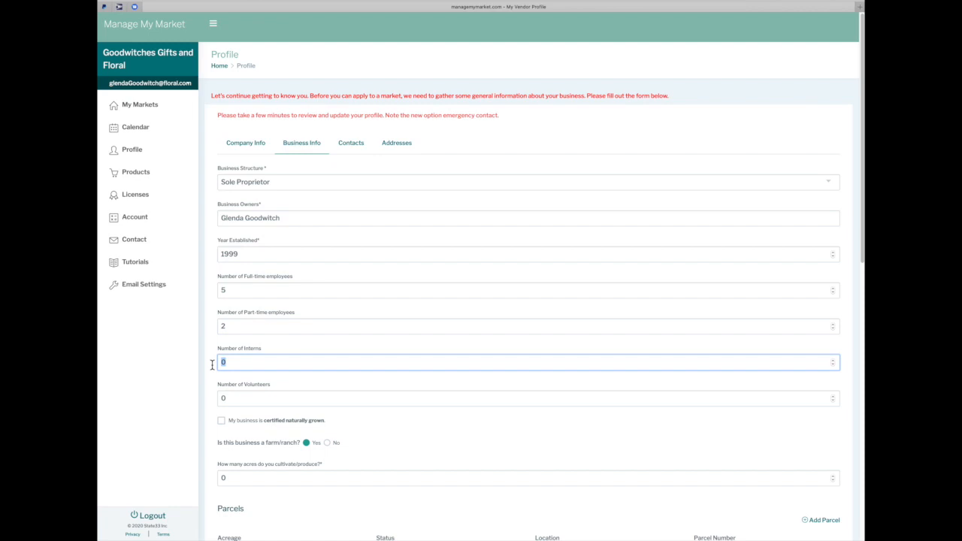
{"action": "type", "text": "6"}
{"action": "left_click", "coordinate": [232, 397]}
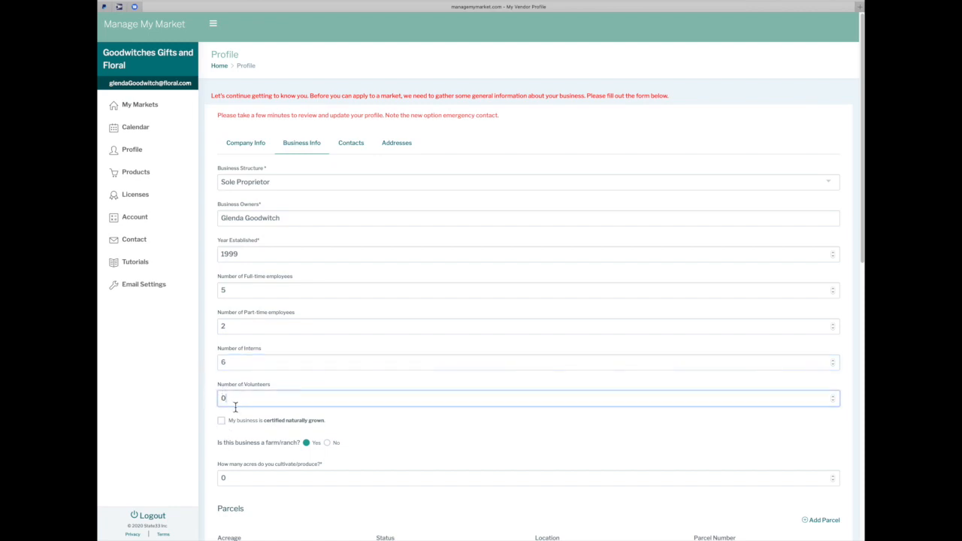
Set the farm size to 3 acres
{"action": "scroll", "coordinate": [236, 429], "scroll_direction": "down", "scroll_amount": 2}
{"action": "scroll", "coordinate": [236, 431], "scroll_direction": "down", "scroll_amount": 1}
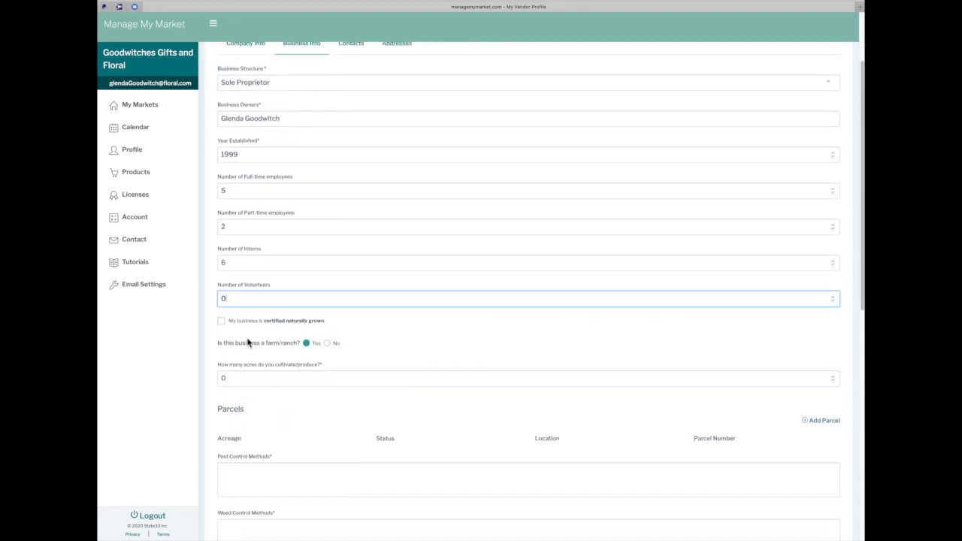
{"action": "scroll", "coordinate": [248, 329], "scroll_direction": "down", "scroll_amount": 2}
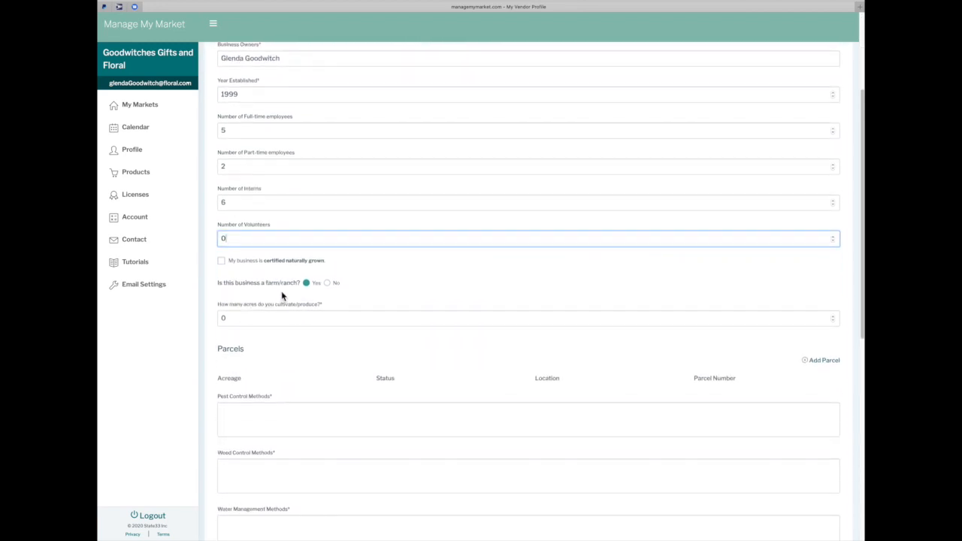
{"action": "left_click_drag", "start_coordinate": [229, 318], "coordinate": [215, 319]}
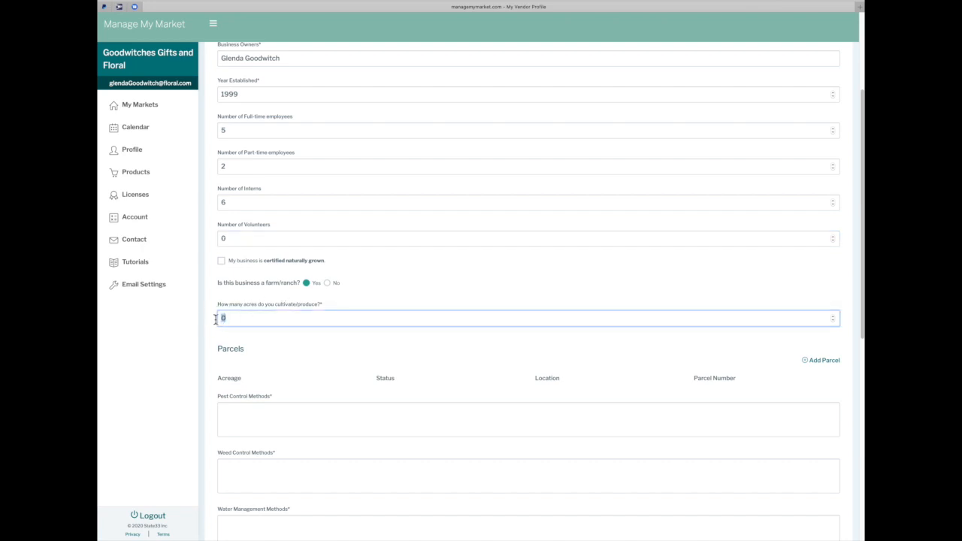
{"action": "type", "text": "3"}
Fill the pest, weed and water management methods with 'something'
{"action": "scroll", "coordinate": [287, 372], "scroll_direction": "down", "scroll_amount": 3}
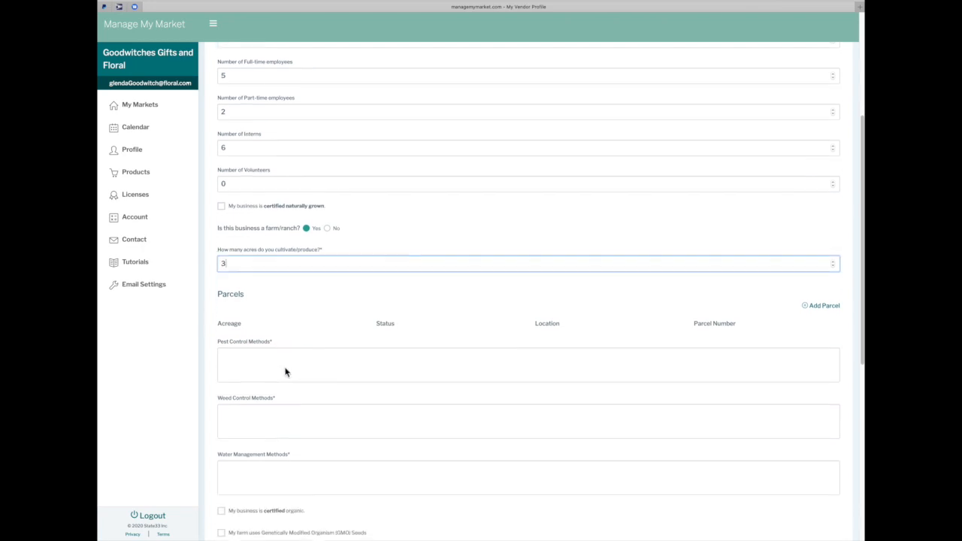
{"action": "left_click", "coordinate": [251, 337]}
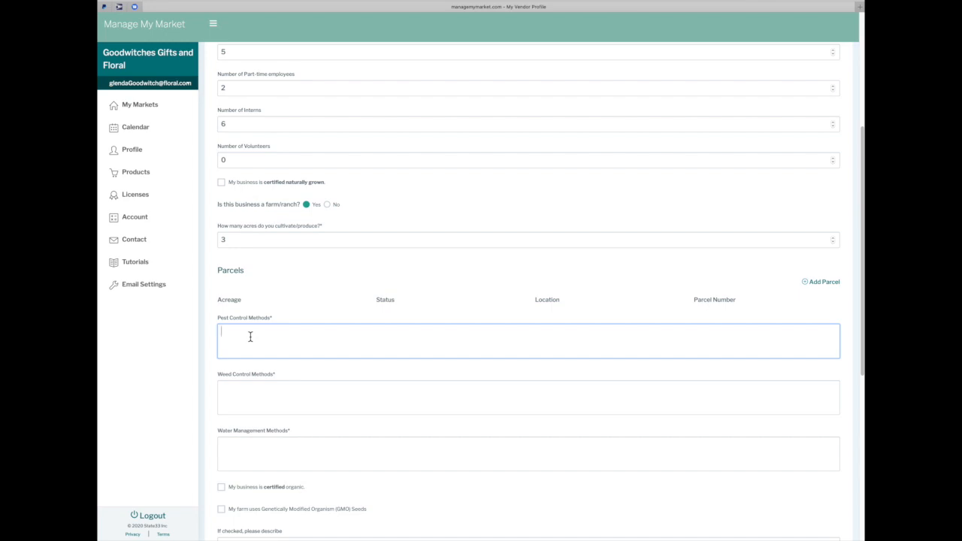
{"action": "type", "text": "something"}
{"action": "key", "text": "Tab"}
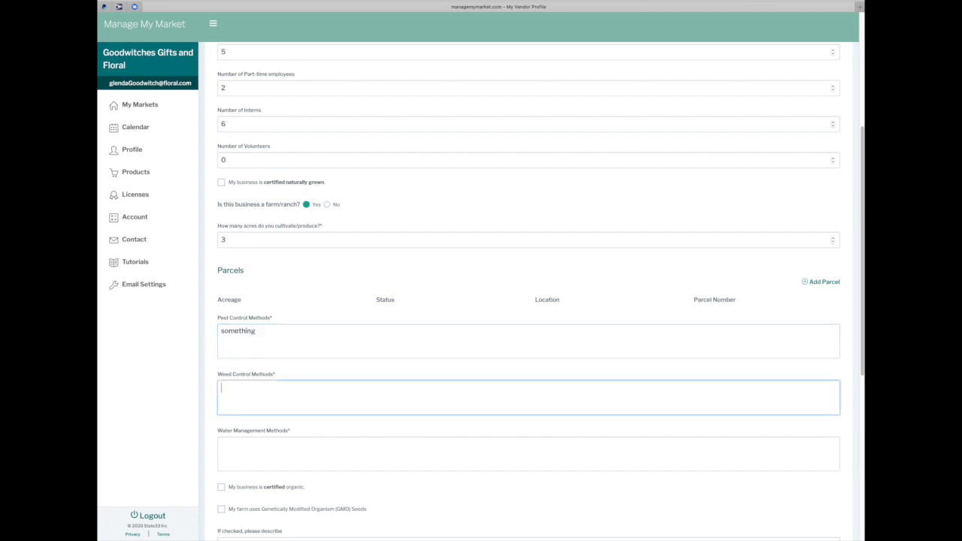
{"action": "type", "text": "something"}
{"action": "key", "text": "Tab"}
{"action": "type", "text": "something"}
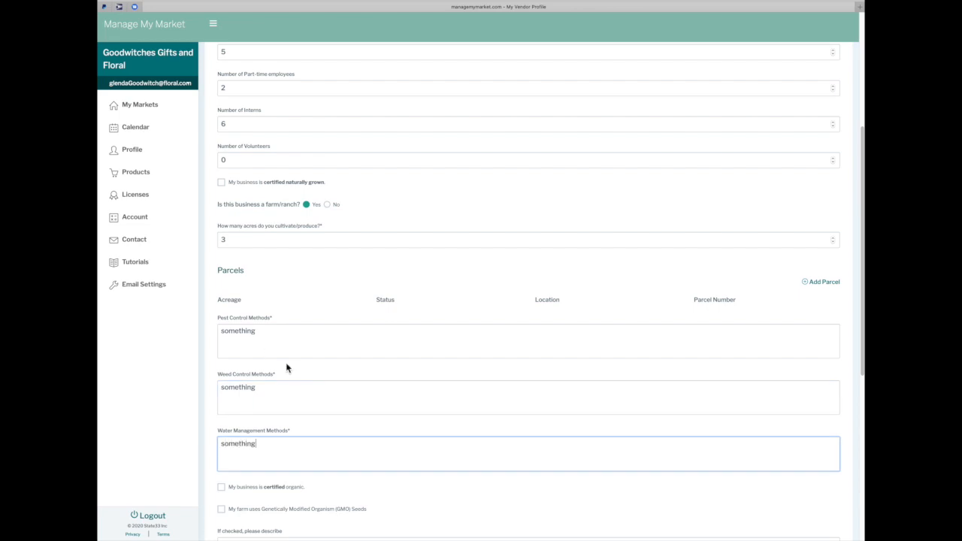
Answer that products are sold at Farm Roadside Stand and Joes Market, then submit
{"action": "scroll", "coordinate": [285, 367], "scroll_direction": "down", "scroll_amount": 3}
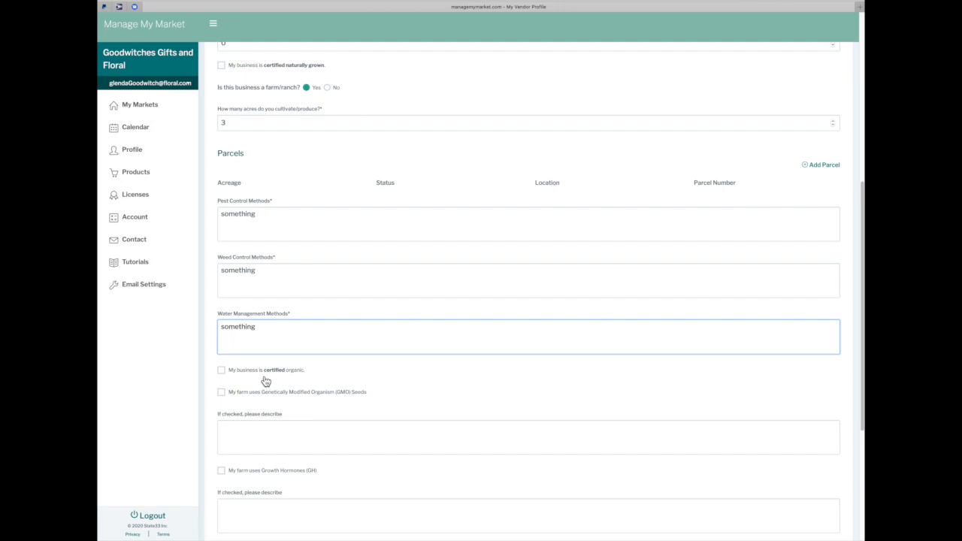
{"action": "scroll", "coordinate": [293, 380], "scroll_direction": "down", "scroll_amount": 1}
{"action": "scroll", "coordinate": [293, 380], "scroll_direction": "down", "scroll_amount": 2}
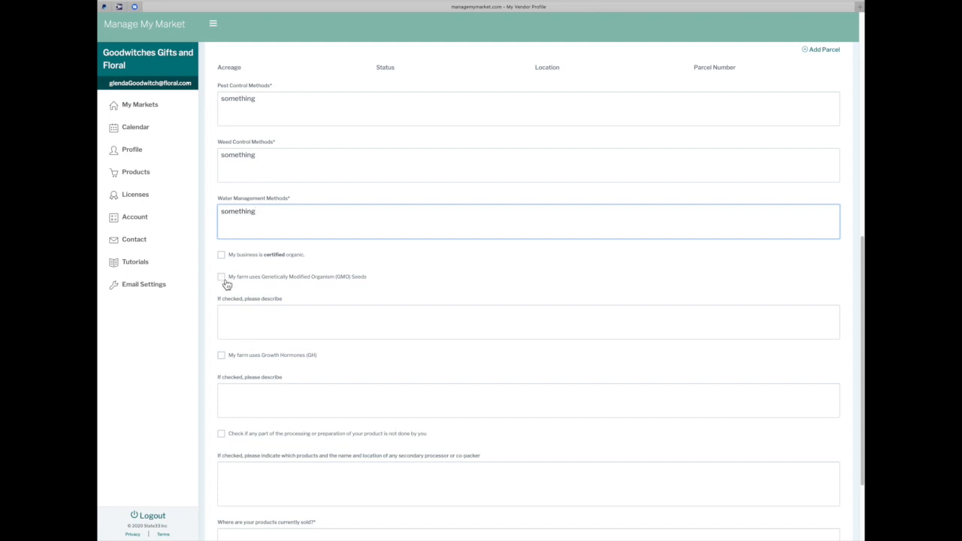
{"action": "scroll", "coordinate": [232, 310], "scroll_direction": "down", "scroll_amount": 3}
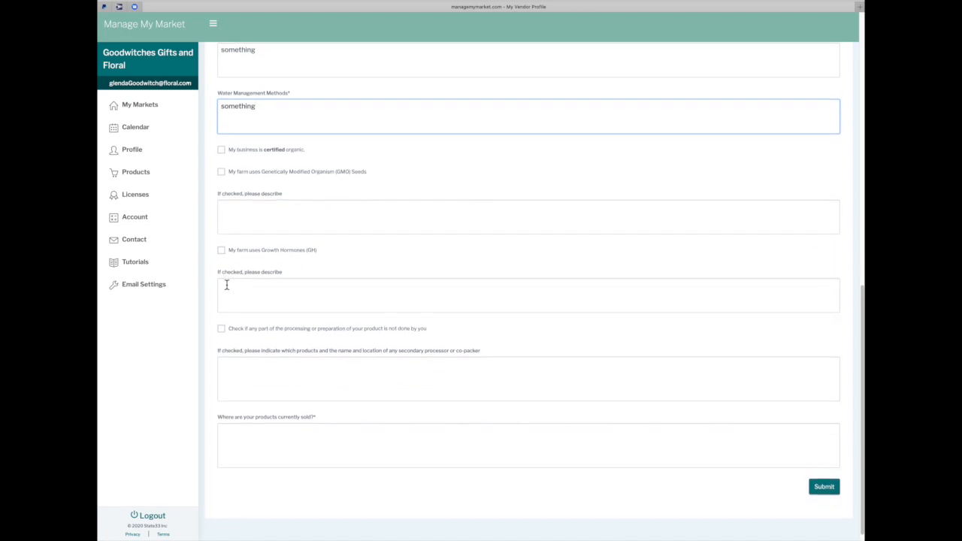
{"action": "scroll", "coordinate": [226, 286], "scroll_direction": "down", "scroll_amount": 1}
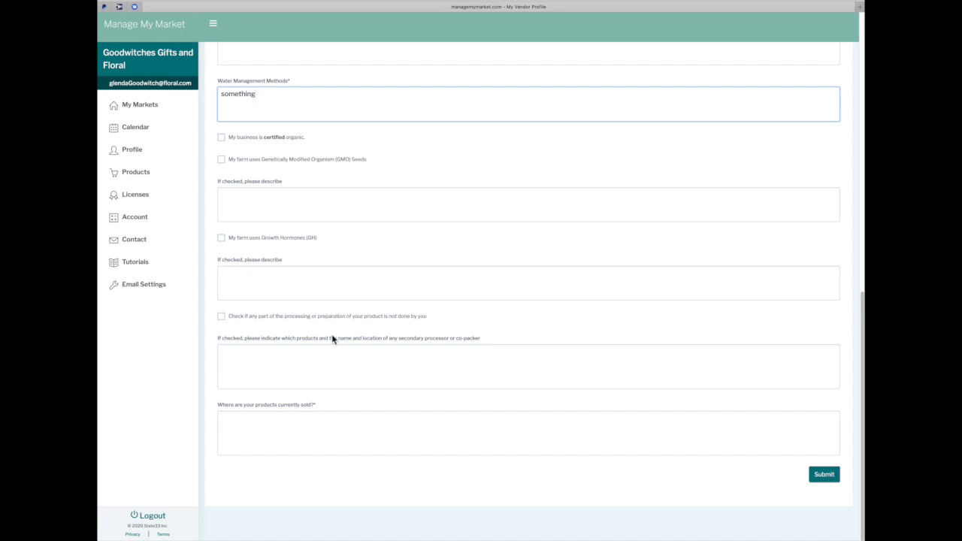
{"action": "left_click", "coordinate": [229, 352]}
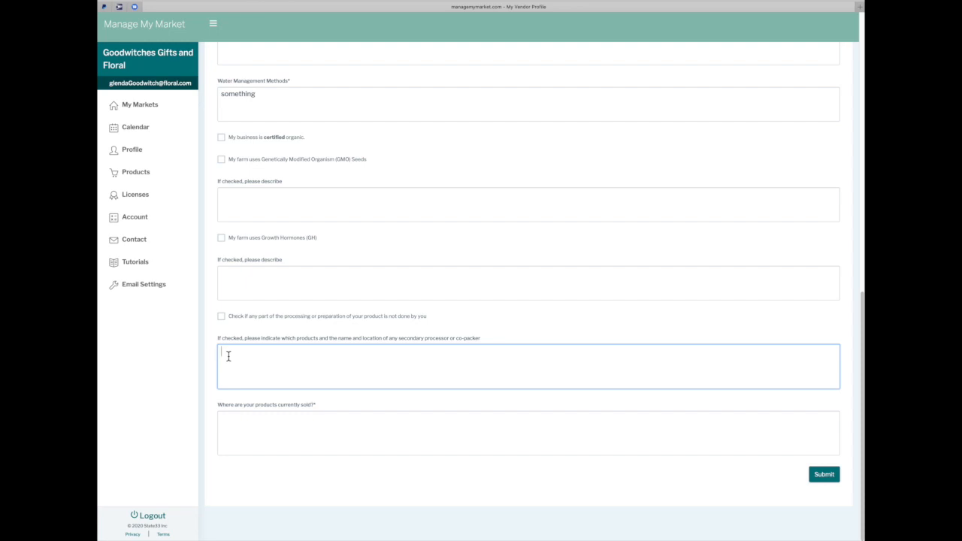
{"action": "left_click", "coordinate": [225, 423]}
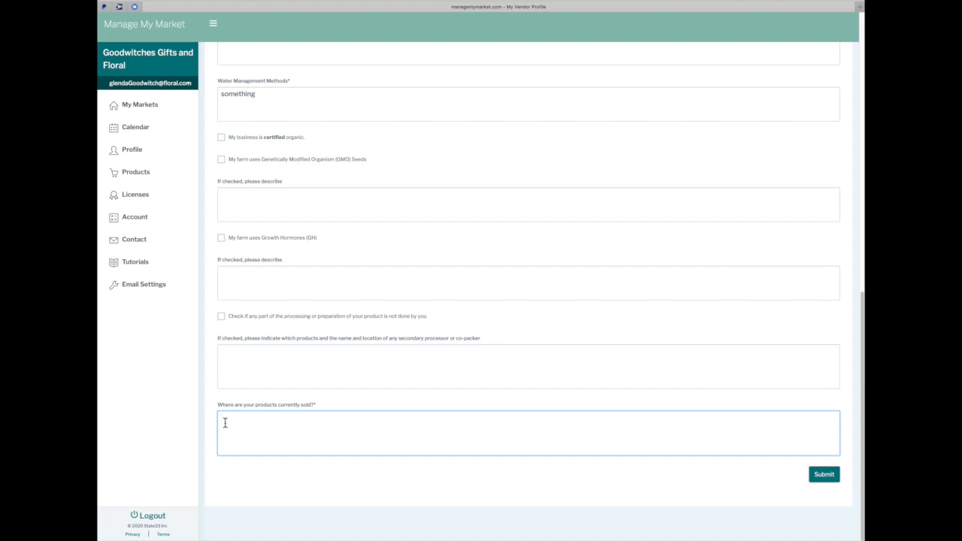
{"action": "type", "text": "Fa"}
{"action": "type", "text": "rm Roa"}
{"action": "type", "text": "dside Sta"}
{"action": "type", "text": "nd and local"}
{"action": "key", "text": "BackSpace"}
{"action": "key", "text": "BackSpace"}
{"action": "key", "text": "BackSpace"}
{"action": "key", "text": "BackSpace"}
{"action": "key", "text": "BackSpace"}
{"action": "type", "text": "Joes Market corner of 2nd and main"}
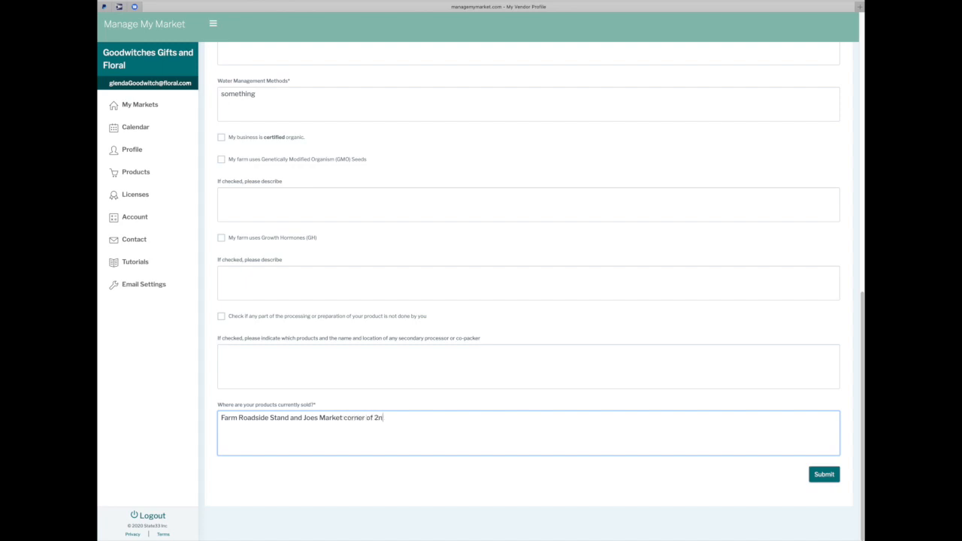
{"action": "type", "text": " st."}
{"action": "left_click", "coordinate": [823, 476]}
{"action": "left_click", "coordinate": [822, 477]}
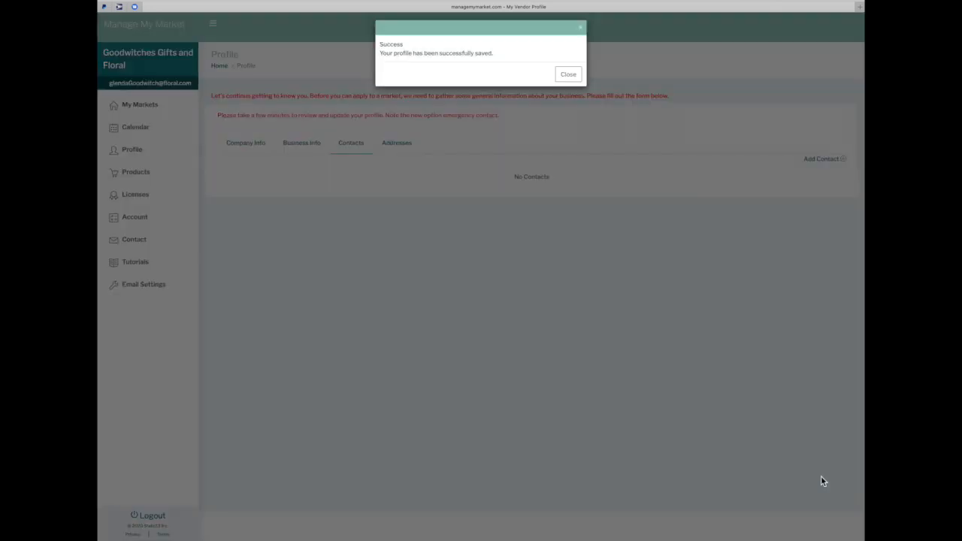
Begin a new contact with the owner's name, phone, mobile and e-mail, skipping fax
{"action": "left_click", "coordinate": [568, 75]}
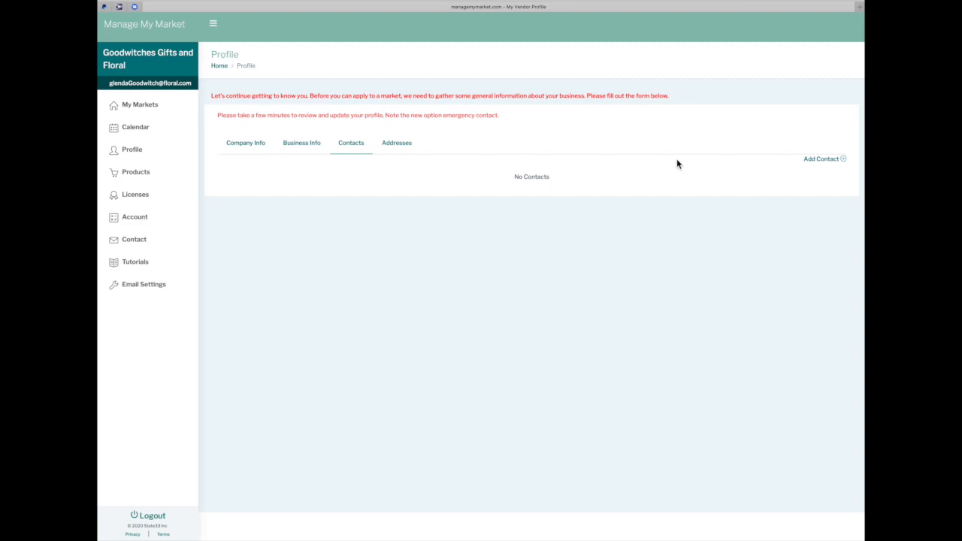
{"action": "left_click", "coordinate": [846, 163]}
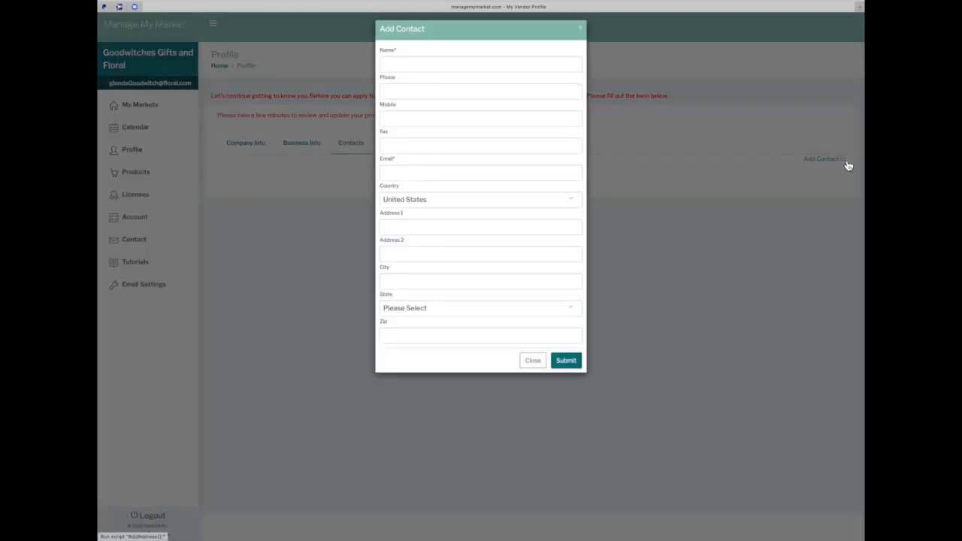
{"action": "left_click", "coordinate": [468, 70]}
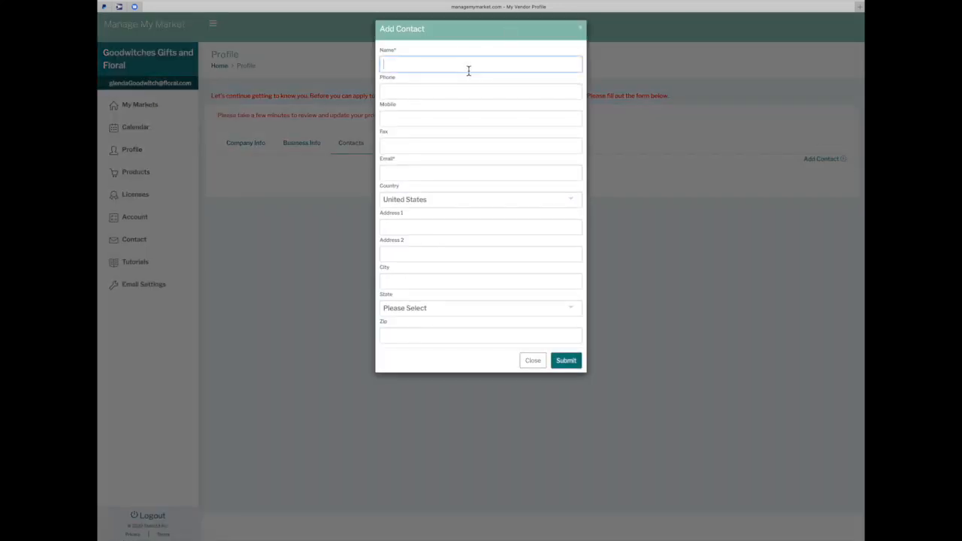
{"action": "type", "text": "Glenda Goodwitch"}
{"action": "key", "text": "Tab"}
{"action": "type", "text": "555 555 5555"}
{"action": "key", "text": "Tab"}
{"action": "type", "text": "4"}
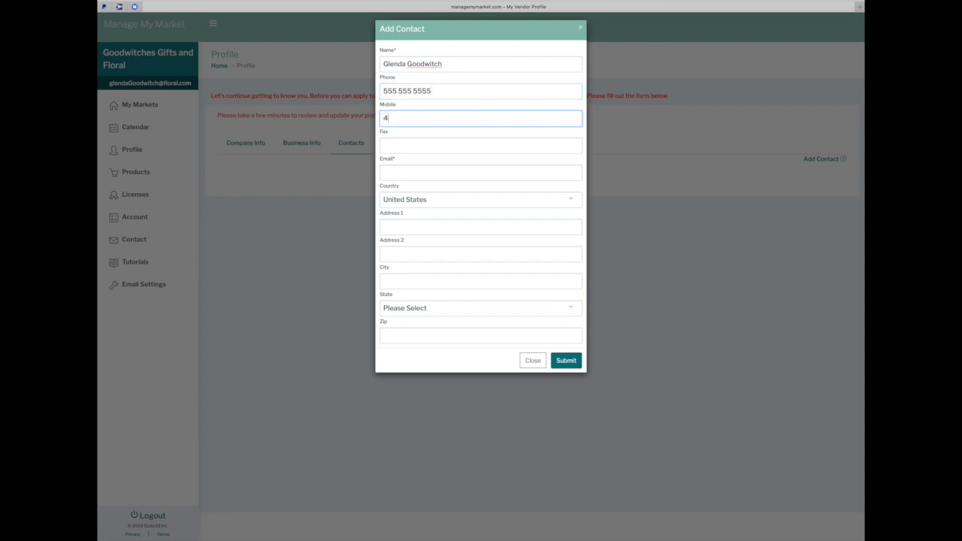
{"action": "type", "text": "44 444 4444"}
{"action": "key", "text": "Tab"}
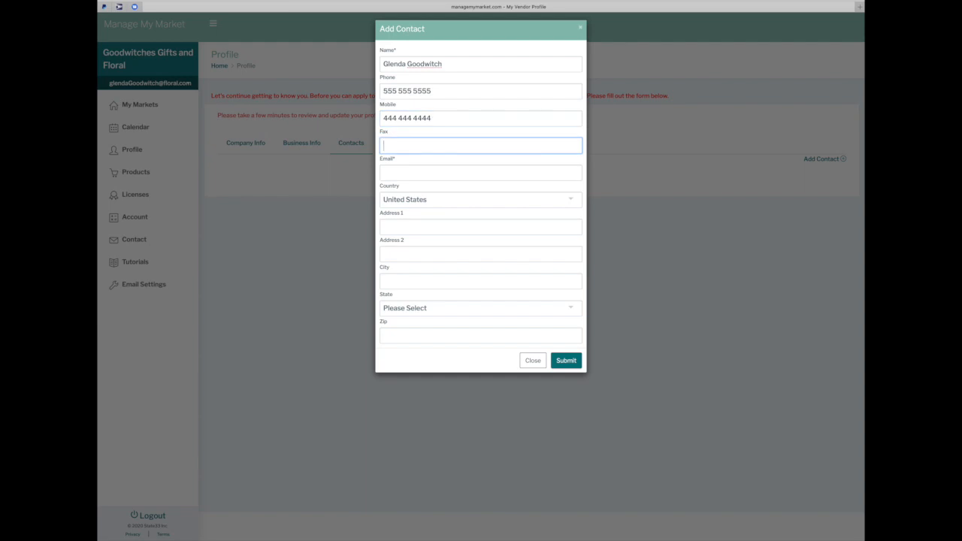
{"action": "key", "text": "Tab"}
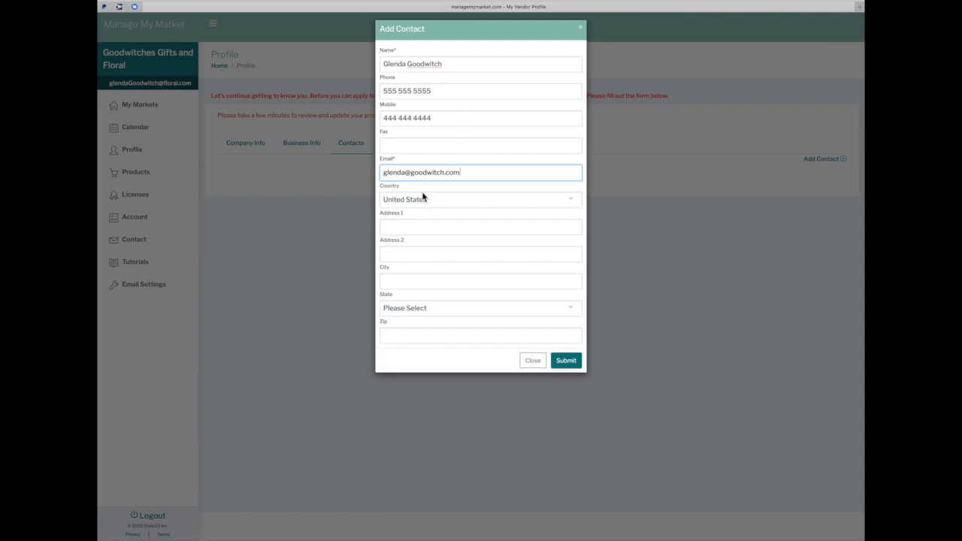
Add the contact's street address, city, South Carolina state and zip, then save it
{"action": "left_click", "coordinate": [403, 225]}
{"action": "type", "text": "po box 333"}
{"action": "key", "text": "Tab"}
{"action": "type", "text": "somewher"}
{"action": "key", "text": "Tab"}
{"action": "key", "text": "s"}
{"action": "key", "text": "Tab"}
{"action": "type", "text": "999887"}
{"action": "key", "text": "BackSpace"}
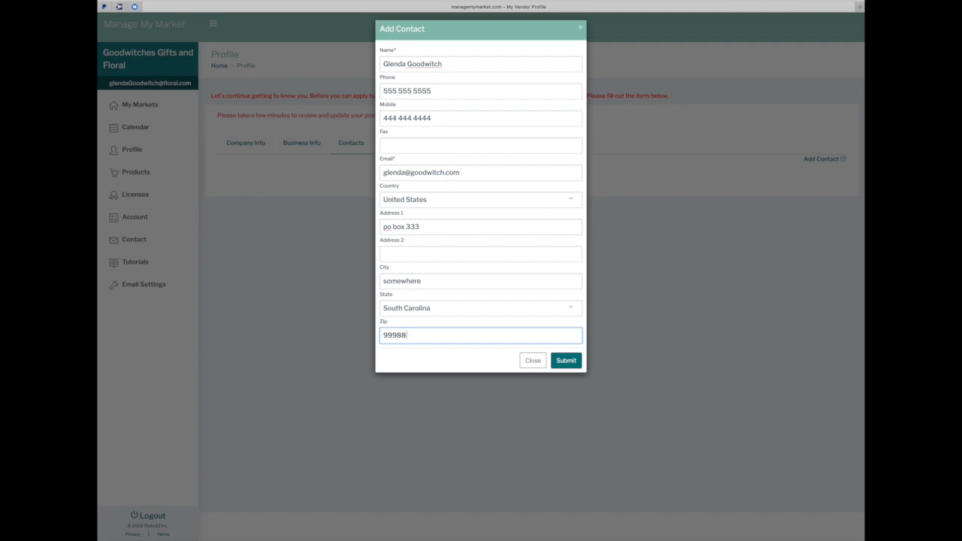
{"action": "left_click", "coordinate": [565, 362]}
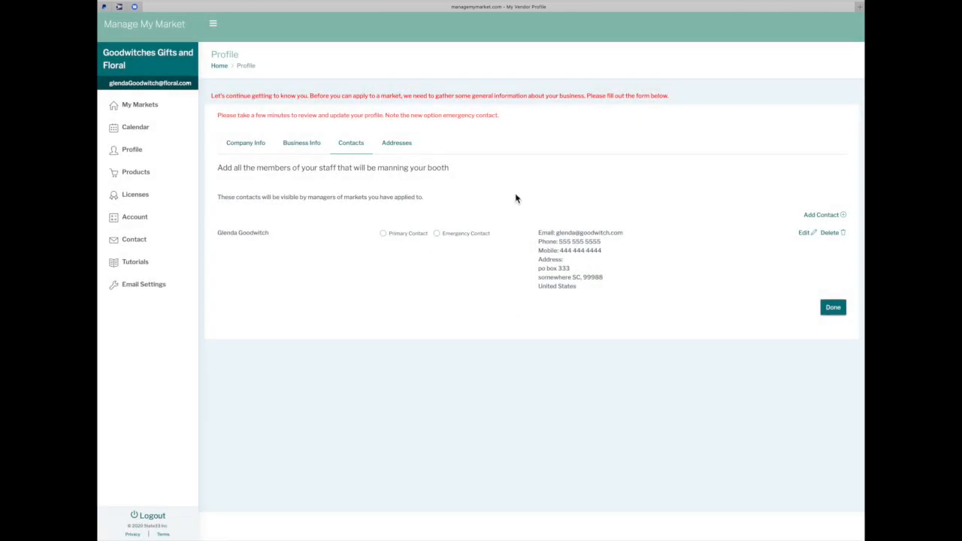
Mark the contact as primary, keeping the login e-mail different, and begin another contact
{"action": "left_click", "coordinate": [385, 234]}
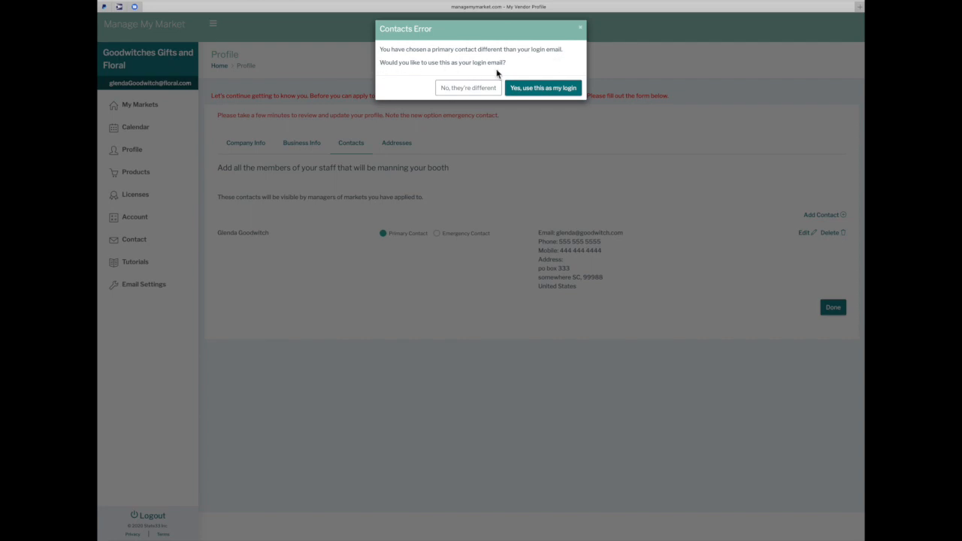
{"action": "left_click", "coordinate": [465, 90]}
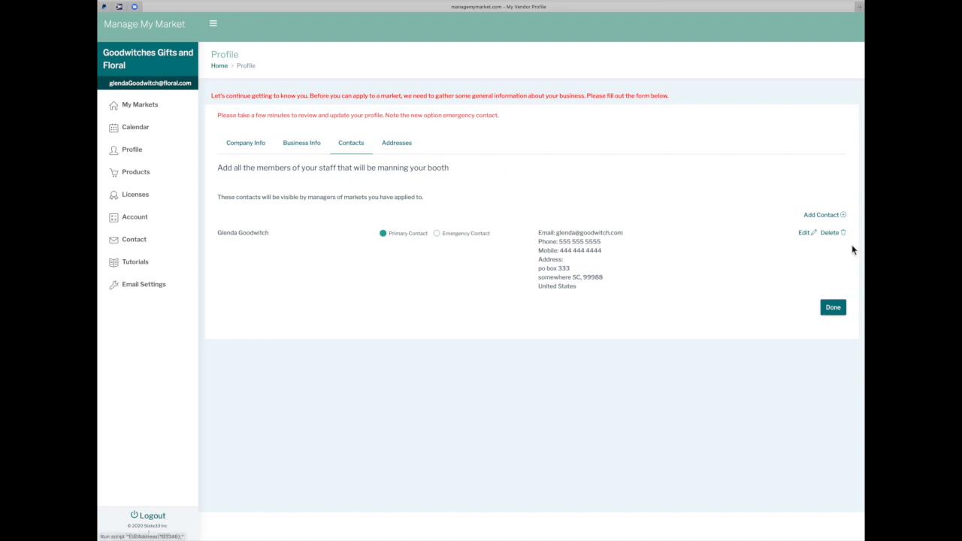
{"action": "left_click", "coordinate": [840, 215]}
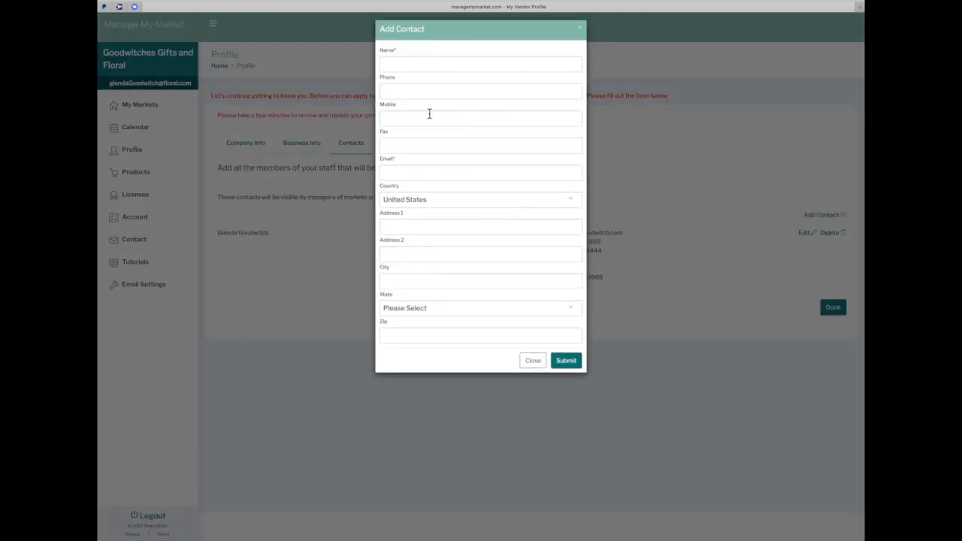
Enter the second contact's name, phone and corrected mobile number
{"action": "left_click", "coordinate": [406, 67]}
{"action": "type", "text": "D"}
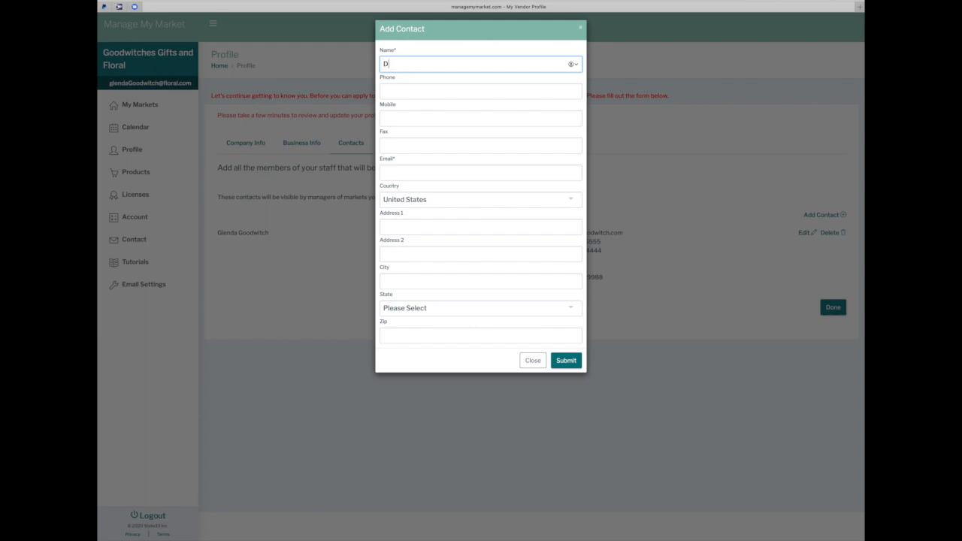
{"action": "type", "text": "eanna Goodwitch"}
{"action": "key", "text": "Tab"}
{"action": "type", "text": "444 333 2222"}
{"action": "key", "text": "Tab"}
{"action": "type", "text": "666"}
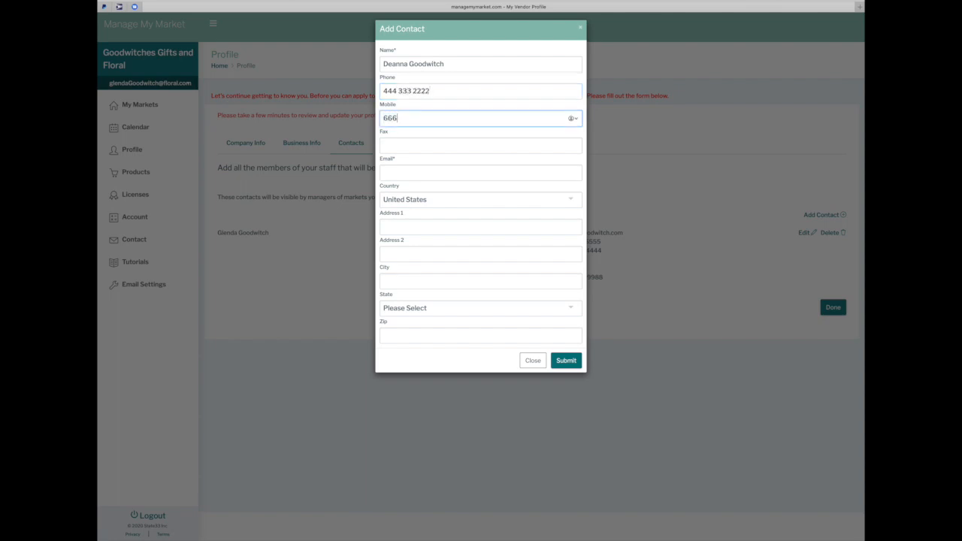
{"action": "type", "text": " 666 5555"}
{"action": "triple_click", "coordinate": [425, 118]}
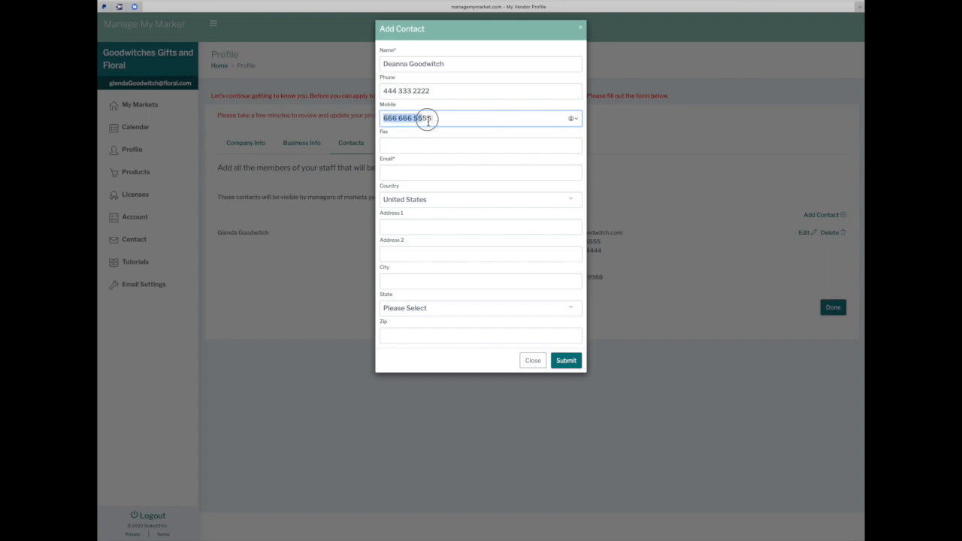
{"action": "type", "text": "999 "}
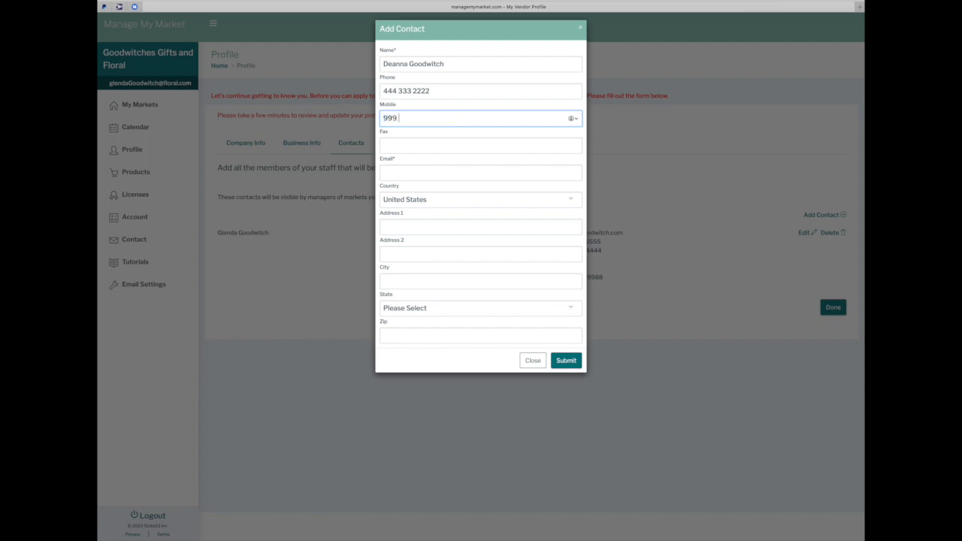
{"action": "type", "text": "999 9999"}
Add the second contact's e-mail, save them, and mark them as emergency contact
{"action": "left_click", "coordinate": [423, 173]}
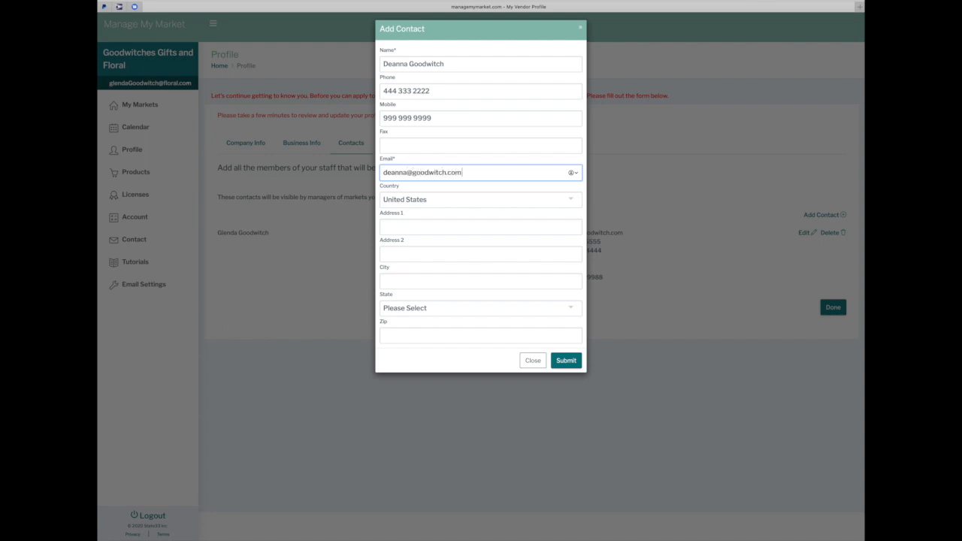
{"action": "left_click", "coordinate": [565, 368]}
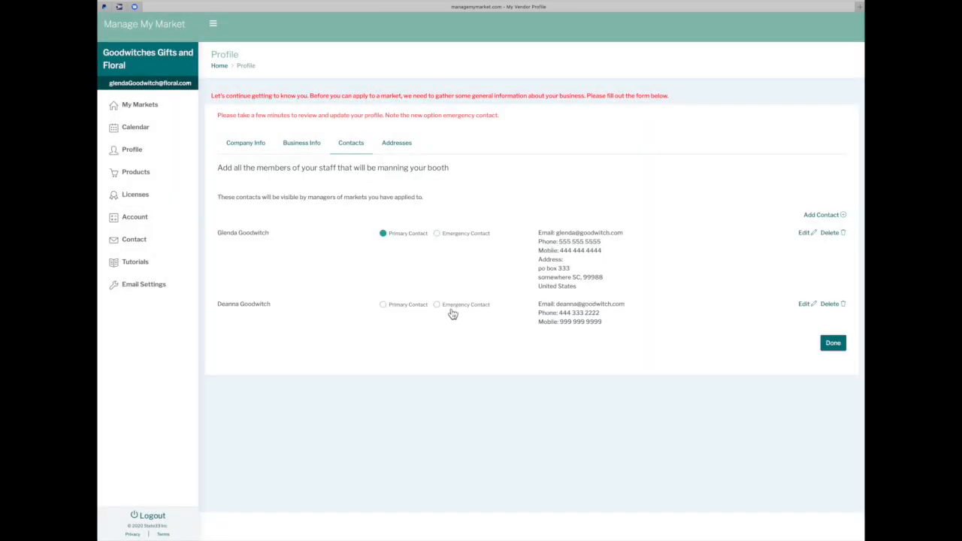
{"action": "left_click", "coordinate": [438, 306]}
{"action": "left_click", "coordinate": [844, 216]}
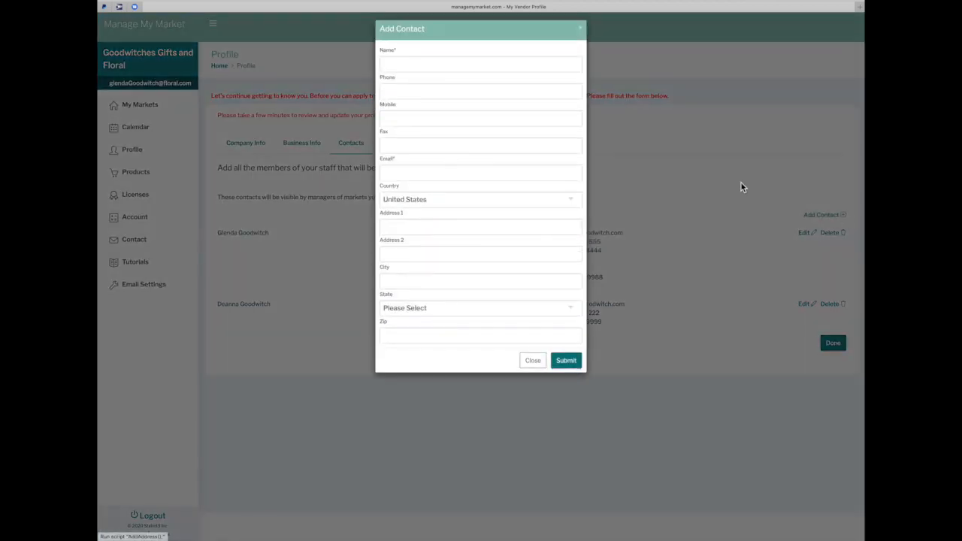
Enter the third staff contact's name, phone, mobile and e-mail, skipping fax, and submit it
{"action": "left_click", "coordinate": [497, 65]}
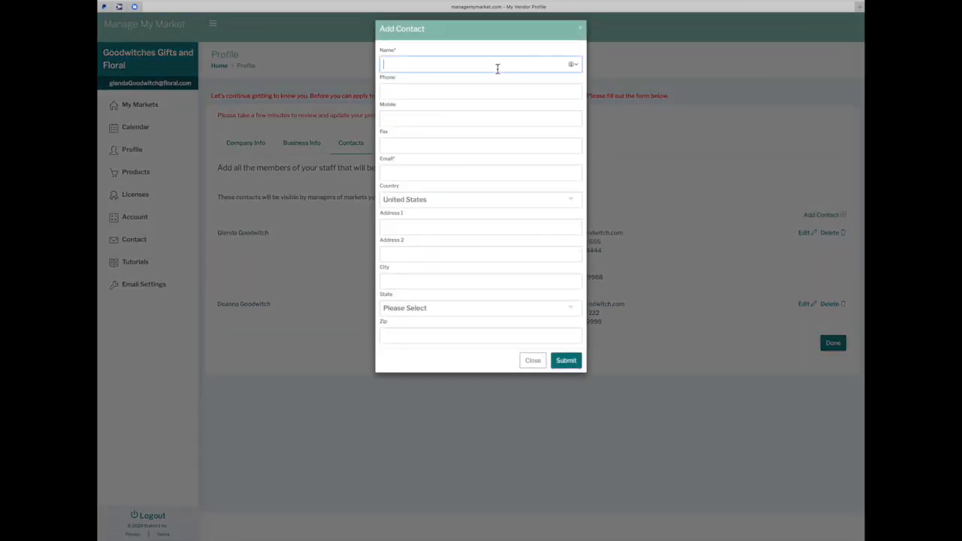
{"action": "type", "text": "j"}
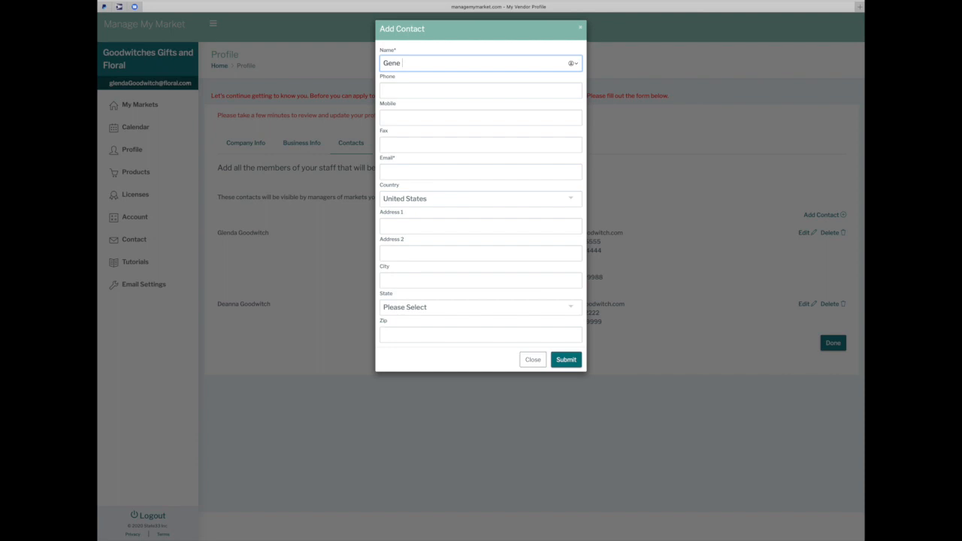
{"action": "key", "text": "Tab"}
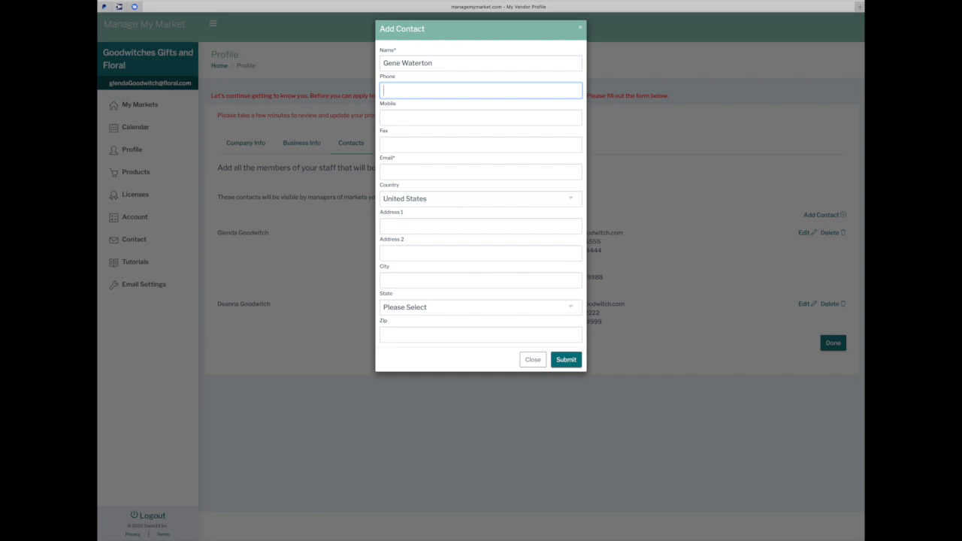
{"action": "type", "text": "444 444 4321"}
{"action": "key", "text": "Tab"}
{"action": "type", "text": "333 "}
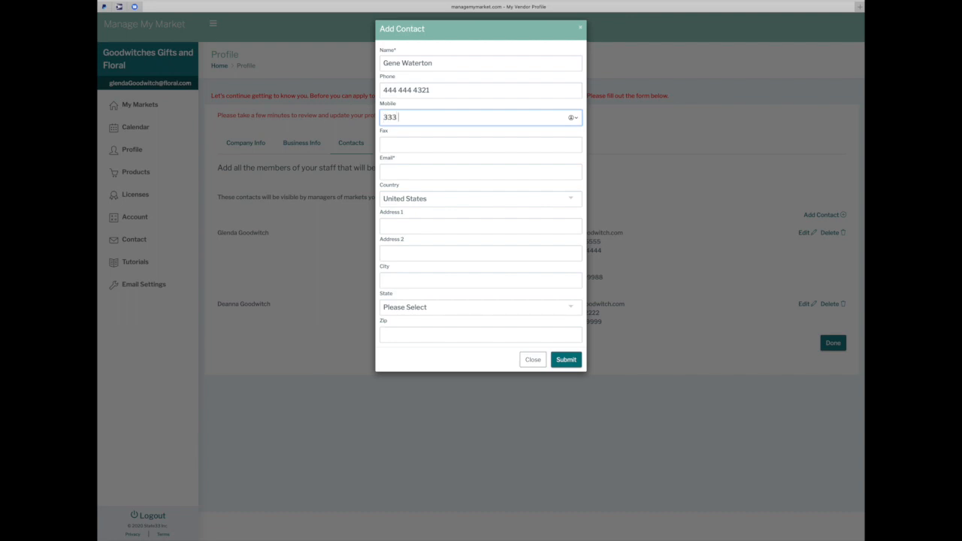
{"action": "type", "text": "332 1111"}
{"action": "key", "text": "Tab"}
{"action": "key", "text": "Tab"}
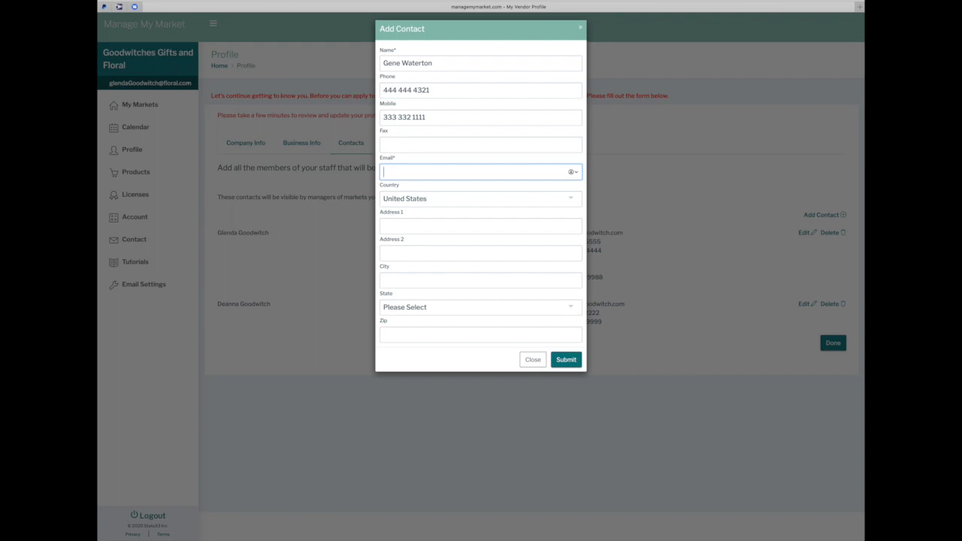
{"action": "left_click", "coordinate": [570, 359]}
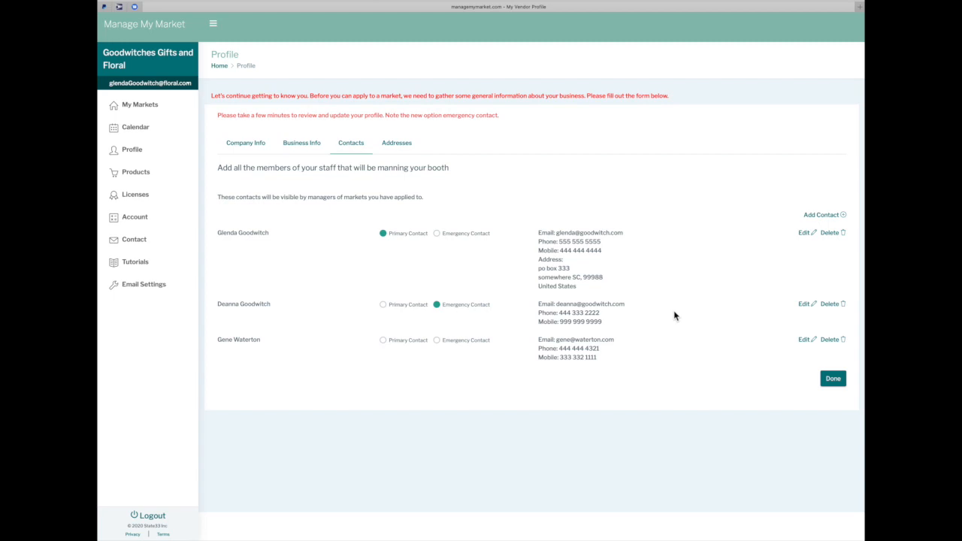
Enter the business's physical street address, city, Oregon as the state, and zip code
{"action": "left_click", "coordinate": [833, 379]}
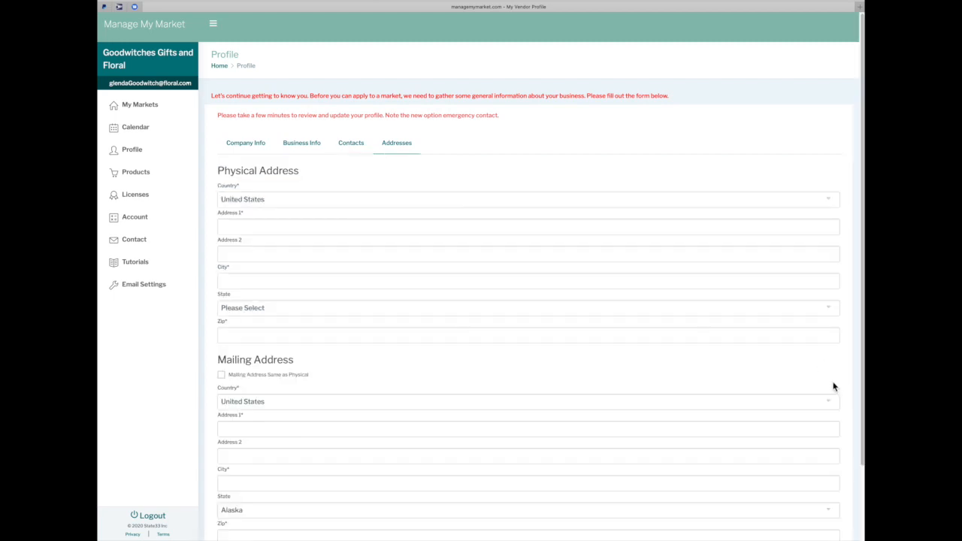
{"action": "left_click", "coordinate": [257, 228]}
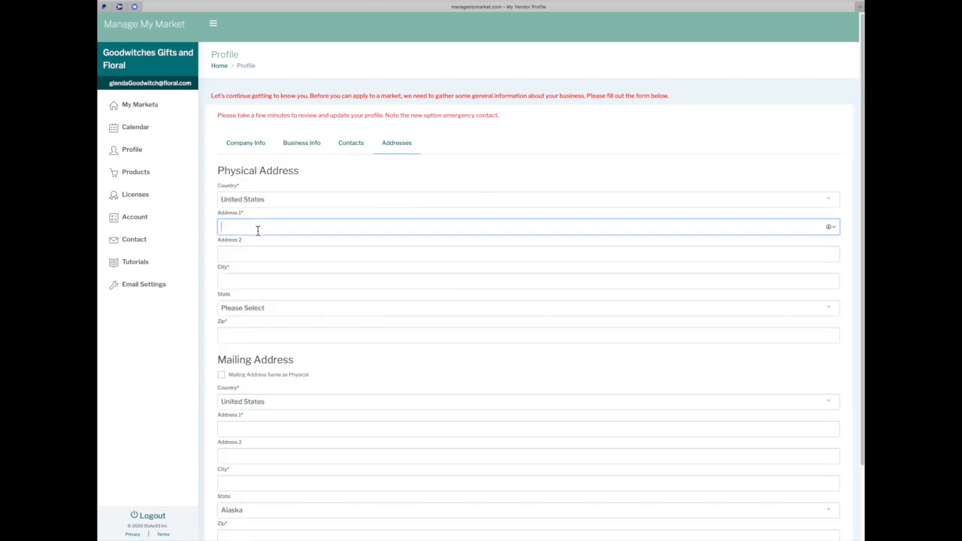
{"action": "type", "text": "333 winterfell stree"}
{"action": "key", "text": "Tab"}
{"action": "key", "text": "Tab"}
{"action": "type", "text": "lincoln city"}
{"action": "key", "text": "Tab"}
{"action": "type", "text": "or"}
{"action": "key", "text": "Tab"}
{"action": "type", "text": "97367"}
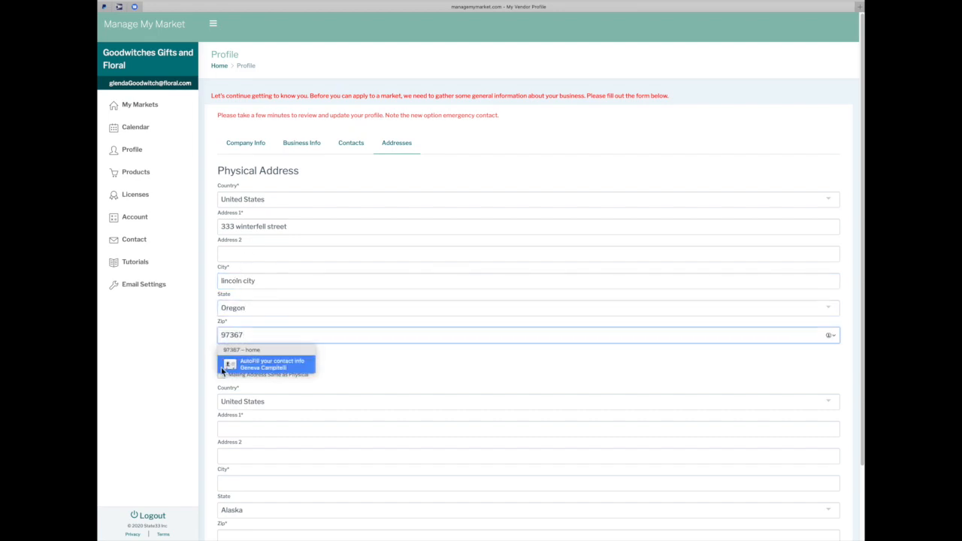
Make the mailing address the same as the physical address and save the addresses
{"action": "left_click", "coordinate": [208, 387]}
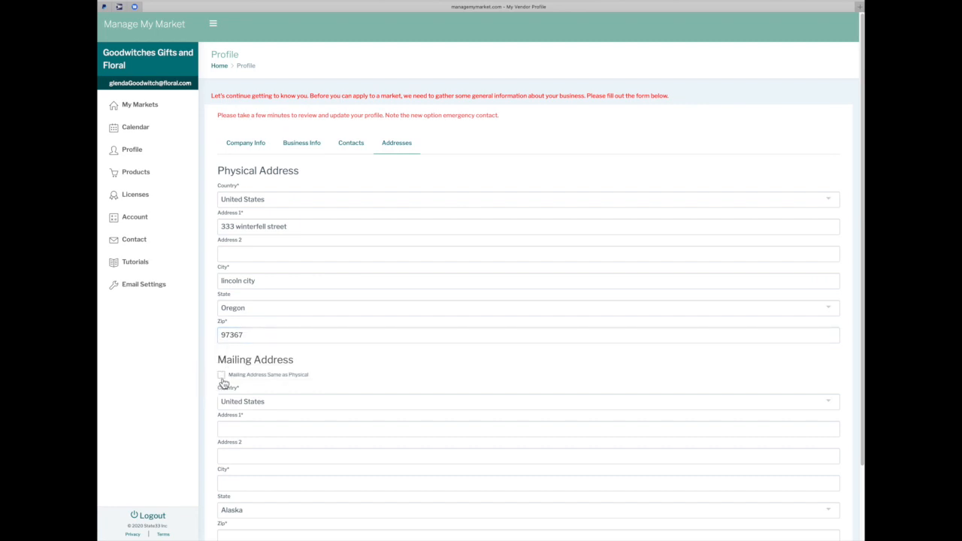
{"action": "left_click", "coordinate": [221, 375]}
{"action": "scroll", "coordinate": [366, 400], "scroll_direction": "down", "scroll_amount": 3}
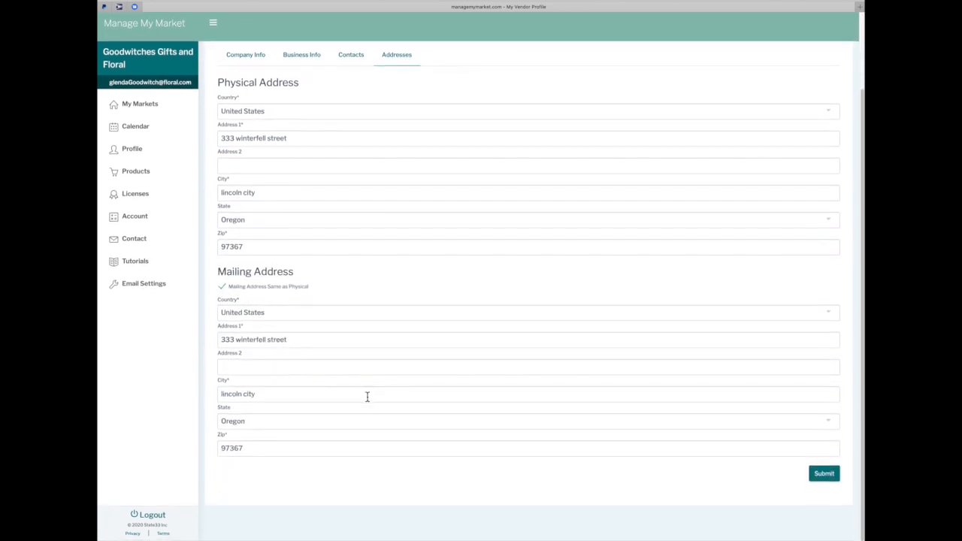
{"action": "left_click", "coordinate": [823, 474]}
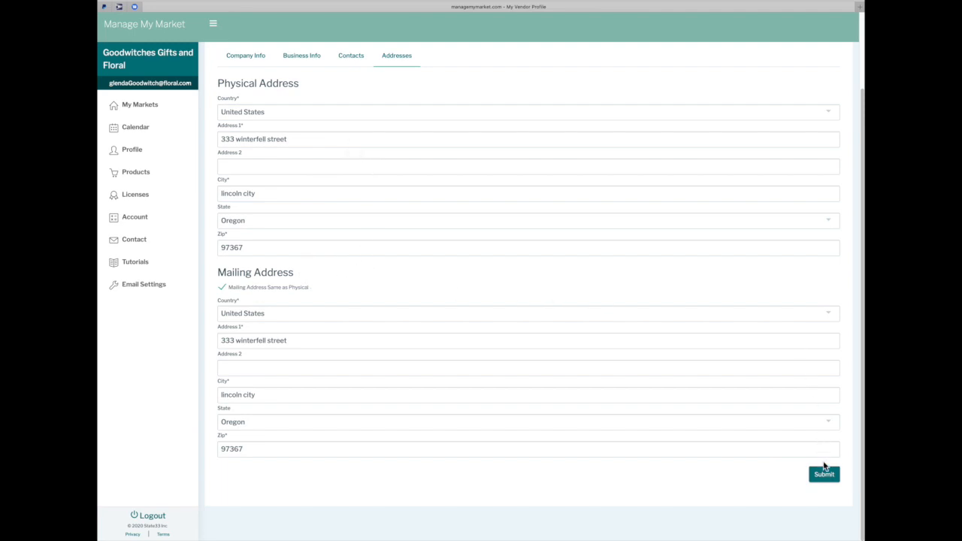
{"action": "left_click", "coordinate": [824, 475]}
{"action": "left_click", "coordinate": [825, 475]}
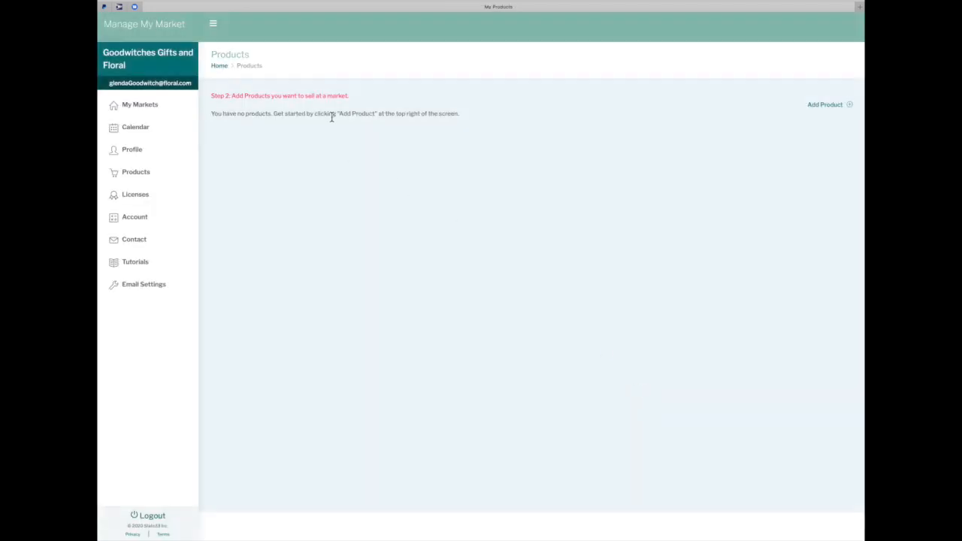
Start a new Flowers product, Alyssum, available in May and June (not April)
{"action": "left_click", "coordinate": [850, 105]}
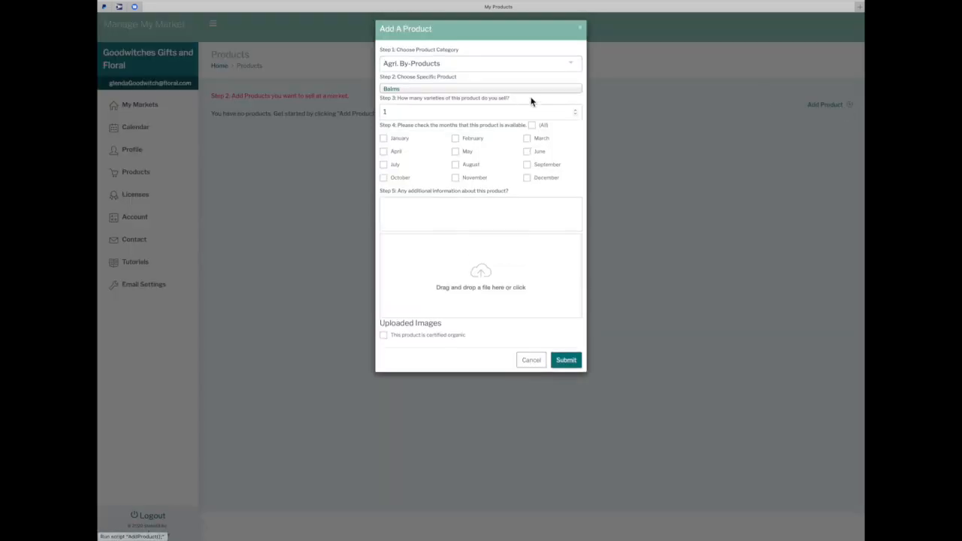
{"action": "left_click", "coordinate": [484, 67]}
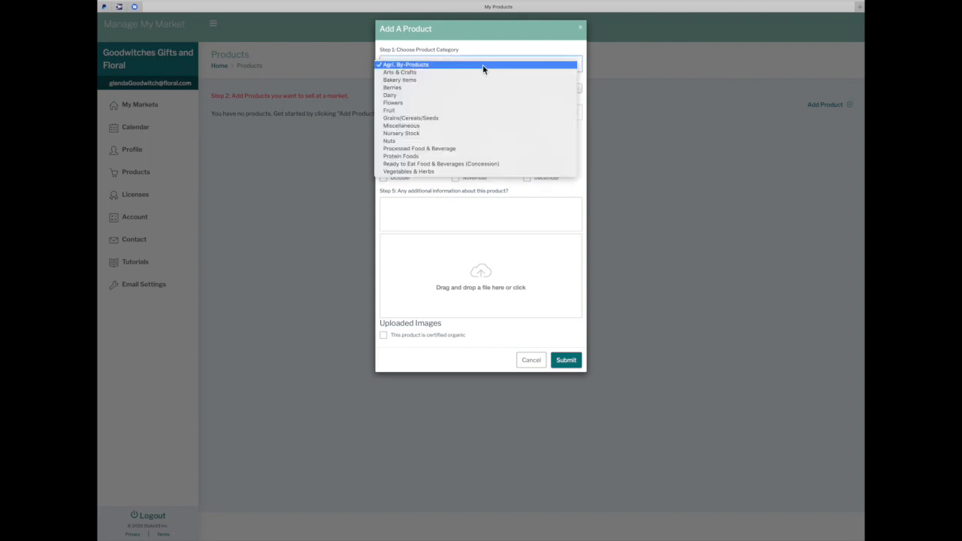
{"action": "left_click", "coordinate": [468, 102]}
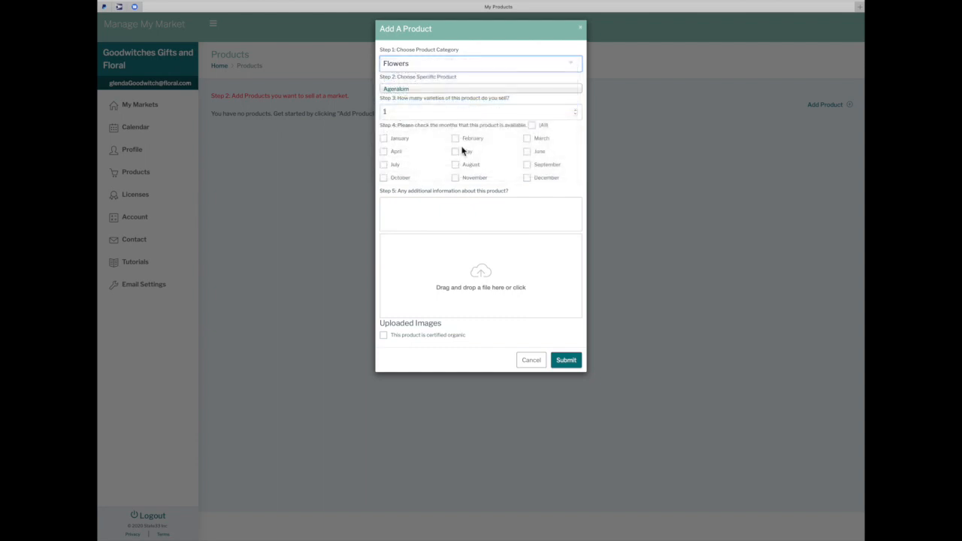
{"action": "left_click", "coordinate": [519, 92]}
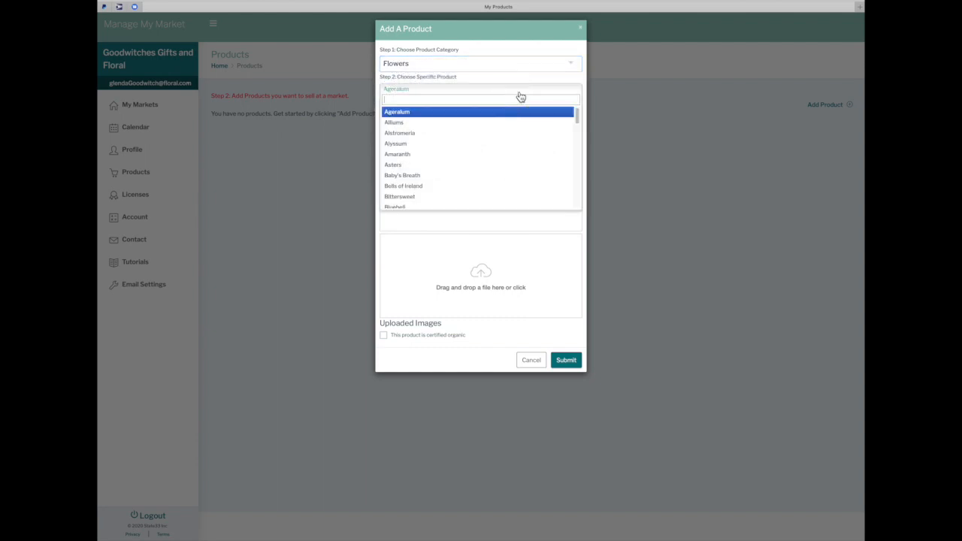
{"action": "left_click", "coordinate": [489, 144]}
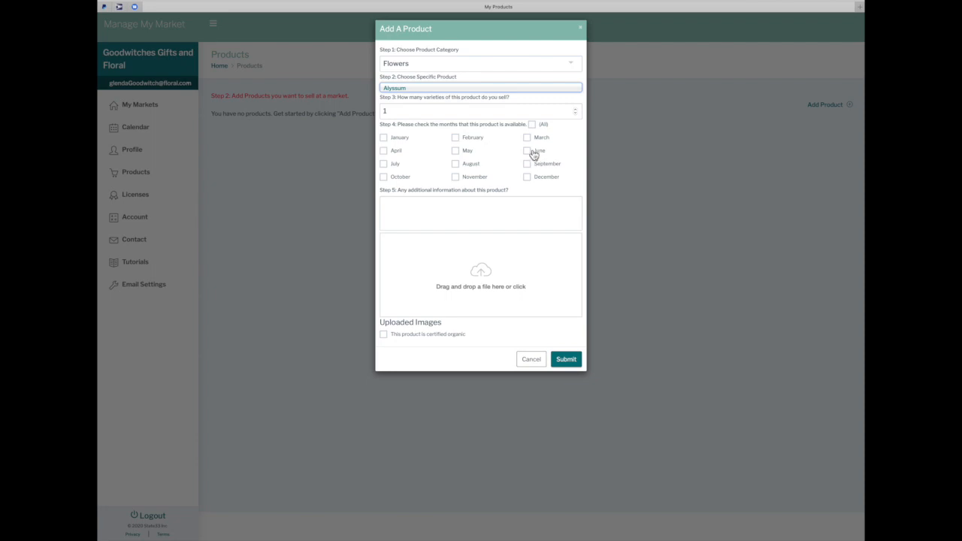
{"action": "left_click", "coordinate": [456, 152]}
{"action": "left_click", "coordinate": [526, 151]}
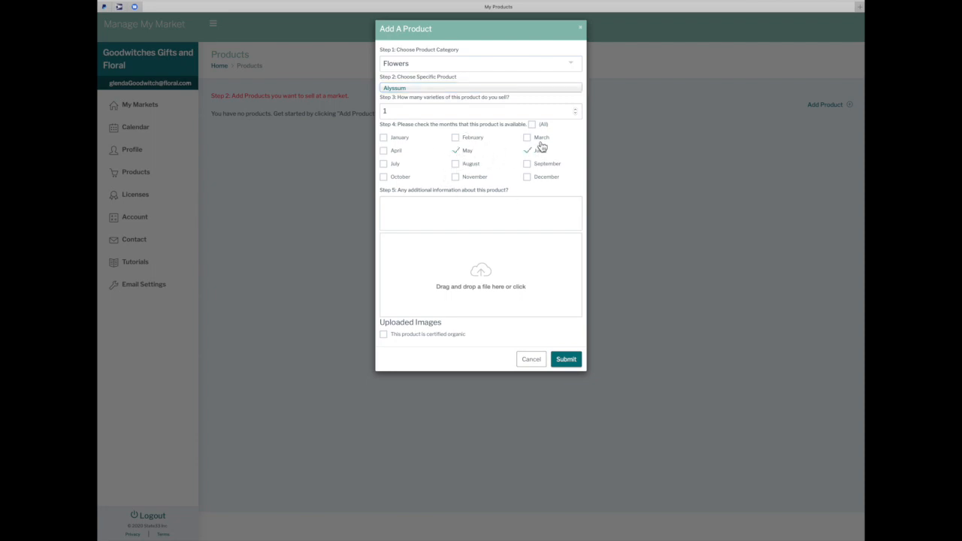
{"action": "left_click", "coordinate": [384, 153]}
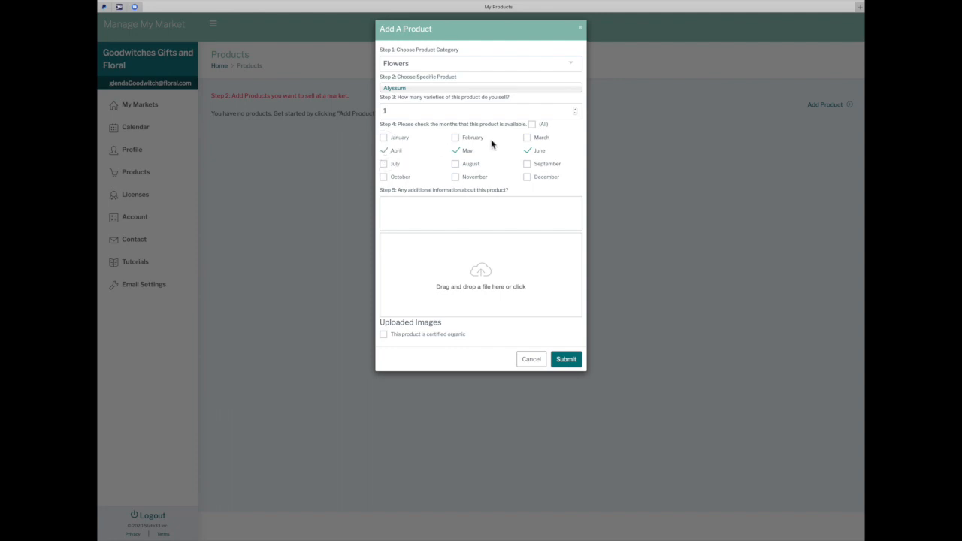
{"action": "left_click", "coordinate": [386, 153]}
Attach Valentine_Poster.png as the product image and set the number of varieties to 1
{"action": "left_click", "coordinate": [411, 207]}
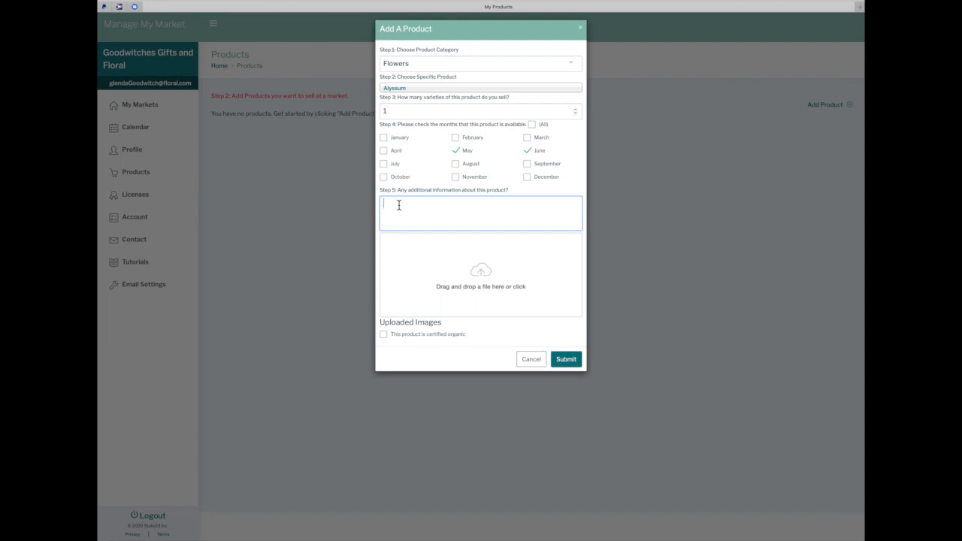
{"action": "left_click", "coordinate": [491, 280]}
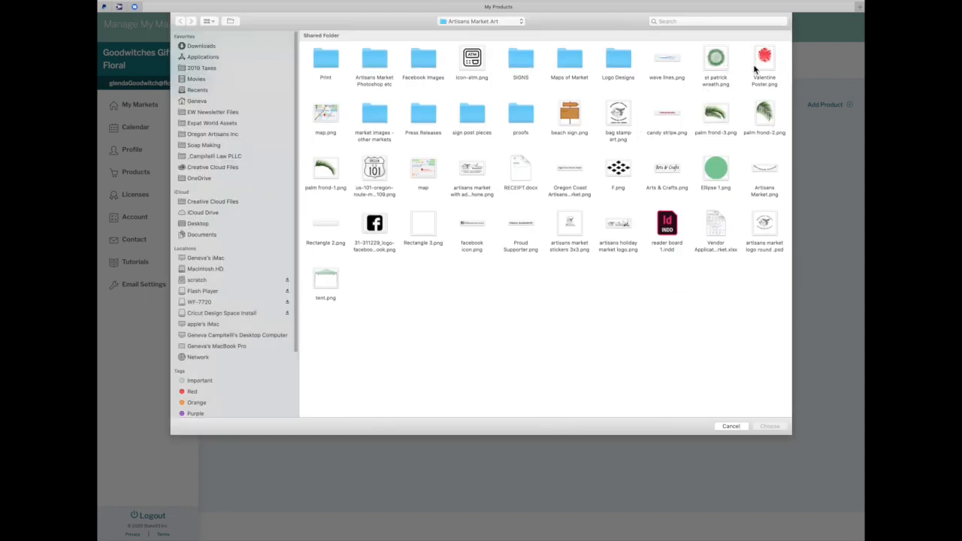
{"action": "double_click", "coordinate": [758, 68]}
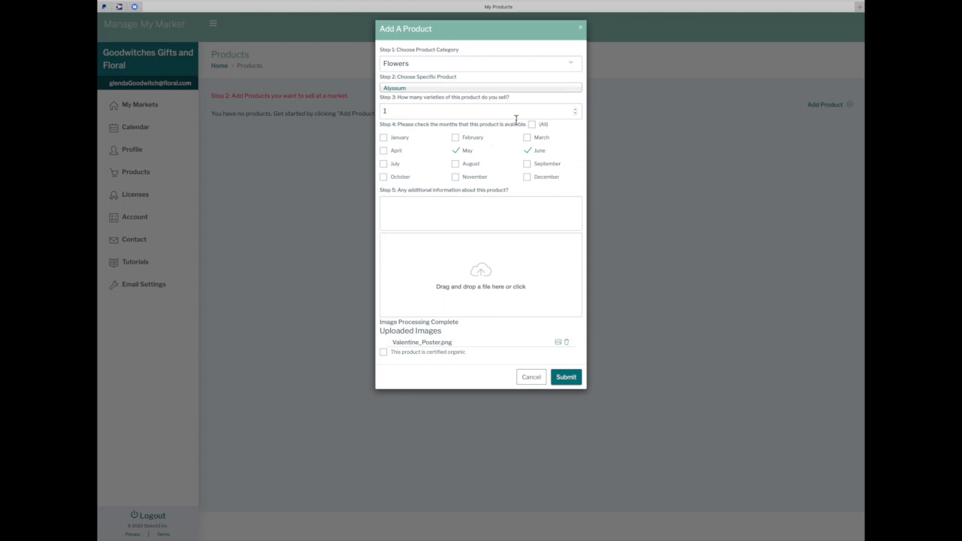
{"action": "left_click", "coordinate": [576, 113]}
{"action": "left_click", "coordinate": [576, 107]}
{"action": "left_click", "coordinate": [576, 108]}
{"action": "left_click", "coordinate": [576, 108]}
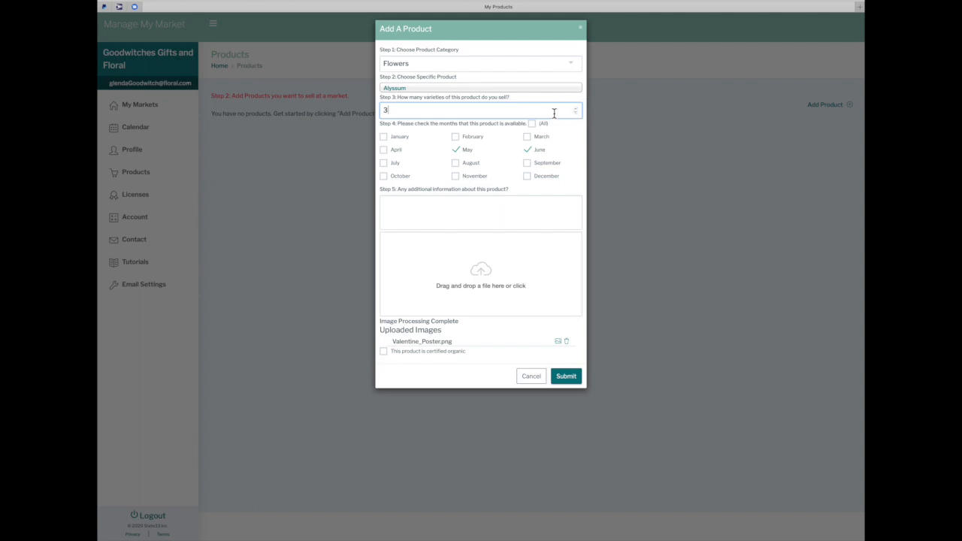
{"action": "left_click", "coordinate": [575, 109]}
{"action": "left_click_drag", "start_coordinate": [413, 110], "coordinate": [374, 113]}
{"action": "type", "text": "1"}
Add July and August availability and submit the Alyssum product
{"action": "left_click", "coordinate": [455, 163]}
{"action": "left_click", "coordinate": [384, 166]}
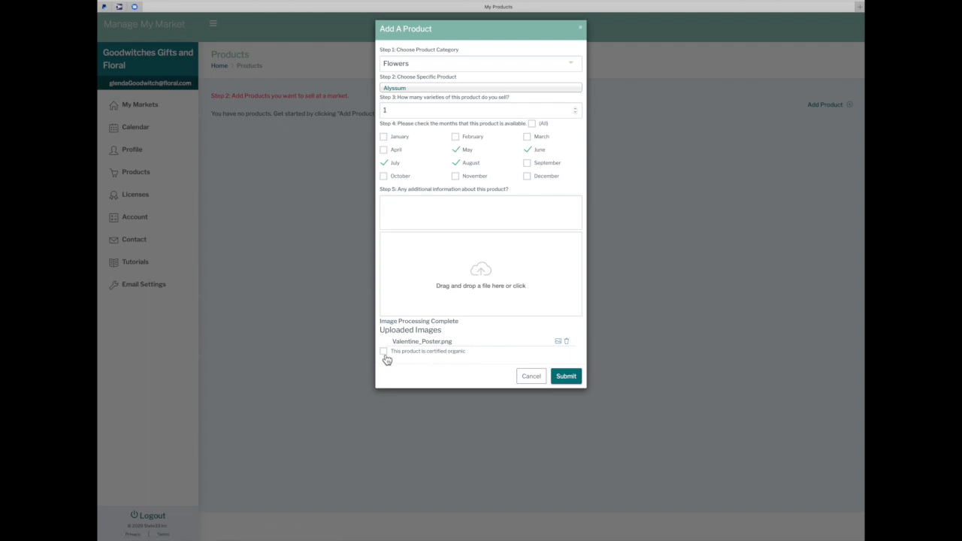
{"action": "left_click", "coordinate": [566, 376]}
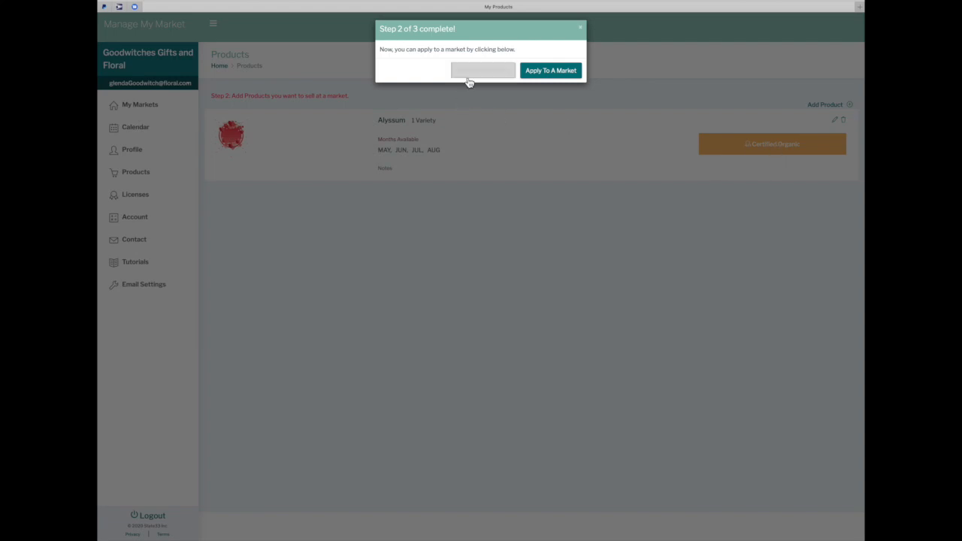
Remove the certified organic mark from the Alyssum product and save it
{"action": "left_click", "coordinate": [547, 71]}
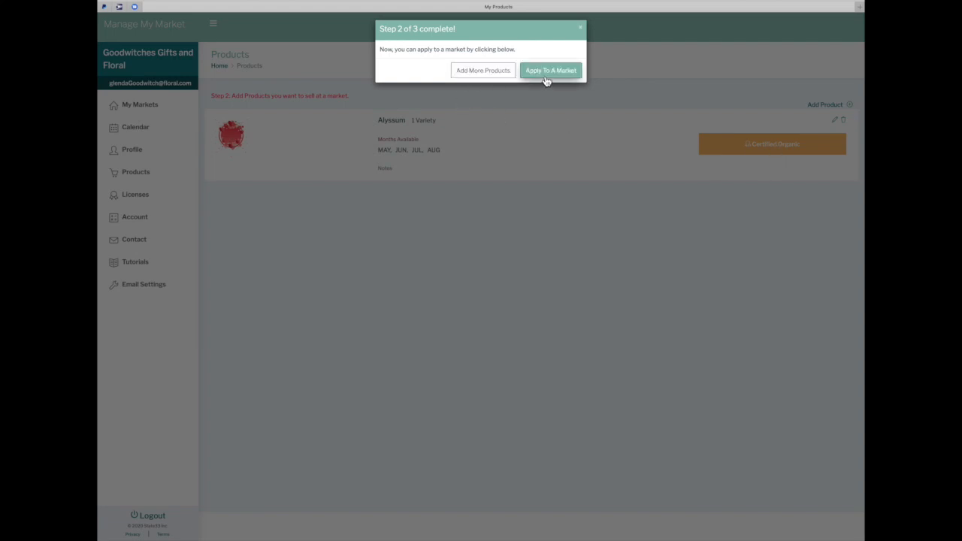
{"action": "left_click", "coordinate": [484, 73]}
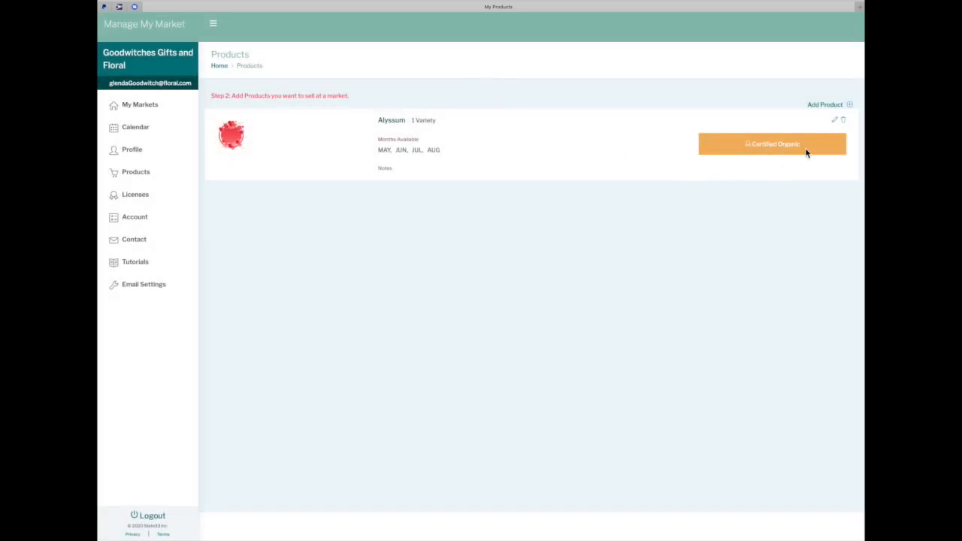
{"action": "left_click", "coordinate": [834, 121]}
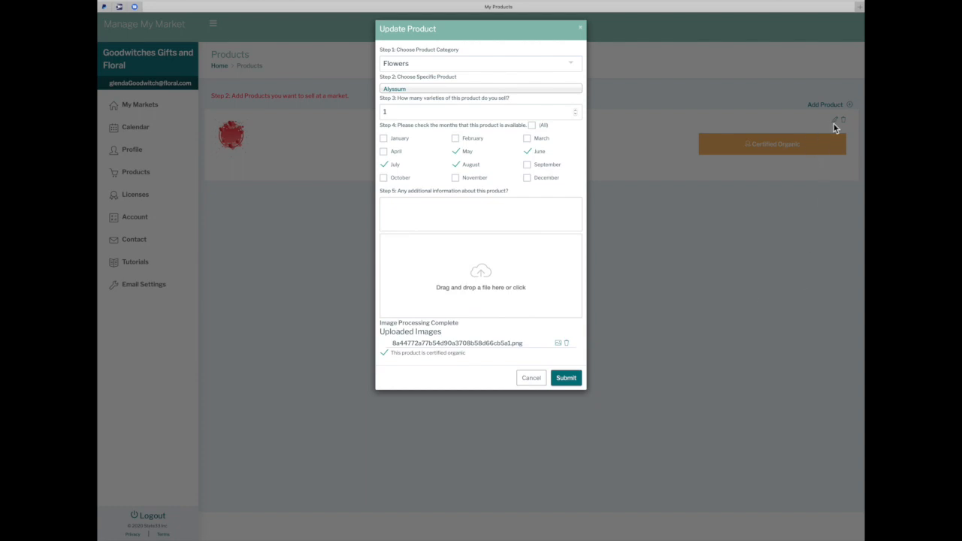
{"action": "left_click", "coordinate": [384, 353]}
{"action": "left_click", "coordinate": [564, 378]}
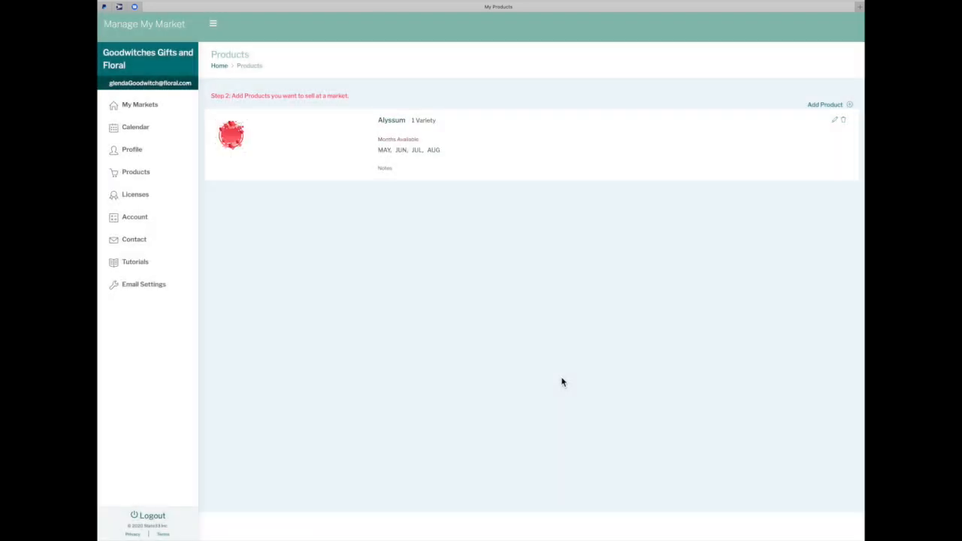
Add Calla Lily, available June through August, with image palm frond-3.png
{"action": "left_click", "coordinate": [850, 106]}
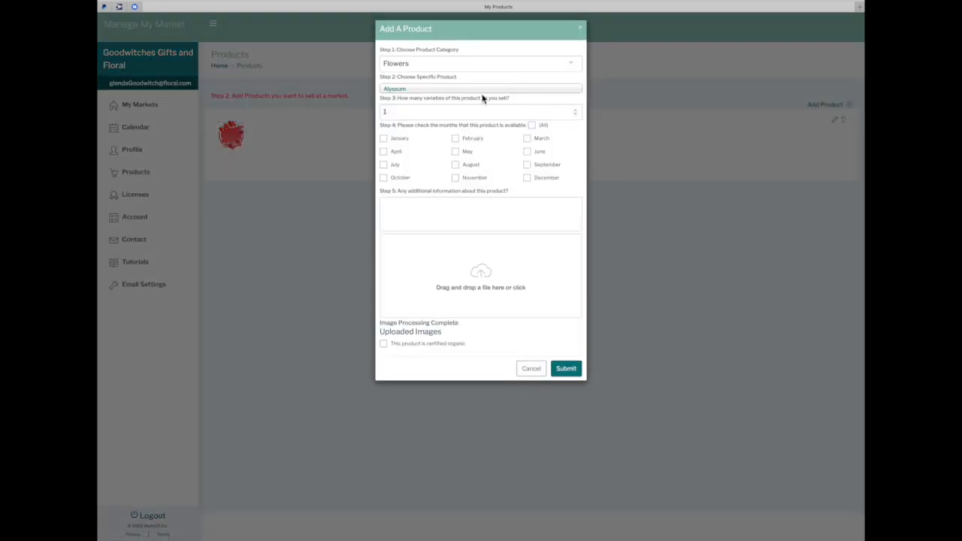
{"action": "left_click", "coordinate": [492, 92]}
{"action": "scroll", "coordinate": [454, 192], "scroll_direction": "down", "scroll_amount": 3}
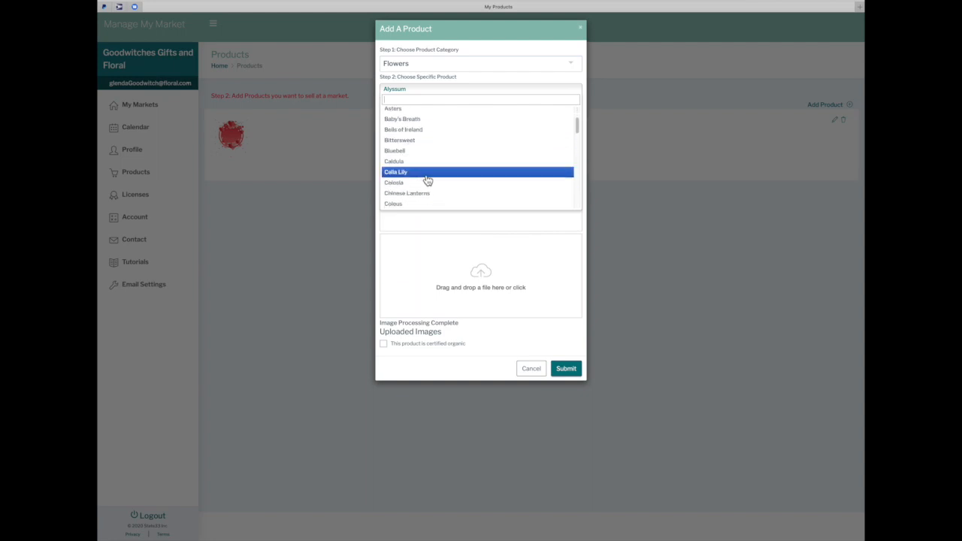
{"action": "left_click", "coordinate": [427, 172]}
{"action": "left_click", "coordinate": [527, 151]}
{"action": "left_click", "coordinate": [384, 164]}
{"action": "left_click", "coordinate": [455, 164]}
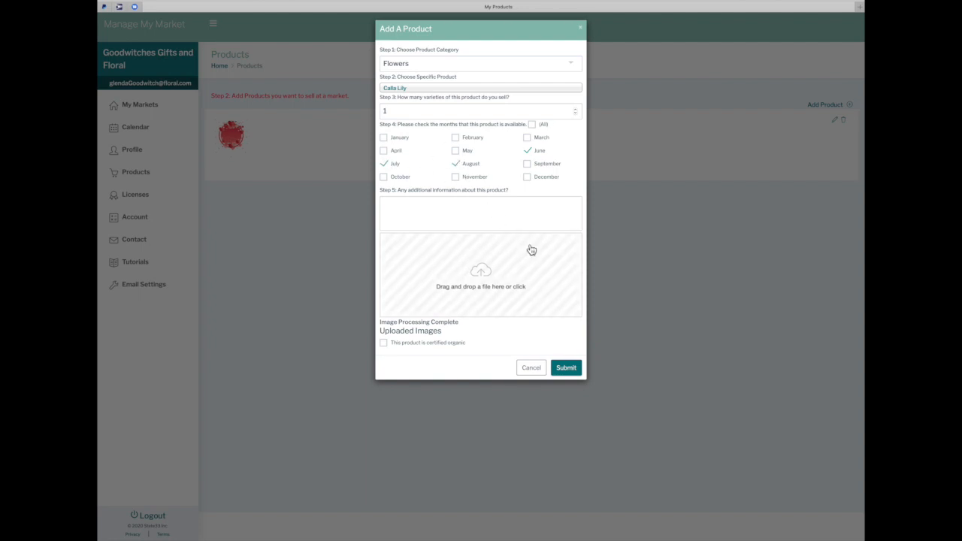
{"action": "left_click", "coordinate": [492, 279]}
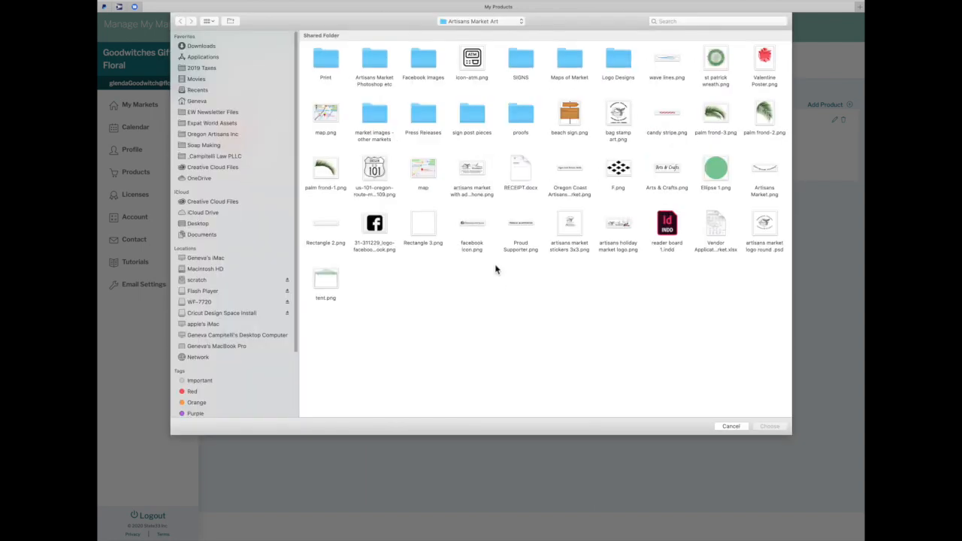
{"action": "double_click", "coordinate": [715, 113]}
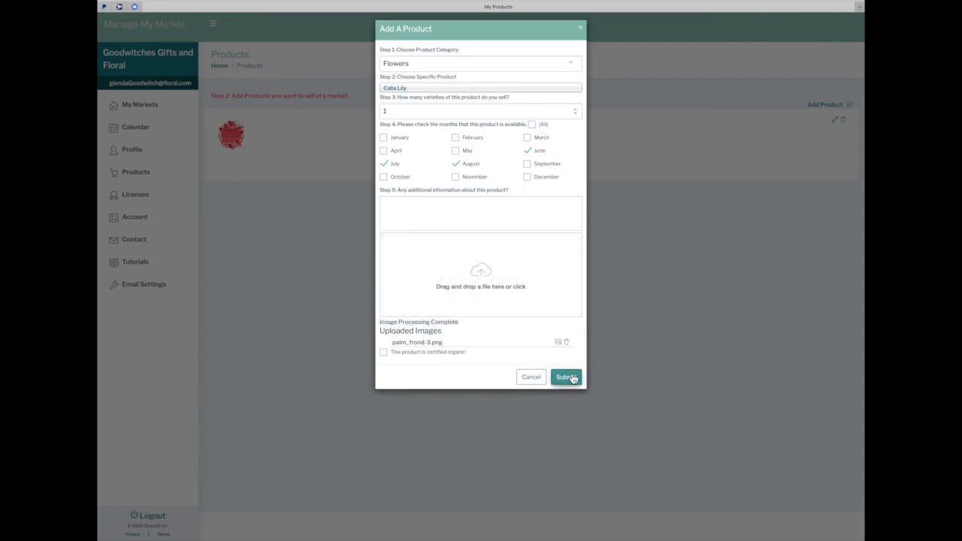
{"action": "left_click", "coordinate": [569, 378]}
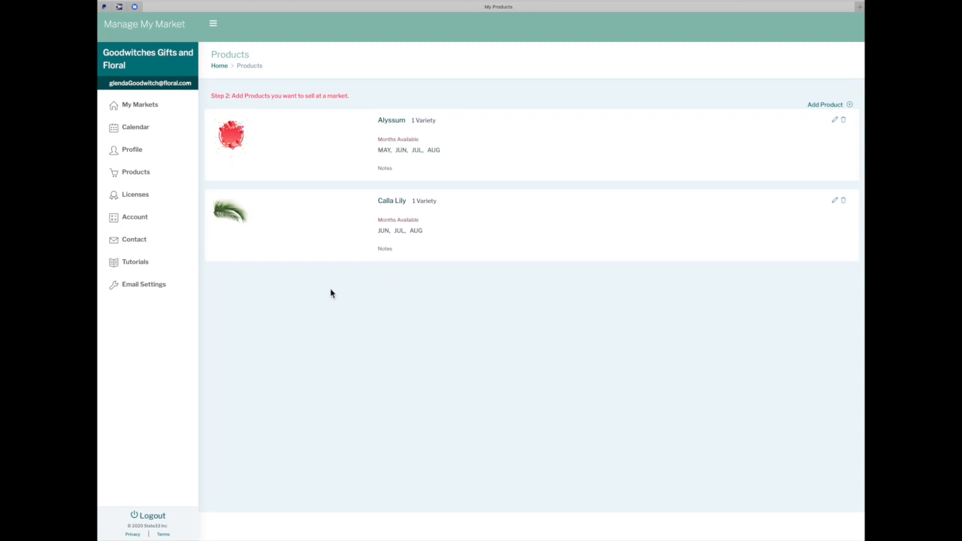
{"action": "left_click", "coordinate": [148, 106]}
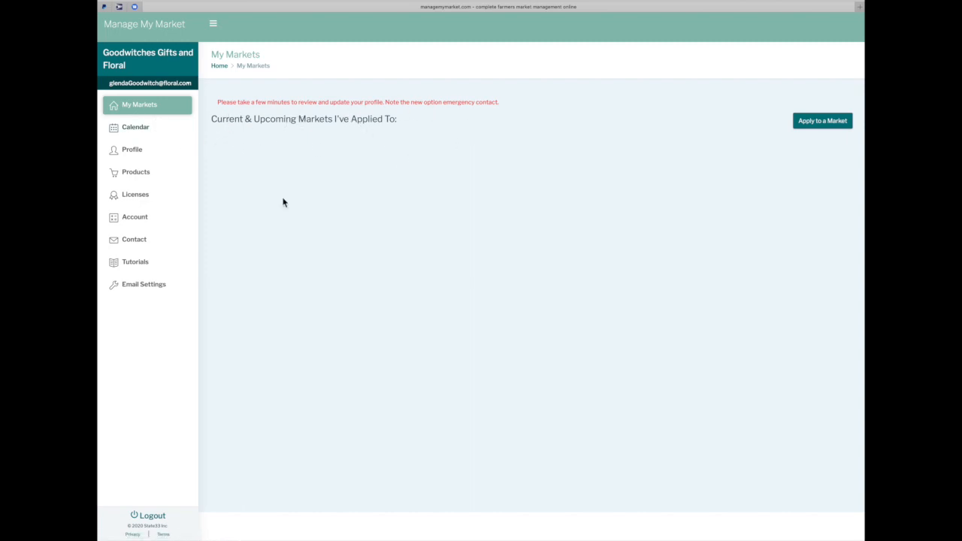
Search for markets within 100 miles of Lincoln City, OR, allowing location access
{"action": "left_click", "coordinate": [810, 122]}
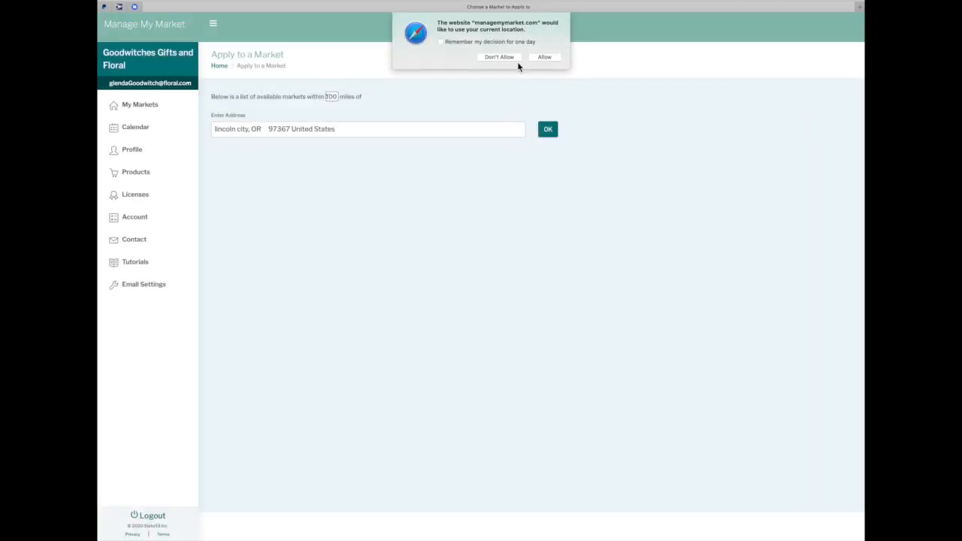
{"action": "left_click", "coordinate": [556, 59]}
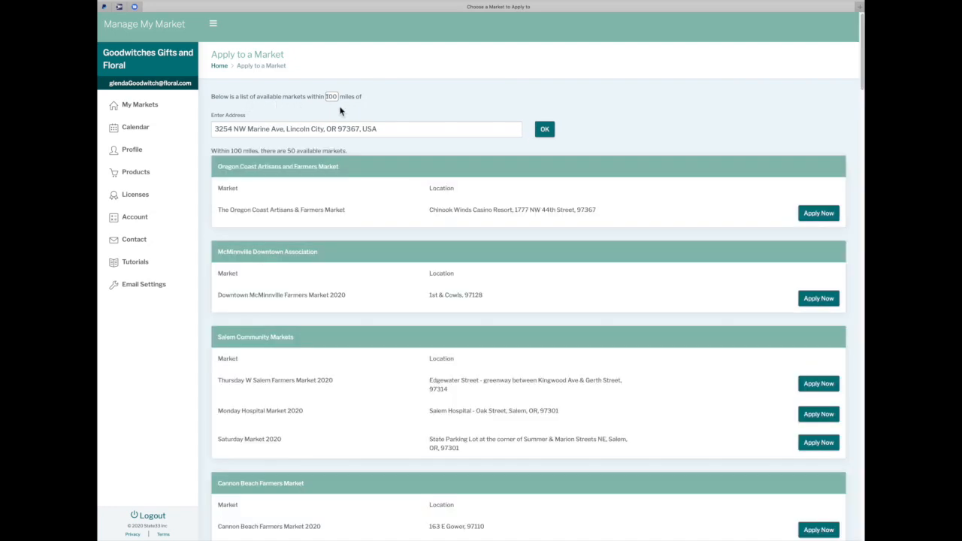
{"action": "left_click_drag", "start_coordinate": [384, 130], "coordinate": [199, 121]}
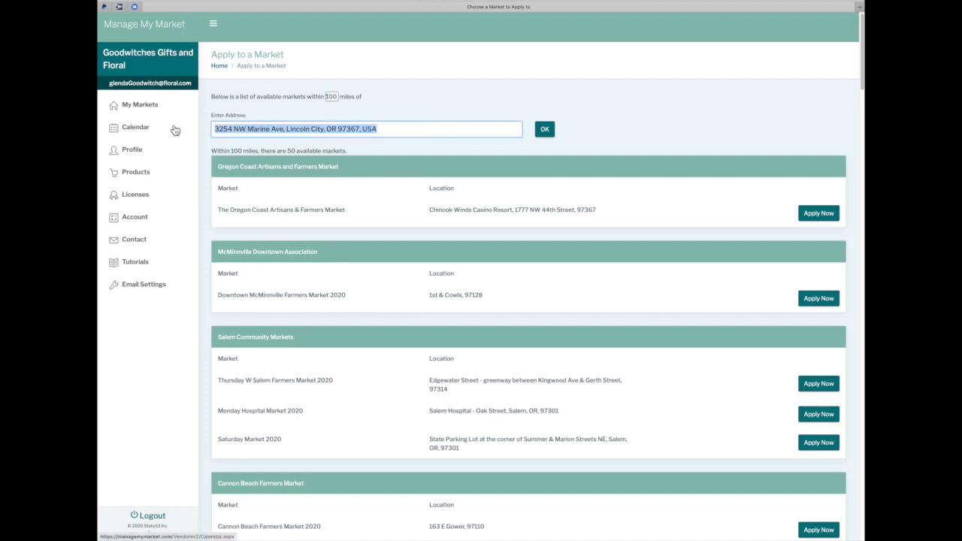
{"action": "type", "text": "8"}
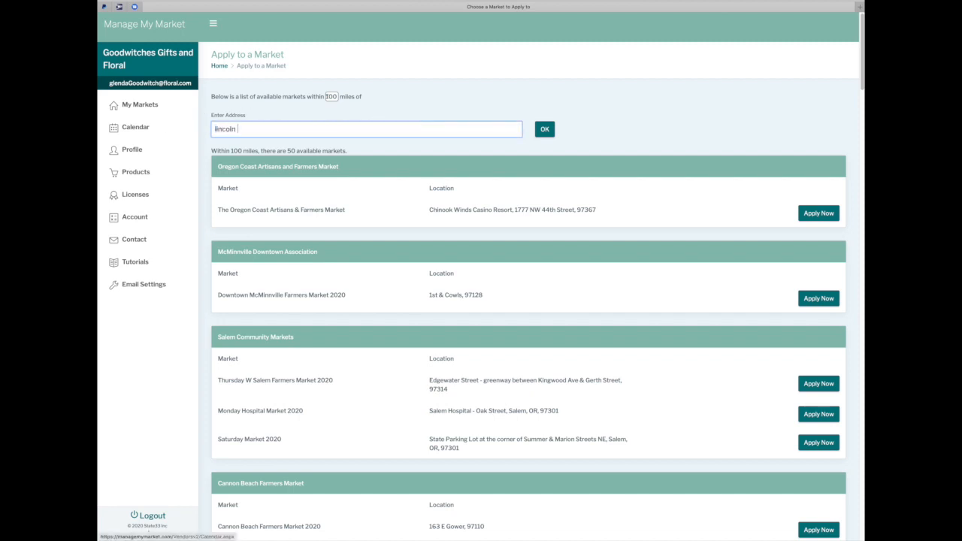
{"action": "key", "text": "Tab"}
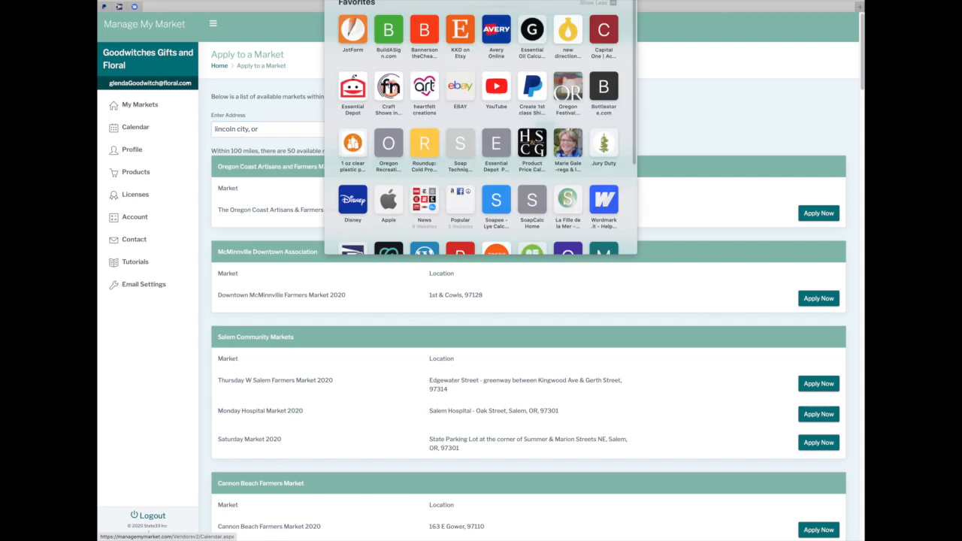
{"action": "left_click", "coordinate": [295, 113]}
{"action": "left_click", "coordinate": [545, 132]}
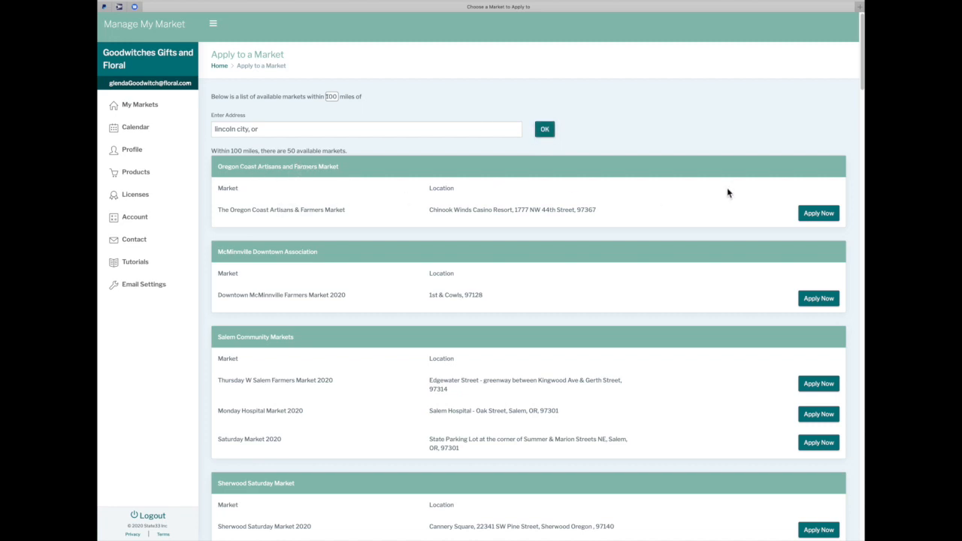
{"action": "left_click", "coordinate": [820, 217]}
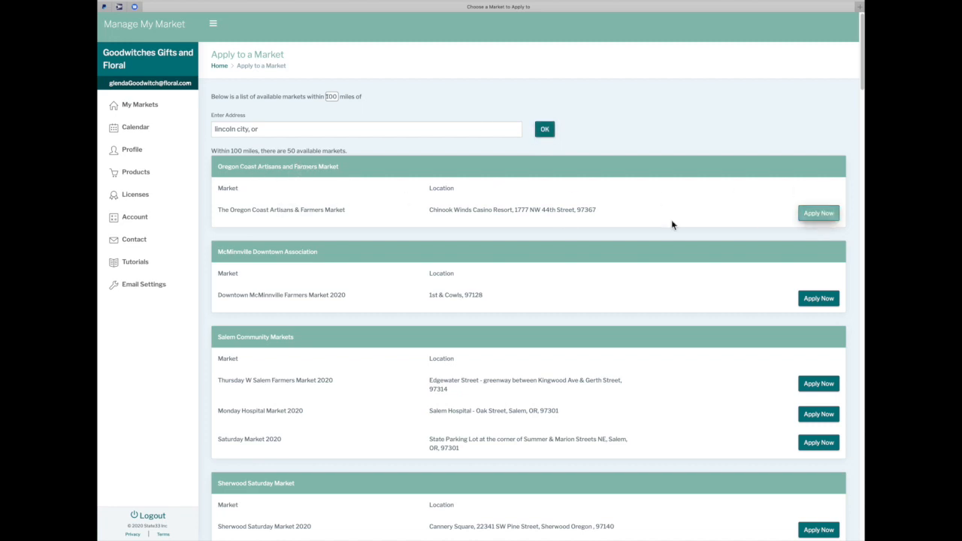
Open the Oregon Coast Artisans and Farmers Market application
{"action": "left_click", "coordinate": [819, 216]}
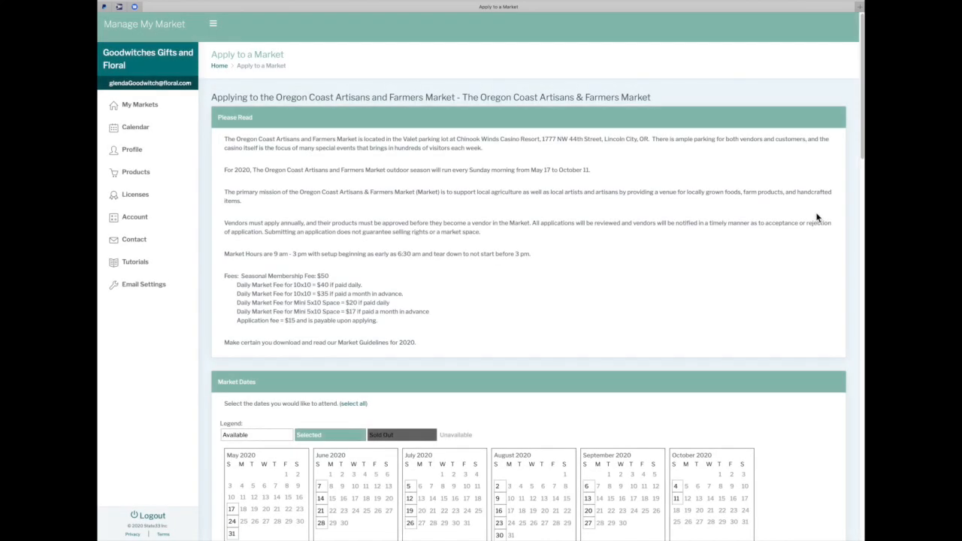
{"action": "scroll", "coordinate": [496, 239], "scroll_direction": "down", "scroll_amount": 5}
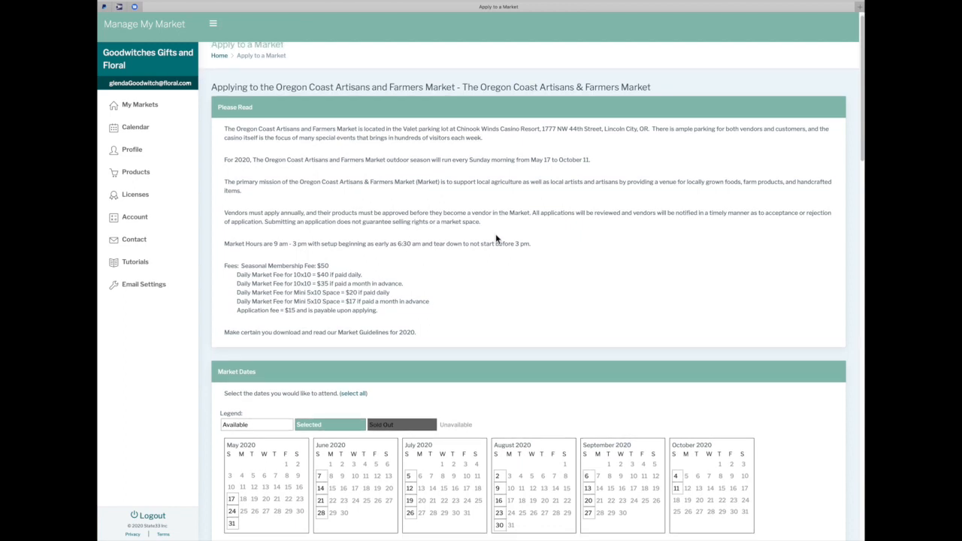
{"action": "scroll", "coordinate": [495, 239], "scroll_direction": "up", "scroll_amount": 5}
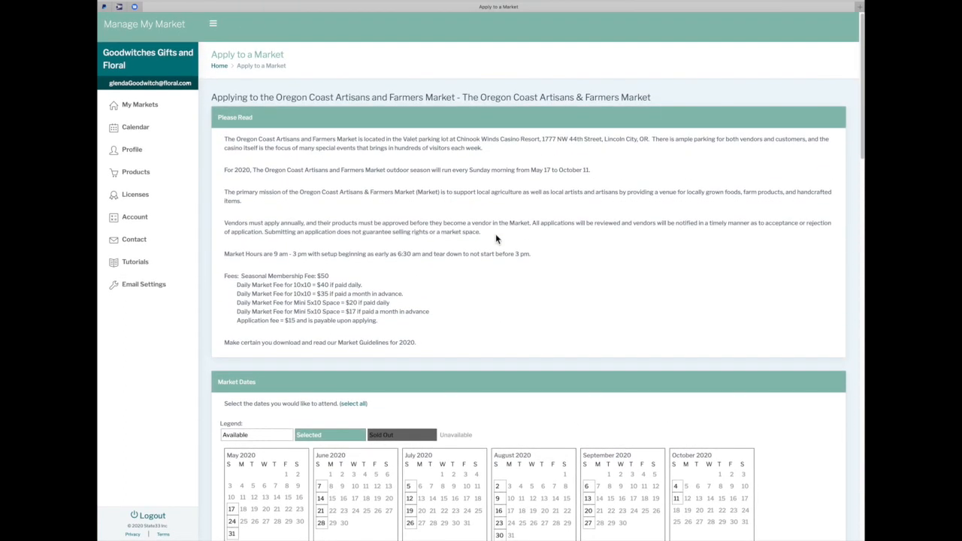
{"action": "scroll", "coordinate": [495, 239], "scroll_direction": "down", "scroll_amount": 2}
{"action": "scroll", "coordinate": [495, 238], "scroll_direction": "down", "scroll_amount": 5}
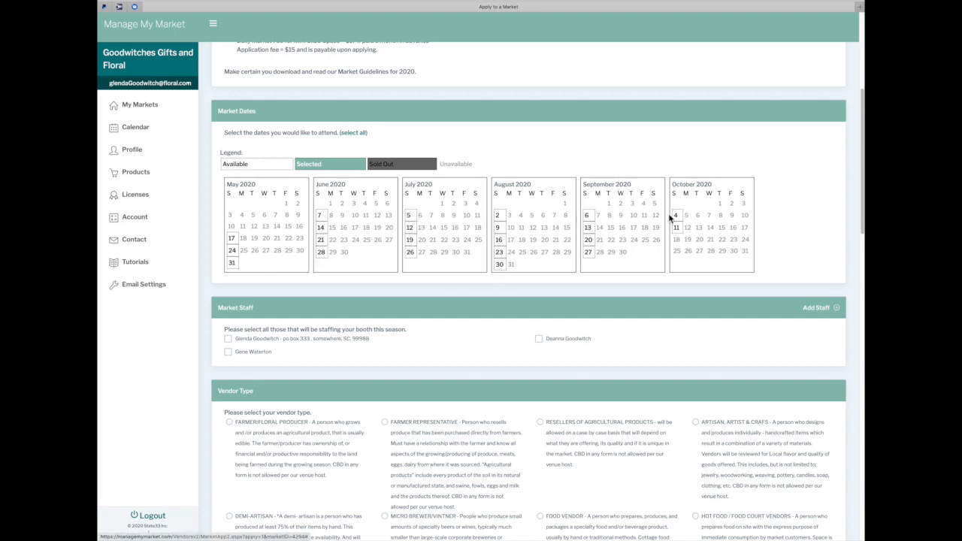
Select the Sunday market dates from May 17 through July 26, 2020
{"action": "left_click", "coordinate": [232, 239]}
{"action": "left_click", "coordinate": [232, 250]}
{"action": "left_click", "coordinate": [231, 262]}
{"action": "left_click", "coordinate": [321, 217]}
{"action": "left_click", "coordinate": [321, 227]}
{"action": "left_click", "coordinate": [321, 239]}
{"action": "left_click", "coordinate": [321, 253]}
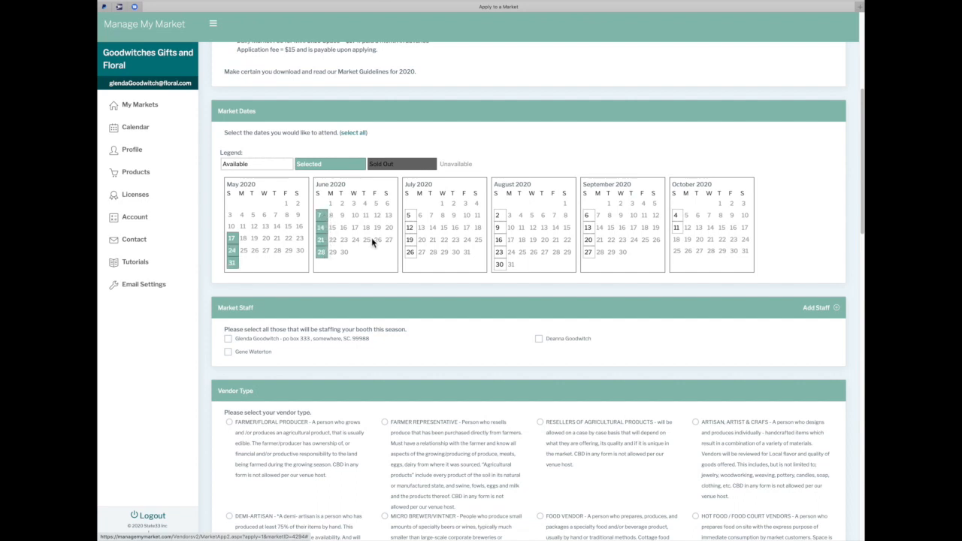
{"action": "left_click", "coordinate": [409, 215]}
{"action": "left_click", "coordinate": [410, 228]}
{"action": "left_click", "coordinate": [410, 240]}
{"action": "left_click", "coordinate": [410, 252]}
Select the August, September and October Sundays through October 11
{"action": "left_click", "coordinate": [499, 264]}
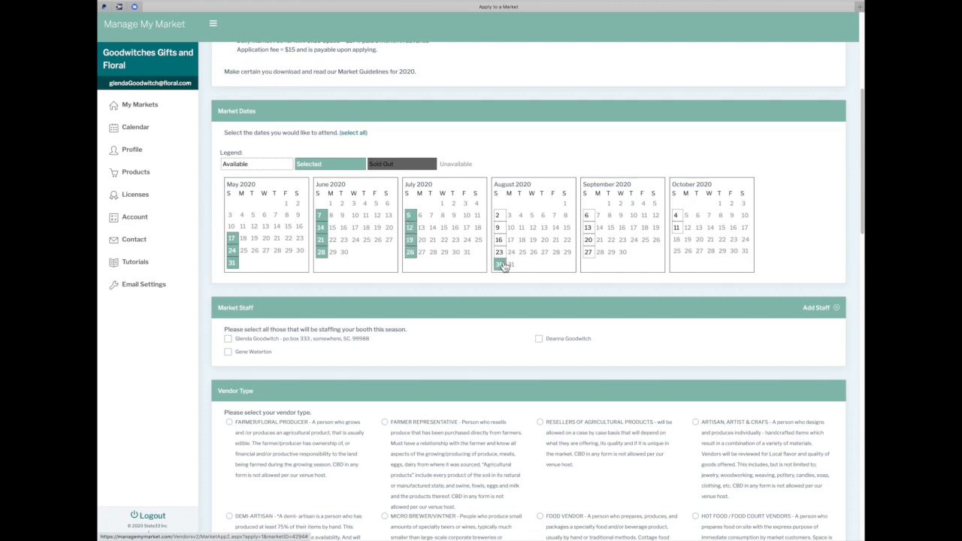
{"action": "left_click", "coordinate": [499, 253]}
{"action": "left_click", "coordinate": [498, 227]}
{"action": "left_click", "coordinate": [498, 215]}
{"action": "left_click", "coordinate": [587, 216]}
{"action": "left_click", "coordinate": [589, 228]}
{"action": "left_click", "coordinate": [588, 240]}
{"action": "left_click", "coordinate": [589, 253]}
{"action": "left_click", "coordinate": [676, 228]}
{"action": "left_click", "coordinate": [676, 216]}
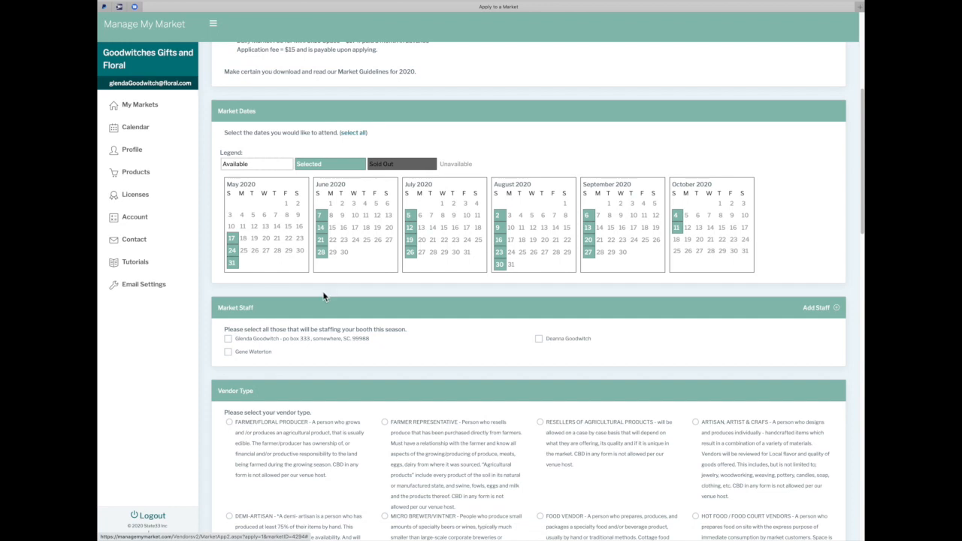
Add the second staff member to the booth and set vendor type to Farmer/Floral Producer
{"action": "scroll", "coordinate": [212, 334], "scroll_direction": "down", "scroll_amount": 1}
{"action": "scroll", "coordinate": [209, 326], "scroll_direction": "down", "scroll_amount": 1}
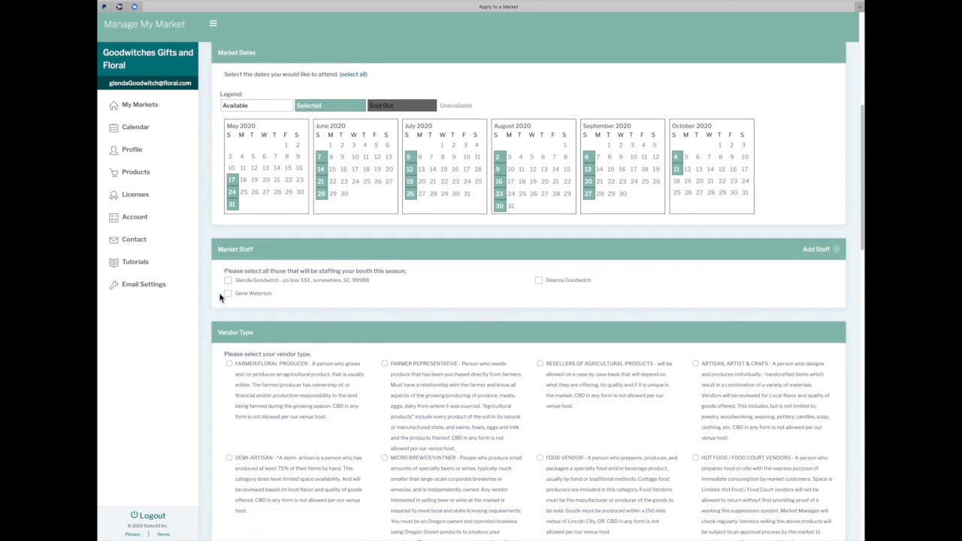
{"action": "left_click", "coordinate": [539, 280]}
{"action": "scroll", "coordinate": [256, 358], "scroll_direction": "down", "scroll_amount": 1}
{"action": "scroll", "coordinate": [255, 357], "scroll_direction": "down", "scroll_amount": 1}
{"action": "left_click", "coordinate": [229, 324]}
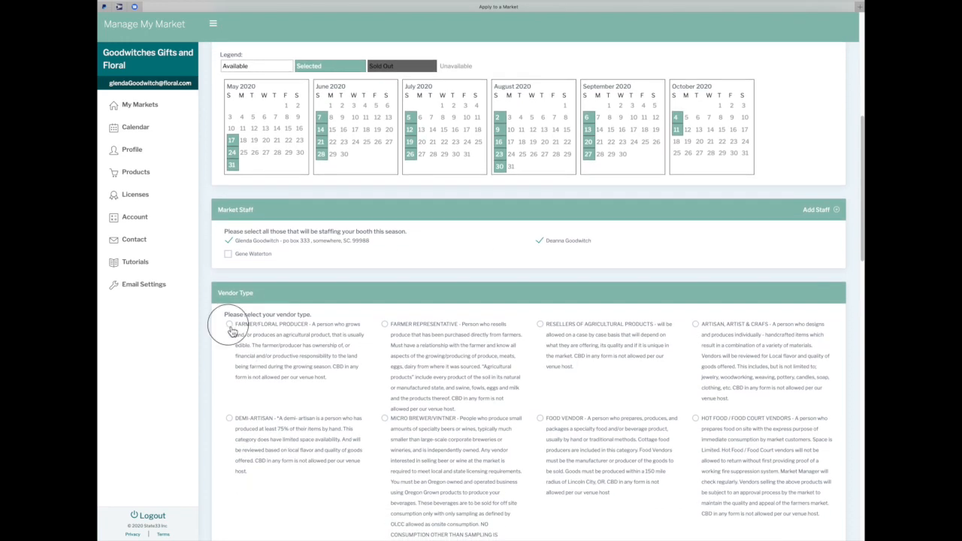
{"action": "left_click", "coordinate": [231, 426]}
{"action": "left_click", "coordinate": [230, 326]}
Request a stall location of '1 facing east please'
{"action": "scroll", "coordinate": [328, 382], "scroll_direction": "down", "scroll_amount": 5}
{"action": "scroll", "coordinate": [329, 382], "scroll_direction": "down", "scroll_amount": 3}
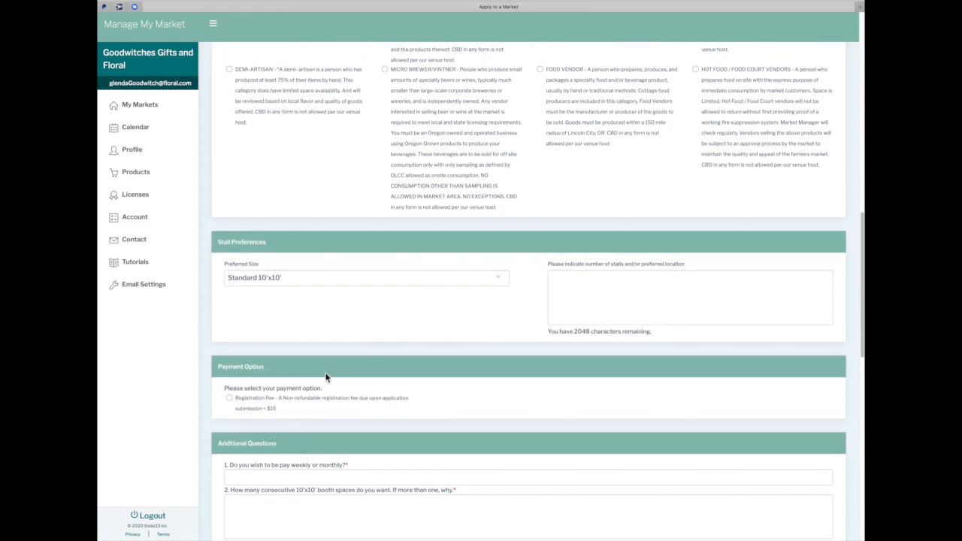
{"action": "left_click", "coordinate": [592, 294]}
{"action": "type", "text": "1"}
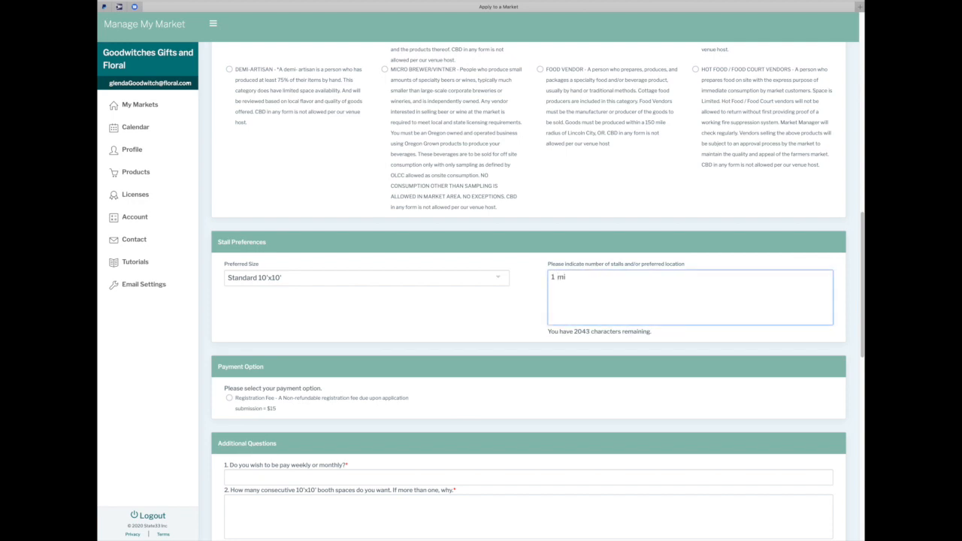
{"action": "type", "text": "  facing east please"}
{"action": "scroll", "coordinate": [426, 359], "scroll_direction": "down", "scroll_amount": 3}
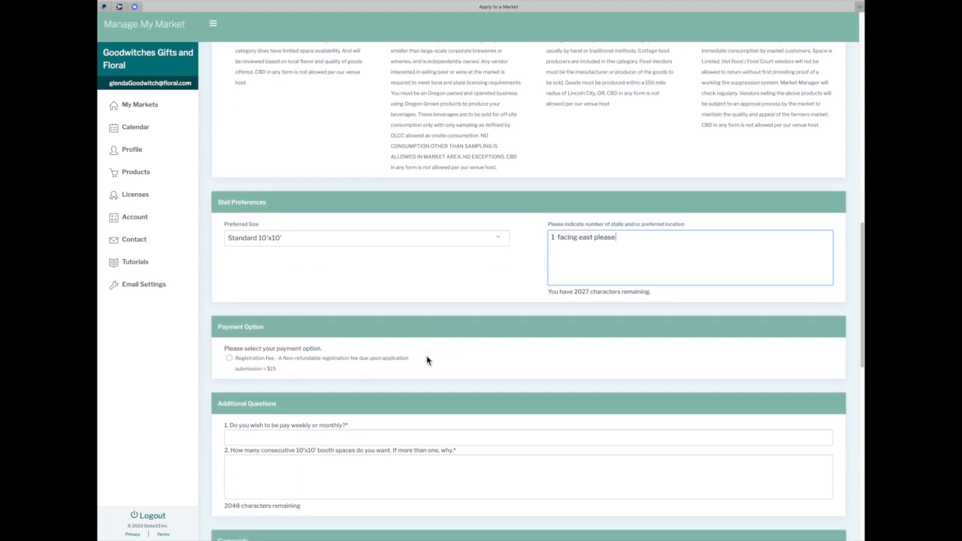
Choose the $15 registration fee payment option
{"action": "left_click", "coordinate": [227, 260]}
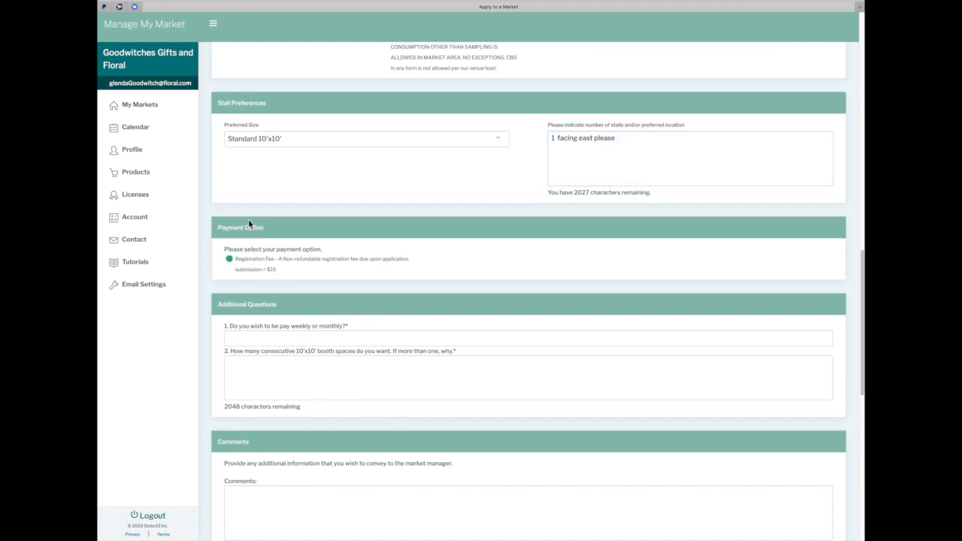
{"action": "scroll", "coordinate": [339, 268], "scroll_direction": "down", "scroll_amount": 1}
{"action": "scroll", "coordinate": [340, 269], "scroll_direction": "down", "scroll_amount": 2}
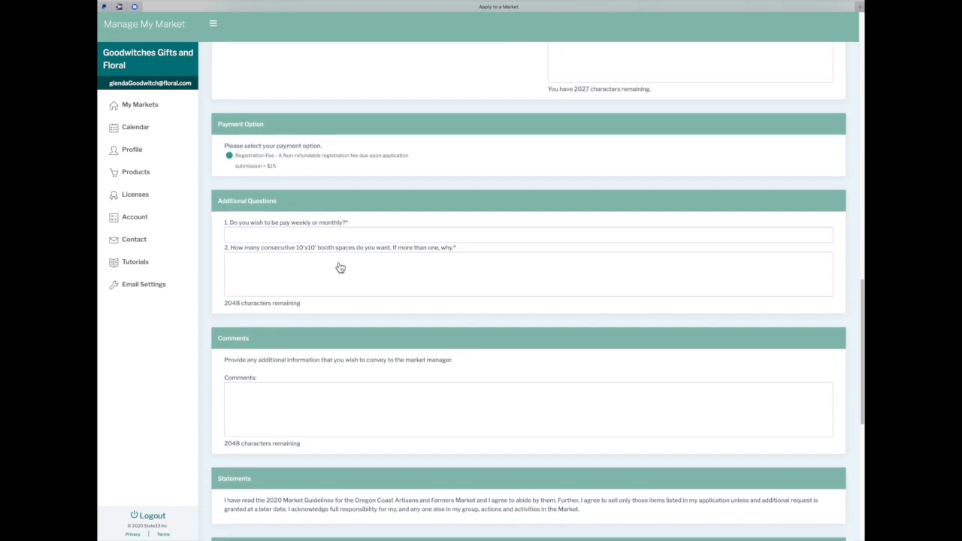
Answer 'weekly' for pay frequency and 1 booth space in the additional questions
{"action": "left_click", "coordinate": [303, 231]}
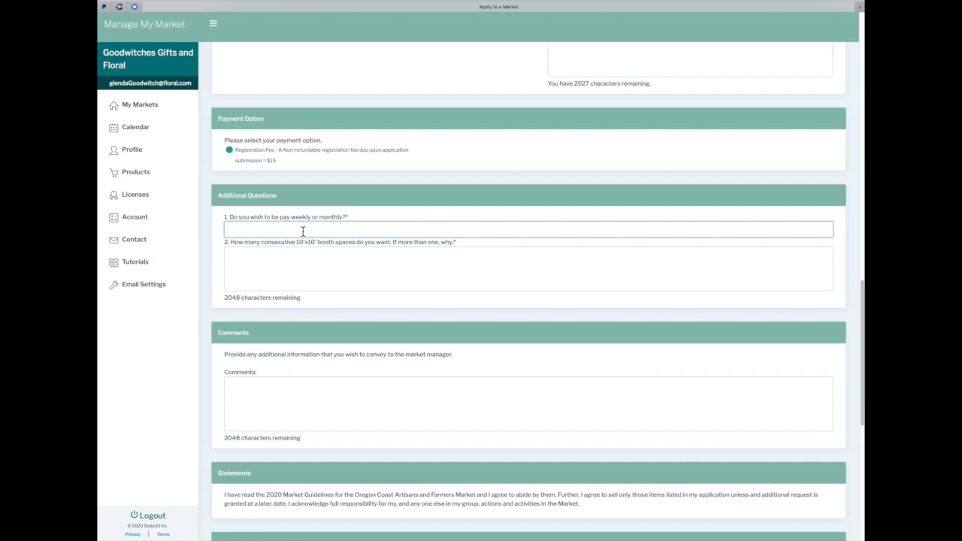
{"action": "type", "text": "w"}
{"action": "key", "text": "Tab"}
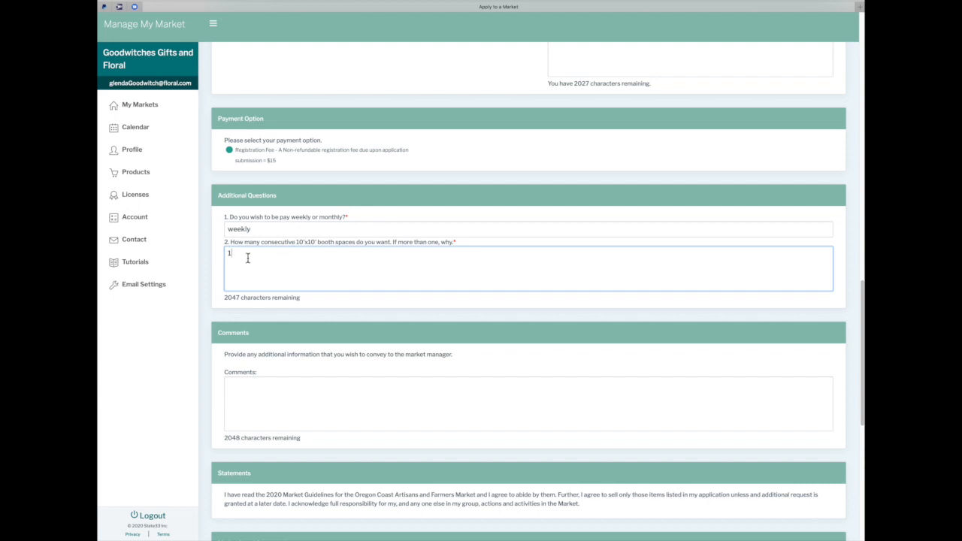
{"action": "scroll", "coordinate": [323, 239], "scroll_direction": "up", "scroll_amount": 2}
{"action": "scroll", "coordinate": [326, 242], "scroll_direction": "down", "scroll_amount": 3}
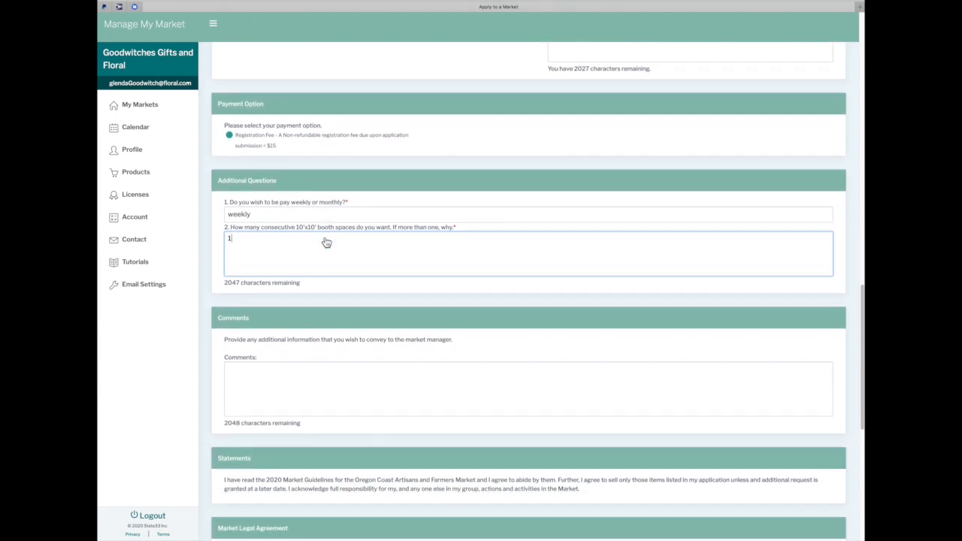
{"action": "scroll", "coordinate": [323, 239], "scroll_direction": "up", "scroll_amount": 2}
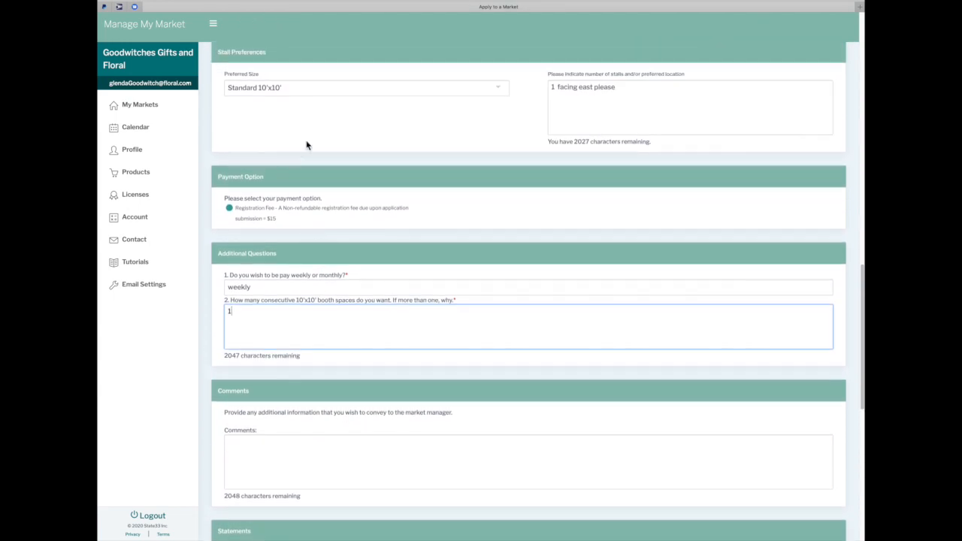
{"action": "scroll", "coordinate": [272, 316], "scroll_direction": "down", "scroll_amount": 3}
{"action": "left_click", "coordinate": [264, 319]}
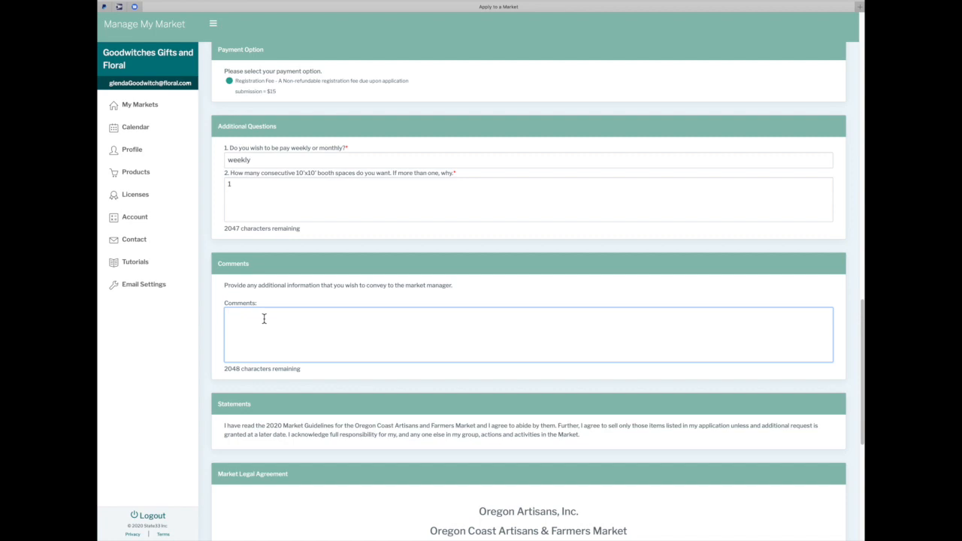
{"action": "scroll", "coordinate": [298, 321], "scroll_direction": "down", "scroll_amount": 1}
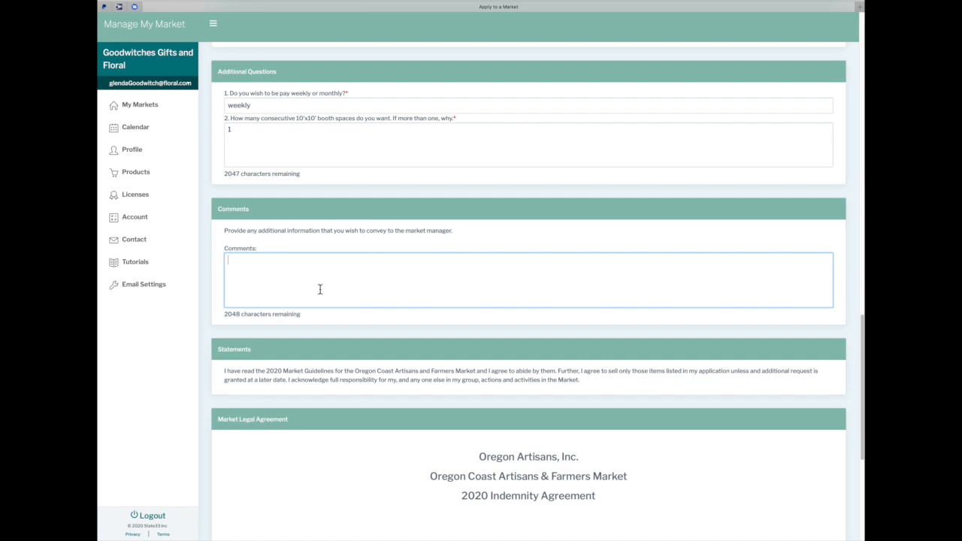
Sign the indemnity agreement electronically with the applicant's name and click Apply Now
{"action": "scroll", "coordinate": [341, 373], "scroll_direction": "down", "scroll_amount": 3}
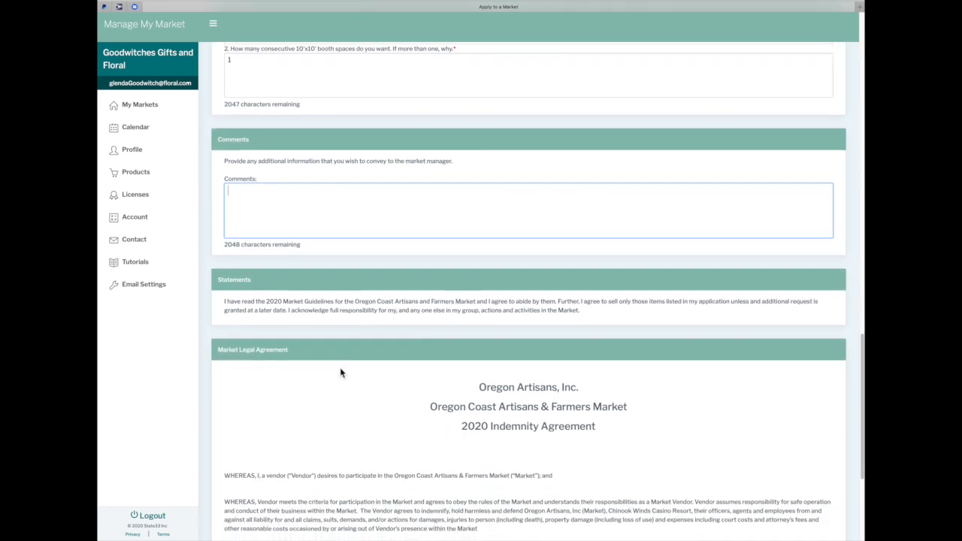
{"action": "scroll", "coordinate": [340, 373], "scroll_direction": "down", "scroll_amount": 2}
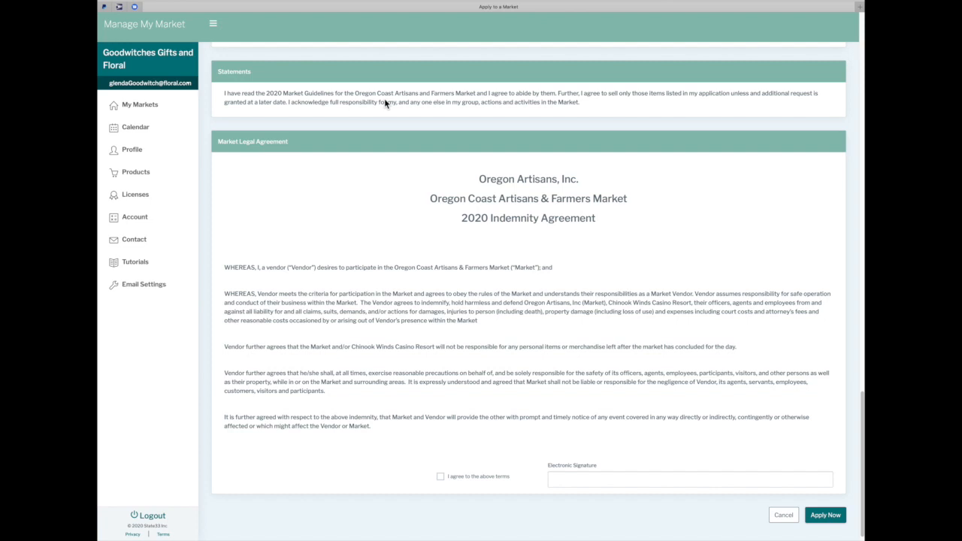
{"action": "scroll", "coordinate": [380, 206], "scroll_direction": "down", "scroll_amount": 1}
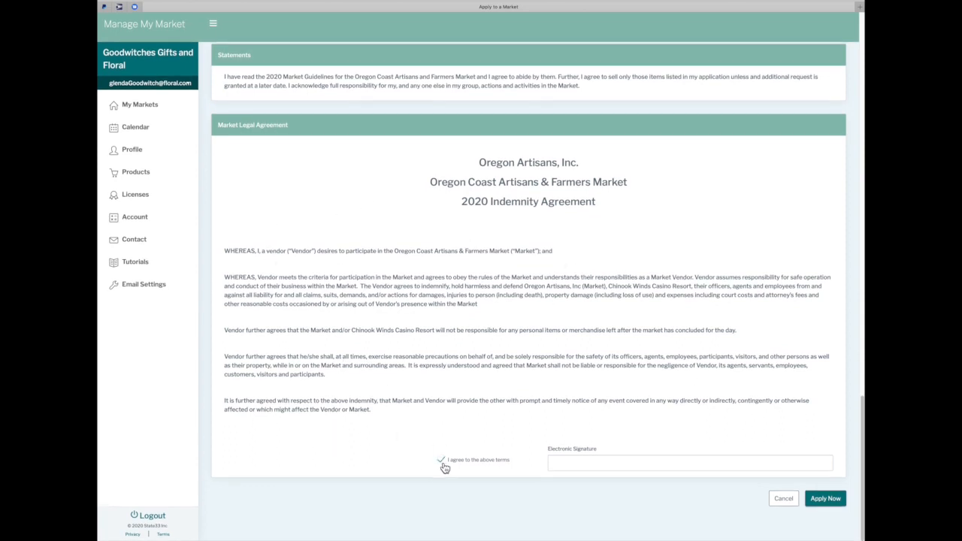
{"action": "left_click", "coordinate": [553, 464]}
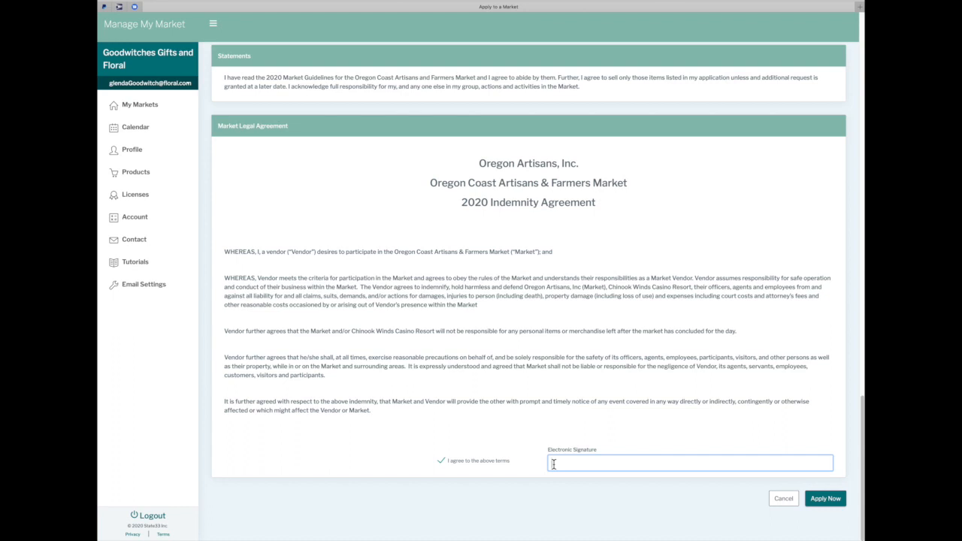
{"action": "type", "text": "Glenda Goodwitch"}
{"action": "left_click", "coordinate": [827, 501]}
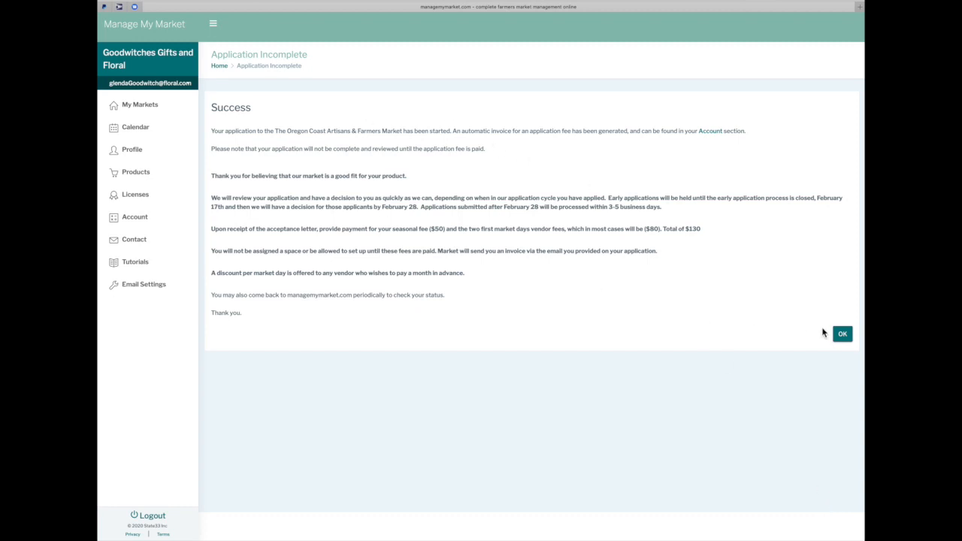
Review the $15 application fee invoice, then open and submit the Department of Agriculture license form
{"action": "left_click", "coordinate": [844, 340]}
{"action": "left_click", "coordinate": [844, 340]}
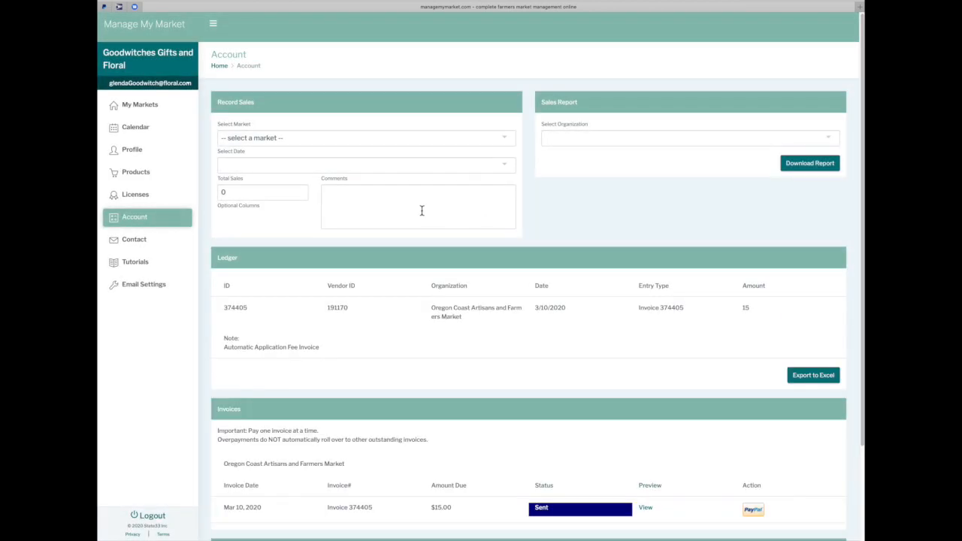
{"action": "left_click", "coordinate": [138, 196]}
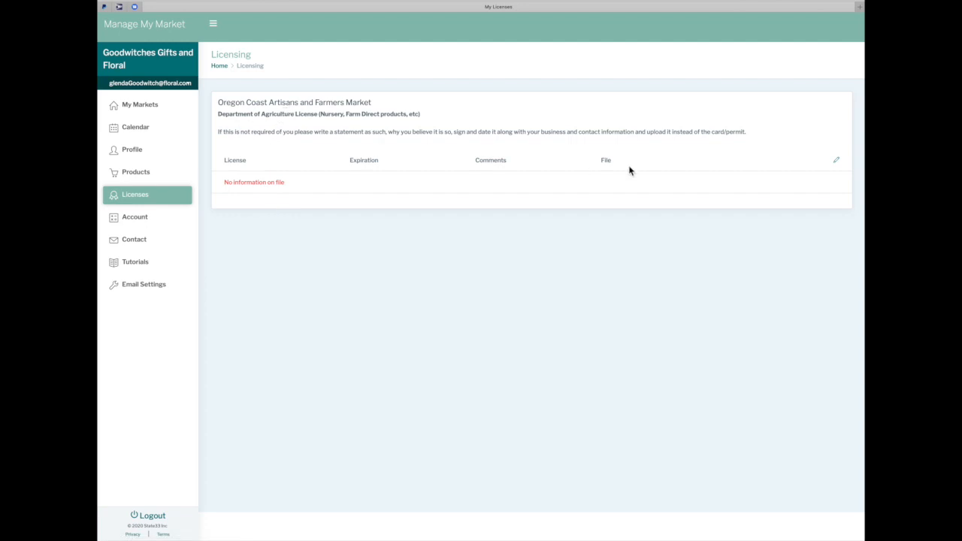
{"action": "left_click", "coordinate": [838, 162]}
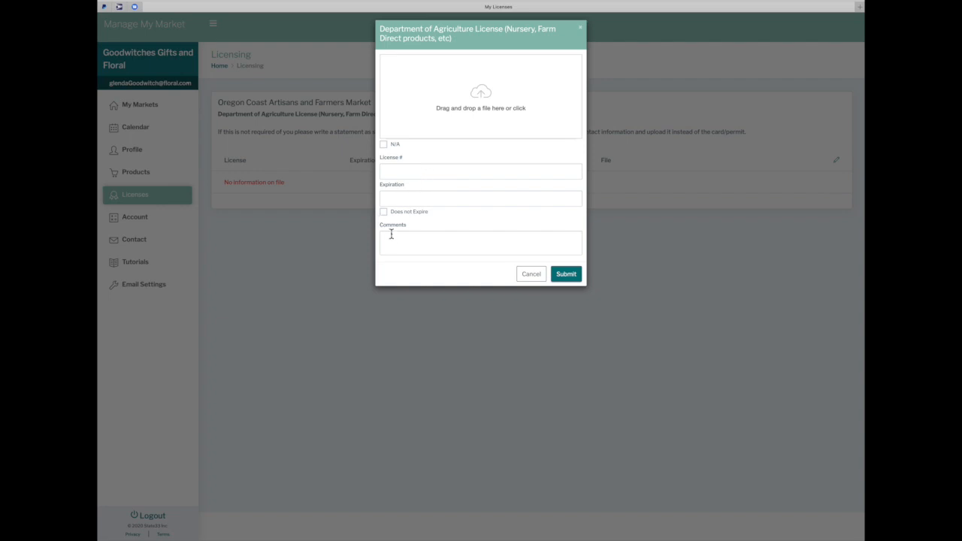
{"action": "left_click", "coordinate": [569, 276]}
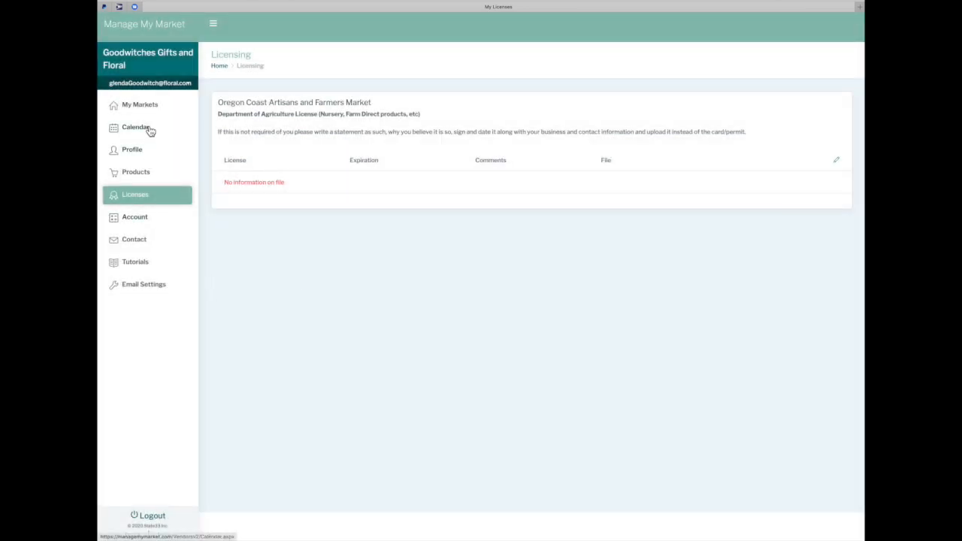
Start a new Bagels product in the Bakery Items category
{"action": "left_click", "coordinate": [143, 176]}
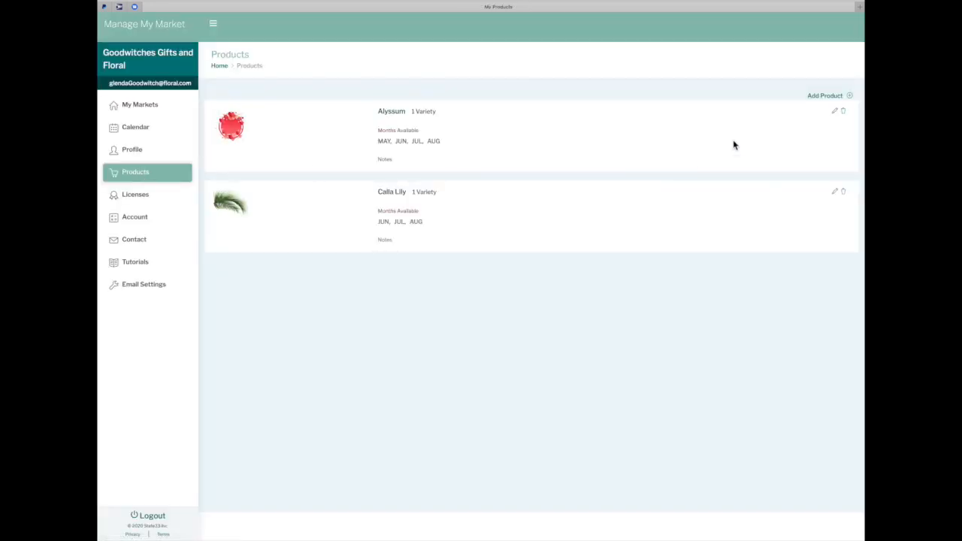
{"action": "left_click", "coordinate": [849, 98]}
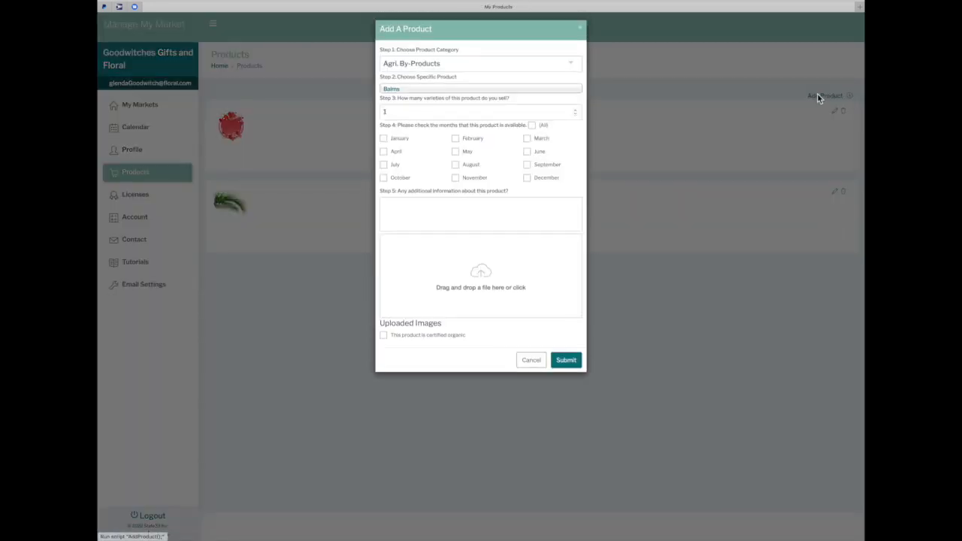
{"action": "left_click", "coordinate": [508, 90]}
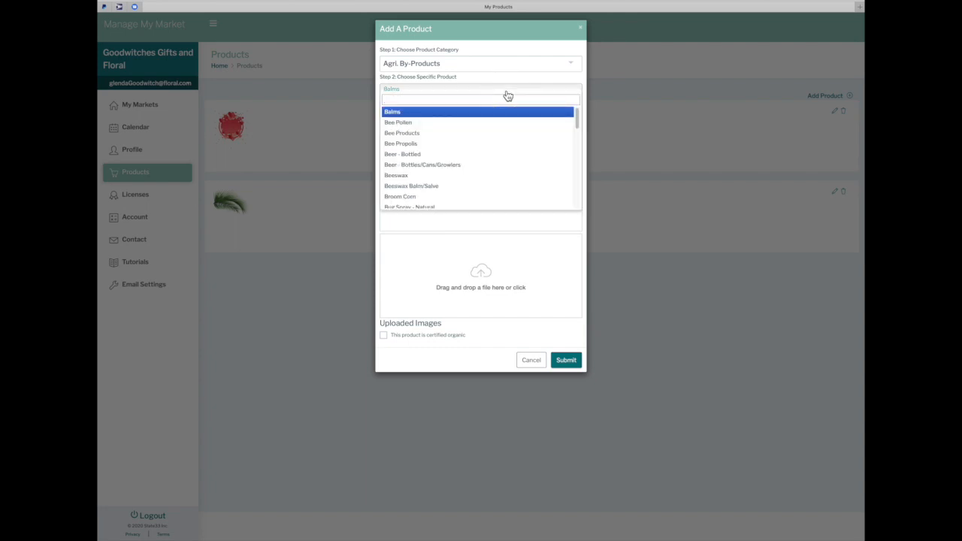
{"action": "left_click", "coordinate": [570, 64]}
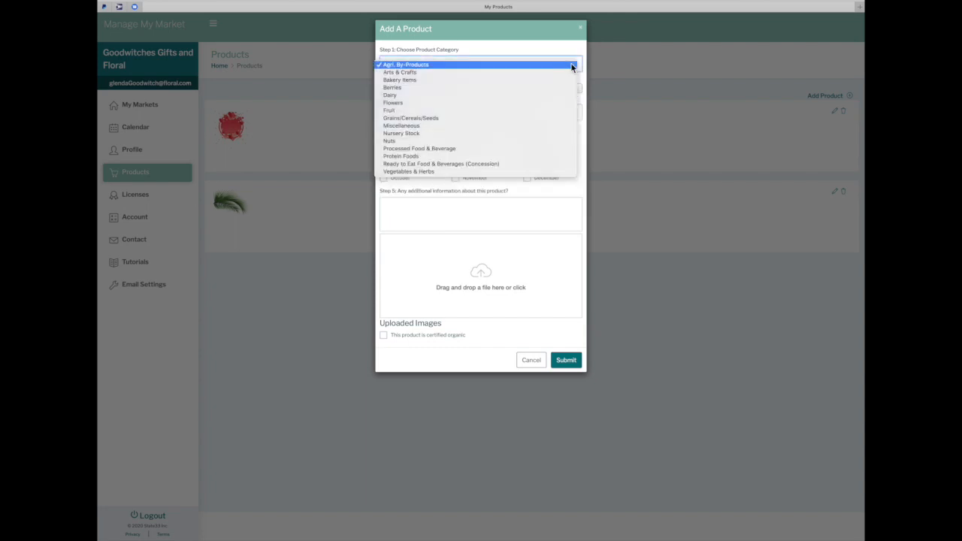
{"action": "left_click", "coordinate": [516, 80]}
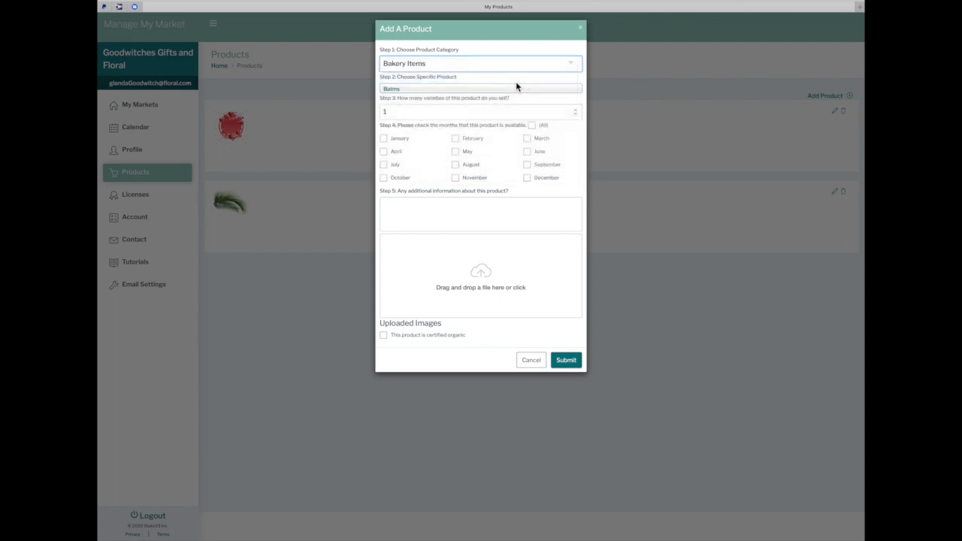
{"action": "left_click", "coordinate": [522, 150]}
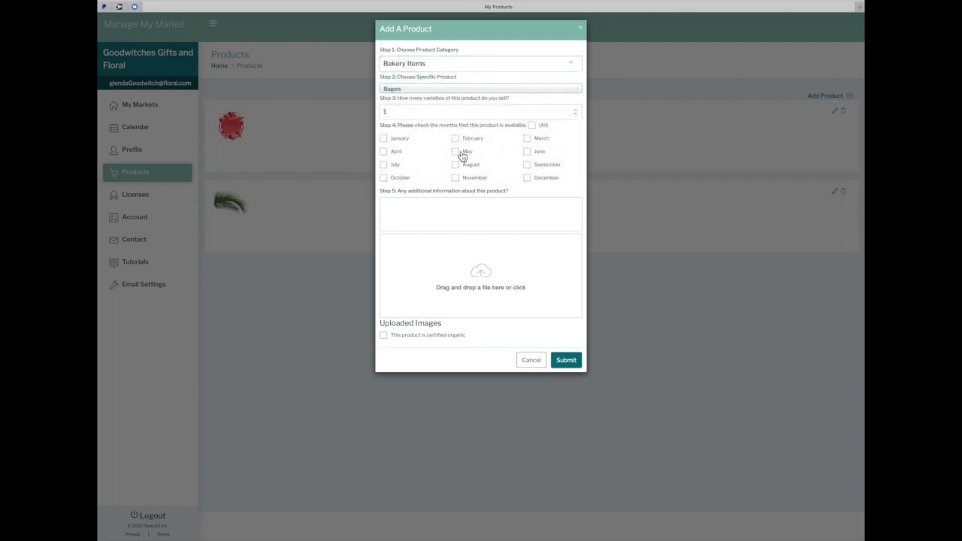
Mark Bagels available May through October and save the product
{"action": "left_click", "coordinate": [459, 154]}
{"action": "left_click", "coordinate": [531, 156]}
{"action": "left_click", "coordinate": [388, 167]}
{"action": "left_click", "coordinate": [457, 168]}
{"action": "left_click", "coordinate": [532, 167]}
{"action": "left_click", "coordinate": [387, 180]}
{"action": "left_click", "coordinate": [567, 362]}
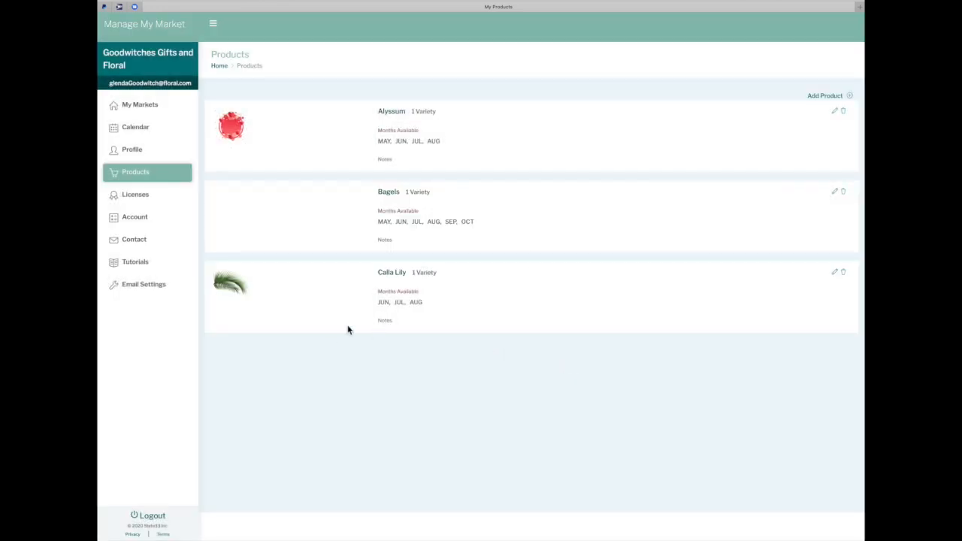
{"action": "left_click", "coordinate": [140, 197]}
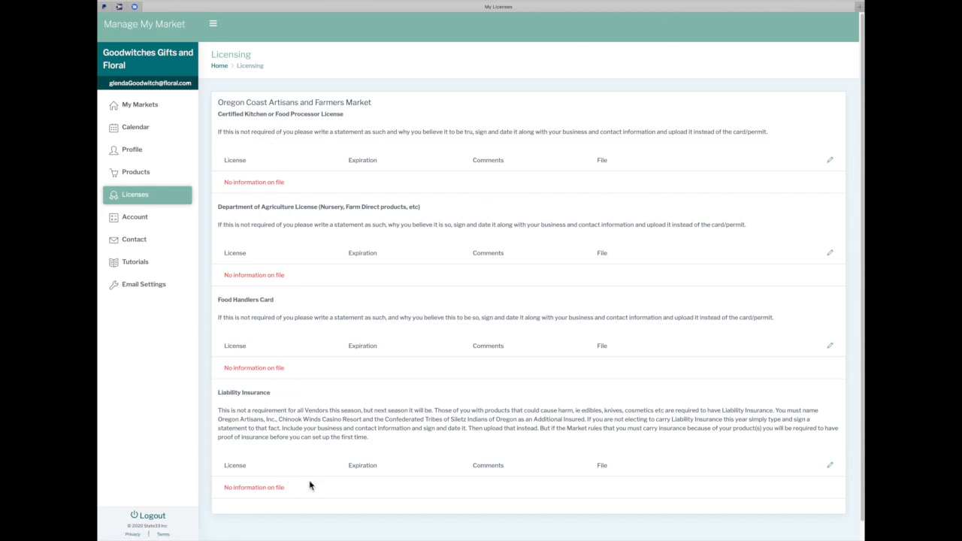
Open the Liability Insurance licence entry and close it without uploading anything
{"action": "scroll", "coordinate": [373, 493], "scroll_direction": "down", "scroll_amount": 1}
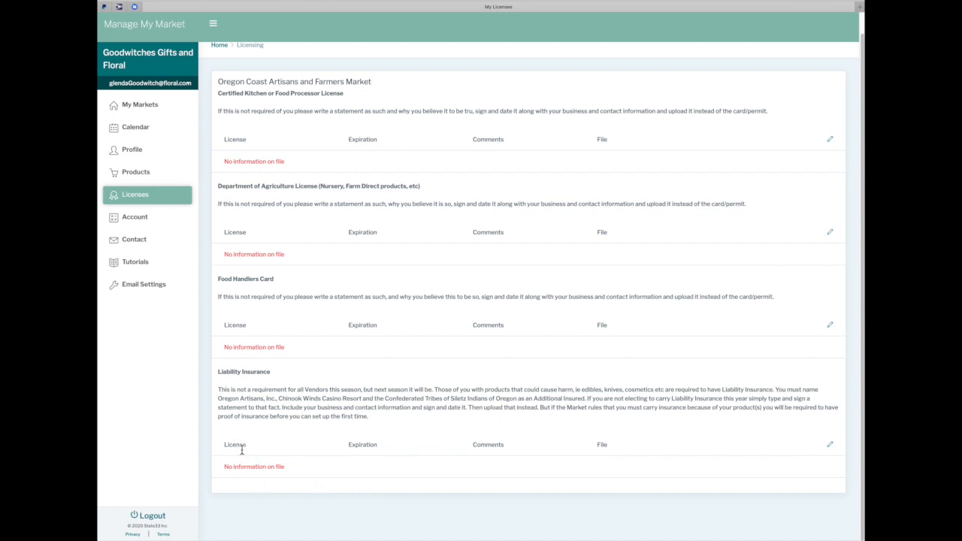
{"action": "left_click", "coordinate": [829, 444]}
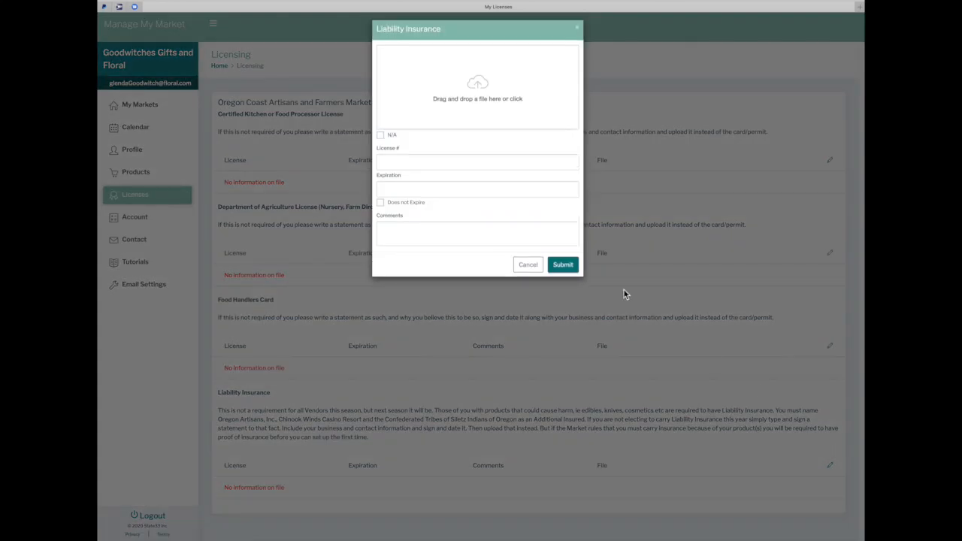
{"action": "left_click", "coordinate": [562, 267]}
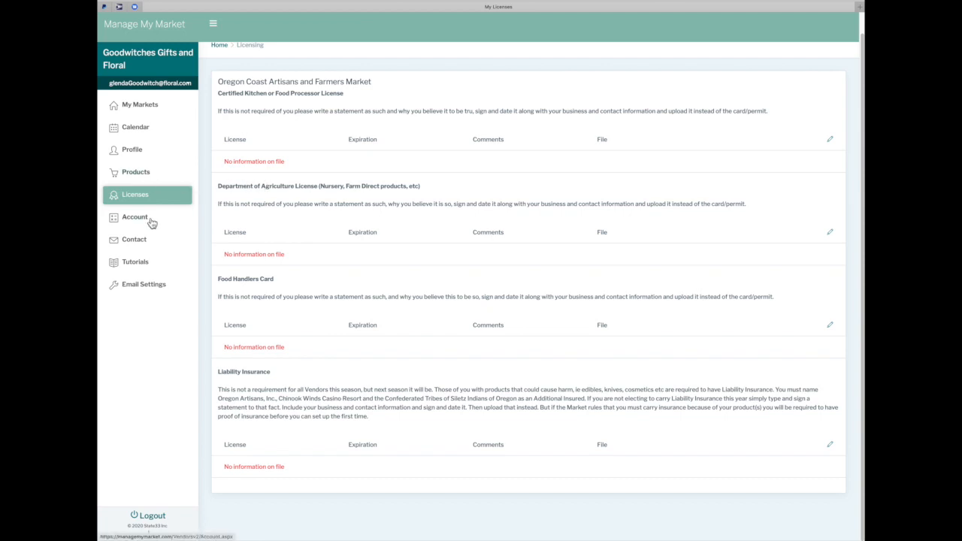
Preview invoice 374405 for the $15.00 application fee and start paying via PayPal
{"action": "left_click", "coordinate": [151, 175]}
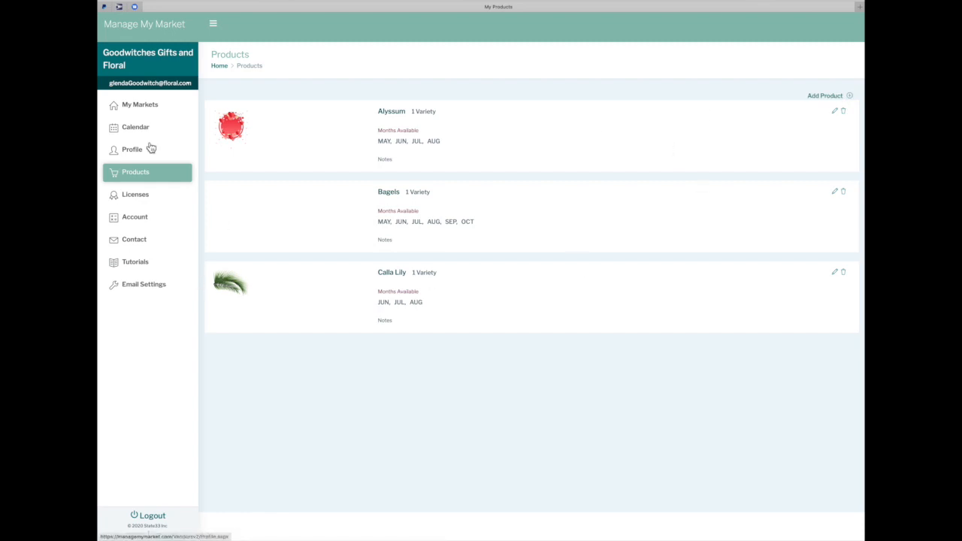
{"action": "left_click", "coordinate": [135, 218]}
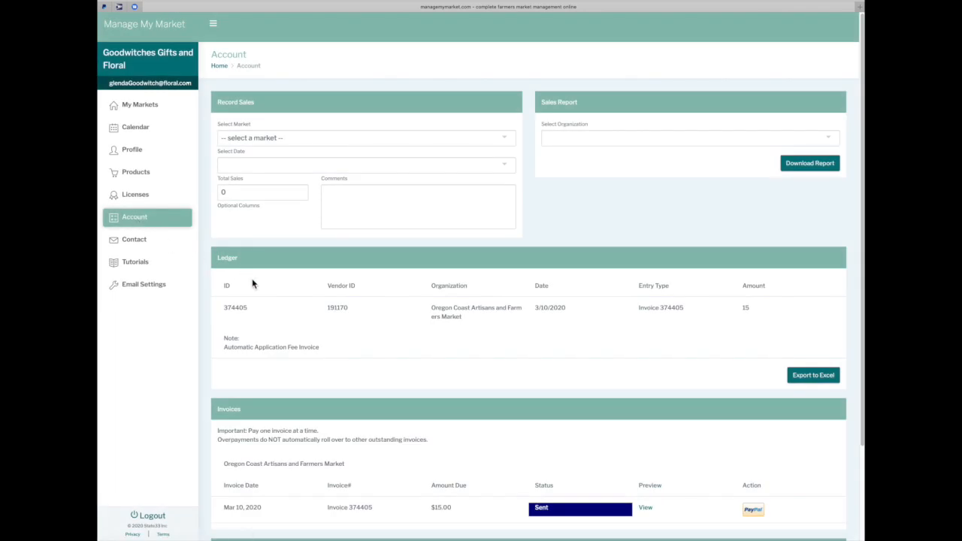
{"action": "scroll", "coordinate": [603, 317], "scroll_direction": "down", "scroll_amount": 3}
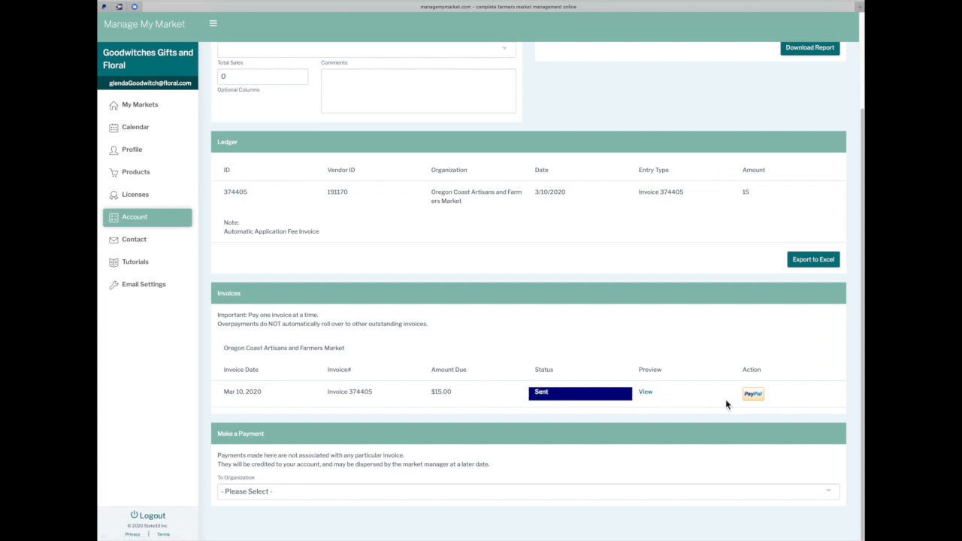
{"action": "left_click", "coordinate": [647, 395]}
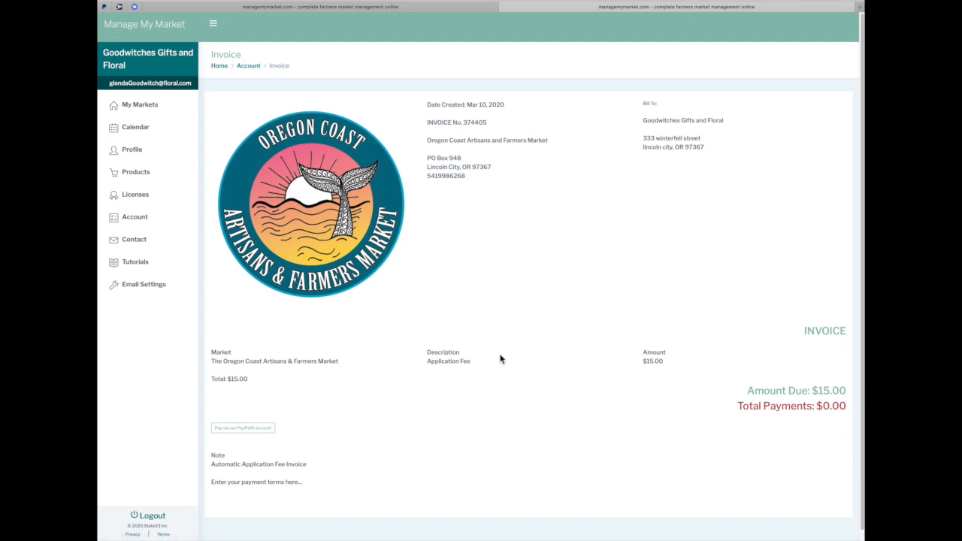
{"action": "left_click", "coordinate": [242, 427]}
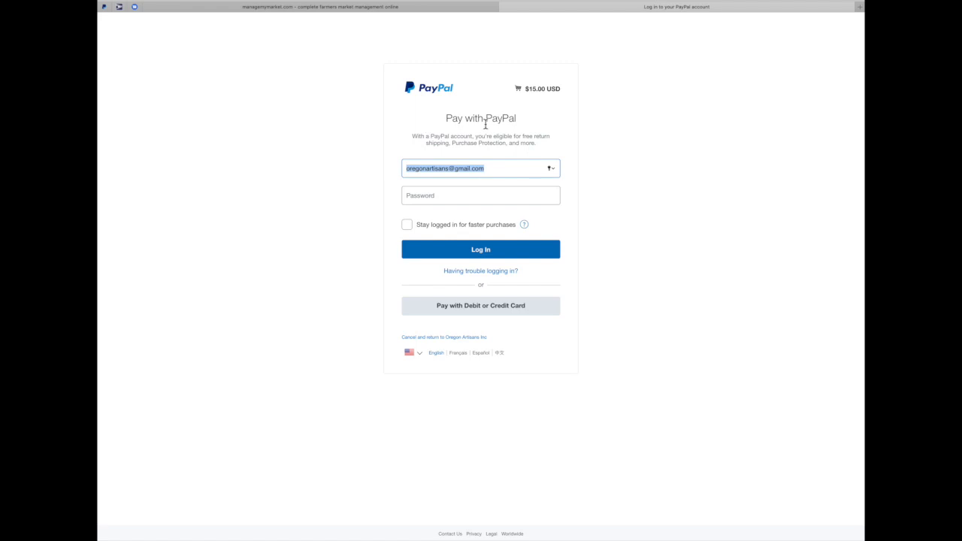
Bring up PayPal's debit or credit card guest checkout, then close the checkout tab
{"action": "left_click", "coordinate": [477, 318]}
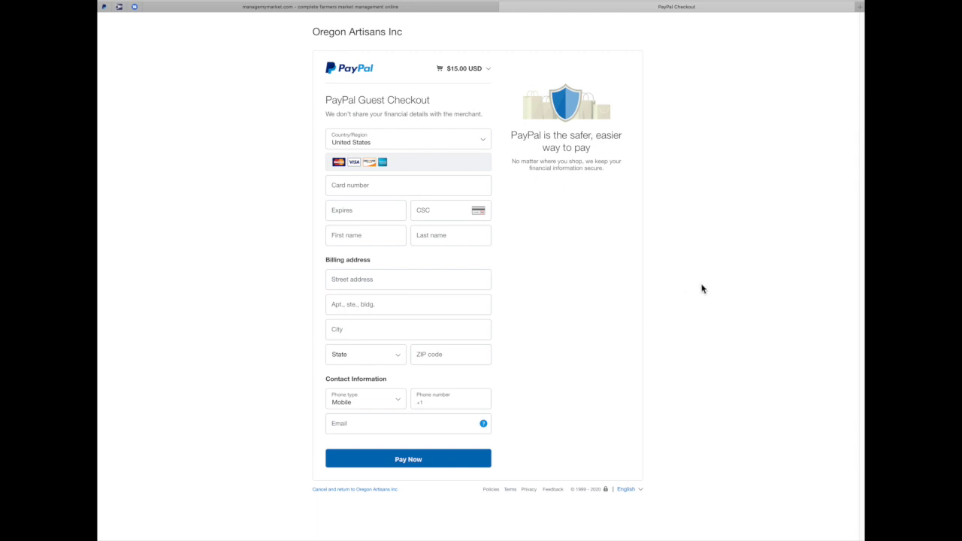
{"action": "left_click", "coordinate": [506, 8]}
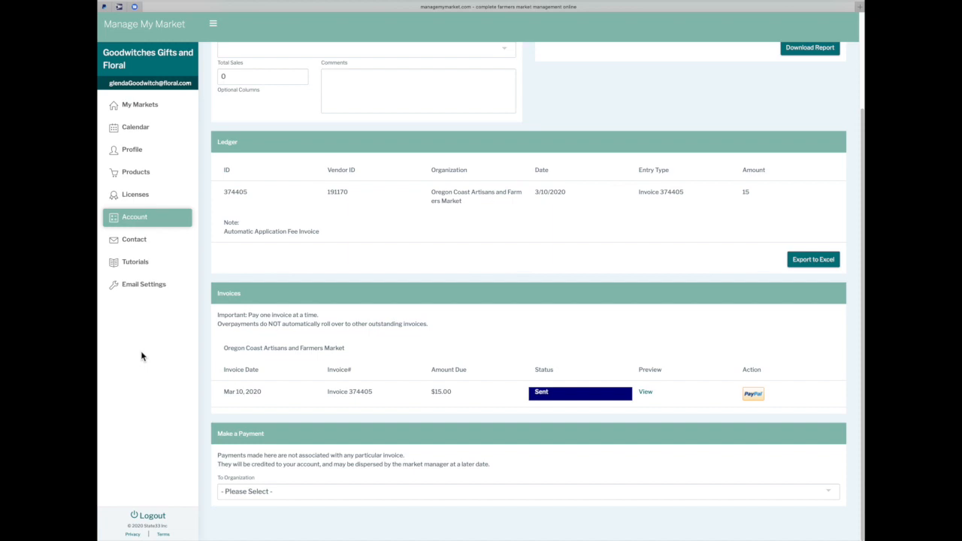
Browse nearby market contacts and vendor tutorials, ending on the Email Settings opt-outs
{"action": "left_click", "coordinate": [140, 239]}
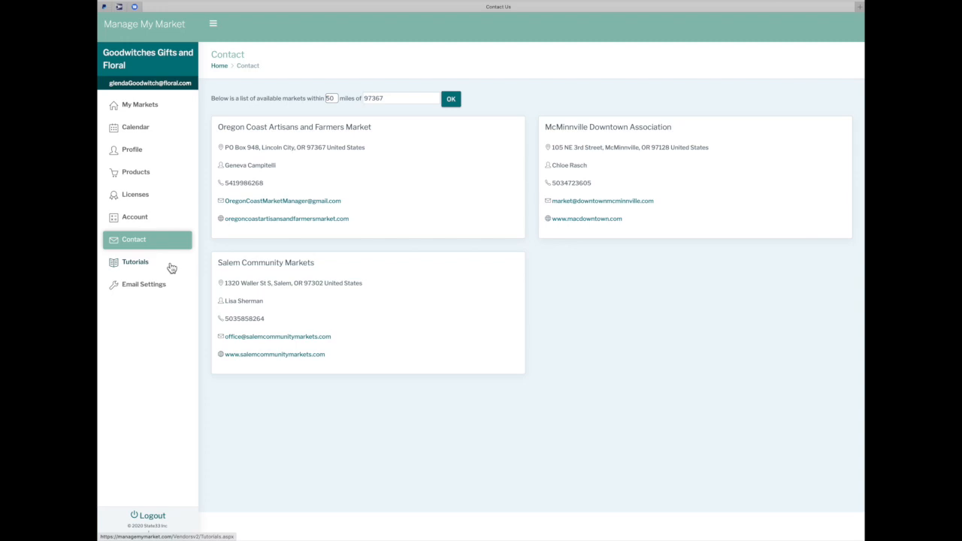
{"action": "left_click", "coordinate": [142, 263]}
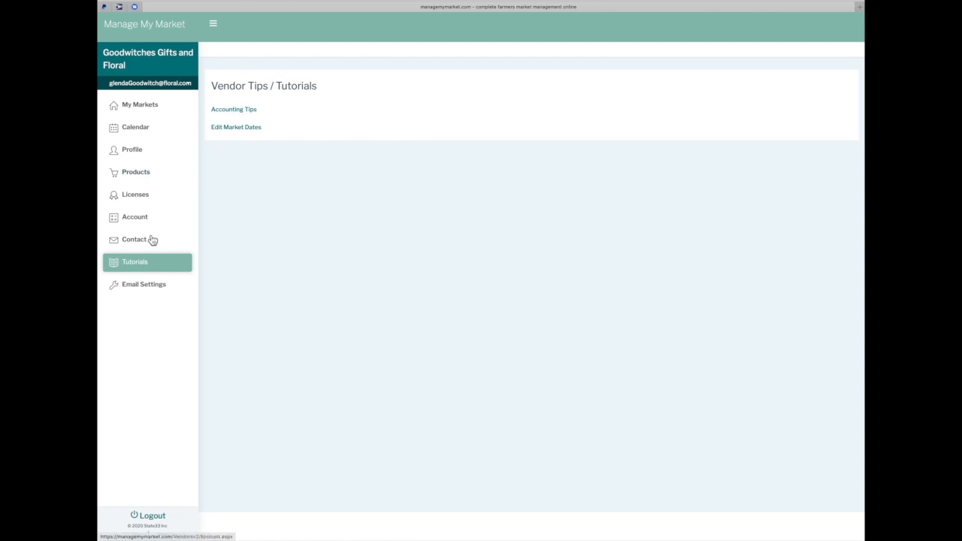
{"action": "left_click", "coordinate": [136, 284]}
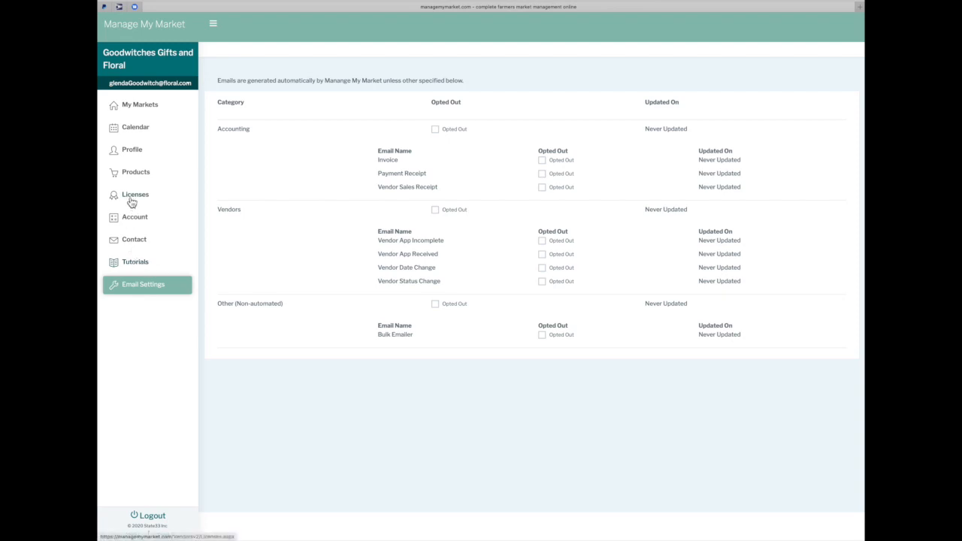
Review the profile's Company Info, Business Info, Contacts and Addresses, then return to My Markets
{"action": "left_click", "coordinate": [132, 151]}
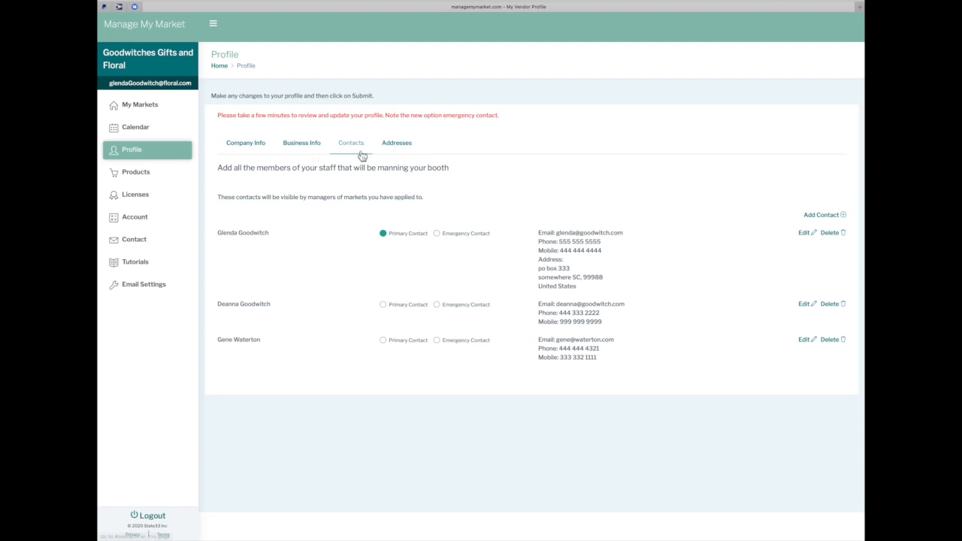
{"action": "left_click", "coordinate": [242, 144]}
{"action": "left_click", "coordinate": [297, 149]}
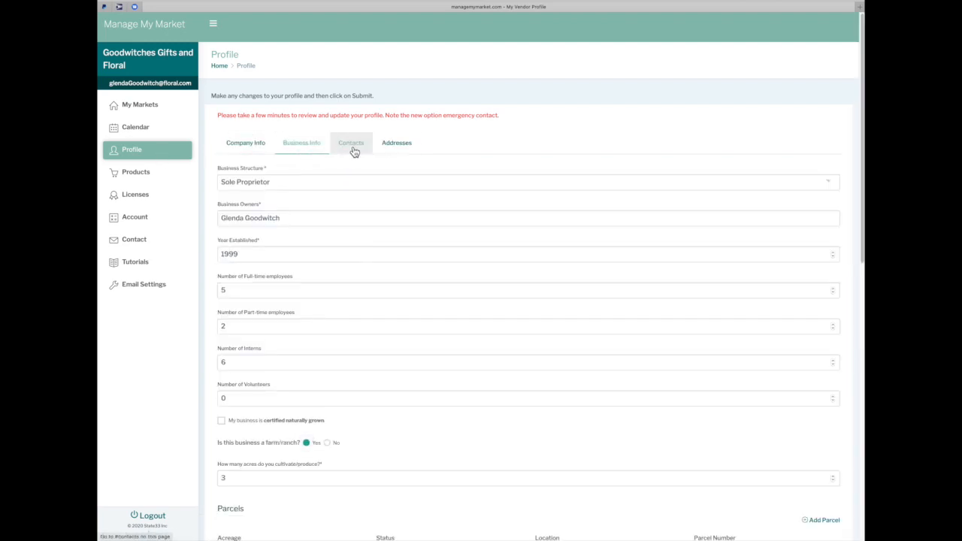
{"action": "left_click", "coordinate": [350, 148]}
{"action": "left_click", "coordinate": [398, 151]}
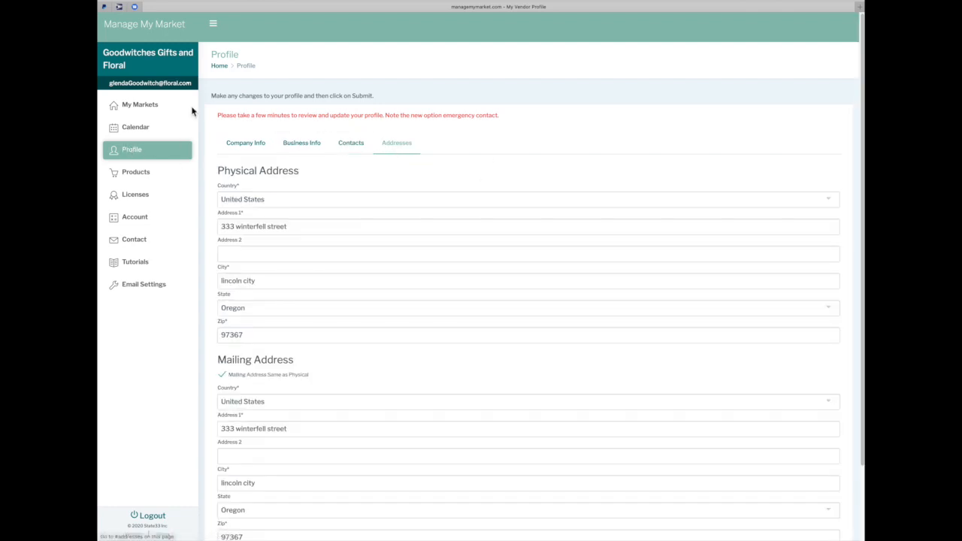
{"action": "left_click", "coordinate": [142, 105]}
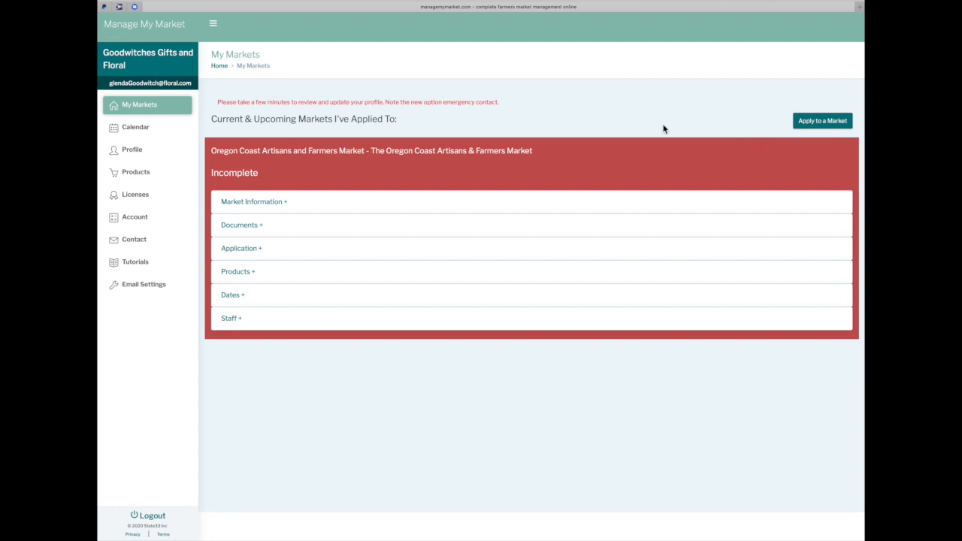
Expand the Oregon Coast market's information and documents, then view the Parking for Vendors PDF
{"action": "left_click", "coordinate": [267, 207]}
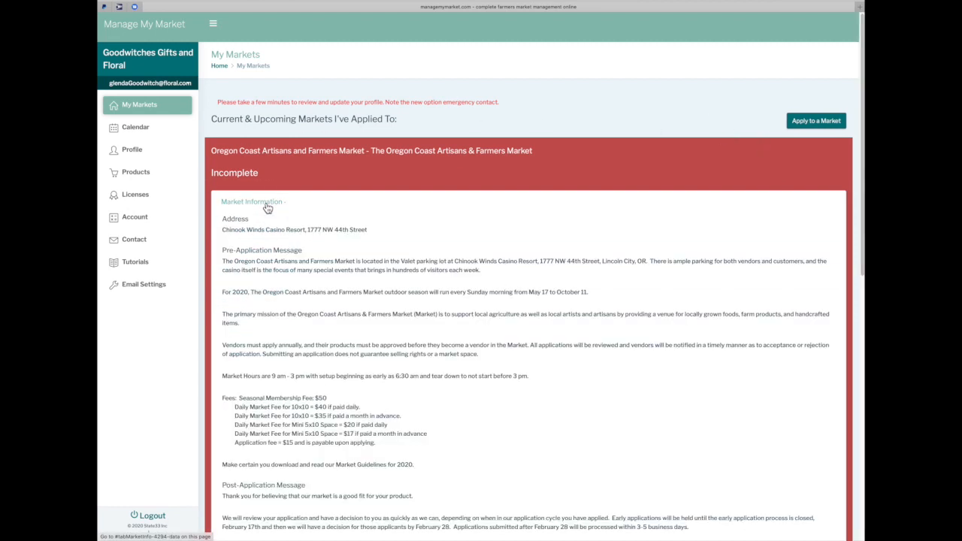
{"action": "scroll", "coordinate": [268, 207], "scroll_direction": "down", "scroll_amount": 10}
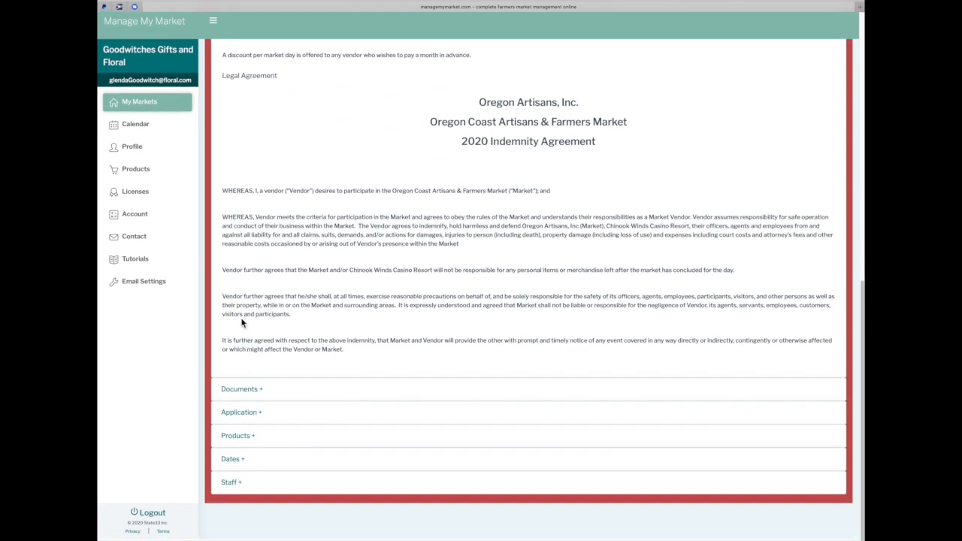
{"action": "left_click", "coordinate": [242, 388]}
{"action": "scroll", "coordinate": [252, 406], "scroll_direction": "down", "scroll_amount": 3}
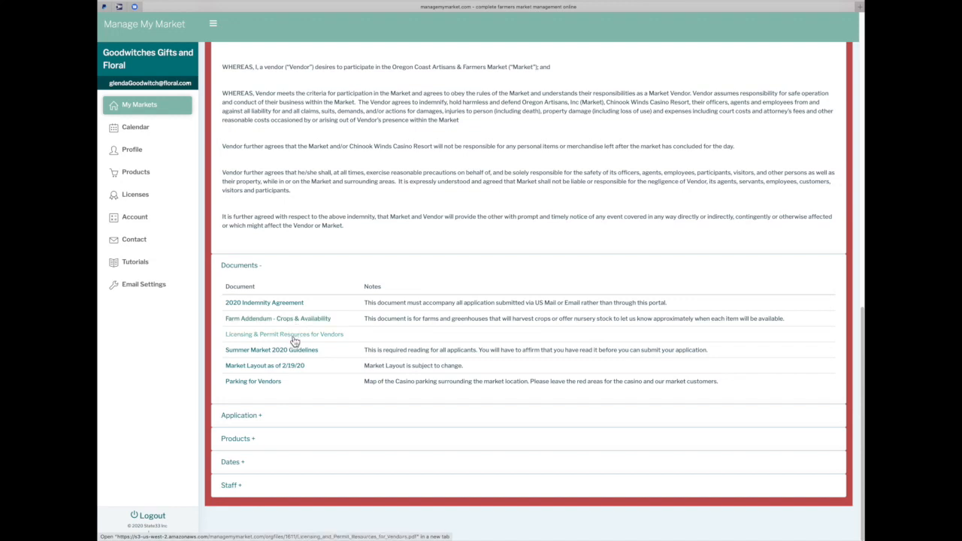
{"action": "left_click", "coordinate": [275, 385]}
{"action": "scroll", "coordinate": [346, 368], "scroll_direction": "down", "scroll_amount": 4}
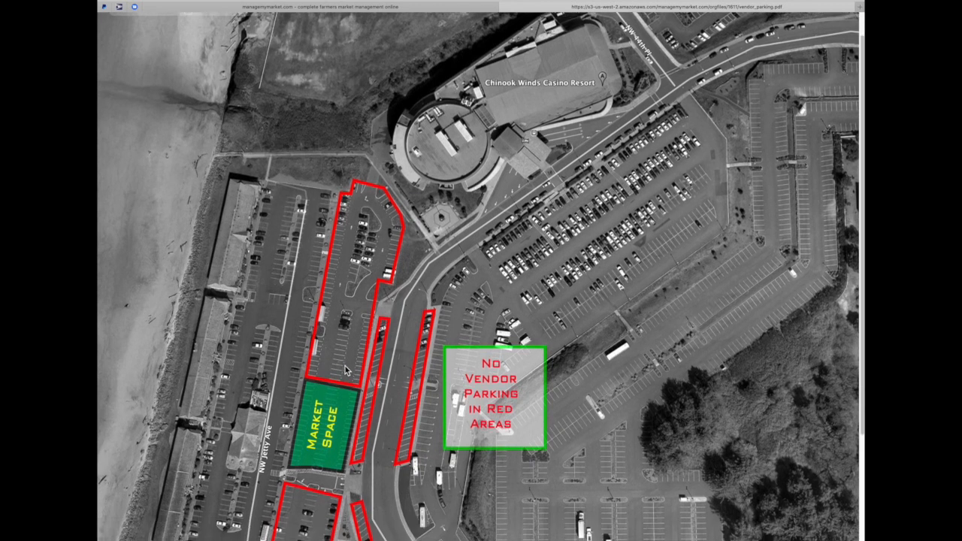
{"action": "scroll", "coordinate": [345, 368], "scroll_direction": "down", "scroll_amount": 1}
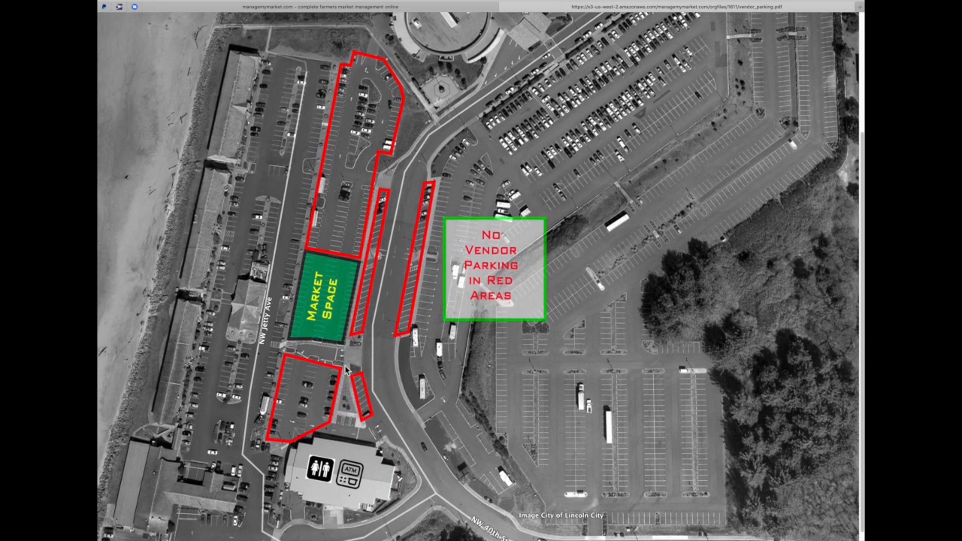
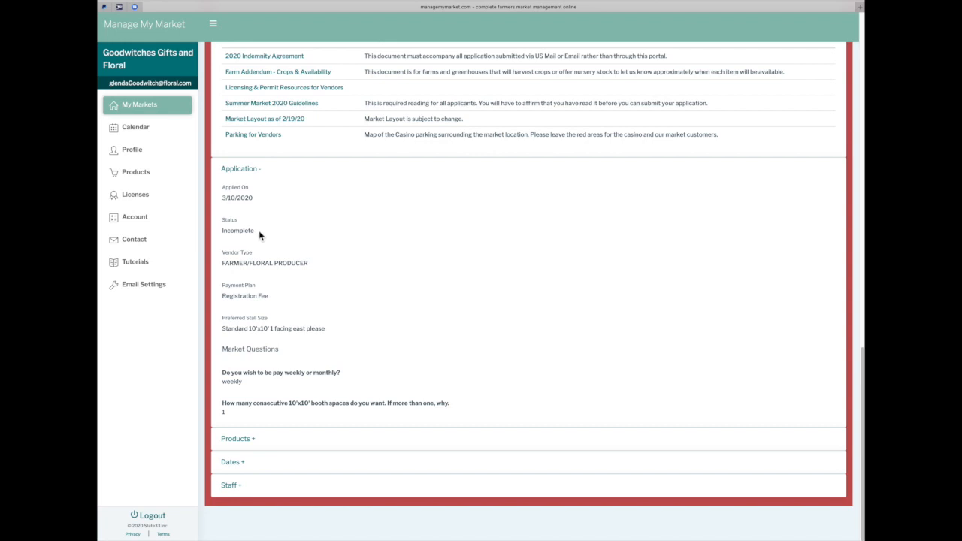
Expand and review the application's products and requested market dates
{"action": "left_click", "coordinate": [237, 440]}
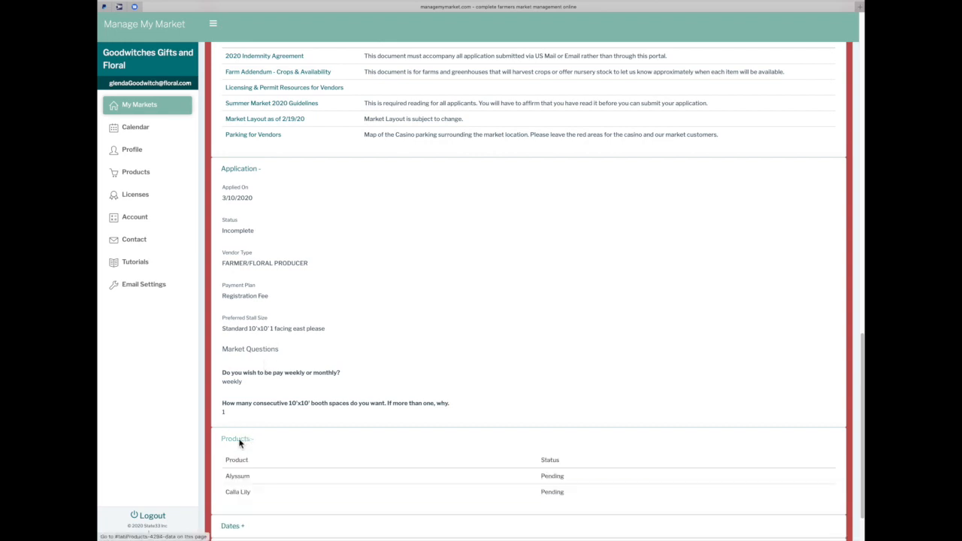
{"action": "scroll", "coordinate": [240, 444], "scroll_direction": "down", "scroll_amount": 2}
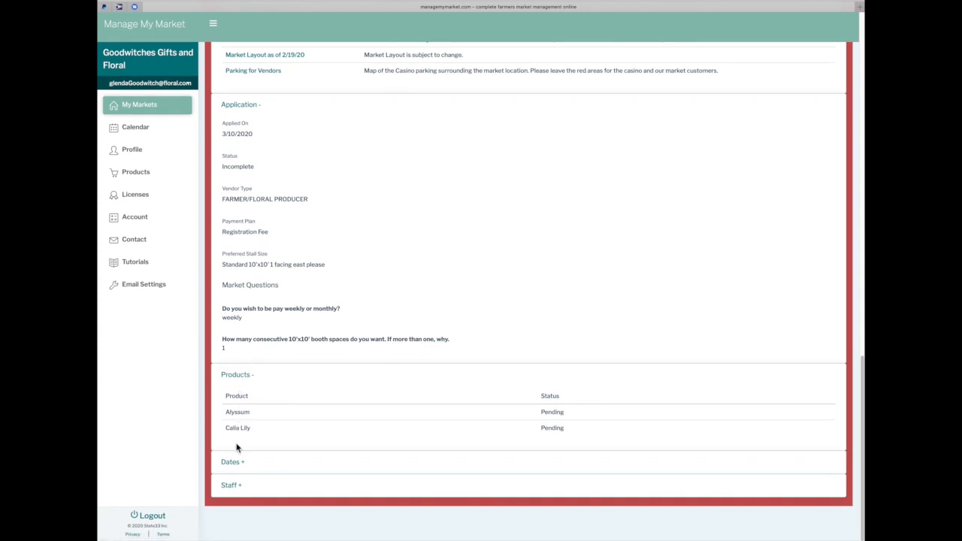
{"action": "left_click", "coordinate": [237, 468]}
{"action": "scroll", "coordinate": [237, 469], "scroll_direction": "down", "scroll_amount": 10}
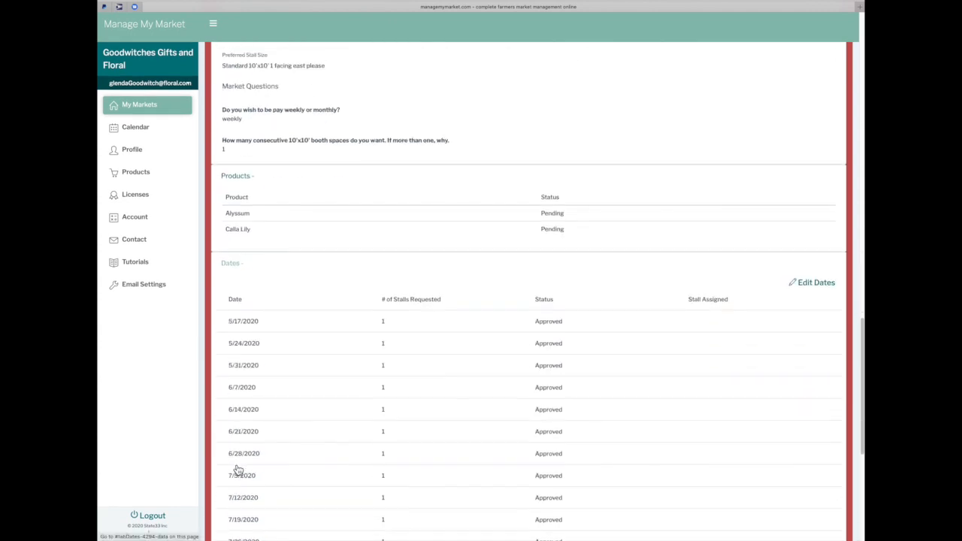
{"action": "scroll", "coordinate": [235, 468], "scroll_direction": "down", "scroll_amount": 1}
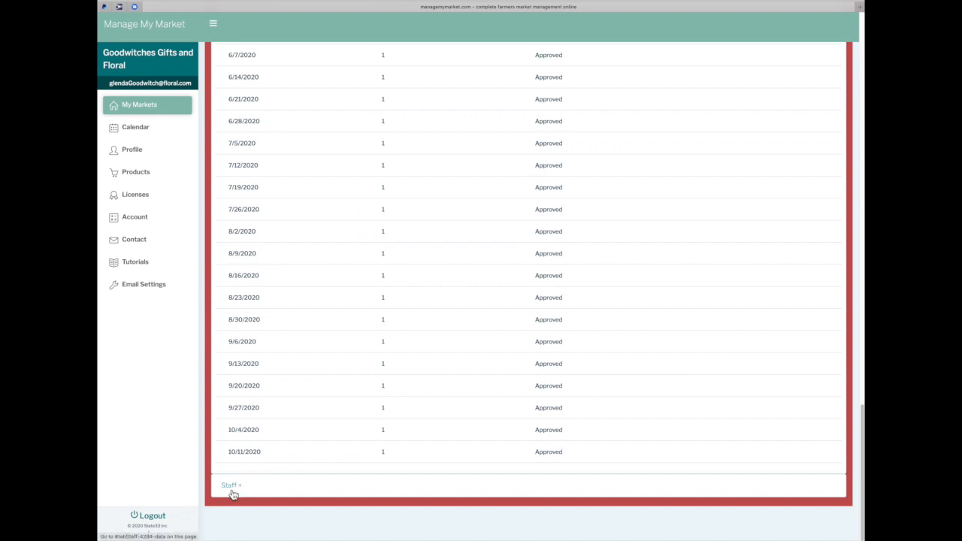
{"action": "scroll", "coordinate": [322, 304], "scroll_direction": "up", "scroll_amount": 3}
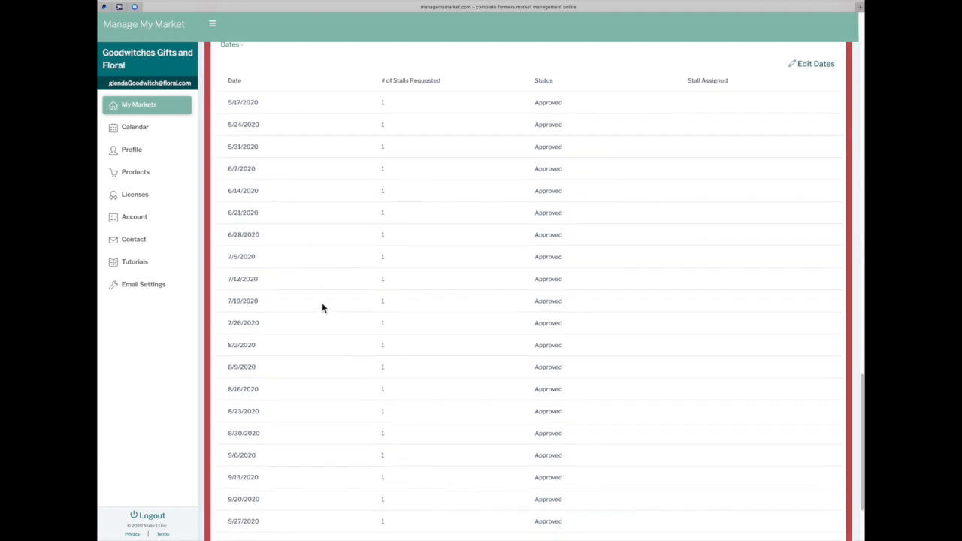
{"action": "scroll", "coordinate": [322, 306], "scroll_direction": "up", "scroll_amount": 1}
{"action": "scroll", "coordinate": [322, 307], "scroll_direction": "down", "scroll_amount": 1}
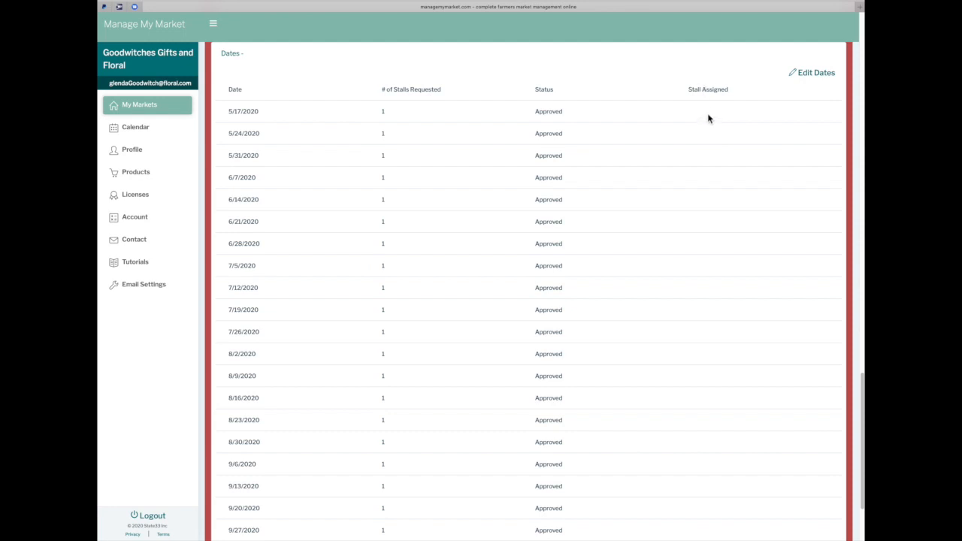
{"action": "scroll", "coordinate": [449, 260], "scroll_direction": "down", "scroll_amount": 3}
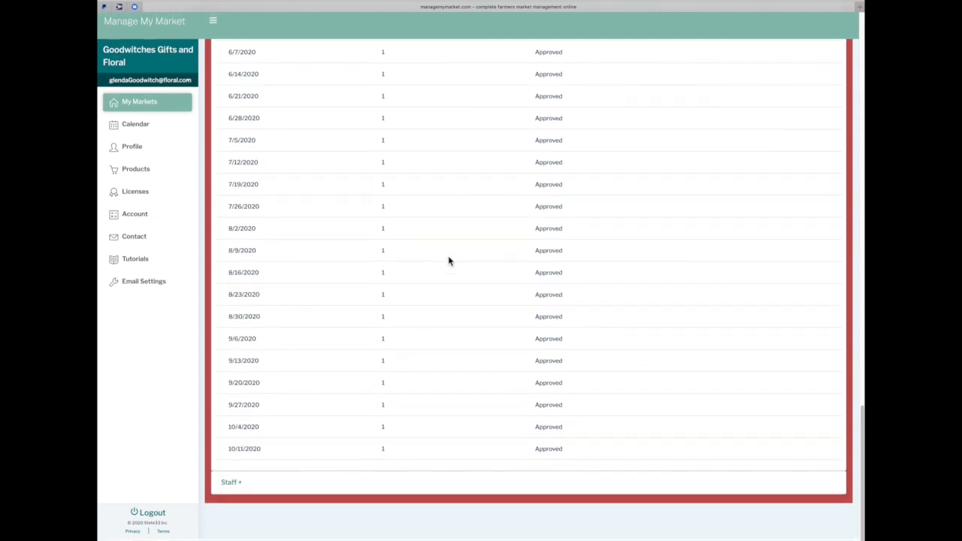
Show the market's staff, untick one staff member, and tick another instead
{"action": "left_click", "coordinate": [230, 485]}
{"action": "scroll", "coordinate": [233, 488], "scroll_direction": "down", "scroll_amount": 2}
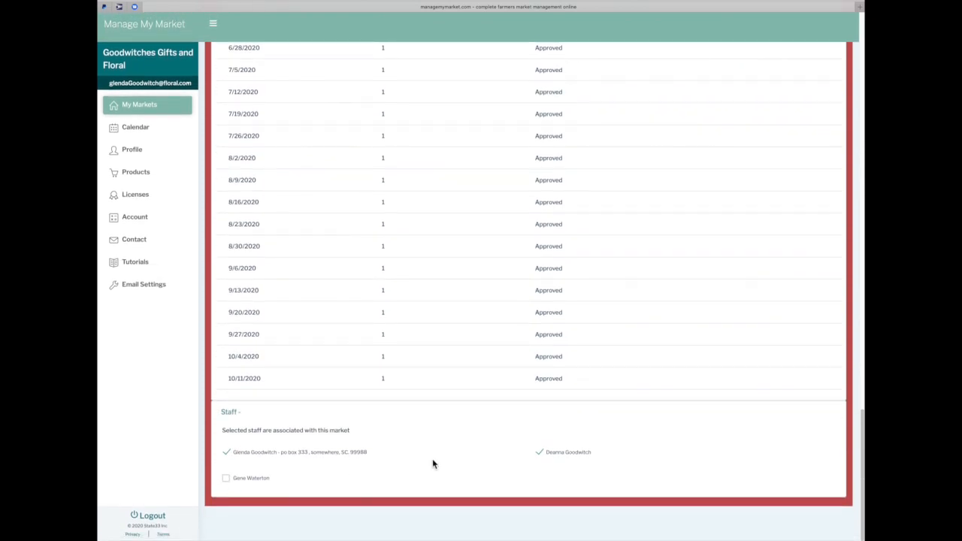
{"action": "left_click", "coordinate": [539, 451]}
{"action": "left_click", "coordinate": [227, 482]}
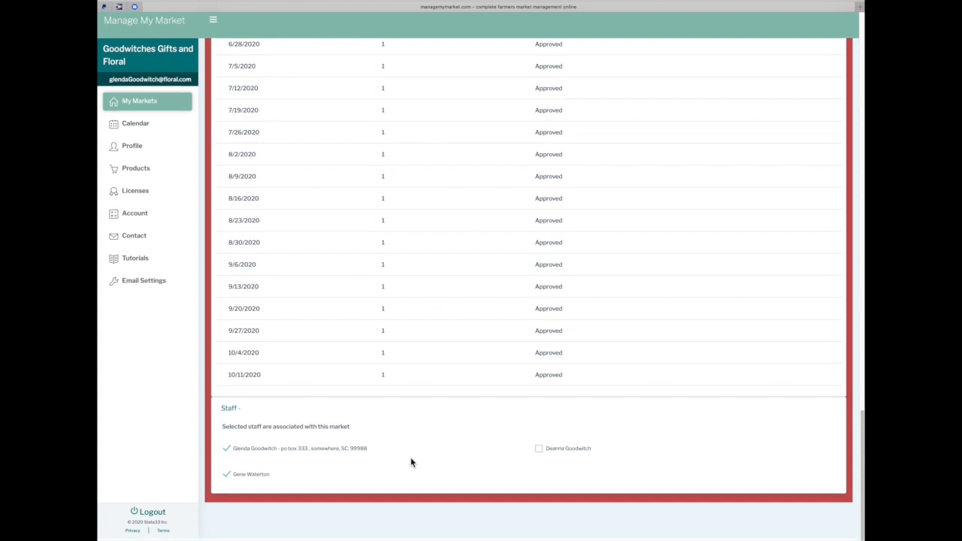
{"action": "scroll", "coordinate": [410, 460], "scroll_direction": "up", "scroll_amount": 4}
{"action": "scroll", "coordinate": [410, 457], "scroll_direction": "up", "scroll_amount": 15}
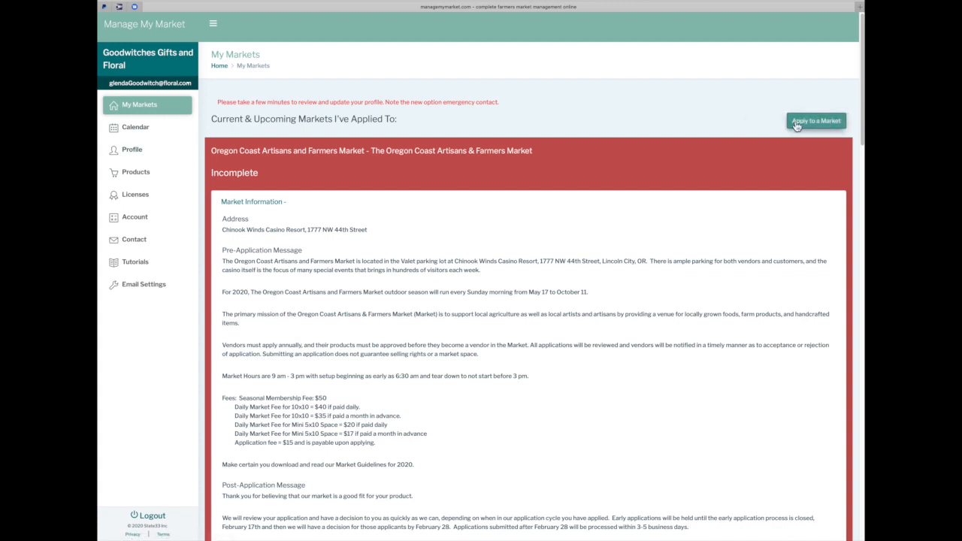
Register a 'Flowers & Gifts' vendor account with a login email and own password, declining Safari's suggestion
{"action": "left_click", "coordinate": [139, 107]}
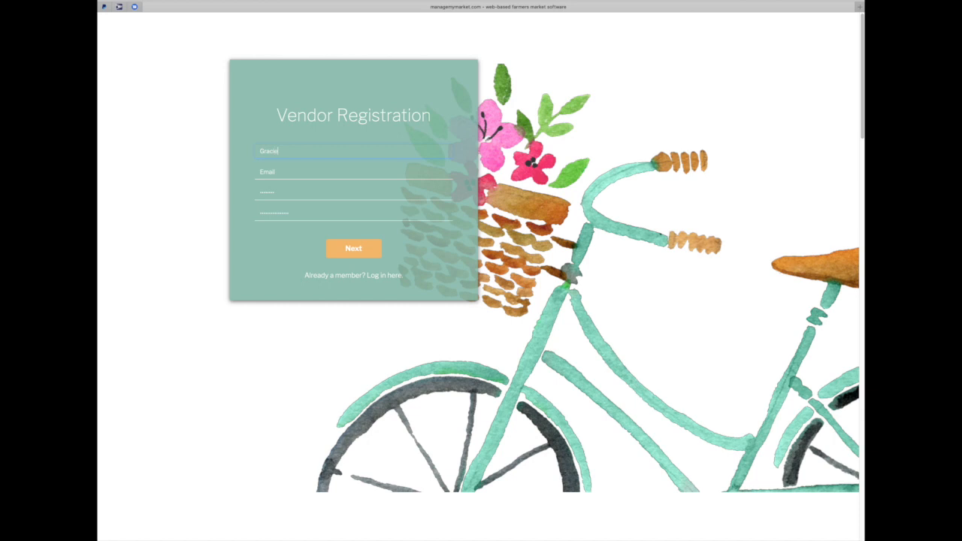
{"action": "type", "text": "Flowers & Gifts"}
{"action": "left_click", "coordinate": [264, 173]}
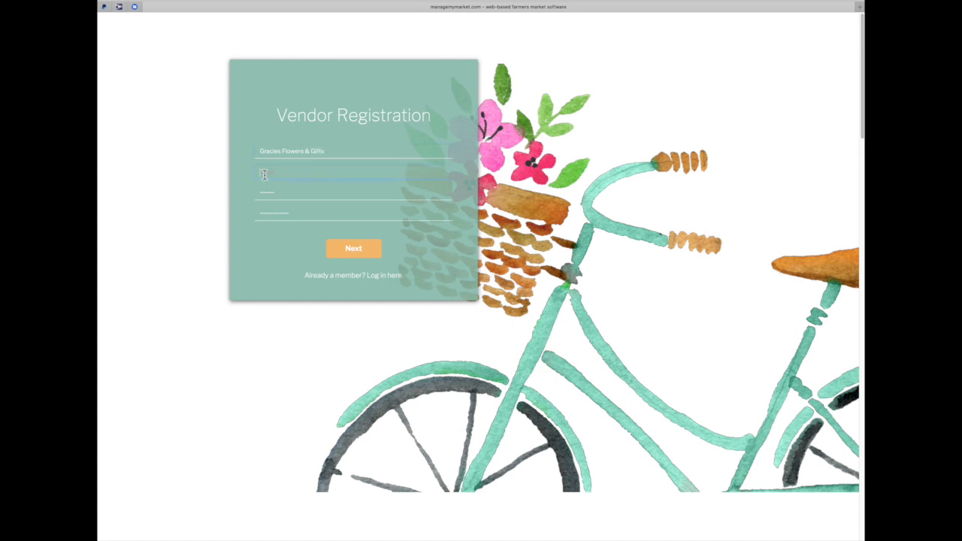
{"action": "left_click", "coordinate": [440, 192]}
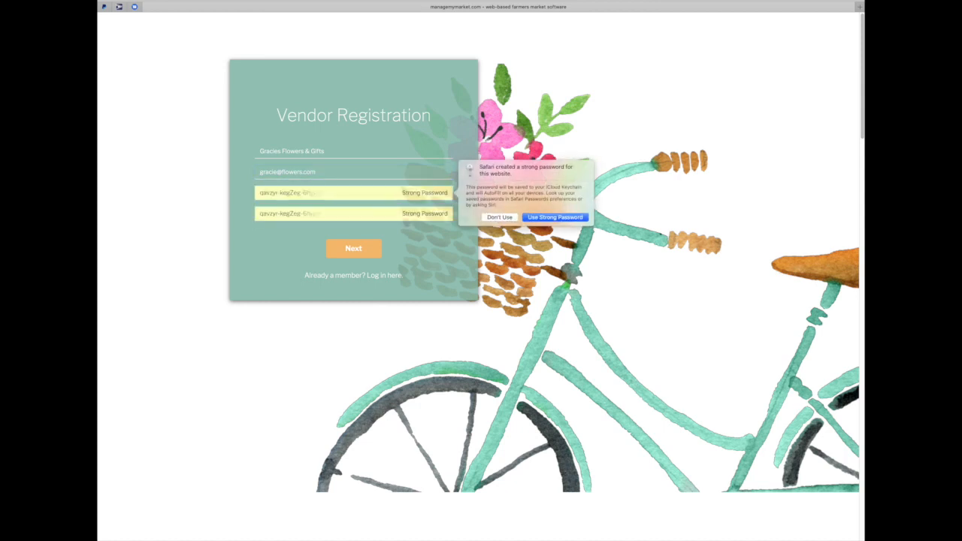
{"action": "left_click", "coordinate": [497, 217]}
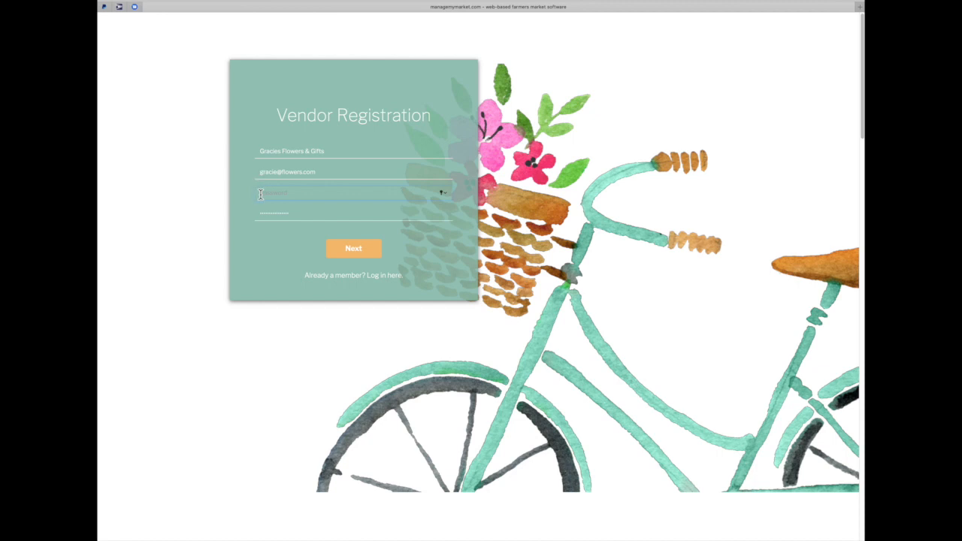
{"action": "type", "text": "•"}
{"action": "key", "text": "Tab"}
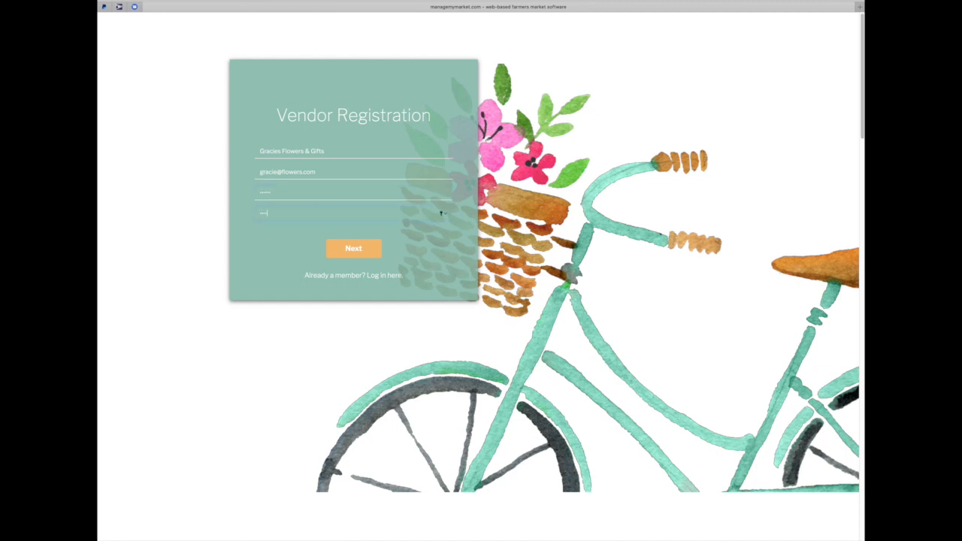
{"action": "left_click", "coordinate": [354, 251]}
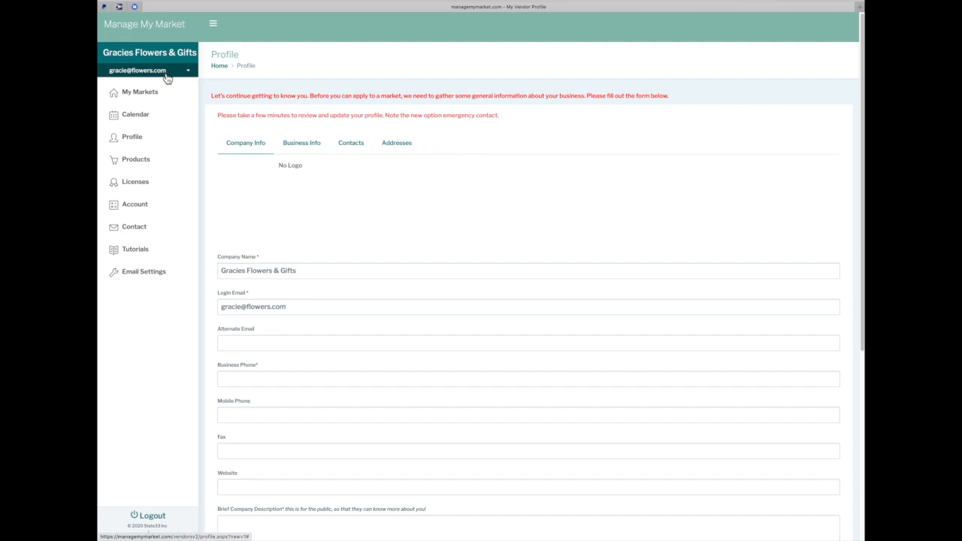
Upload icon-atm.png as the vendor profile's company logo
{"action": "mouse_move", "coordinate": [267, 173]}
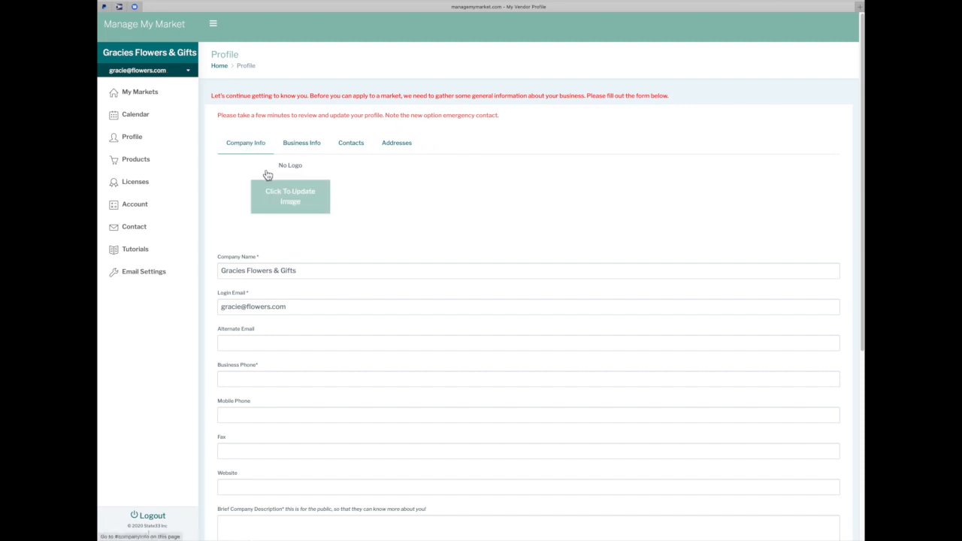
{"action": "left_click", "coordinate": [293, 199]}
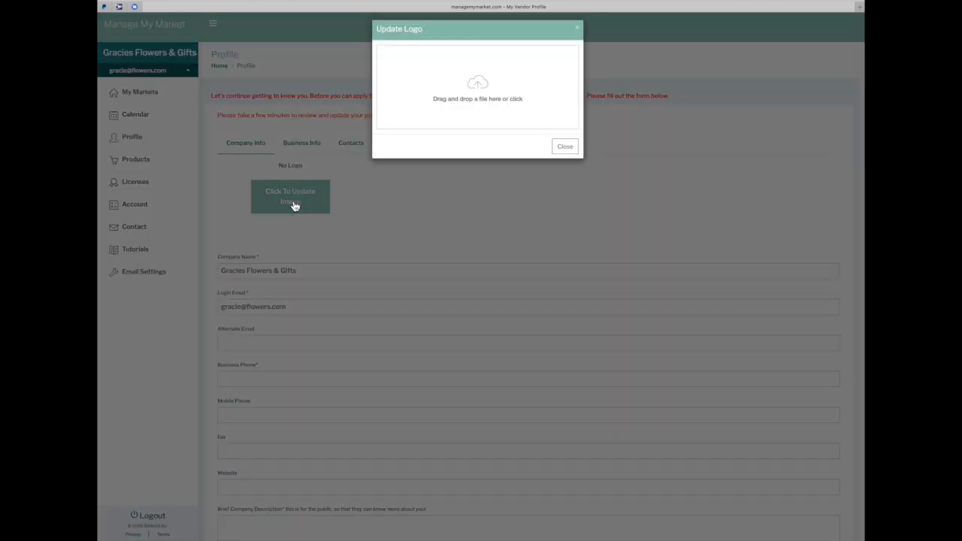
{"action": "left_click", "coordinate": [483, 92]}
{"action": "double_click", "coordinate": [474, 66]}
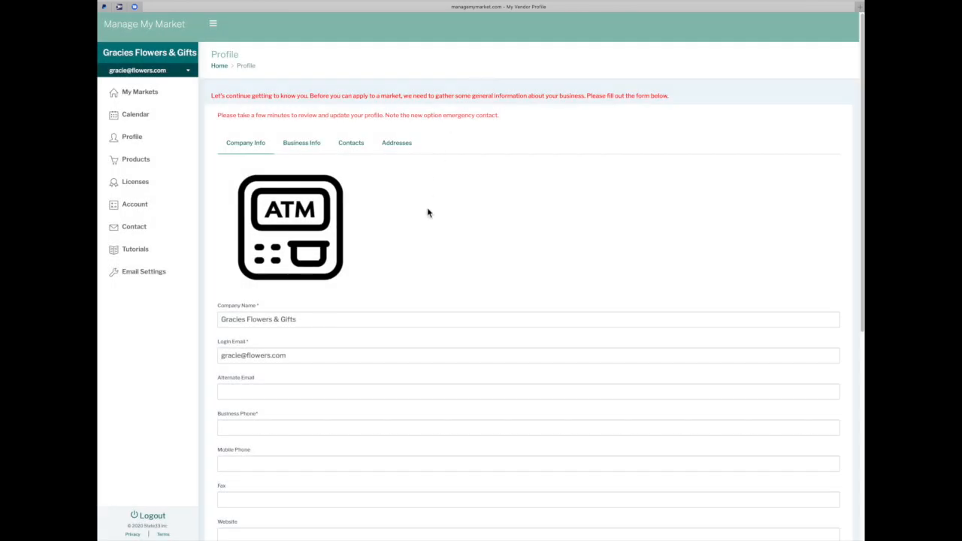
{"action": "scroll", "coordinate": [408, 262], "scroll_direction": "down", "scroll_amount": 3}
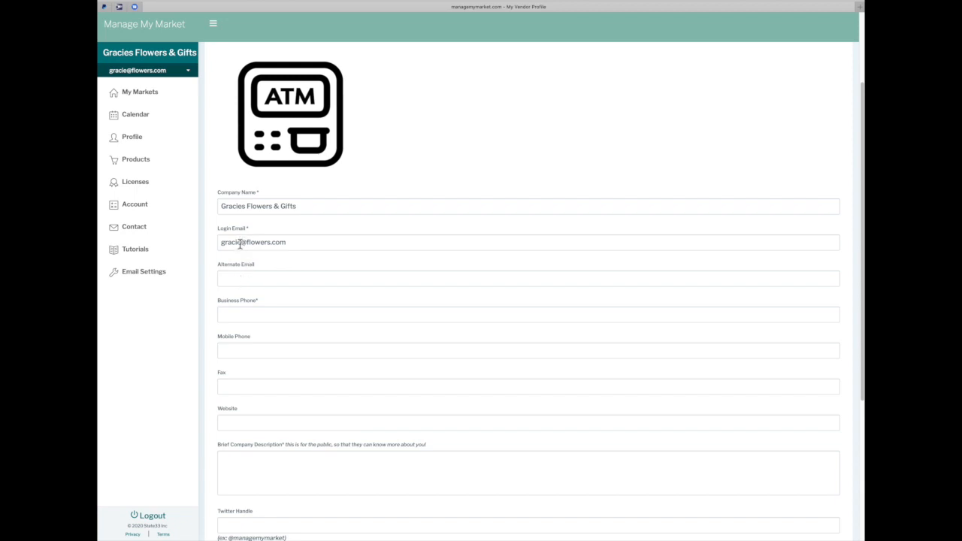
Enter the business phone number and company website, leaving the social media fields blank
{"action": "left_click", "coordinate": [233, 283]}
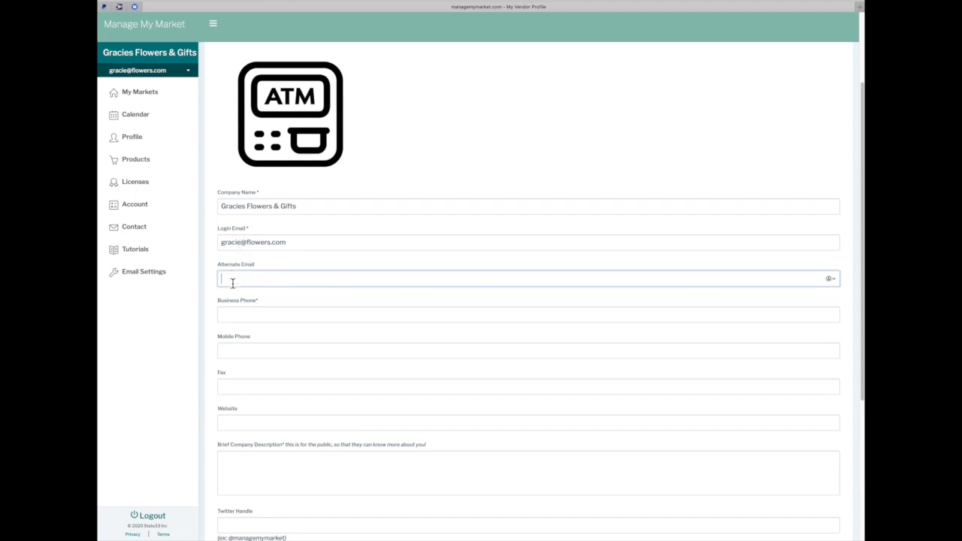
{"action": "scroll", "coordinate": [232, 282], "scroll_direction": "down", "scroll_amount": 2}
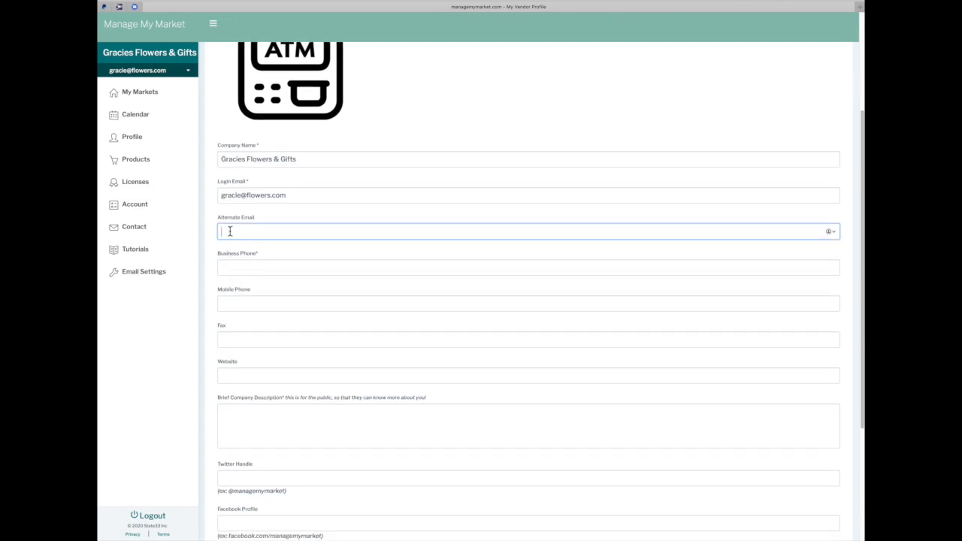
{"action": "left_click", "coordinate": [230, 266]}
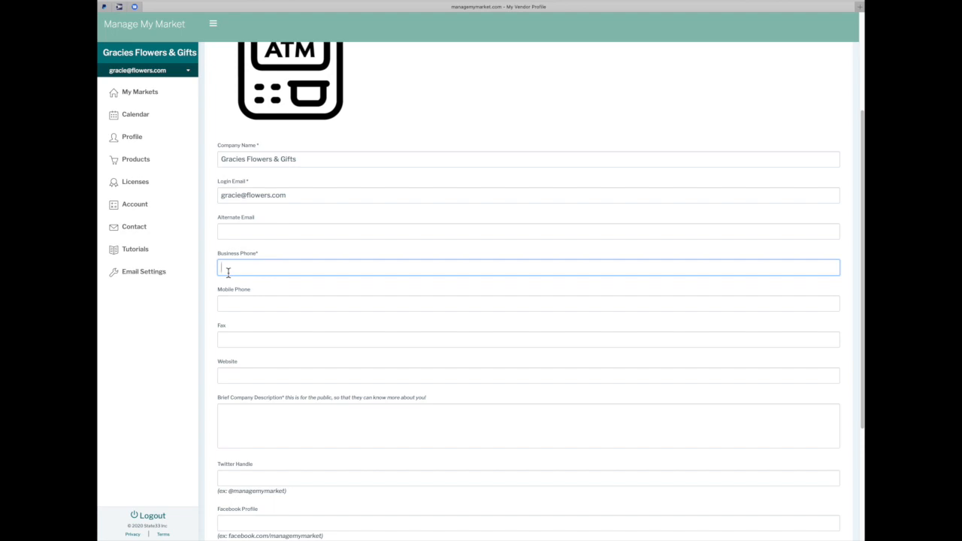
{"action": "type", "text": "555 222 1111"}
{"action": "key", "text": "Tab"}
{"action": "key", "text": "Tab"}
{"action": "key", "text": "Tab"}
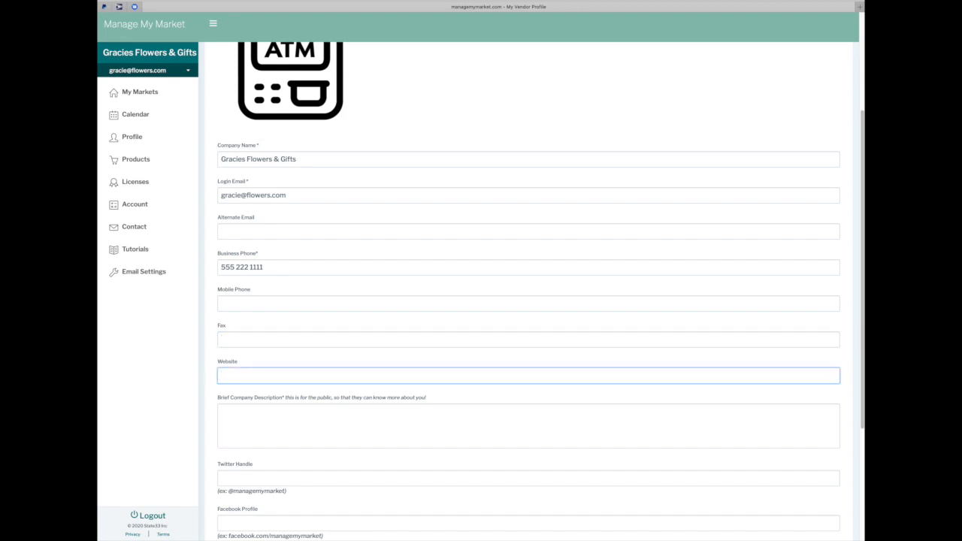
{"action": "type", "text": "graciesflowersandgifts.com"}
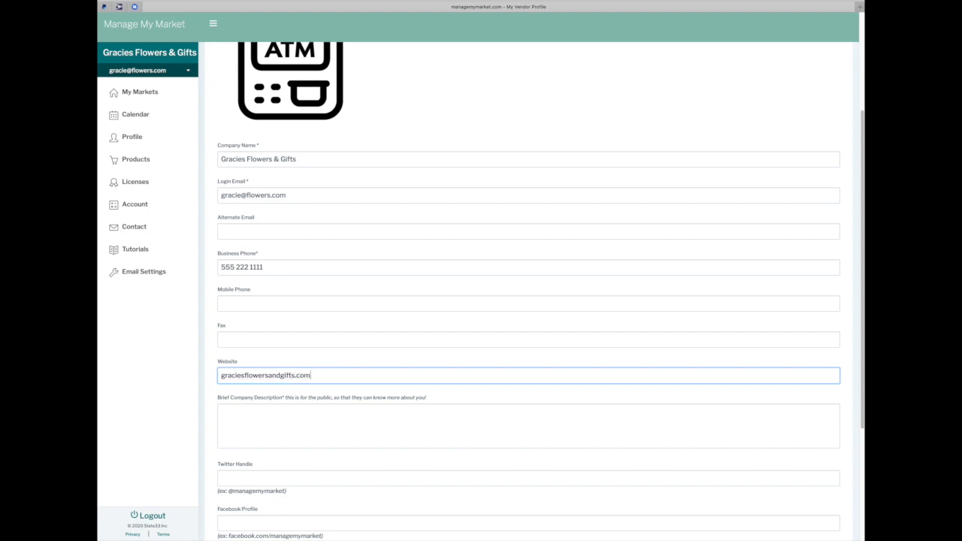
{"action": "key", "text": "Tab"}
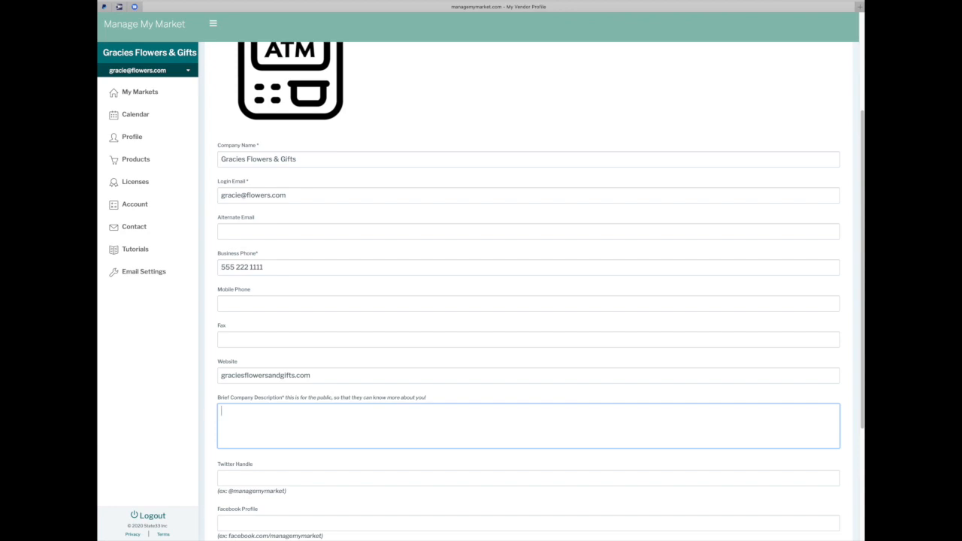
{"action": "scroll", "coordinate": [528, 291], "scroll_direction": "down", "scroll_amount": 2}
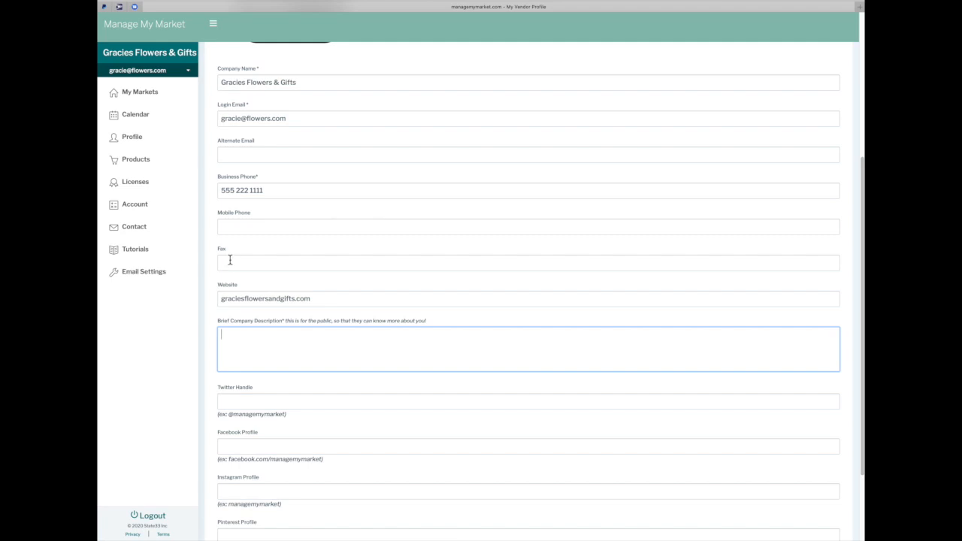
{"action": "left_click", "coordinate": [230, 404]}
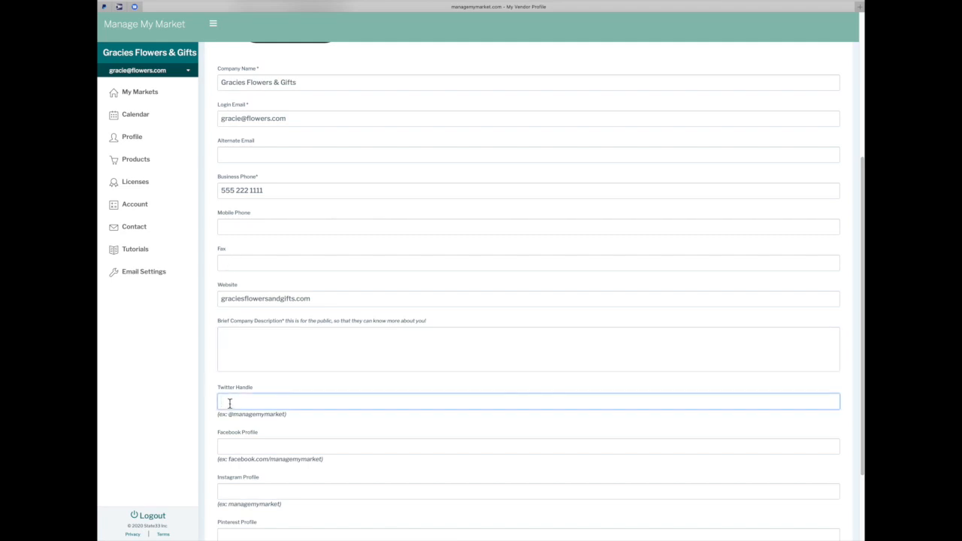
{"action": "scroll", "coordinate": [230, 403], "scroll_direction": "down", "scroll_amount": 3}
{"action": "left_click", "coordinate": [223, 341]}
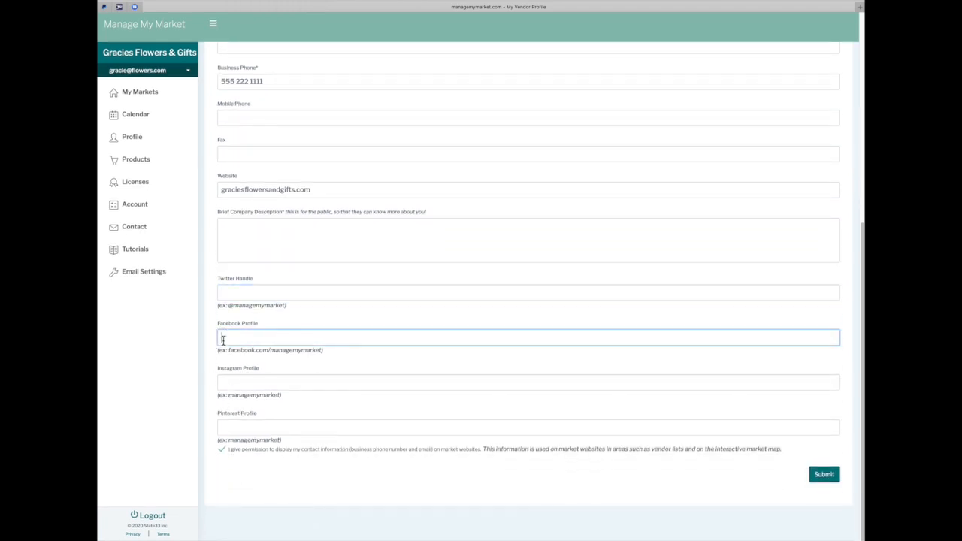
{"action": "left_click", "coordinate": [225, 381]}
{"action": "left_click", "coordinate": [230, 426]}
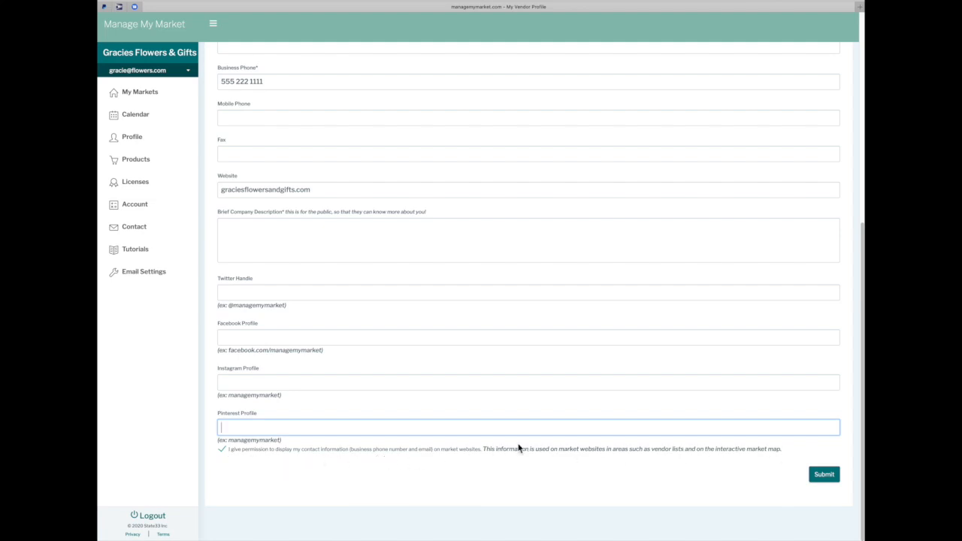
Allow contact details on market websites and submit, dismissing the missing-description error
{"action": "left_click", "coordinate": [234, 455]}
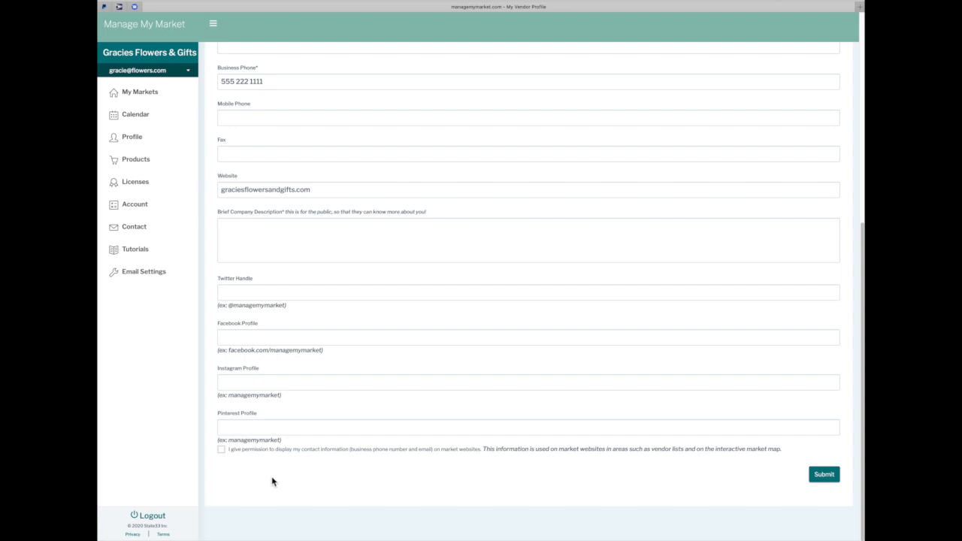
{"action": "left_click", "coordinate": [221, 451]}
{"action": "left_click", "coordinate": [823, 481]}
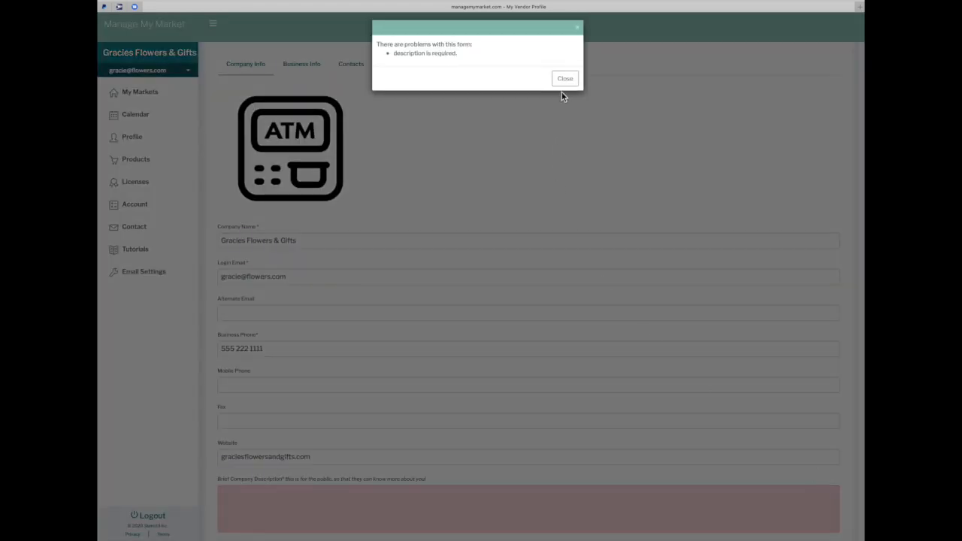
{"action": "left_click", "coordinate": [564, 78]}
Add the description 'cut flowers and pretty gifts' and resubmit the company info
{"action": "scroll", "coordinate": [403, 341], "scroll_direction": "down", "scroll_amount": 3}
{"action": "left_click", "coordinate": [237, 366]}
{"action": "type", "text": "cut"}
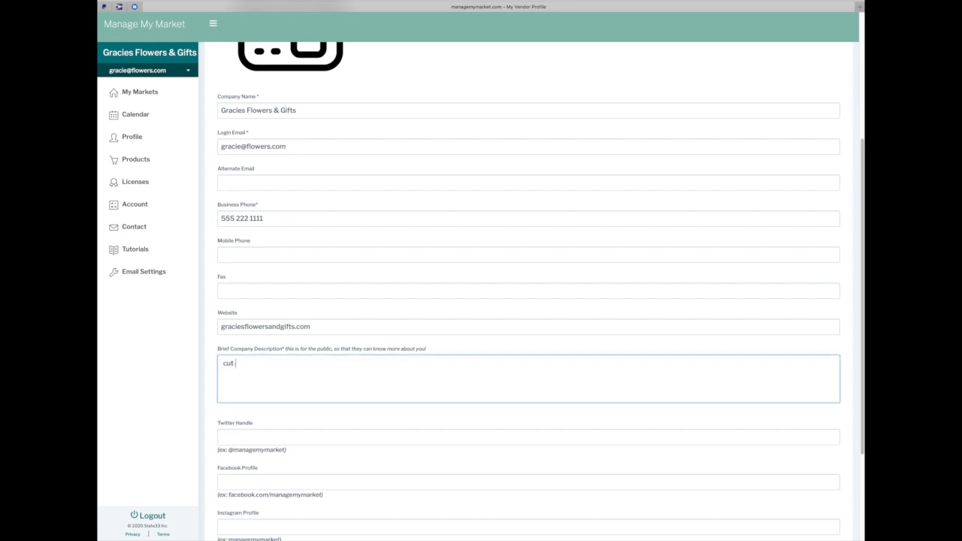
{"action": "type", "text": " flowers and pretty gifts"}
{"action": "scroll", "coordinate": [526, 501], "scroll_direction": "down", "scroll_amount": 4}
{"action": "left_click", "coordinate": [823, 474]}
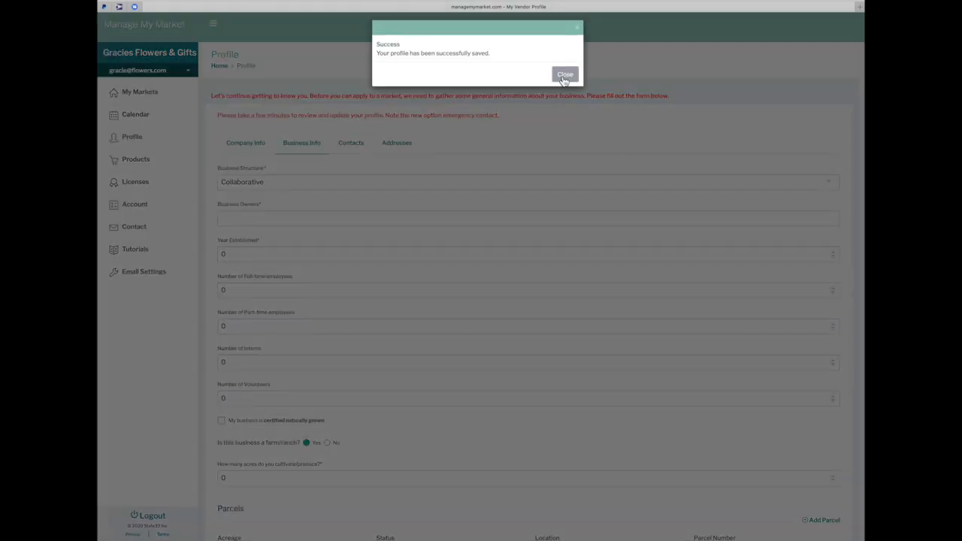
Set business structure to Sole Proprietor, enter the owner's name, and year established 2001
{"action": "left_click", "coordinate": [563, 74]}
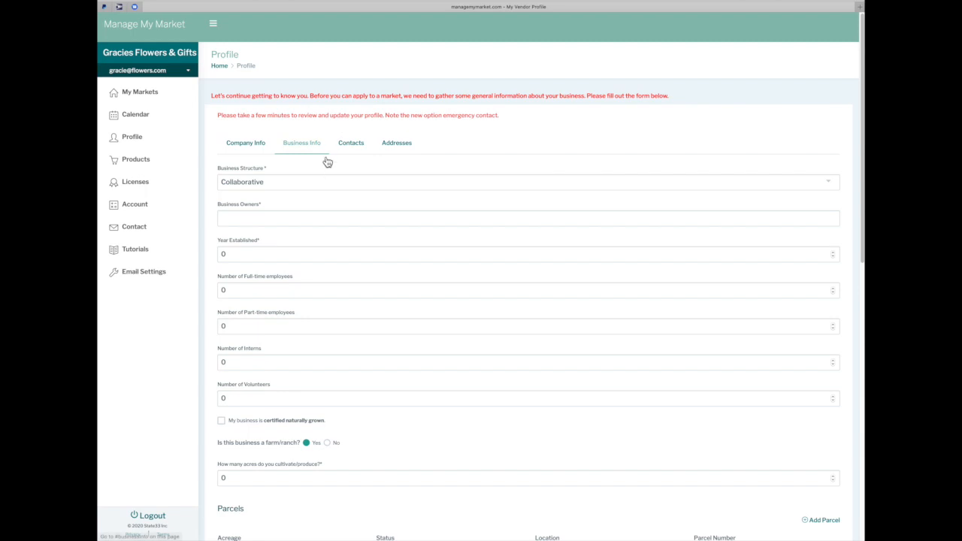
{"action": "left_click", "coordinate": [277, 187]}
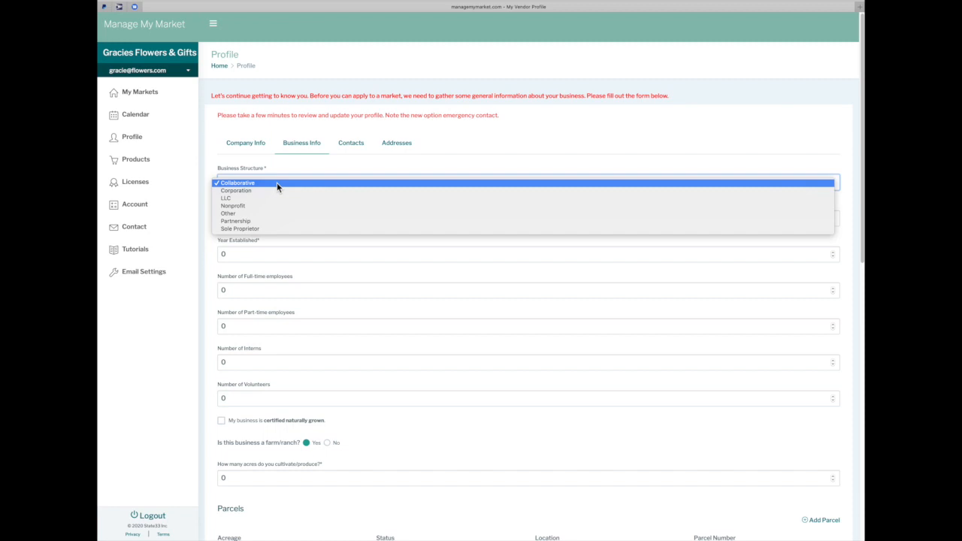
{"action": "left_click", "coordinate": [270, 228]}
{"action": "left_click", "coordinate": [285, 219]}
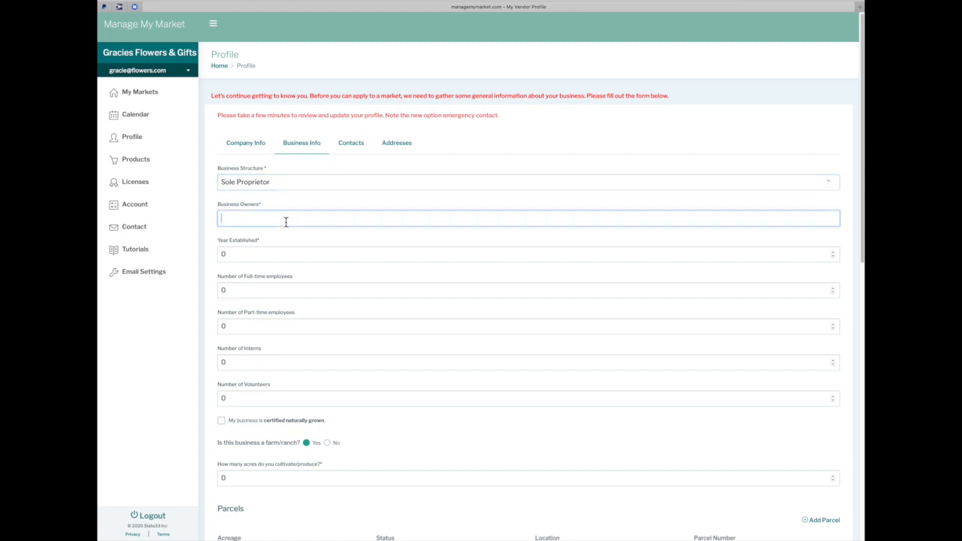
{"action": "type", "text": "Gracie Flowers"}
{"action": "key", "text": "Tab"}
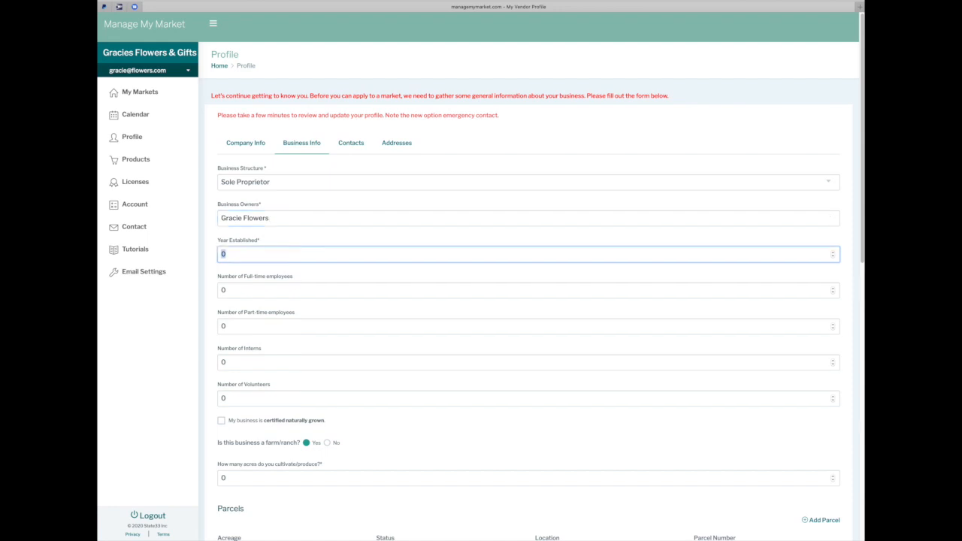
{"action": "type", "text": "2001"}
Enter staff counts: 5 full-time, 2 part-time, 8 interns, 7 volunteers
{"action": "key", "text": "Tab"}
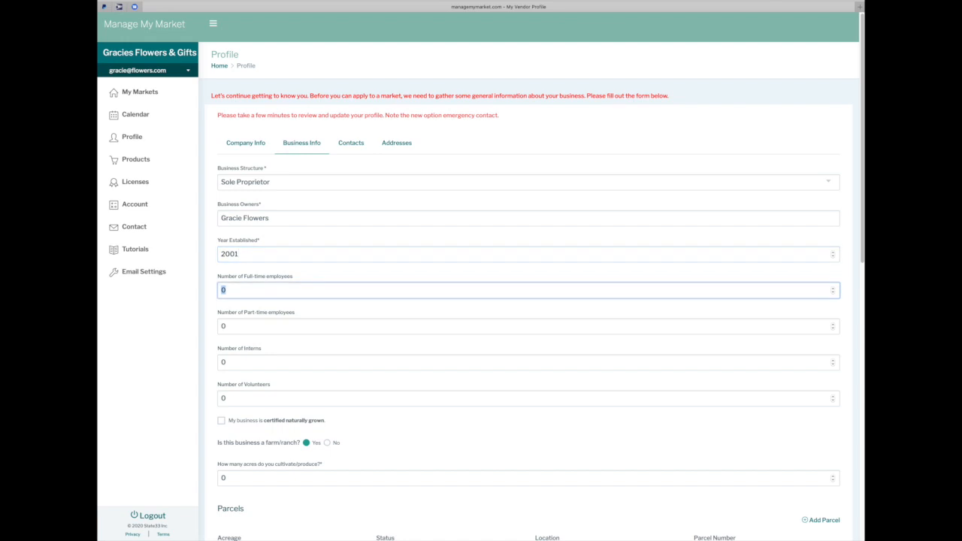
{"action": "type", "text": "5"}
{"action": "key", "text": "Tab"}
{"action": "type", "text": "2"}
{"action": "key", "text": "Tab"}
{"action": "type", "text": "8"}
{"action": "key", "text": "Tab"}
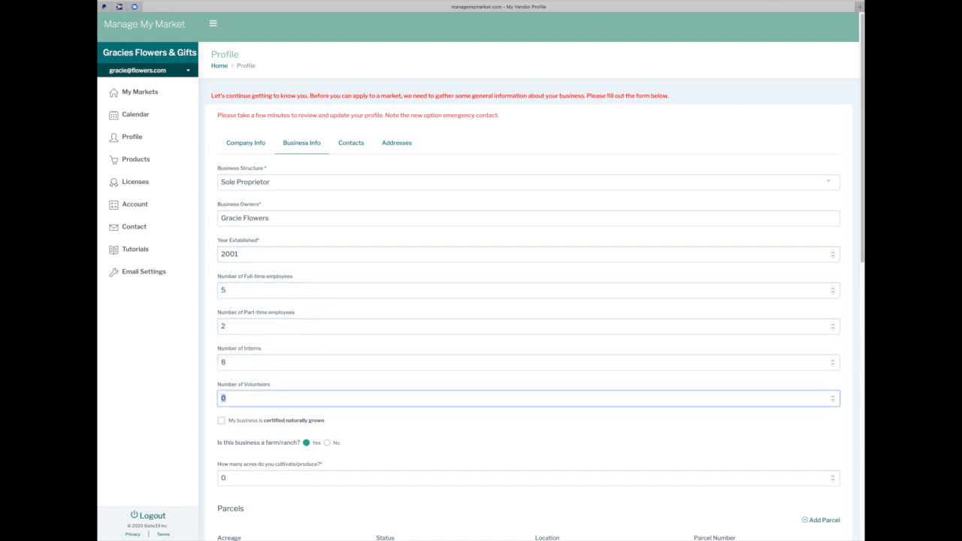
{"action": "type", "text": "7"}
Replace the acres value with 2
{"action": "scroll", "coordinate": [376, 408], "scroll_direction": "down", "scroll_amount": 1}
{"action": "scroll", "coordinate": [375, 408], "scroll_direction": "down", "scroll_amount": 2}
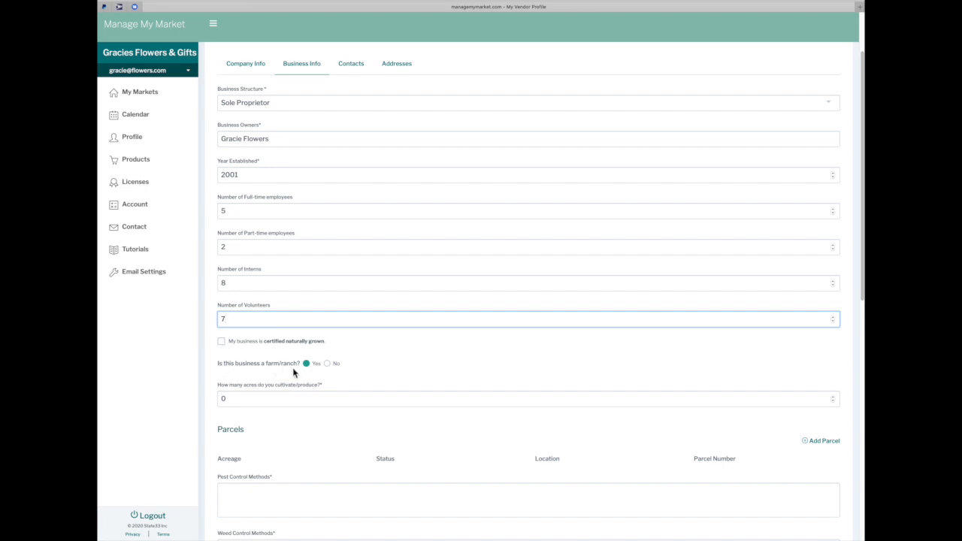
{"action": "scroll", "coordinate": [367, 365], "scroll_direction": "down", "scroll_amount": 2}
{"action": "double_click", "coordinate": [230, 360]}
{"action": "type", "text": "2"}
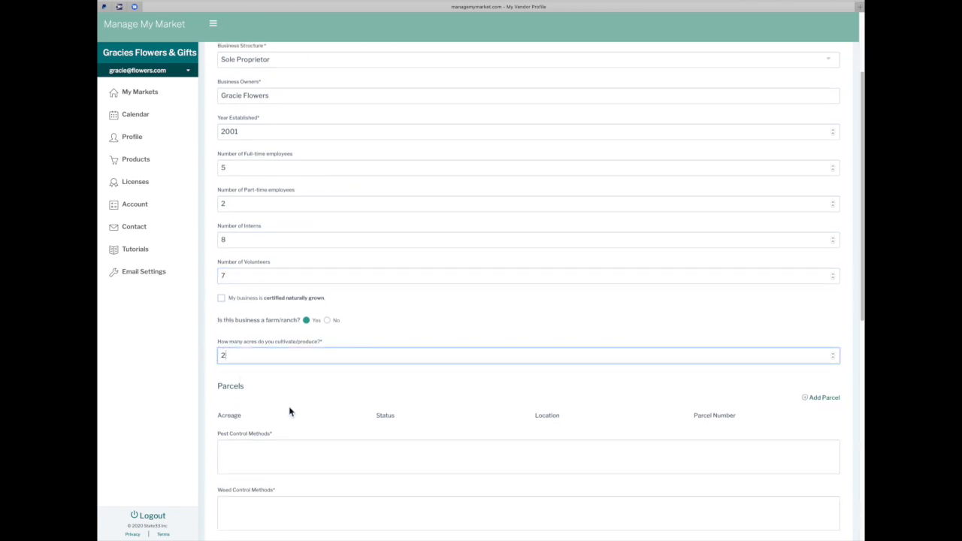
Enter 'something' for pest control, weed control and water management methods
{"action": "scroll", "coordinate": [292, 414], "scroll_direction": "down", "scroll_amount": 4}
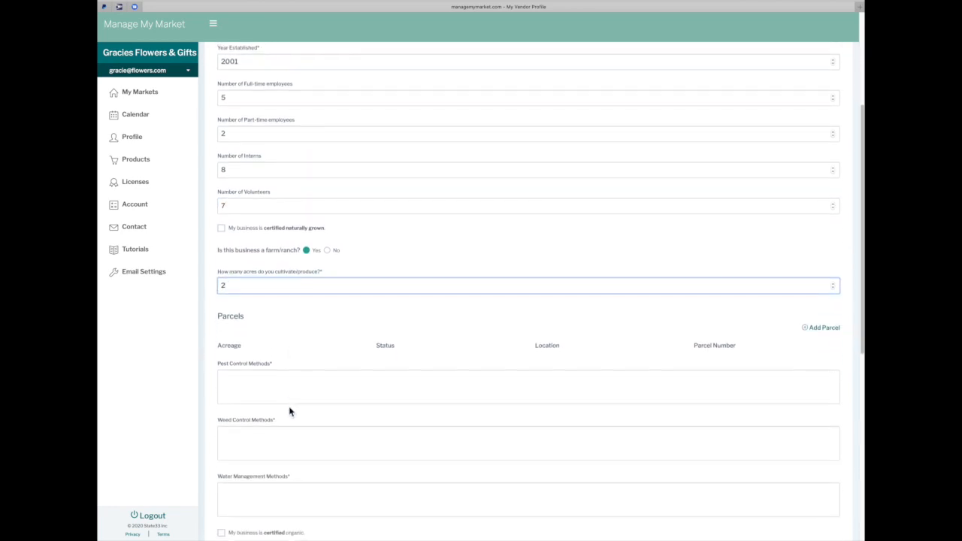
{"action": "left_click", "coordinate": [249, 373]}
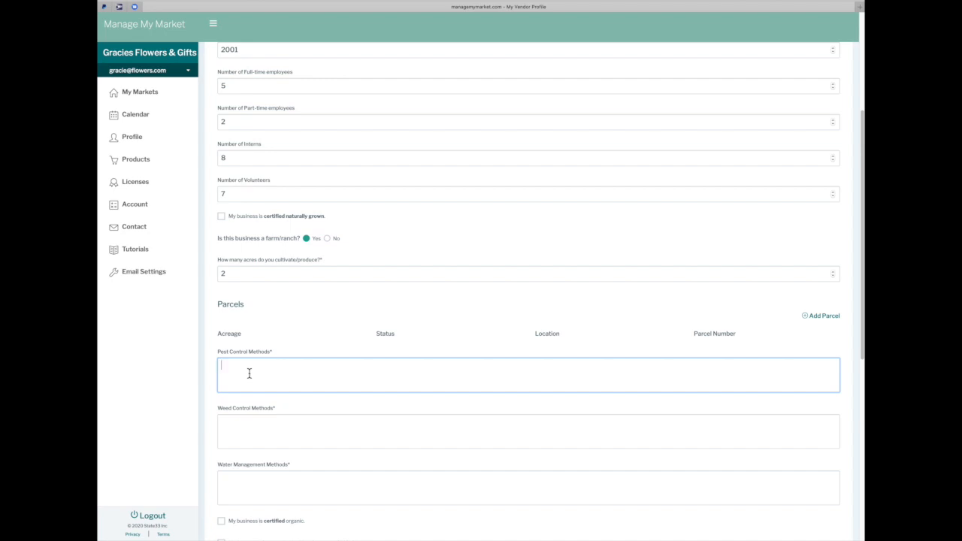
{"action": "type", "text": "something"}
{"action": "key", "text": "Tab"}
{"action": "type", "text": "something"}
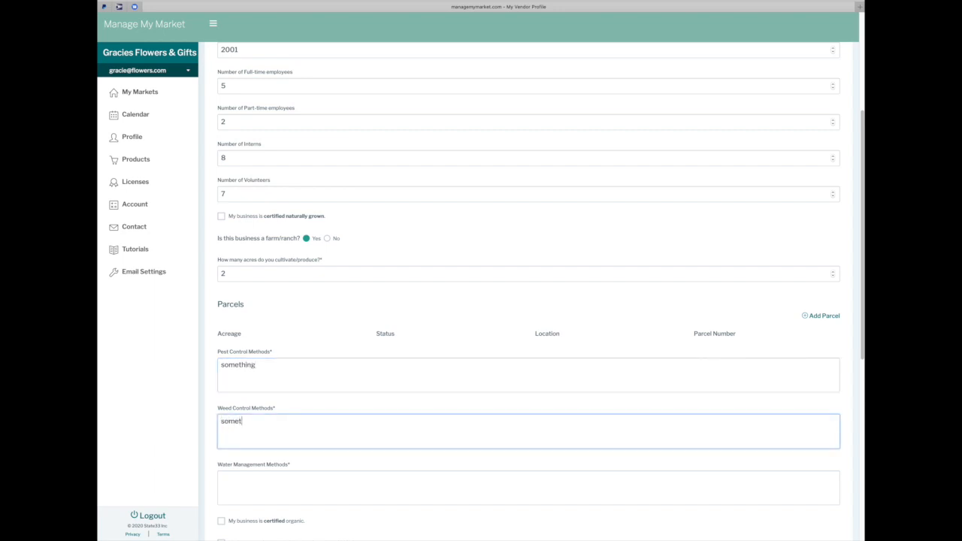
{"action": "key", "text": "Tab"}
{"action": "type", "text": "something"}
{"action": "scroll", "coordinate": [292, 308], "scroll_direction": "down", "scroll_amount": 5}
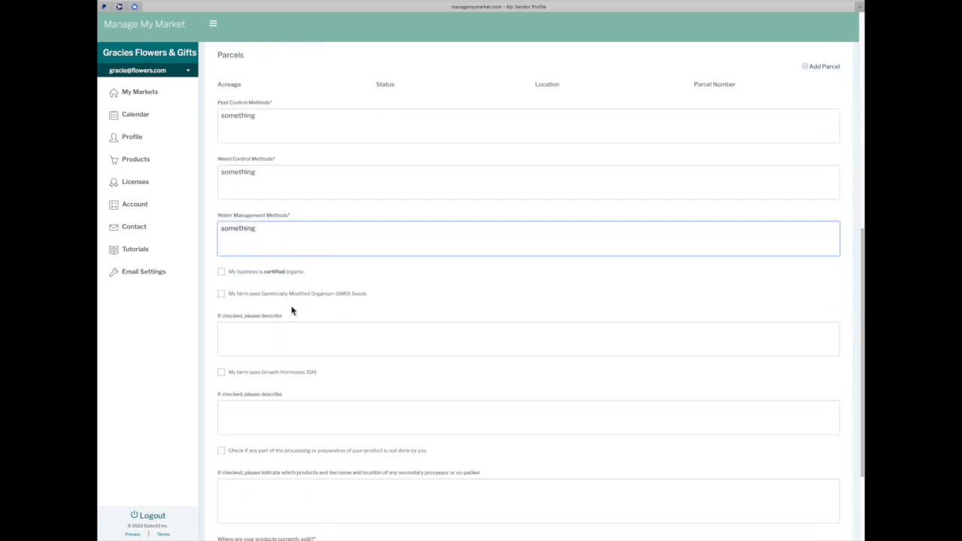
{"action": "left_click", "coordinate": [223, 277]}
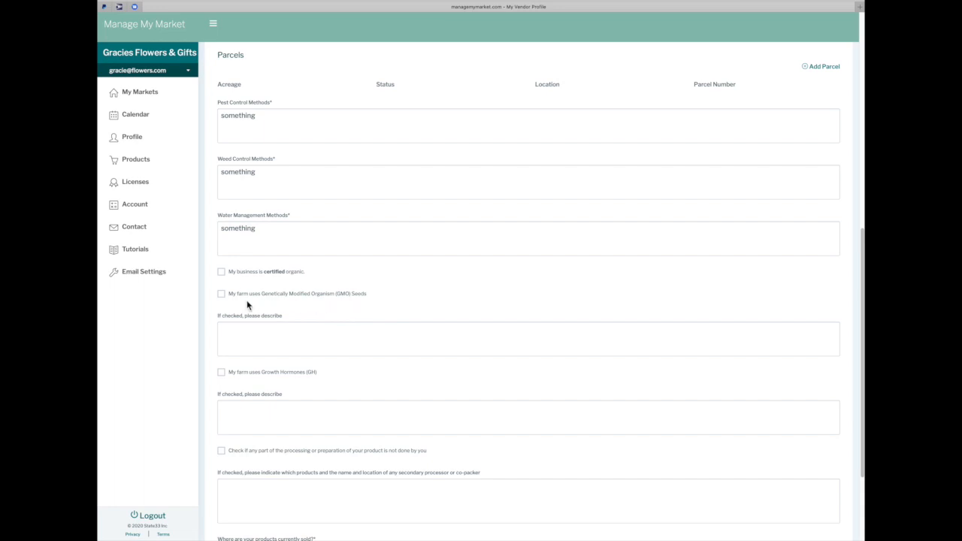
{"action": "scroll", "coordinate": [247, 326], "scroll_direction": "down", "scroll_amount": 3}
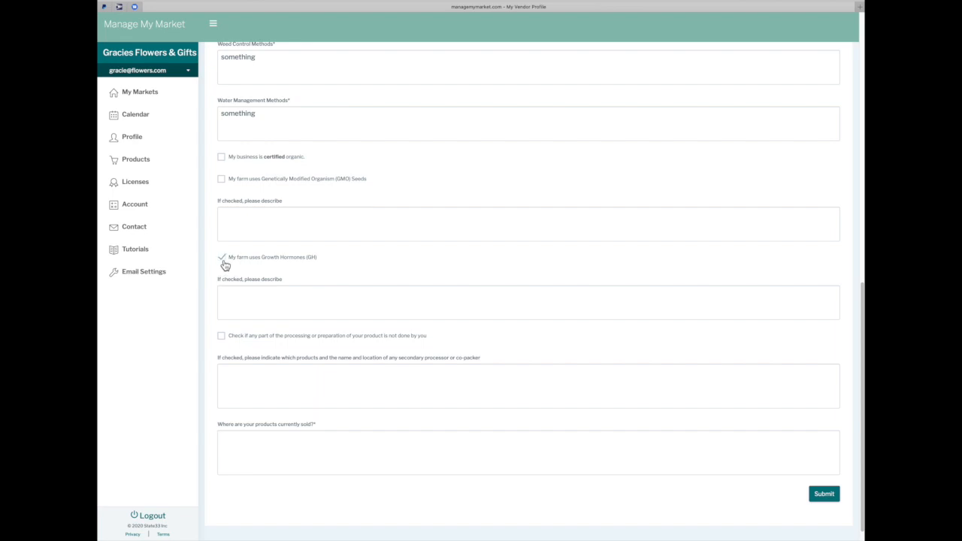
{"action": "scroll", "coordinate": [244, 323], "scroll_direction": "down", "scroll_amount": 1}
{"action": "scroll", "coordinate": [244, 325], "scroll_direction": "down", "scroll_amount": 1}
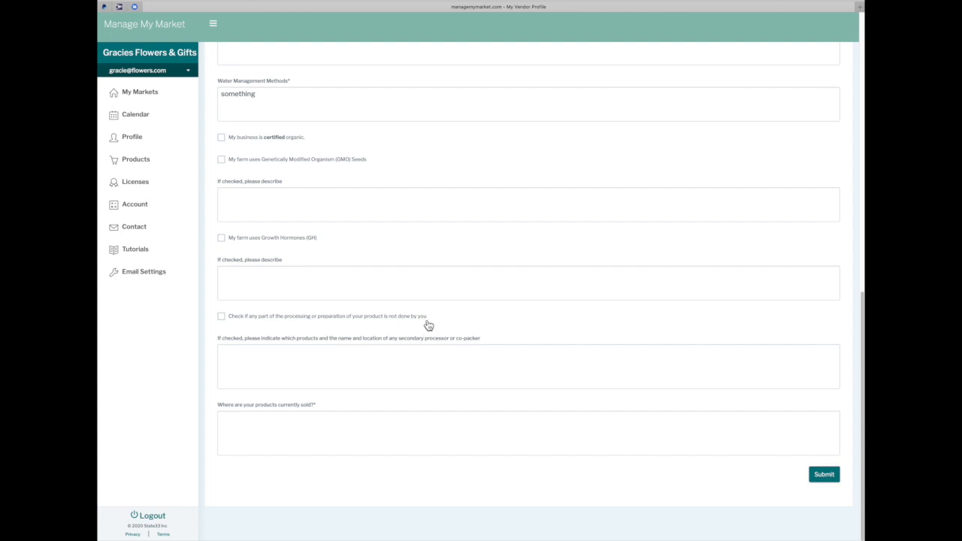
Mark some processing as done by others and enter 'at my roadside stand and local grocery store'
{"action": "left_click", "coordinate": [223, 319]}
{"action": "left_click", "coordinate": [224, 351]}
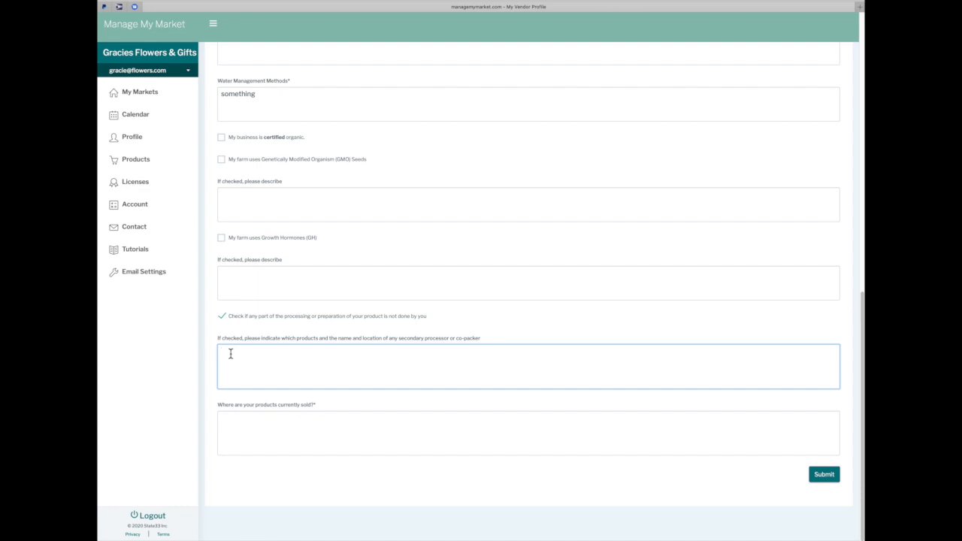
{"action": "left_click", "coordinate": [231, 421]}
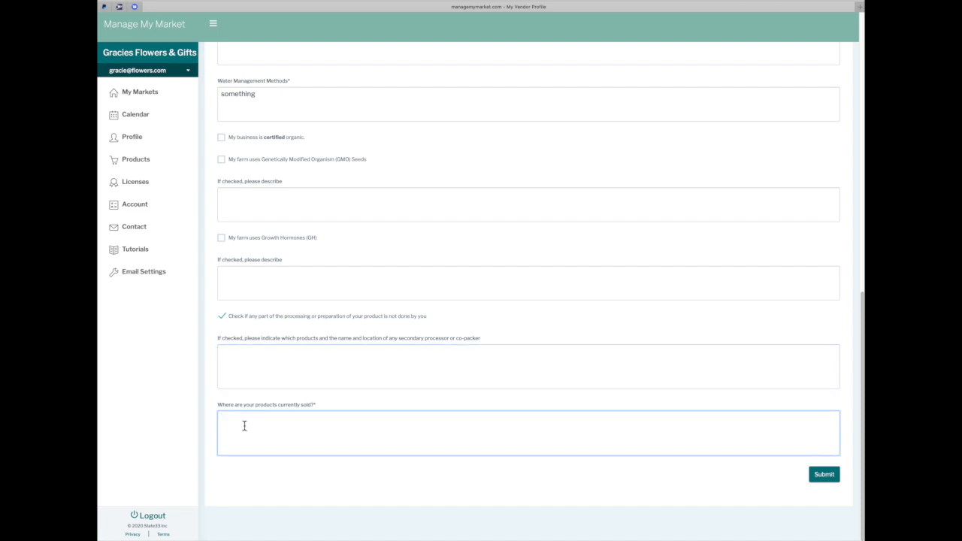
{"action": "type", "text": "no/a"}
{"action": "key", "text": "BackSpace"}
{"action": "key", "text": "BackSpace"}
{"action": "key", "text": "BackSpace"}
{"action": "type", "text": "at my roadside stand and local grocery store"}
Save the business info, then add the owner as a staff contact with phone and email, marked Primary Contact
{"action": "left_click", "coordinate": [825, 478]}
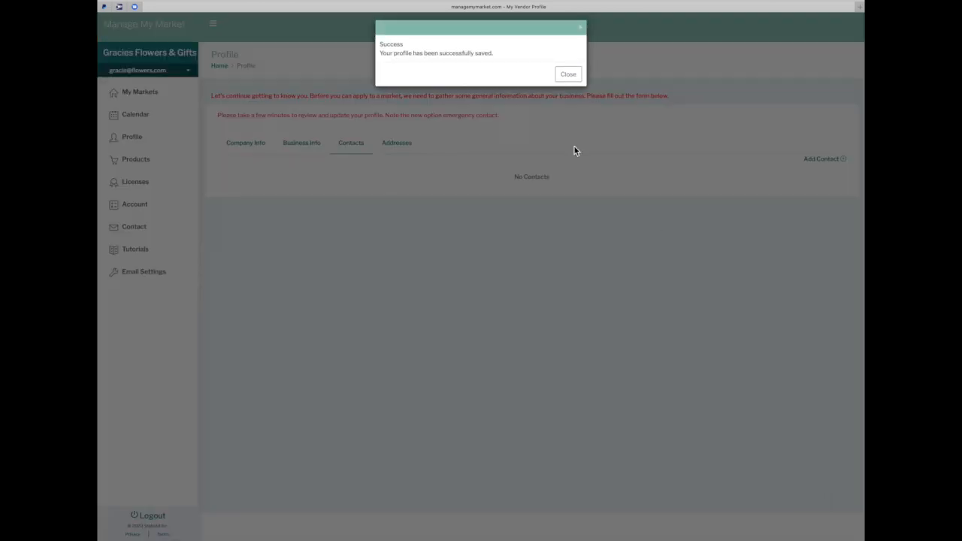
{"action": "left_click", "coordinate": [569, 77]}
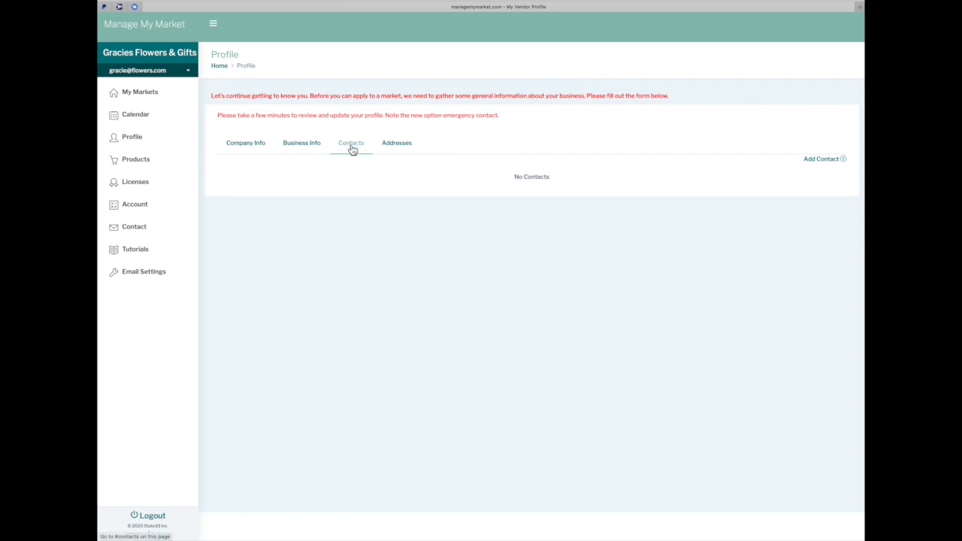
{"action": "left_click", "coordinate": [844, 161]}
{"action": "left_click", "coordinate": [498, 65]}
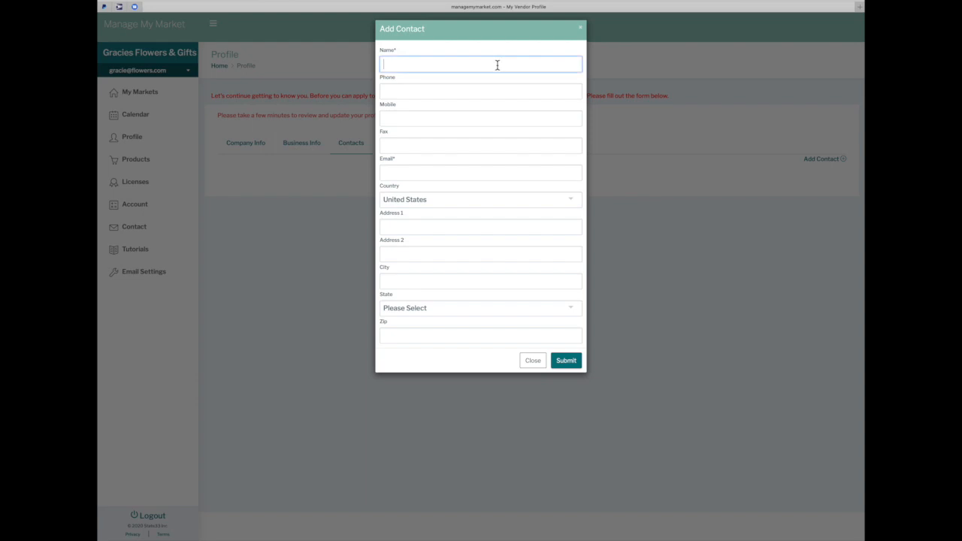
{"action": "type", "text": "Gracie Flowers"}
{"action": "key", "text": "Tab"}
{"action": "type", "text": "555 "}
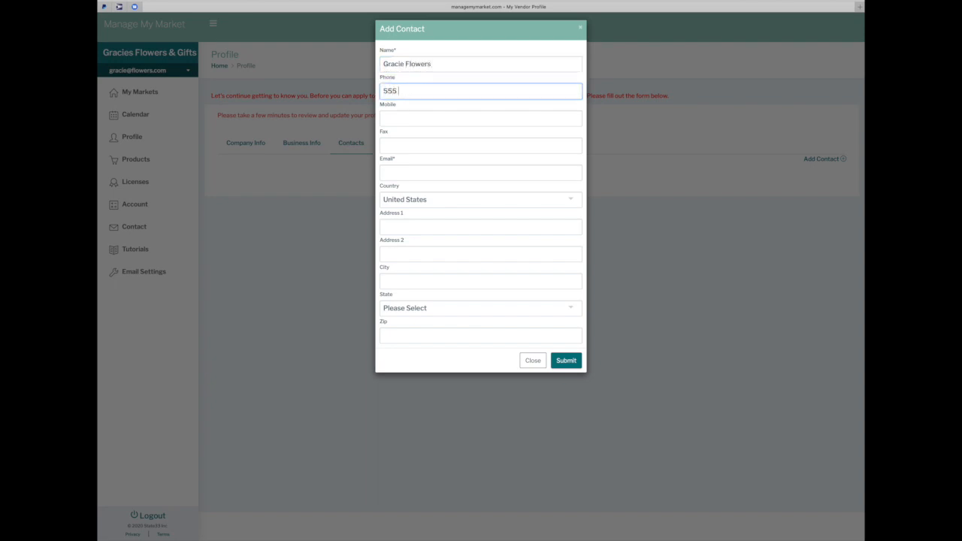
{"action": "type", "text": "444 2222"}
{"action": "key", "text": "Tab"}
{"action": "key", "text": "Tab"}
{"action": "key", "text": "Tab"}
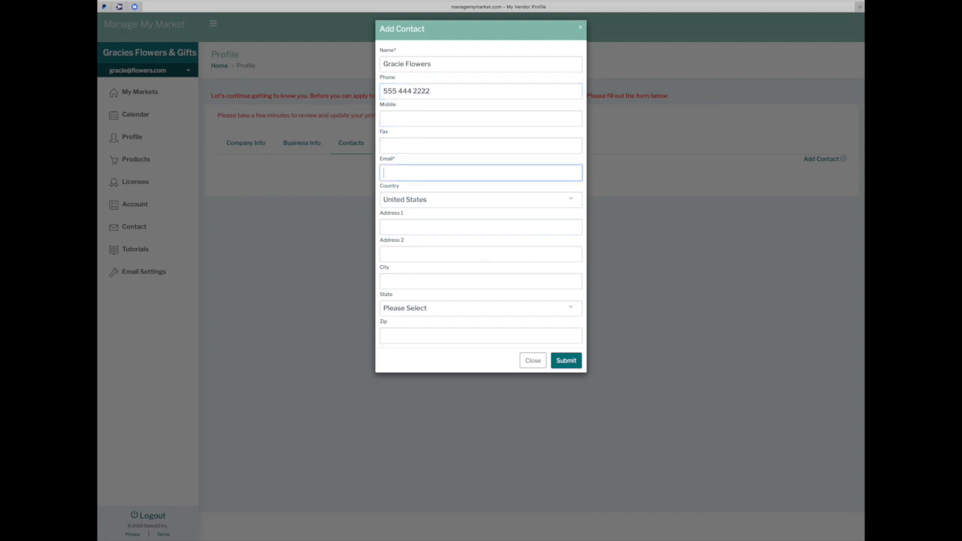
{"action": "left_click", "coordinate": [403, 174]}
{"action": "key", "text": "BackSpace"}
{"action": "left_click", "coordinate": [572, 368]}
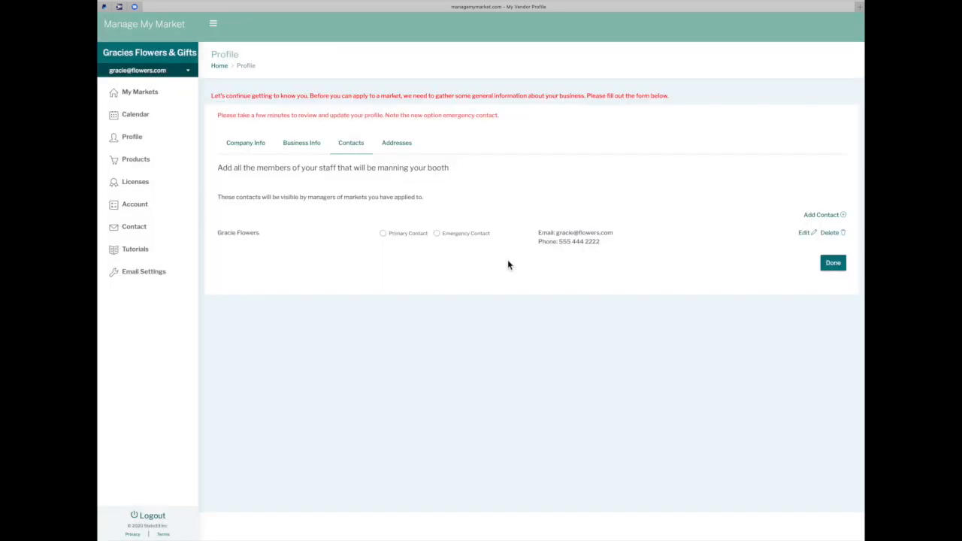
{"action": "left_click", "coordinate": [384, 234]}
Start a second staff contact with the person's name, phone, mobile number and email
{"action": "left_click", "coordinate": [843, 216]}
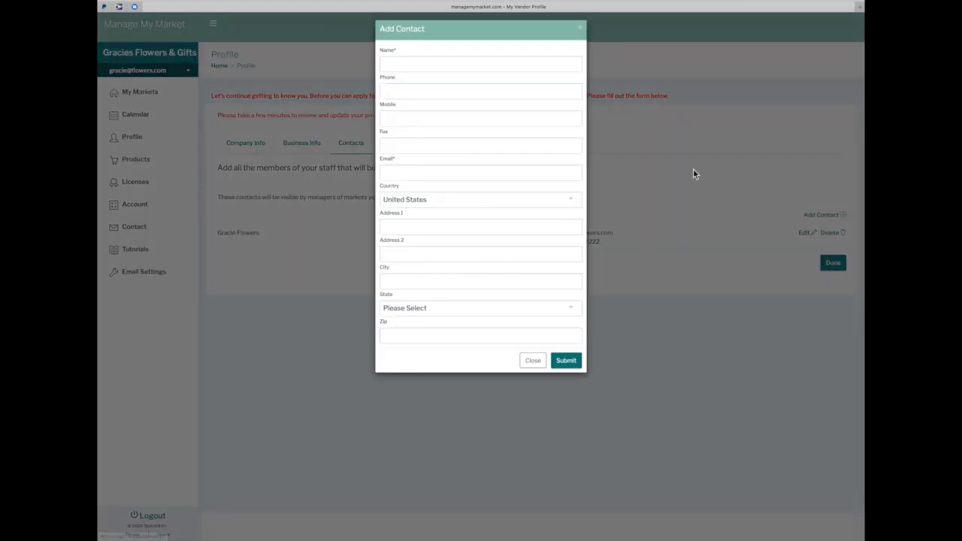
{"action": "left_click", "coordinate": [456, 68]}
{"action": "type", "text": "Bill FLowe"}
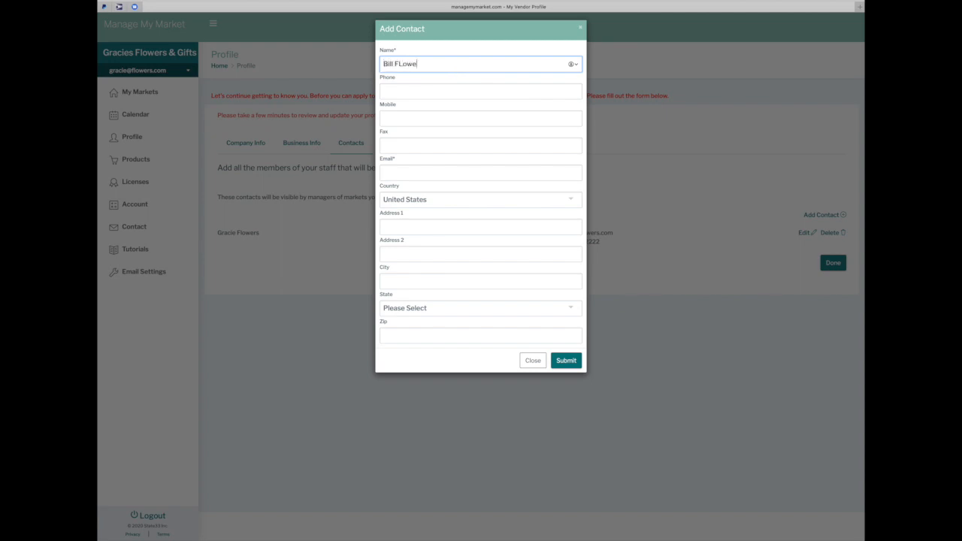
{"action": "key", "text": "BackSpace"}
{"action": "key", "text": "BackSpace"}
{"action": "key", "text": "BackSpace"}
{"action": "key", "text": "BackSpace"}
{"action": "type", "text": "lowers"}
{"action": "key", "text": "Tab"}
{"action": "type", "text": "555 444 3333"}
{"action": "key", "text": "Tab"}
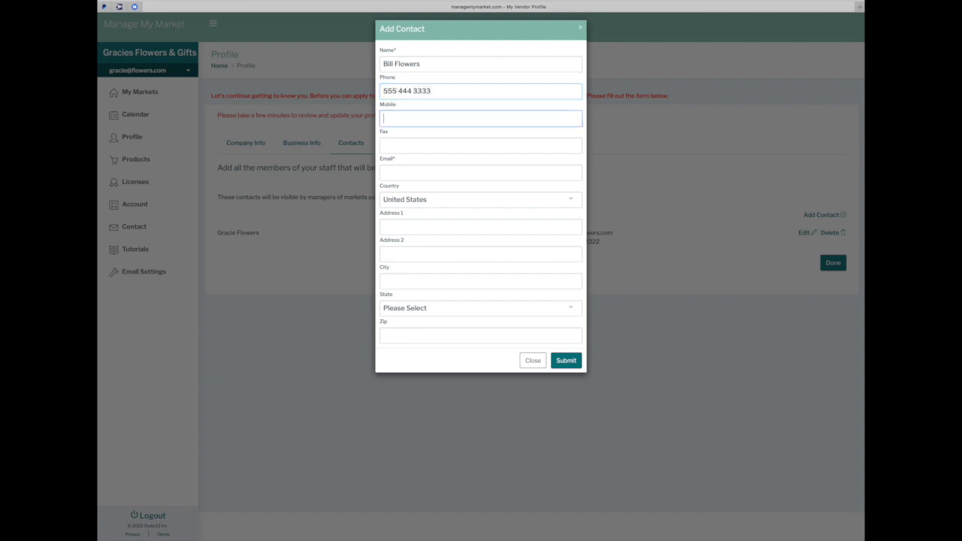
{"action": "type", "text": "555 333 2222"}
{"action": "key", "text": "Tab"}
{"action": "key", "text": "Tab"}
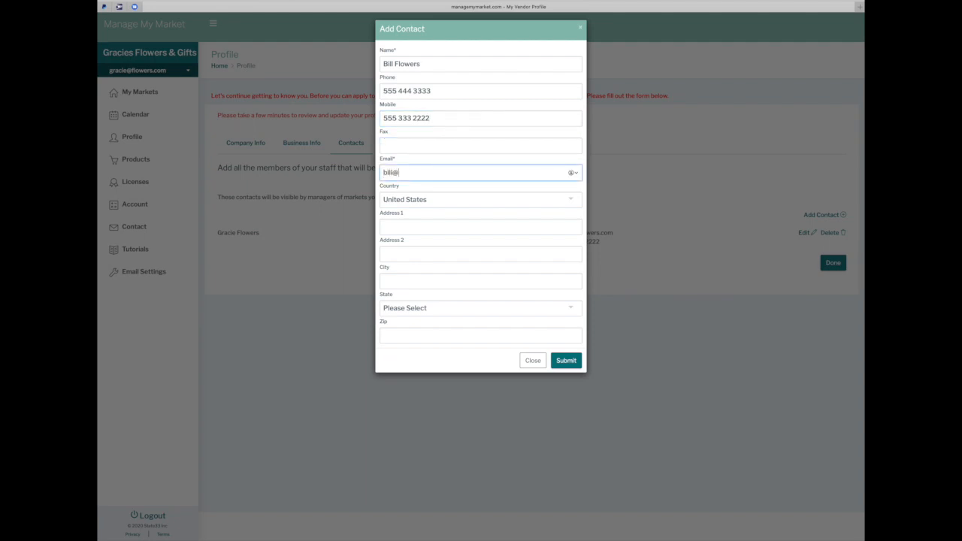
Fill in the contact's street address, city, state Oregon and zip, save, and mark as emergency contact
{"action": "left_click", "coordinate": [407, 228]}
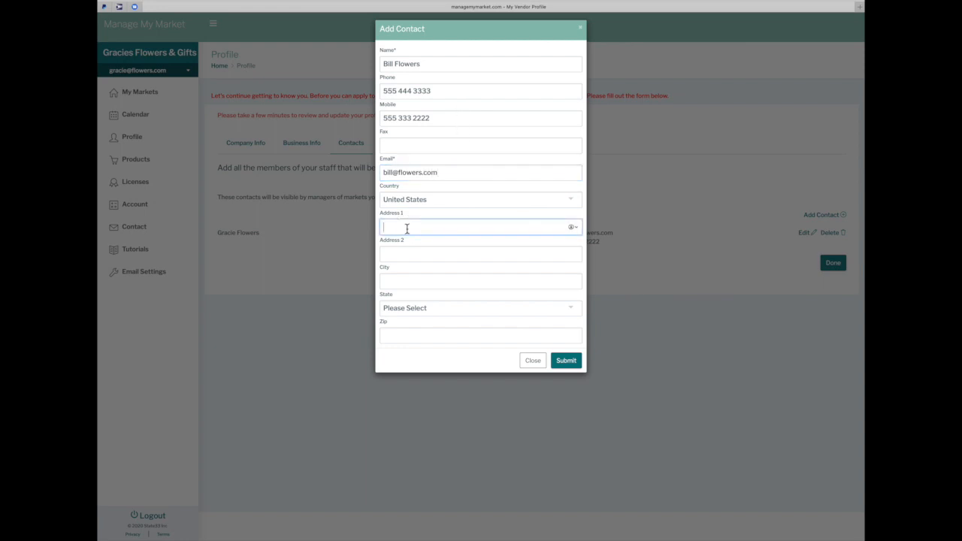
{"action": "type", "text": "123 maine rose way"}
{"action": "key", "text": "Tab"}
{"action": "key", "text": "Tab"}
{"action": "type", "text": "w"}
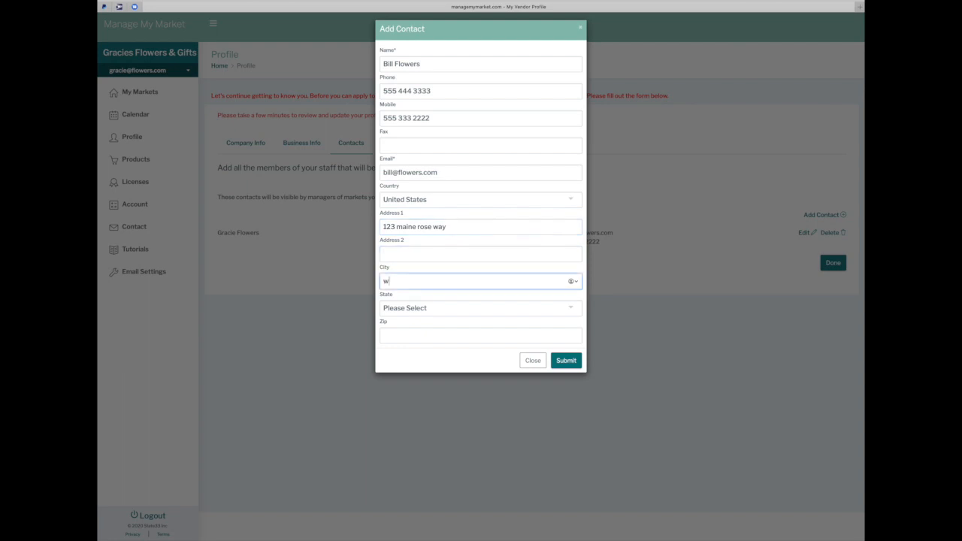
{"action": "type", "text": "eatherton"}
{"action": "key", "text": "Tab"}
{"action": "type", "text": "no"}
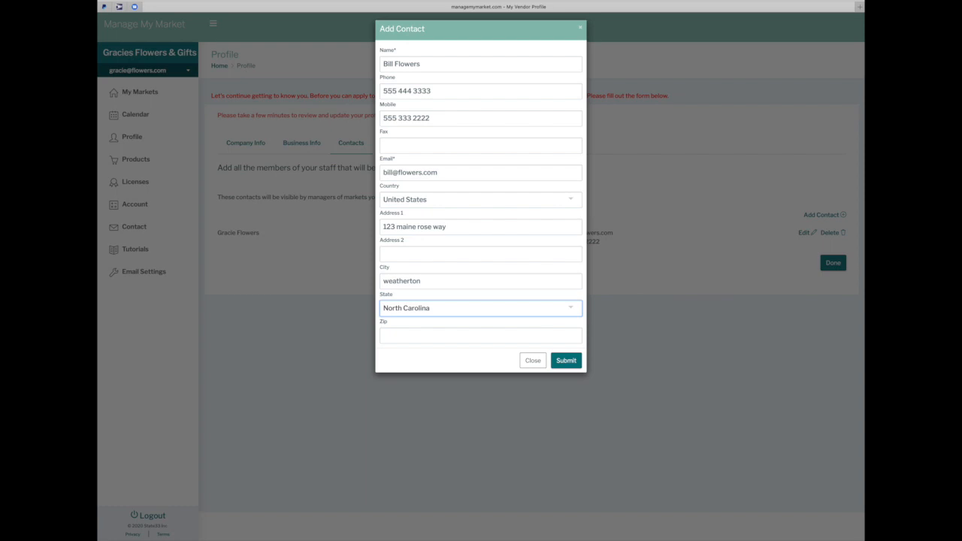
{"action": "key", "text": "o"}
{"action": "key", "text": "o"}
{"action": "key", "text": "o"}
{"action": "key", "text": "Tab"}
{"action": "type", "text": "97777"}
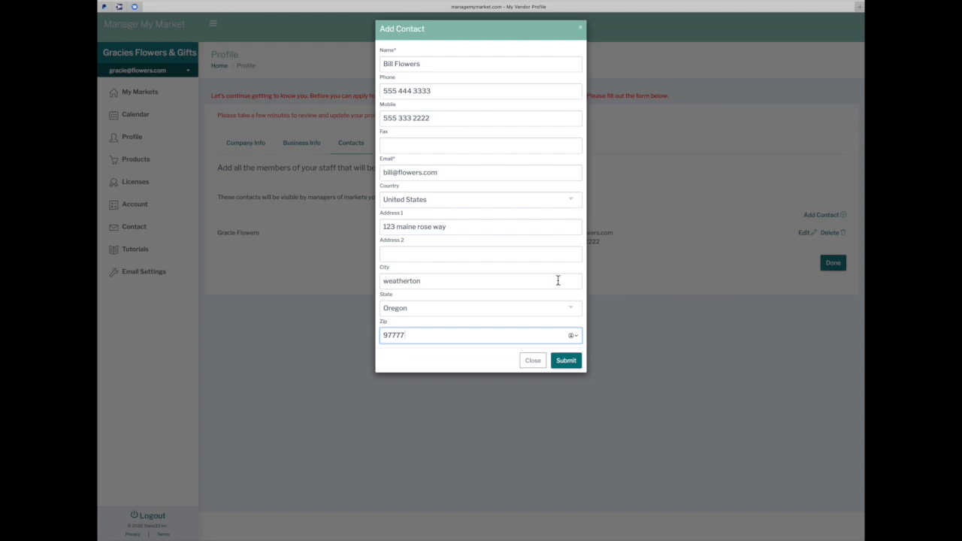
{"action": "left_click", "coordinate": [566, 360]}
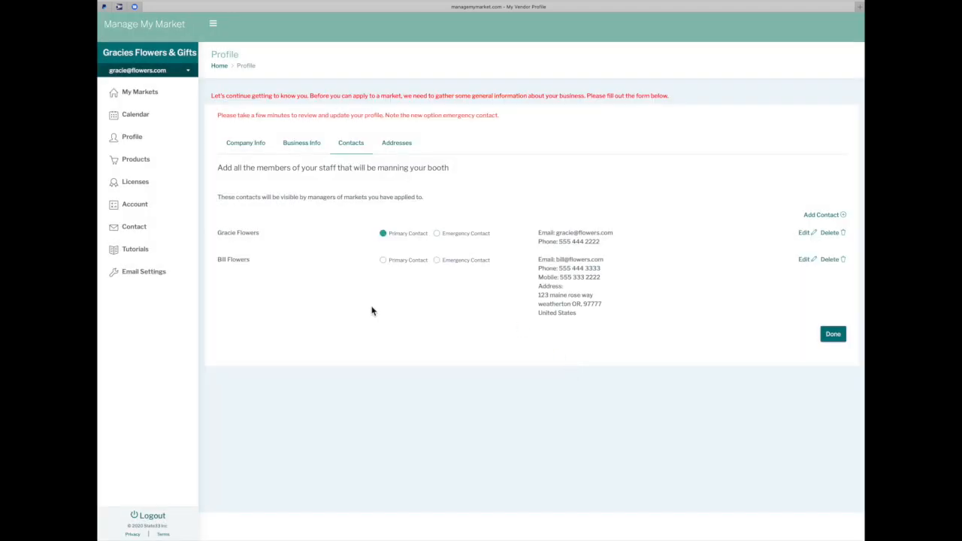
{"action": "left_click", "coordinate": [439, 263]}
Keep the login email separate and restore the owner as primary contact, leaving the new contact as emergency
{"action": "left_click", "coordinate": [383, 264]}
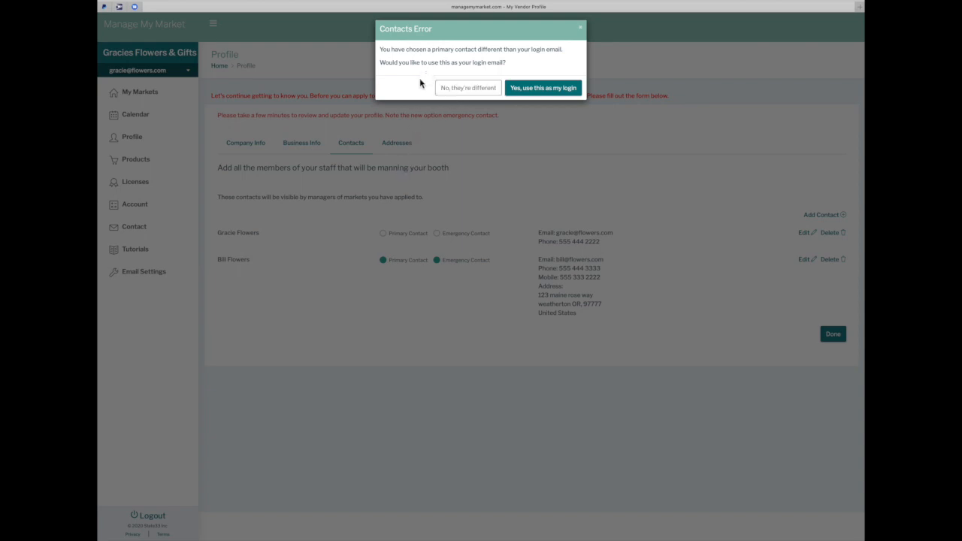
{"action": "left_click", "coordinate": [458, 88]}
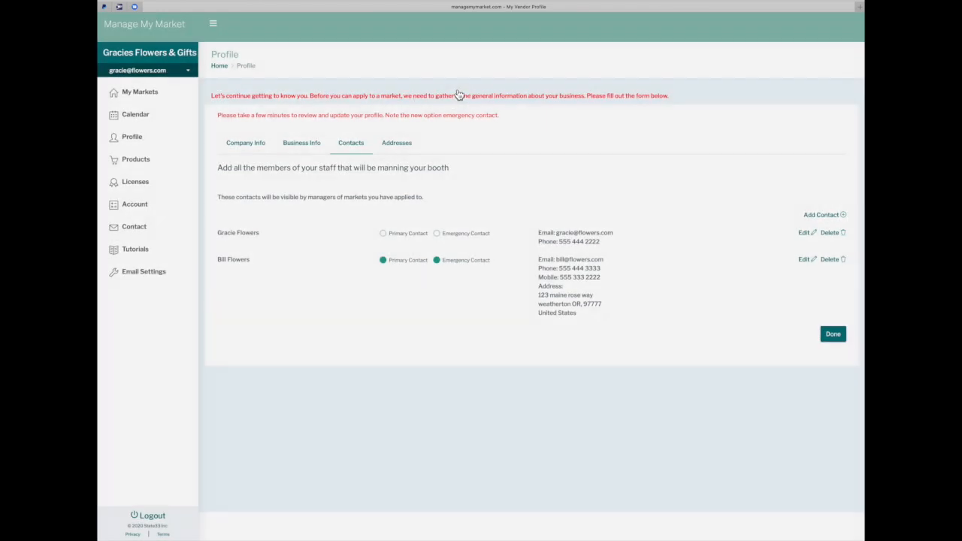
{"action": "left_click", "coordinate": [383, 235]}
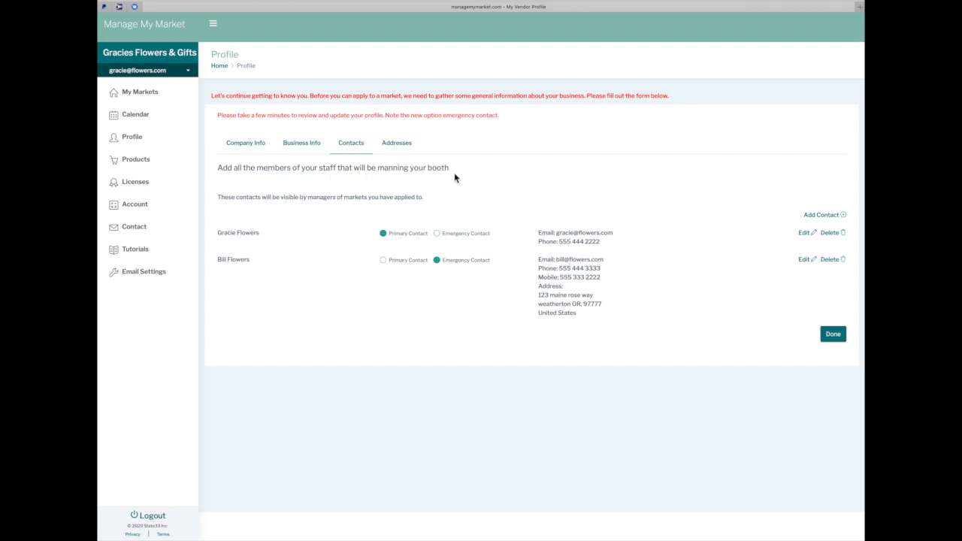
Add a third staff contact with a name, phone number and email, then mark the contacts as done
{"action": "left_click", "coordinate": [843, 216]}
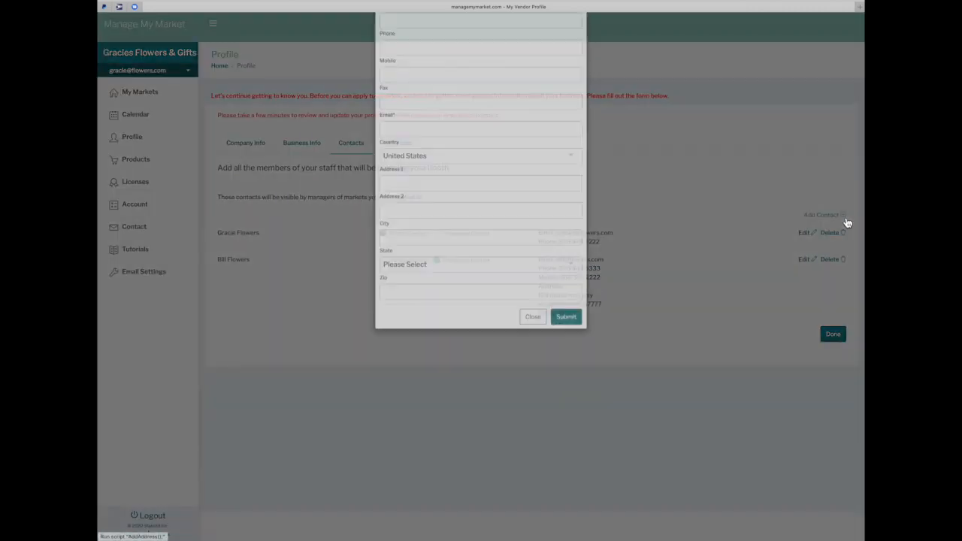
{"action": "left_click", "coordinate": [451, 66]}
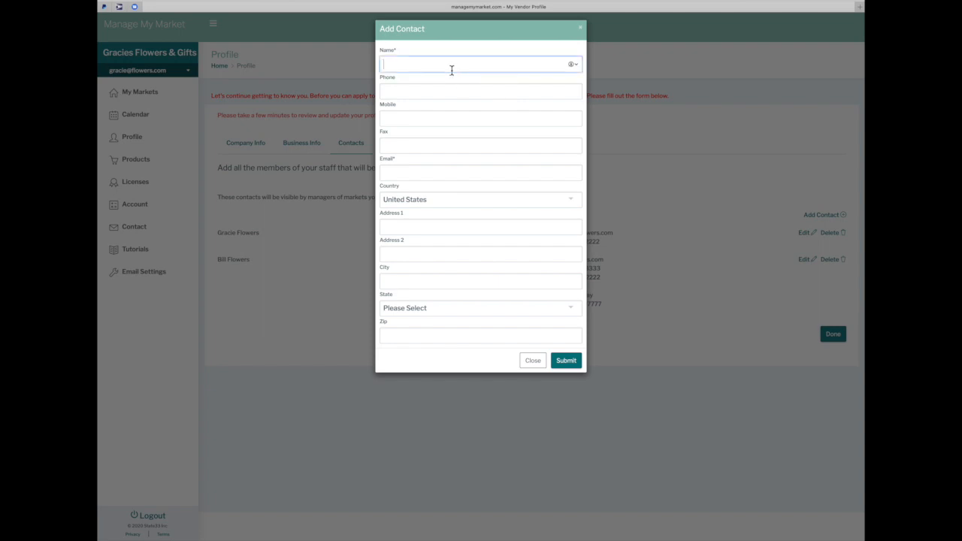
{"action": "key", "text": "Tab"}
{"action": "type", "text": "444"}
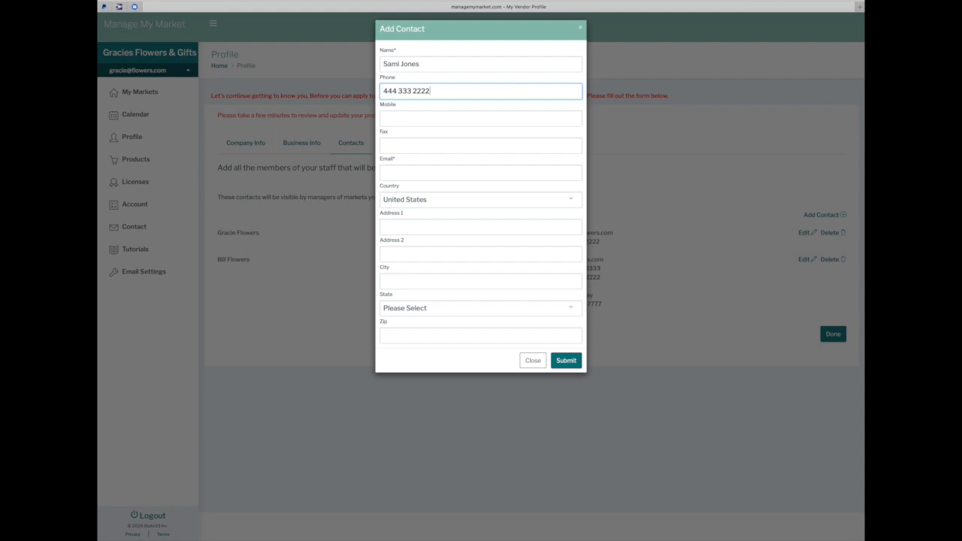
{"action": "left_click", "coordinate": [427, 171]}
{"action": "left_click", "coordinate": [566, 361]}
{"action": "left_click", "coordinate": [567, 361]}
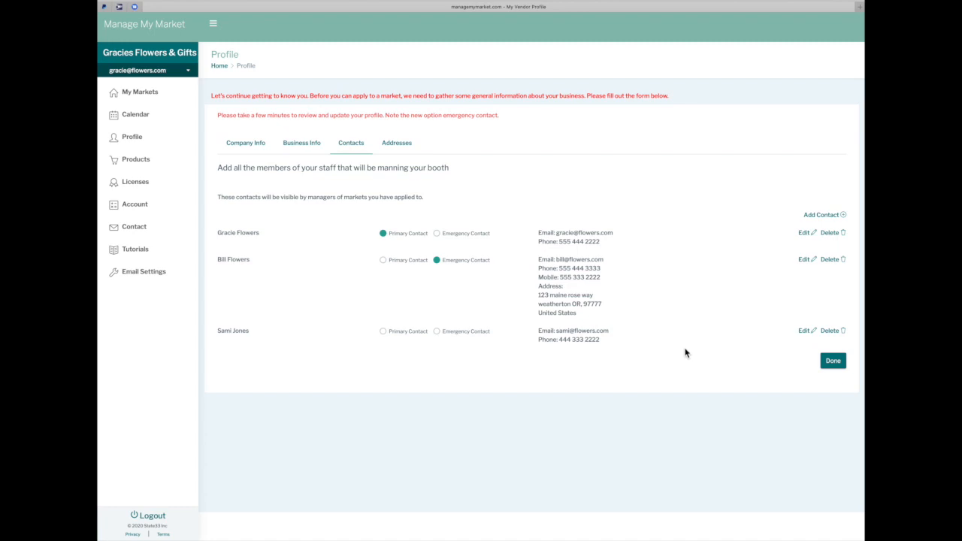
{"action": "left_click", "coordinate": [830, 366]}
On the Addresses form, enter the physical street address and city, and choose Oregon as the state
{"action": "left_click", "coordinate": [831, 363]}
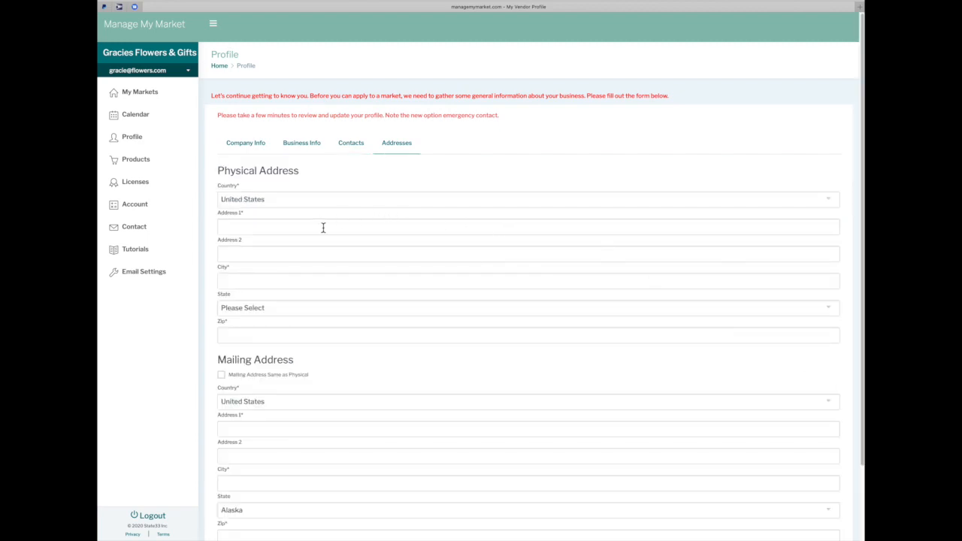
{"action": "scroll", "coordinate": [323, 229], "scroll_direction": "down", "scroll_amount": 3}
{"action": "scroll", "coordinate": [323, 225], "scroll_direction": "up", "scroll_amount": 3}
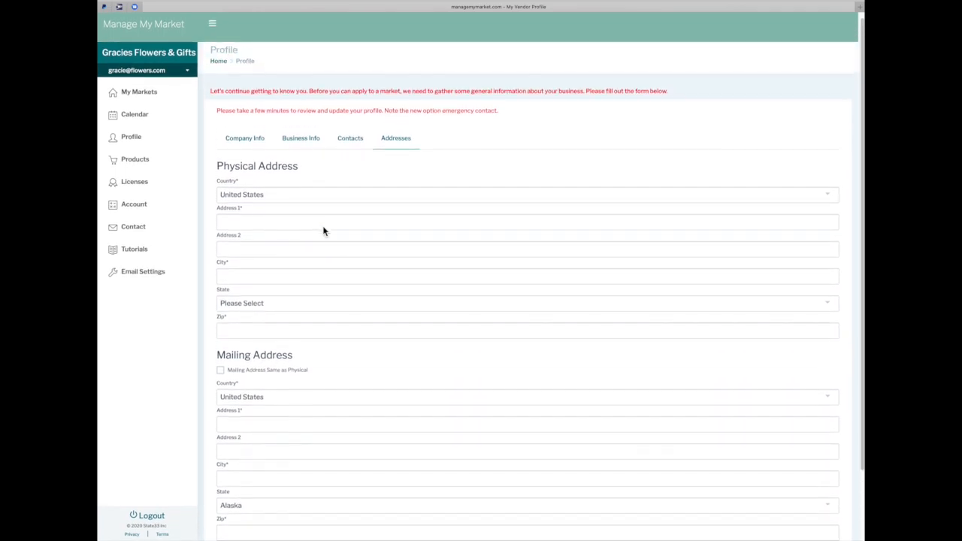
{"action": "left_click", "coordinate": [261, 226]}
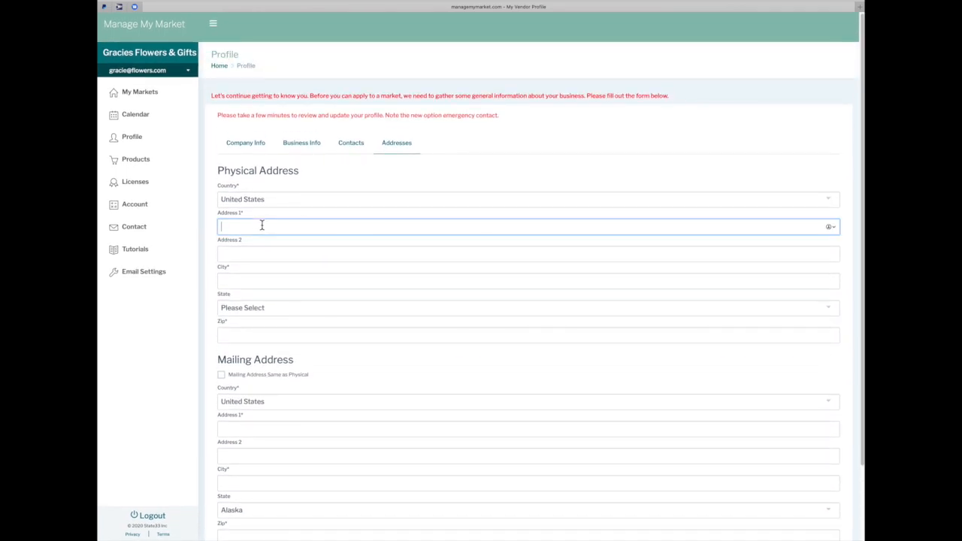
{"action": "type", "text": "123 Winterfell Place"}
{"action": "key", "text": "Tab"}
{"action": "key", "text": "Tab"}
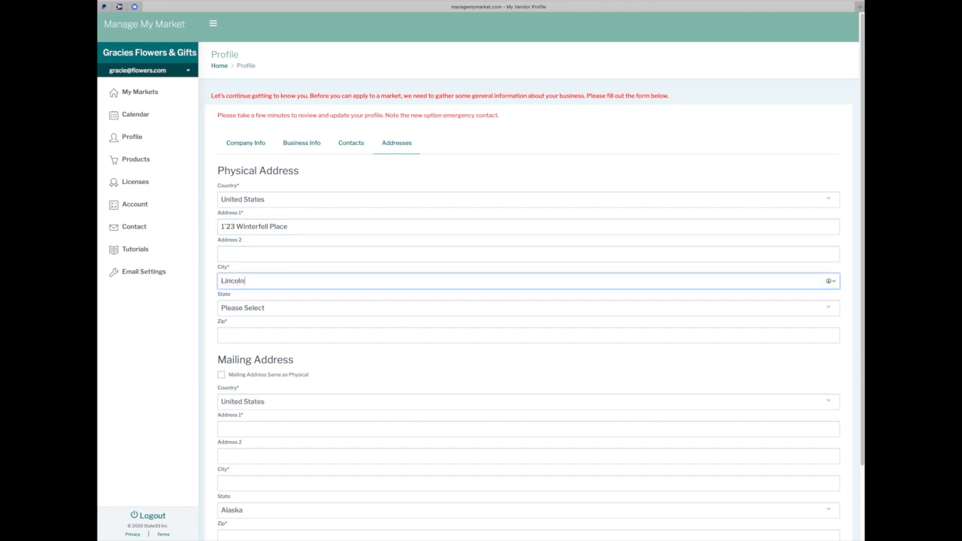
{"action": "type", "text": "Lincoln City"}
{"action": "key", "text": "Tab"}
{"action": "key", "text": "o"}
{"action": "key", "text": "o"}
{"action": "key", "text": "o"}
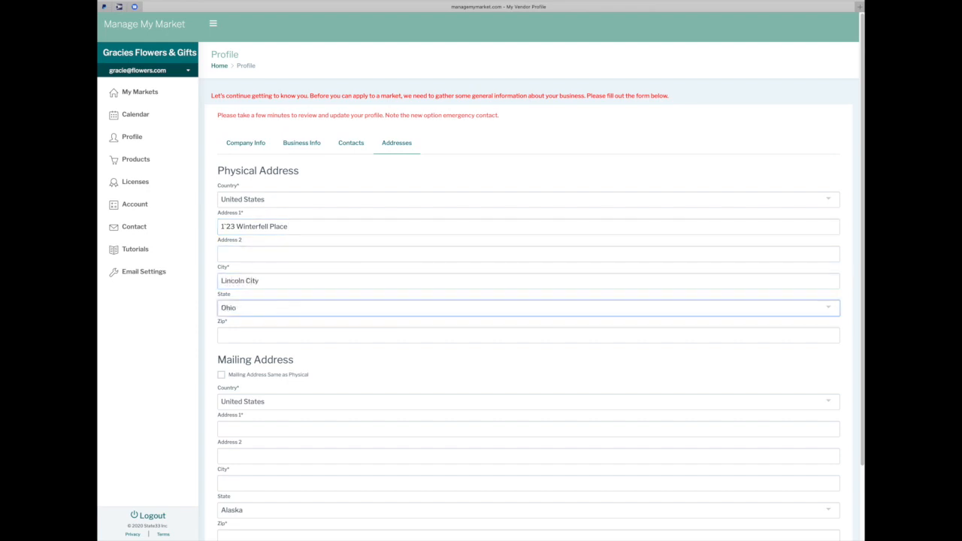
{"action": "key", "text": "Tab"}
Enter the zip code, make the mailing address match the physical one, and submit
{"action": "type", "text": "9"}
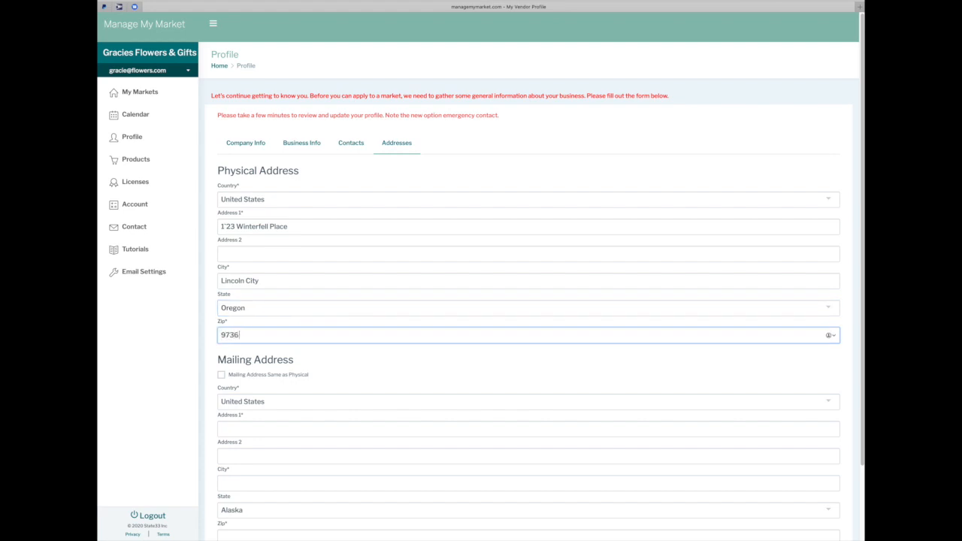
{"action": "left_click", "coordinate": [227, 228]}
{"action": "left_click", "coordinate": [222, 374]}
{"action": "scroll", "coordinate": [333, 403], "scroll_direction": "down", "scroll_amount": 3}
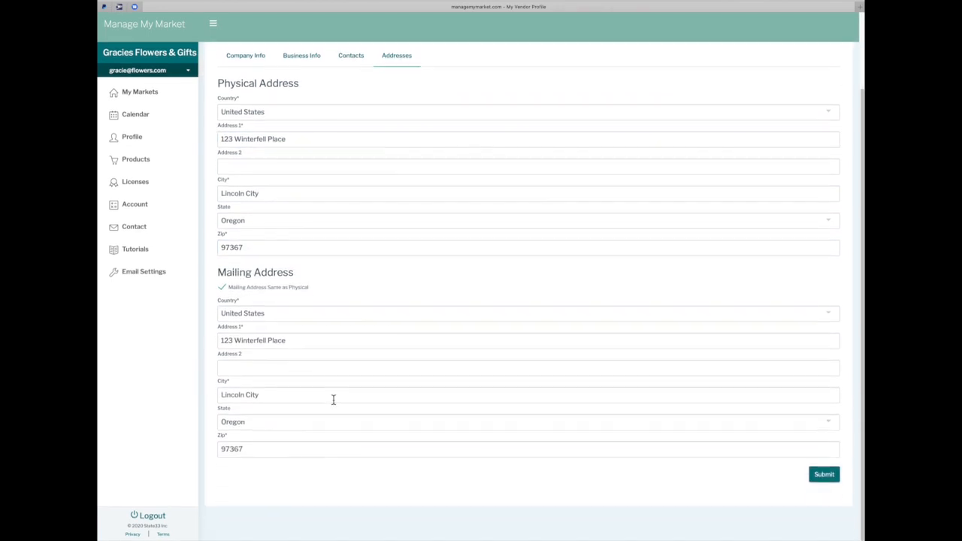
{"action": "left_click", "coordinate": [825, 475]}
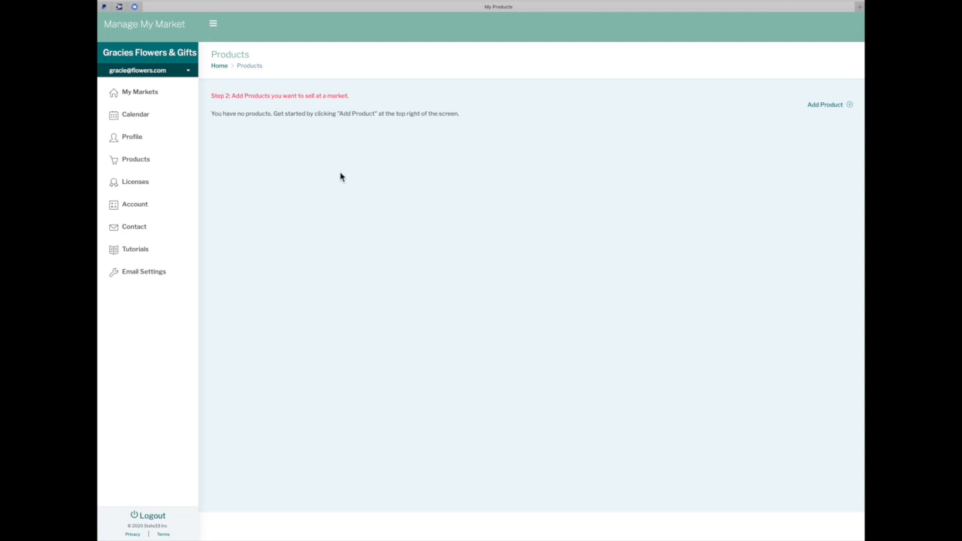
Start a new product in the Flowers category with Alyssum as the product
{"action": "left_click", "coordinate": [850, 106]}
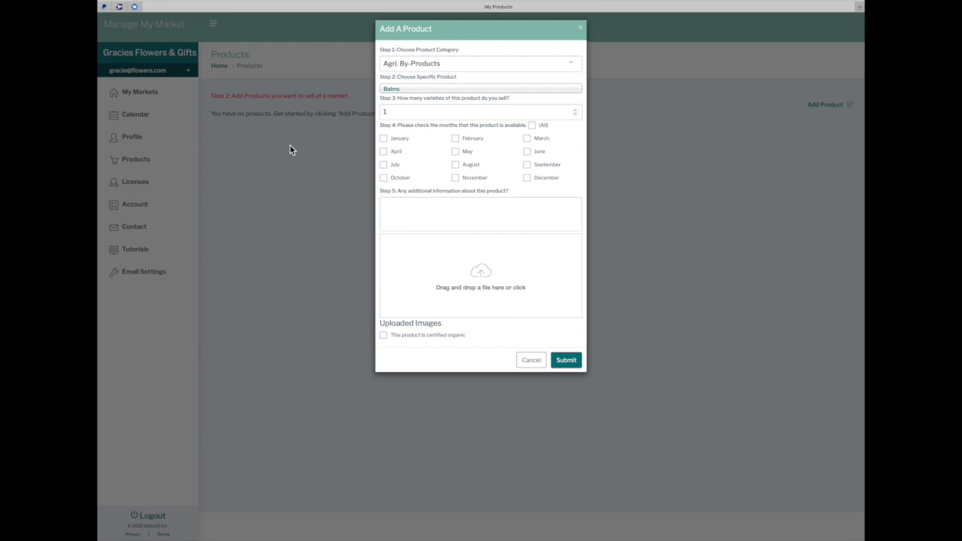
{"action": "left_click", "coordinate": [526, 63]}
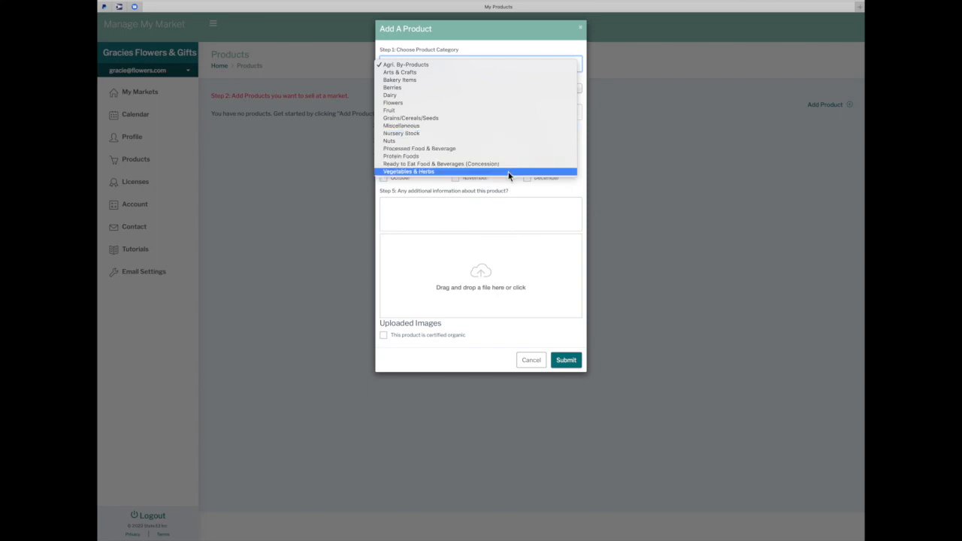
{"action": "left_click", "coordinate": [411, 105]}
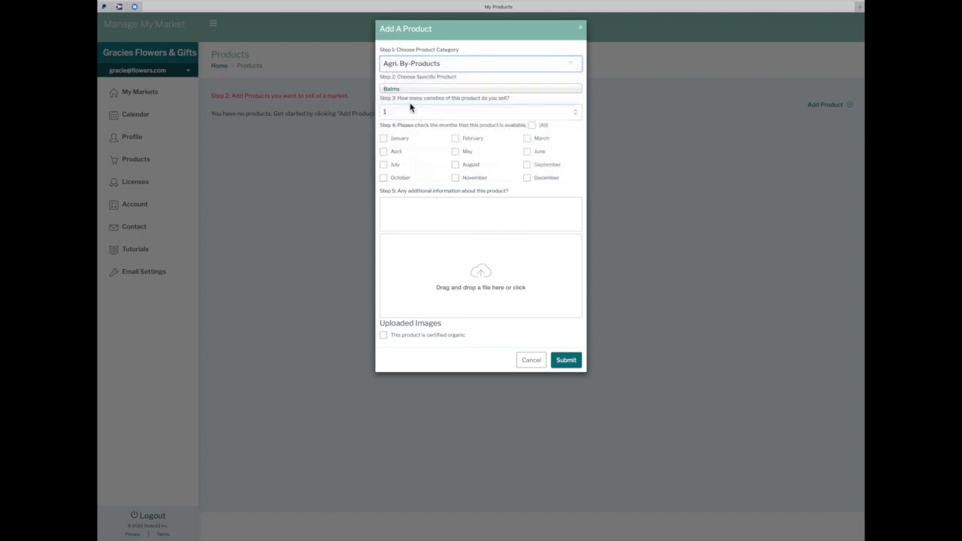
{"action": "left_click", "coordinate": [560, 96]}
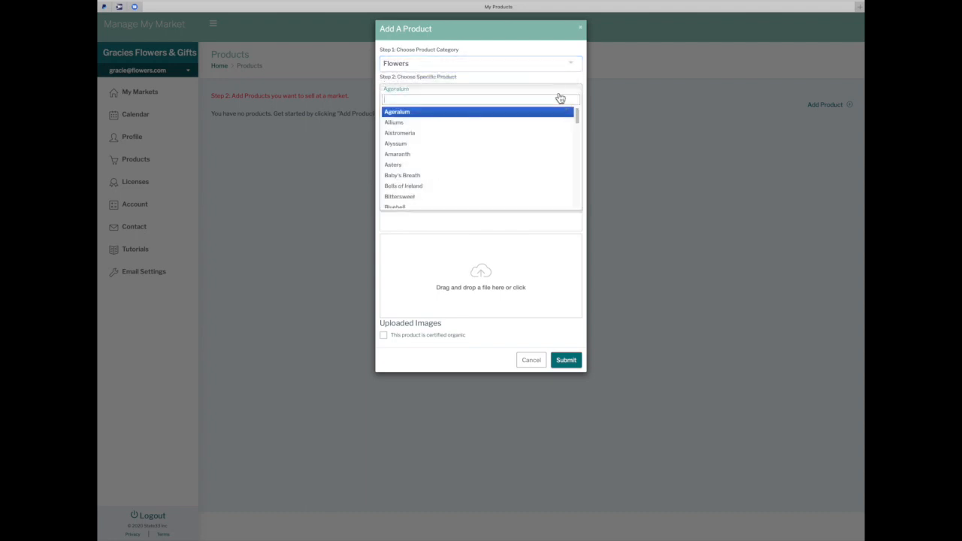
{"action": "left_click", "coordinate": [534, 148]}
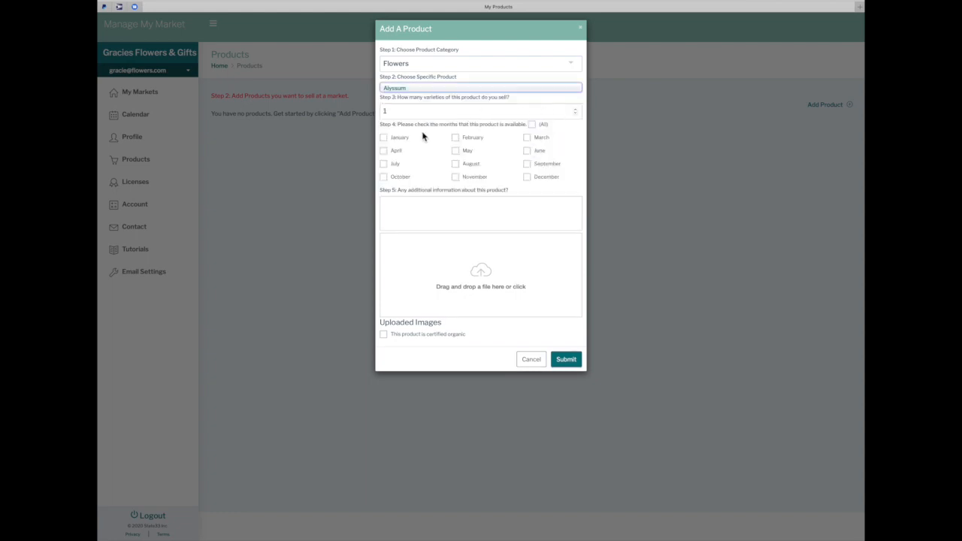
Mark Alyssum available May through September and bring up the image file chooser
{"action": "left_click", "coordinate": [526, 150]}
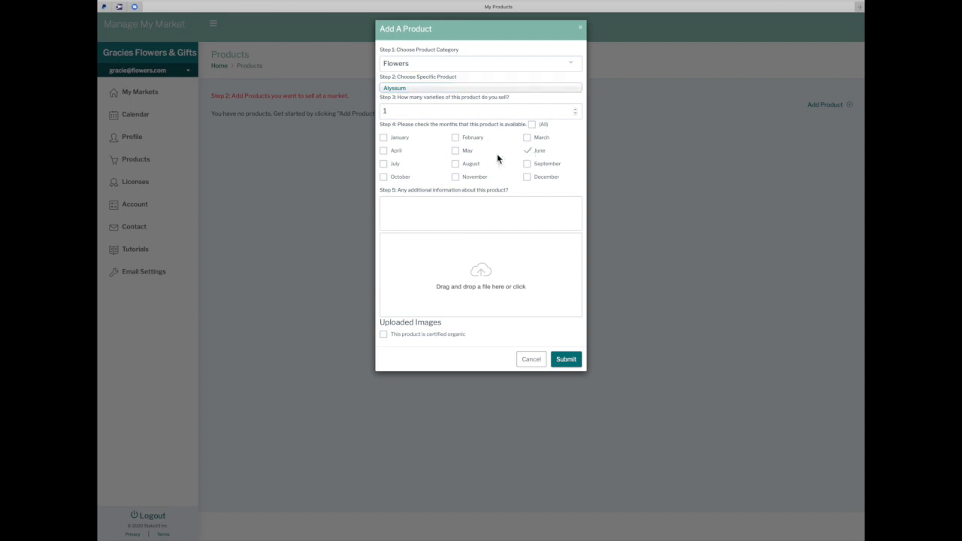
{"action": "left_click", "coordinate": [383, 163]}
{"action": "left_click", "coordinate": [455, 164]}
{"action": "left_click", "coordinate": [464, 152]}
{"action": "left_click", "coordinate": [535, 170]}
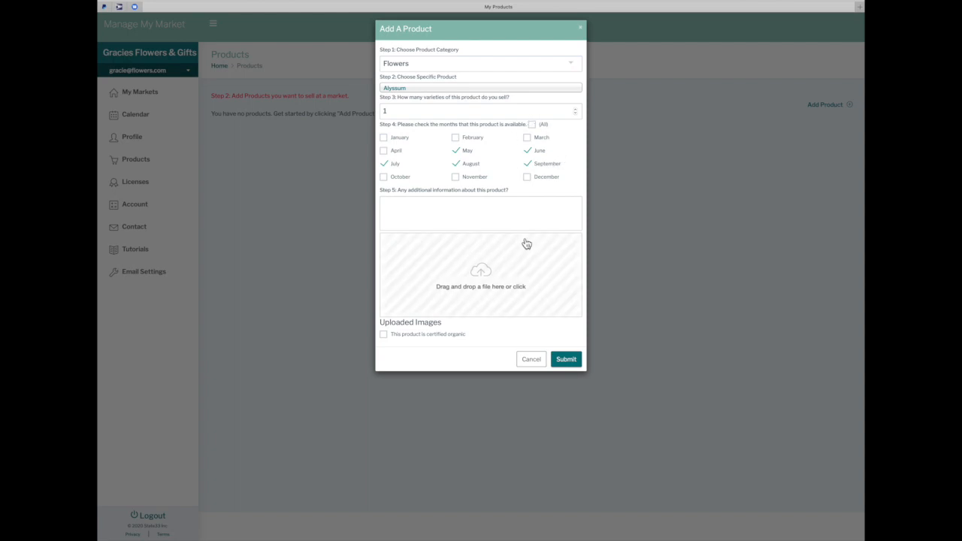
{"action": "left_click", "coordinate": [486, 283]}
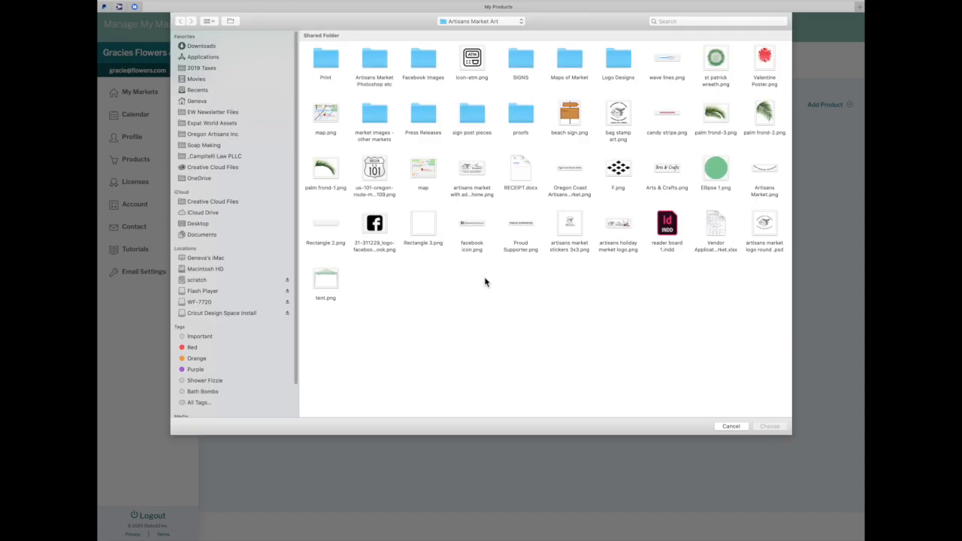
Upload the st patrick wreath, Valentine Poster and palm frond-2 images to Alyssum
{"action": "left_click", "coordinate": [716, 69]}
{"action": "double_click", "coordinate": [717, 69]}
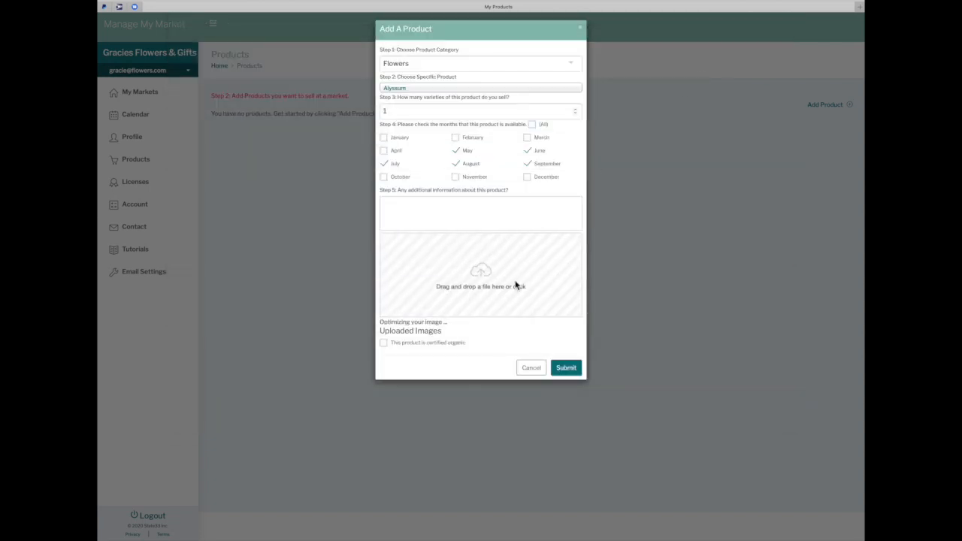
{"action": "left_click", "coordinate": [510, 290]}
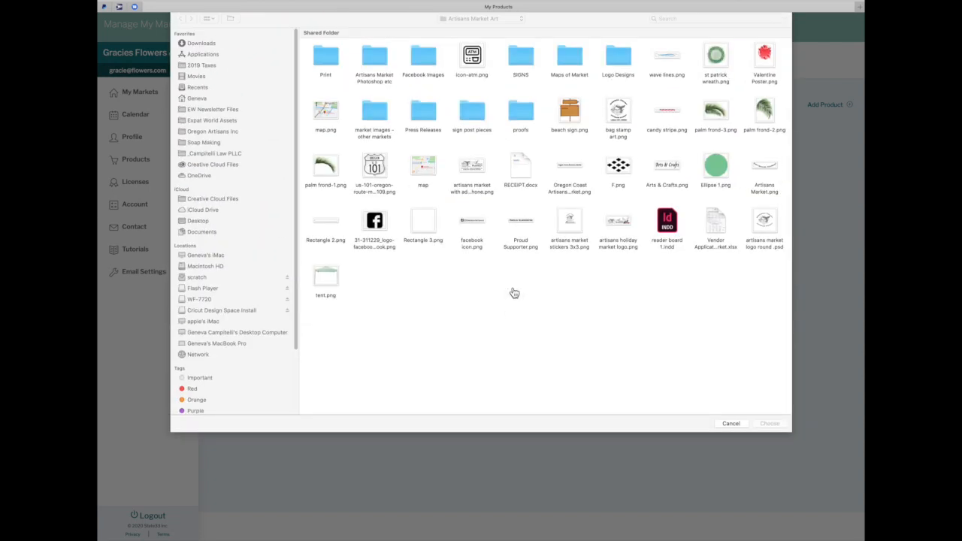
{"action": "double_click", "coordinate": [668, 69]}
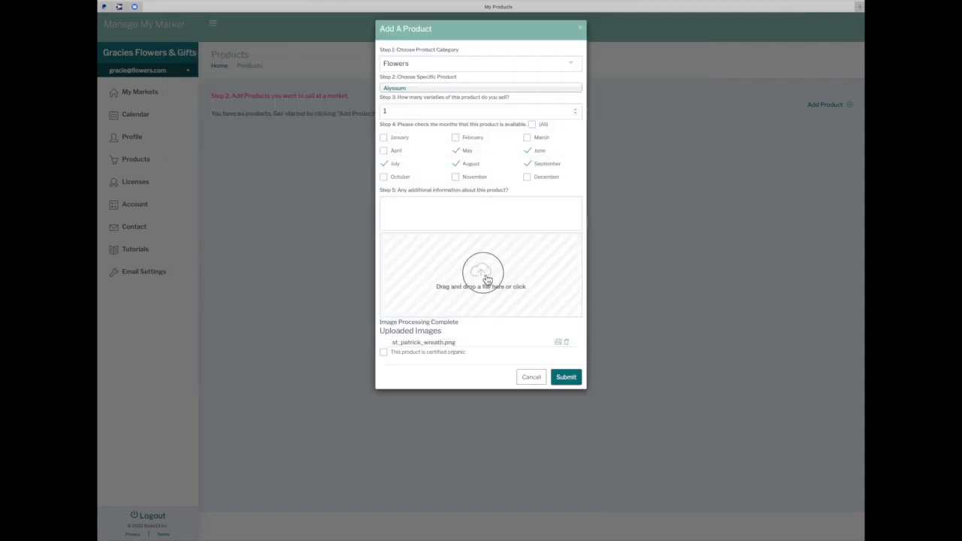
{"action": "left_click", "coordinate": [487, 278]}
{"action": "left_click", "coordinate": [764, 67]}
{"action": "double_click", "coordinate": [765, 66]}
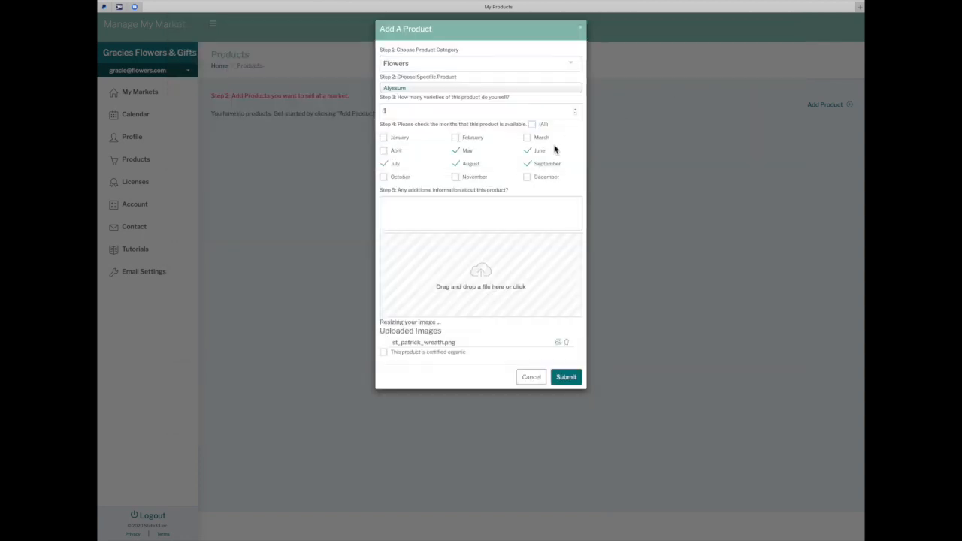
{"action": "left_click", "coordinate": [489, 280]}
{"action": "left_click", "coordinate": [765, 113]}
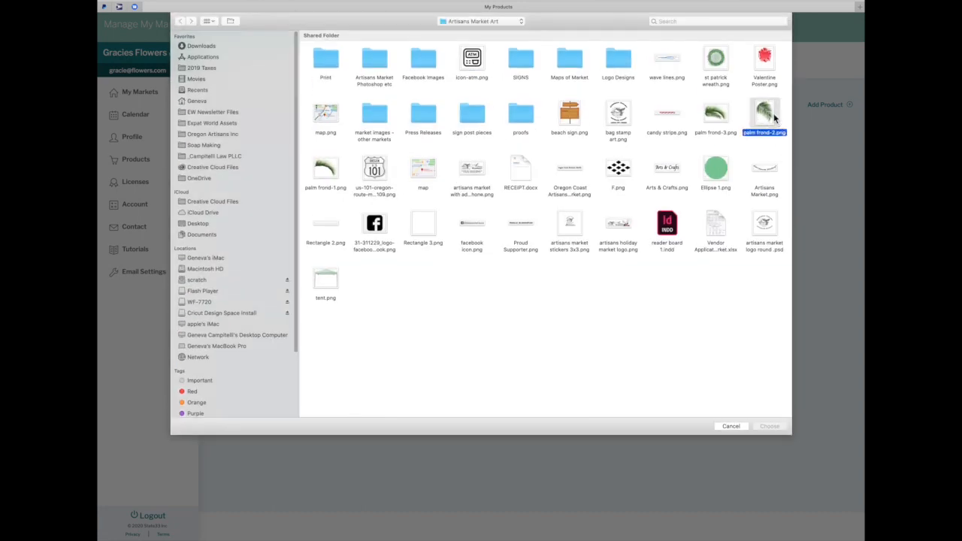
{"action": "double_click", "coordinate": [770, 118]}
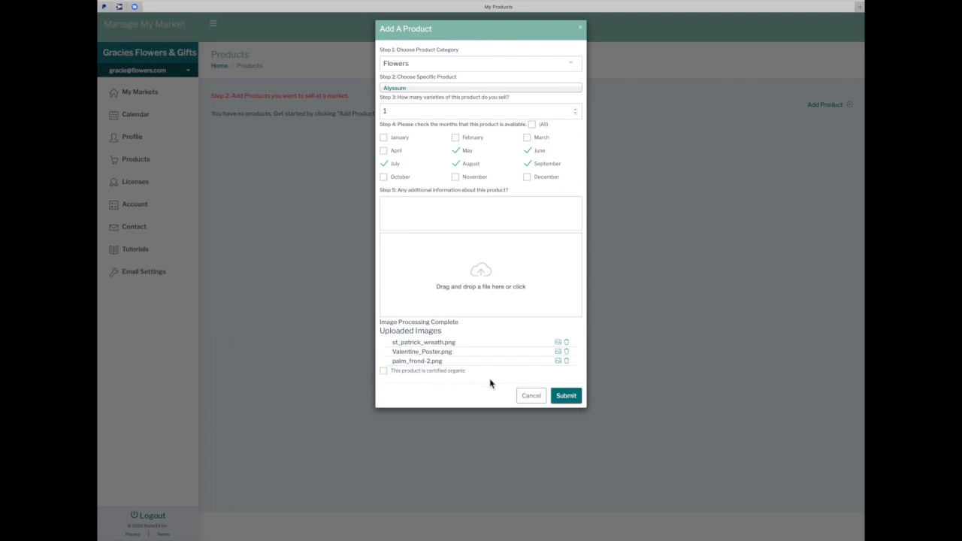
Mark Alyssum certified organic, submit it, and dismiss the step-complete prompt
{"action": "left_click", "coordinate": [386, 373]}
{"action": "left_click", "coordinate": [567, 395]}
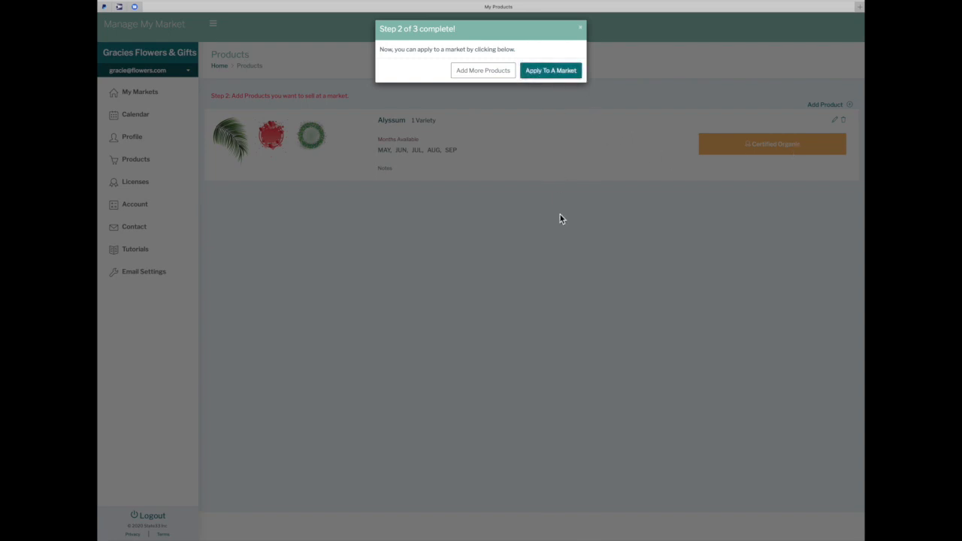
{"action": "left_click", "coordinate": [464, 78]}
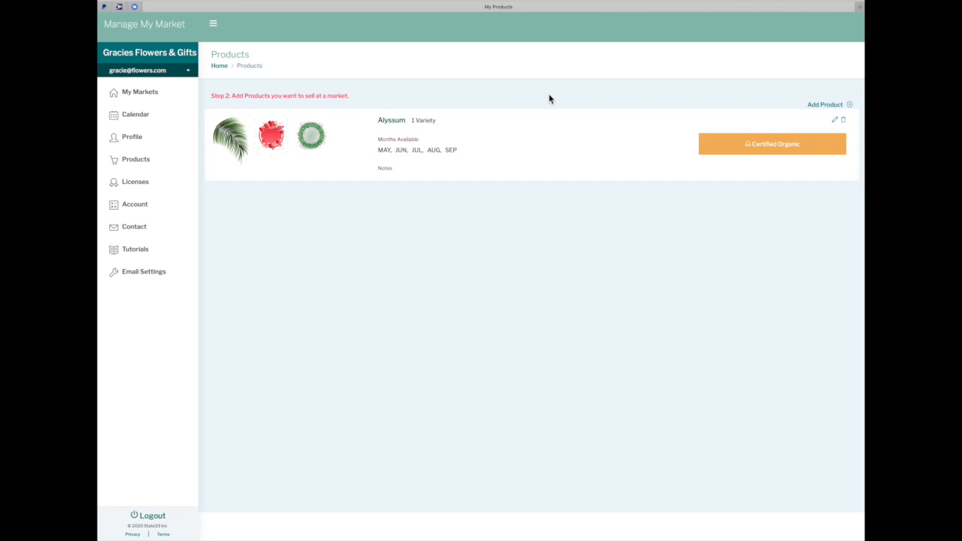
Add a Bluebell product available May and June with the F.png image
{"action": "left_click", "coordinate": [849, 106]}
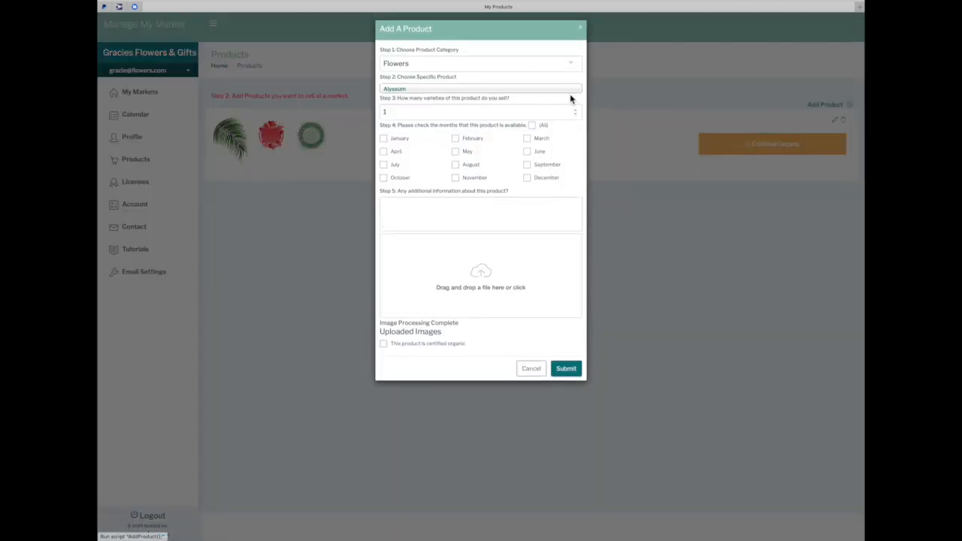
{"action": "left_click", "coordinate": [538, 90]}
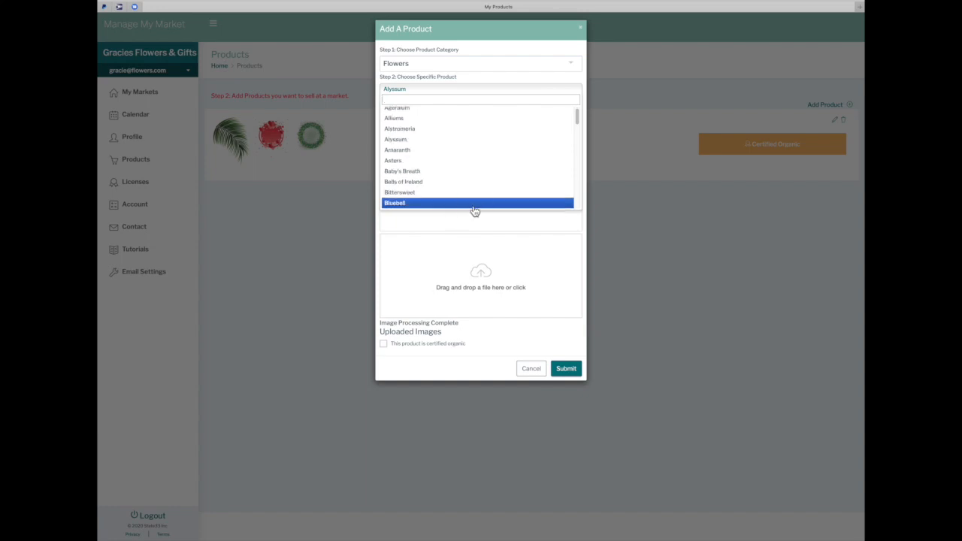
{"action": "left_click", "coordinate": [475, 206]}
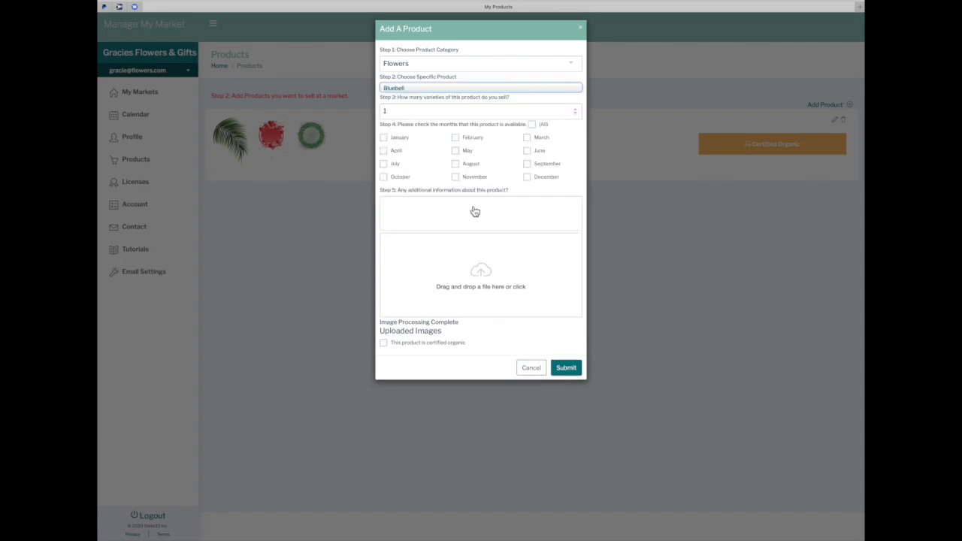
{"action": "left_click", "coordinate": [458, 150]}
{"action": "left_click", "coordinate": [528, 151]}
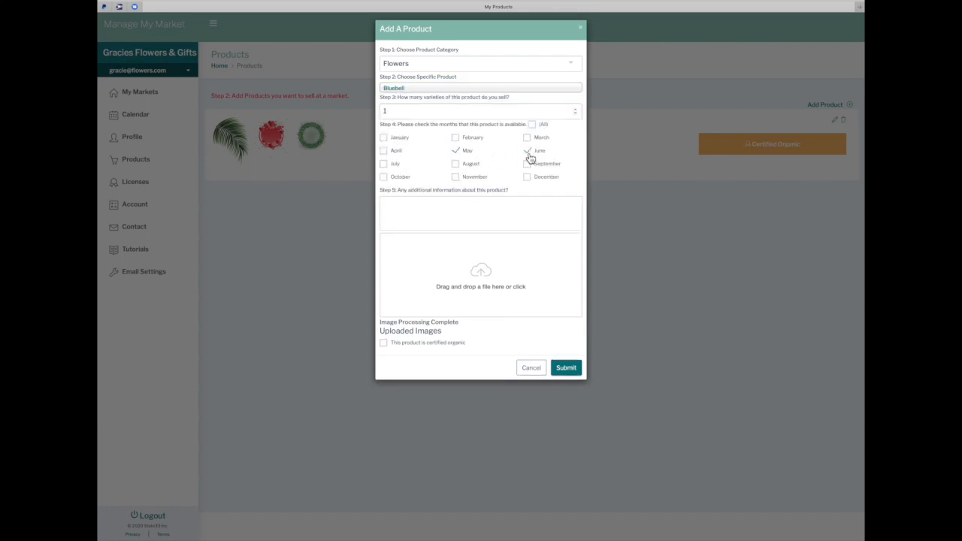
{"action": "left_click", "coordinate": [474, 273]}
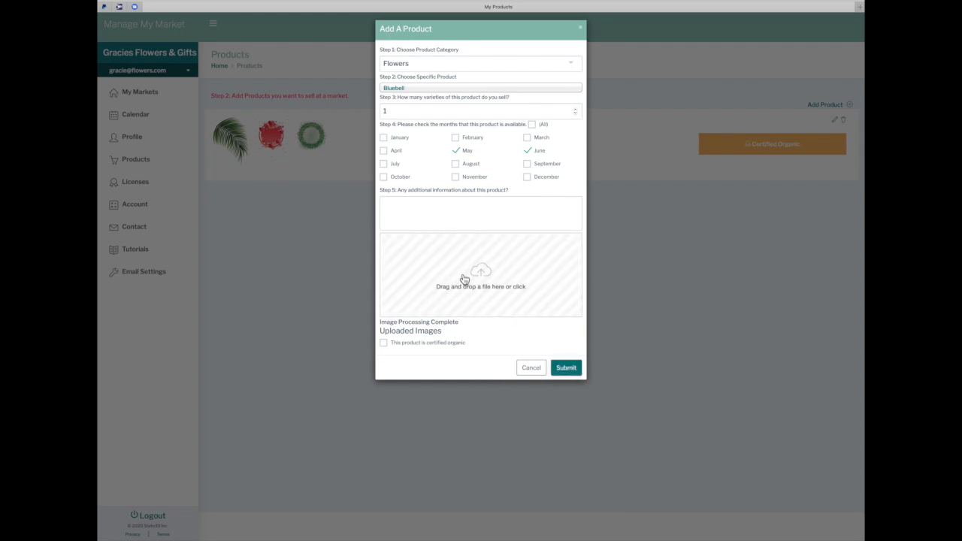
{"action": "left_click", "coordinate": [617, 170]}
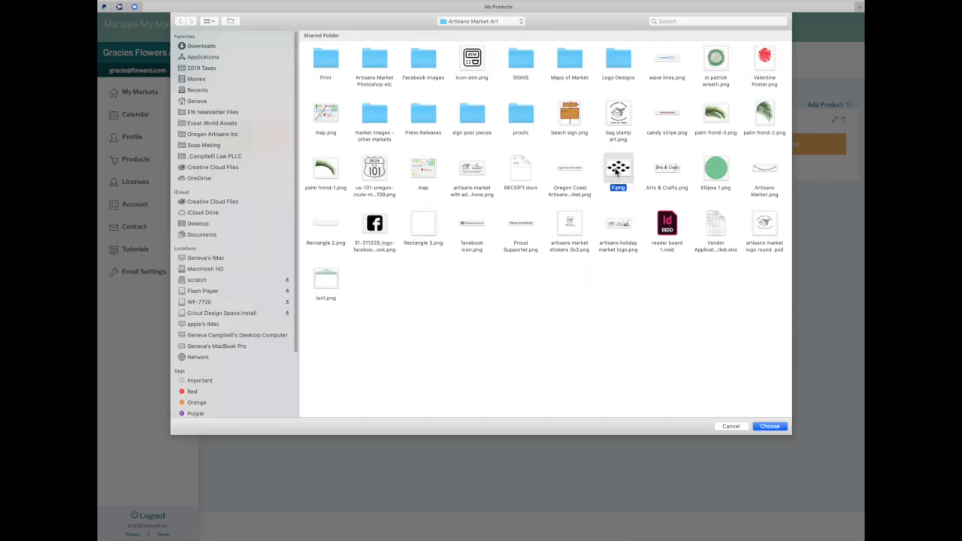
{"action": "double_click", "coordinate": [617, 170]}
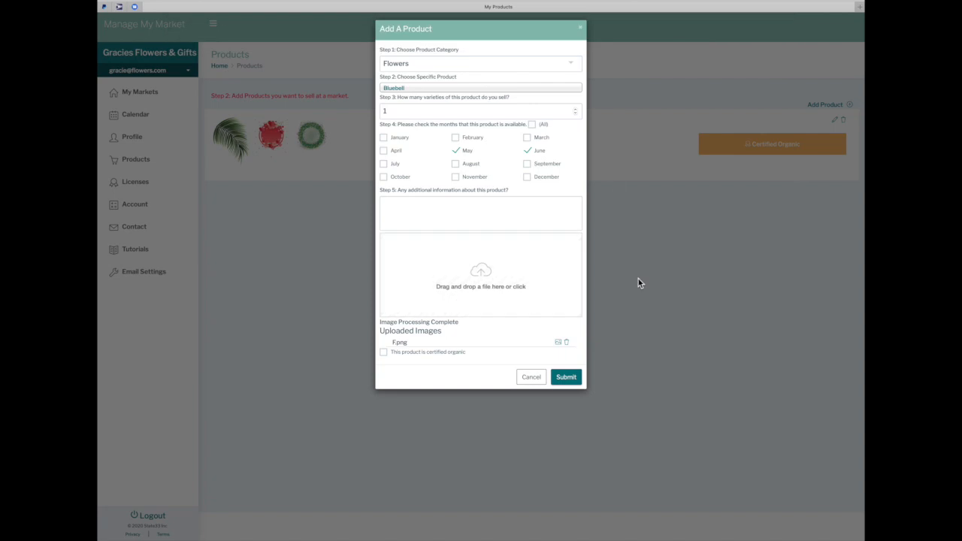
{"action": "left_click", "coordinate": [565, 378]}
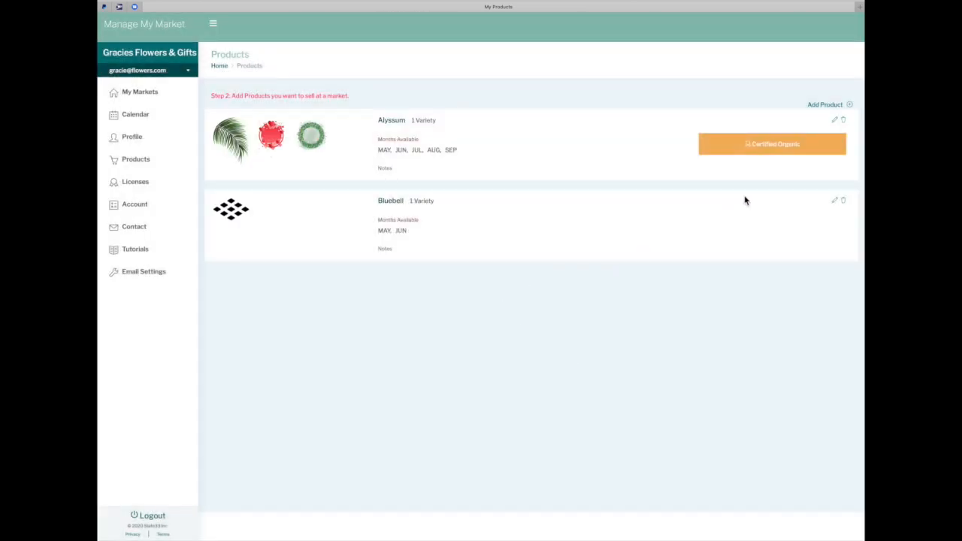
Edit Bluebell to mark it certified organic, save it, and begin another new product
{"action": "left_click", "coordinate": [836, 203]}
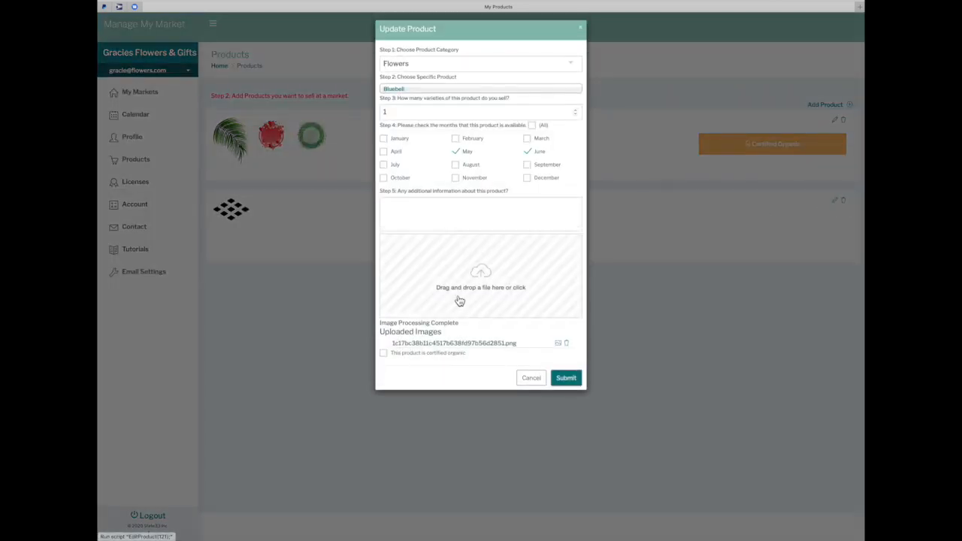
{"action": "left_click", "coordinate": [384, 353]}
{"action": "left_click", "coordinate": [556, 379]}
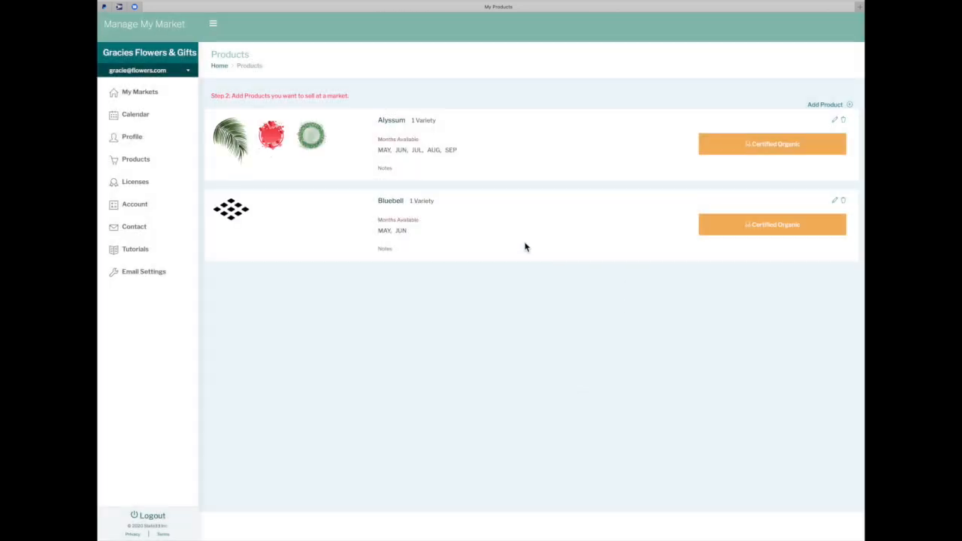
{"action": "left_click", "coordinate": [853, 110]}
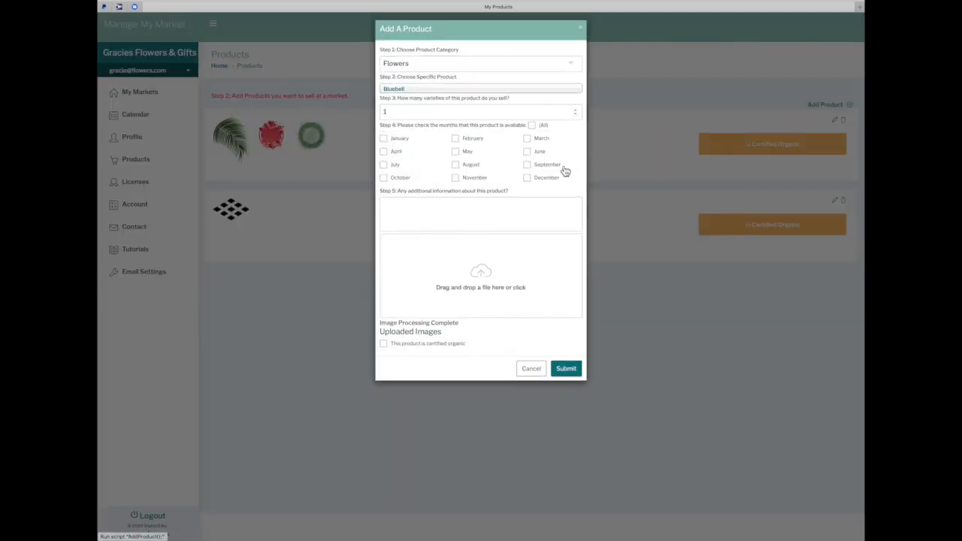
Set the new product's category to Arts & Crafts and the product to Baskets
{"action": "left_click", "coordinate": [573, 67]}
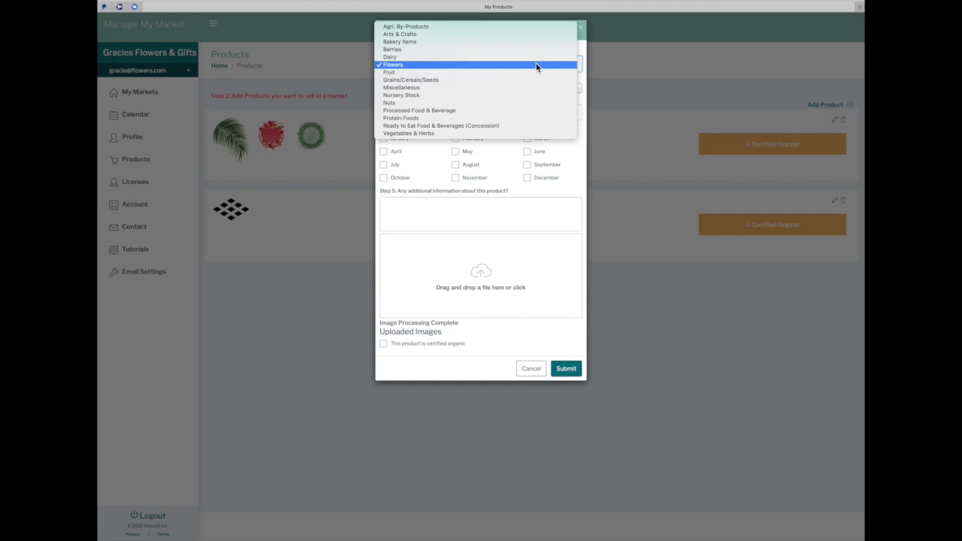
{"action": "left_click", "coordinate": [506, 35]}
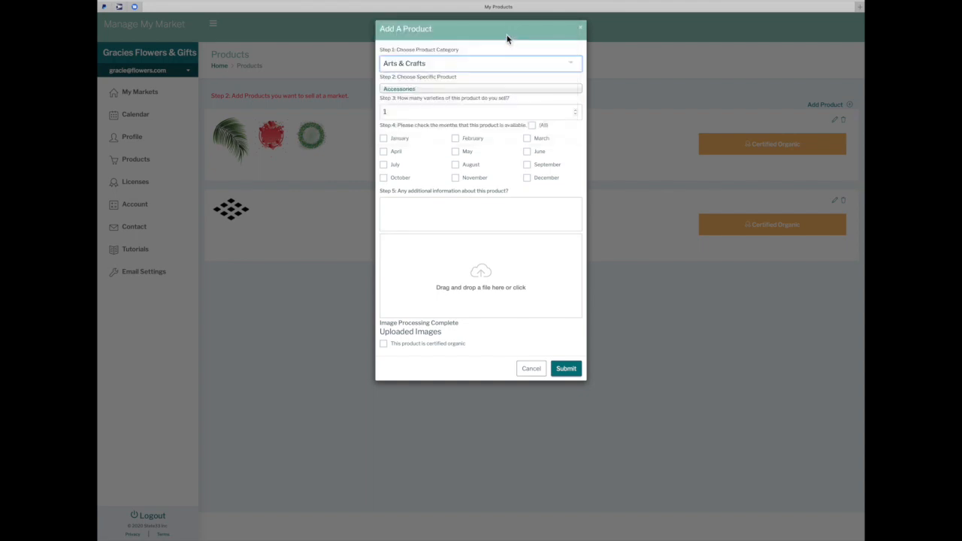
{"action": "left_click", "coordinate": [578, 94]}
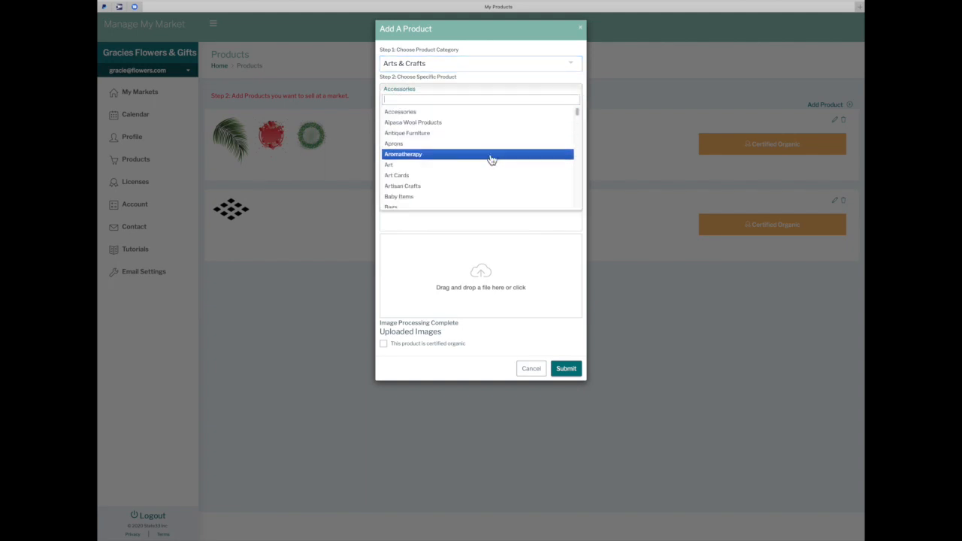
{"action": "scroll", "coordinate": [486, 171], "scroll_direction": "down", "scroll_amount": 1}
{"action": "scroll", "coordinate": [486, 170], "scroll_direction": "down", "scroll_amount": 4}
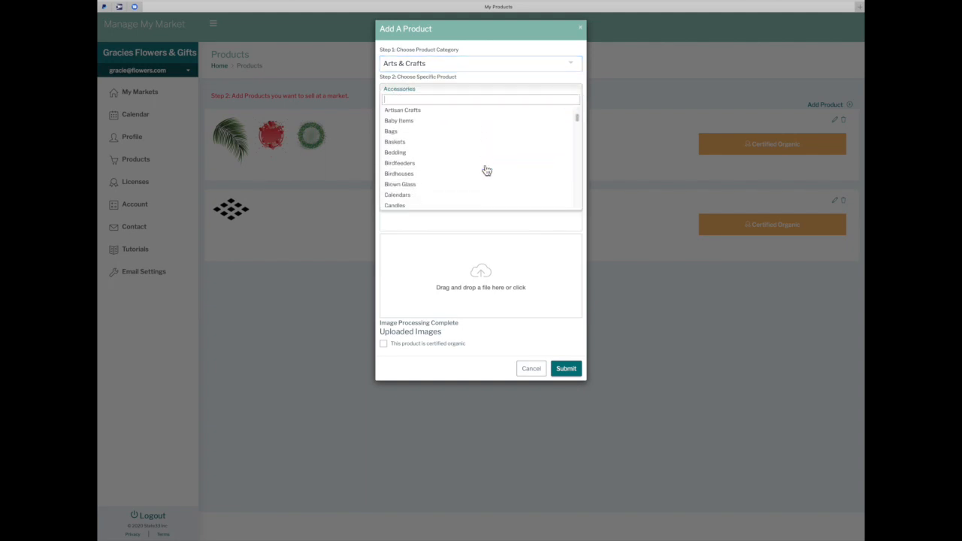
{"action": "left_click", "coordinate": [432, 123]}
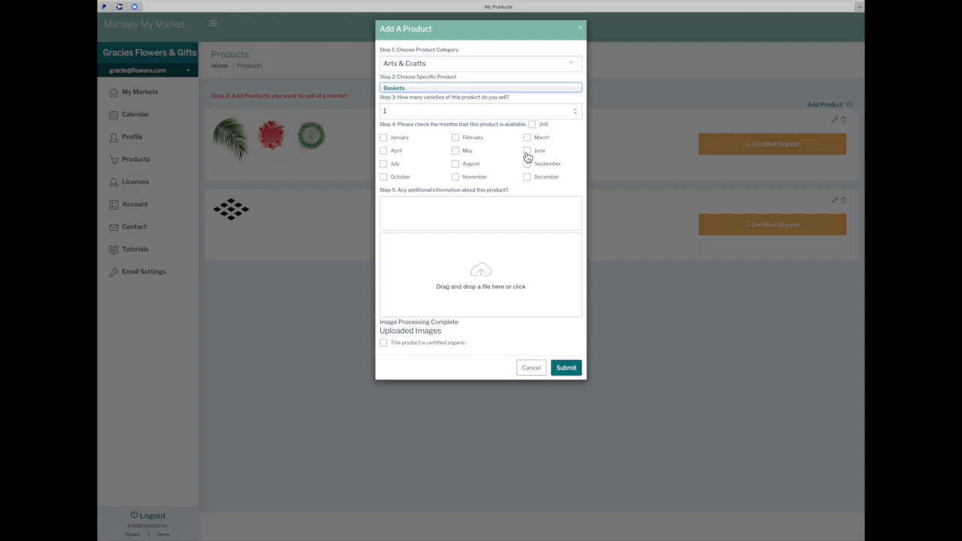
Mark Baskets available May through October, add the palm frond-1 image, and submit
{"action": "left_click", "coordinate": [455, 151]}
{"action": "left_click", "coordinate": [527, 151]}
{"action": "left_click", "coordinate": [384, 164]}
{"action": "left_click", "coordinate": [455, 164]}
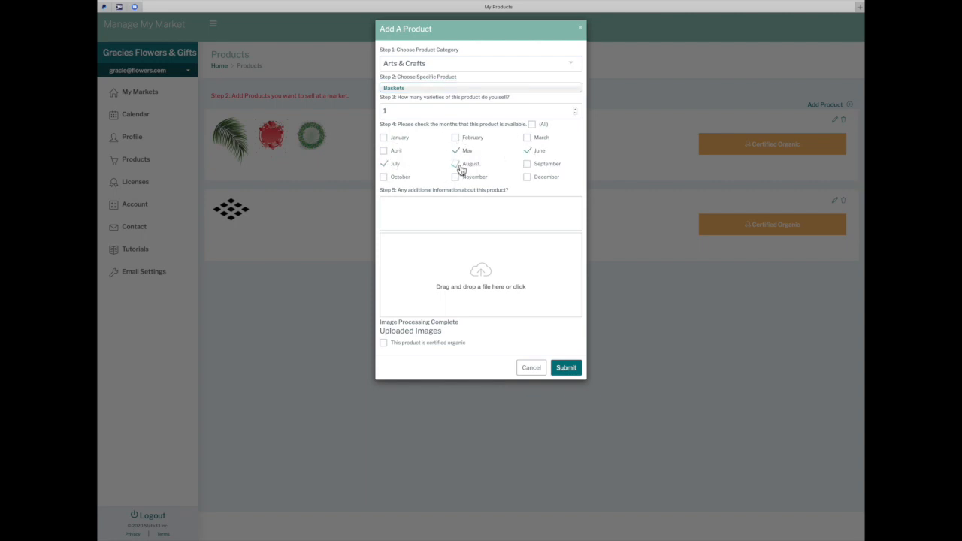
{"action": "left_click", "coordinate": [527, 165]}
{"action": "left_click", "coordinate": [385, 180]}
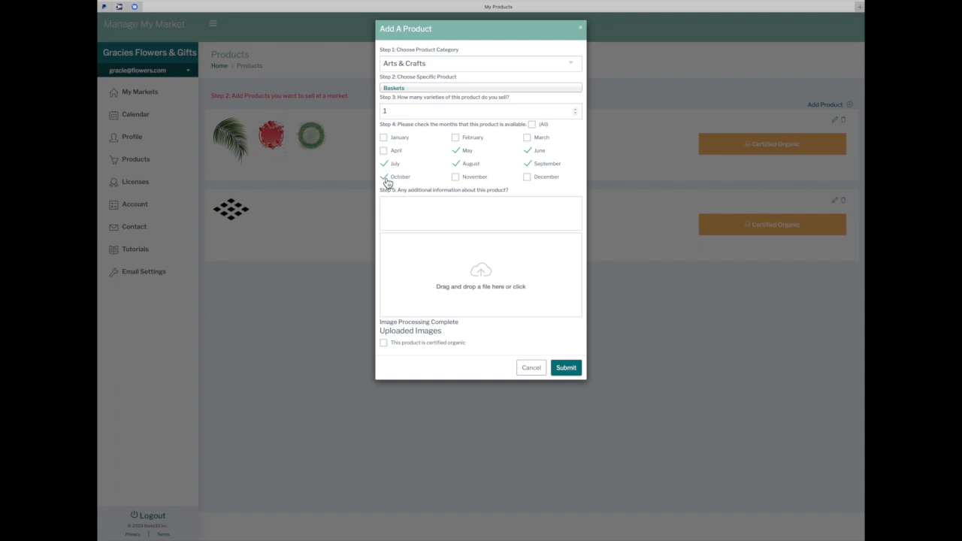
{"action": "left_click", "coordinate": [492, 275]}
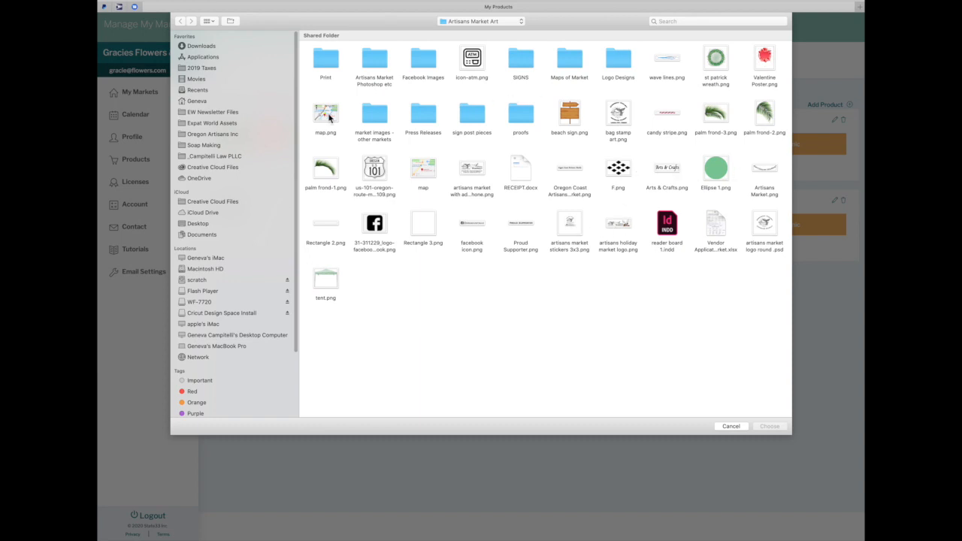
{"action": "double_click", "coordinate": [325, 188]}
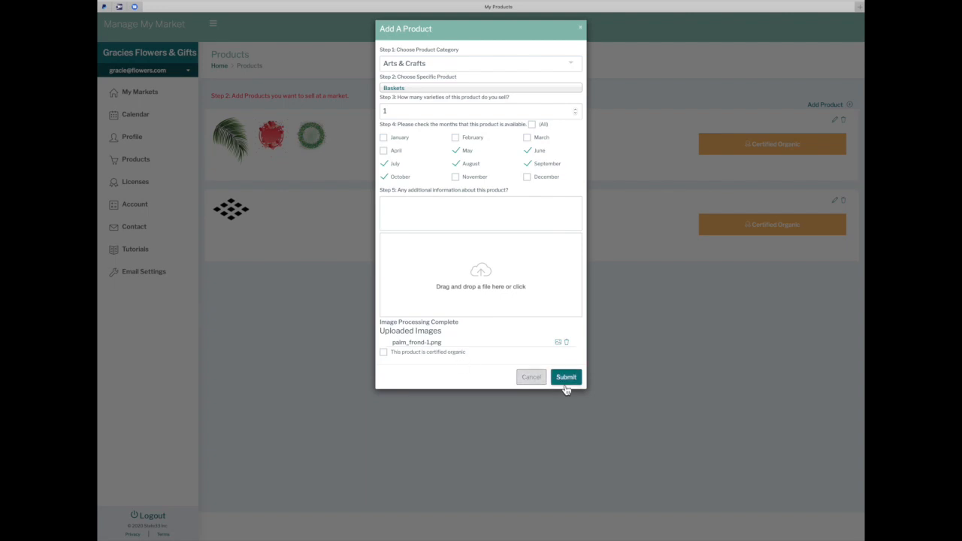
{"action": "left_click", "coordinate": [573, 384]}
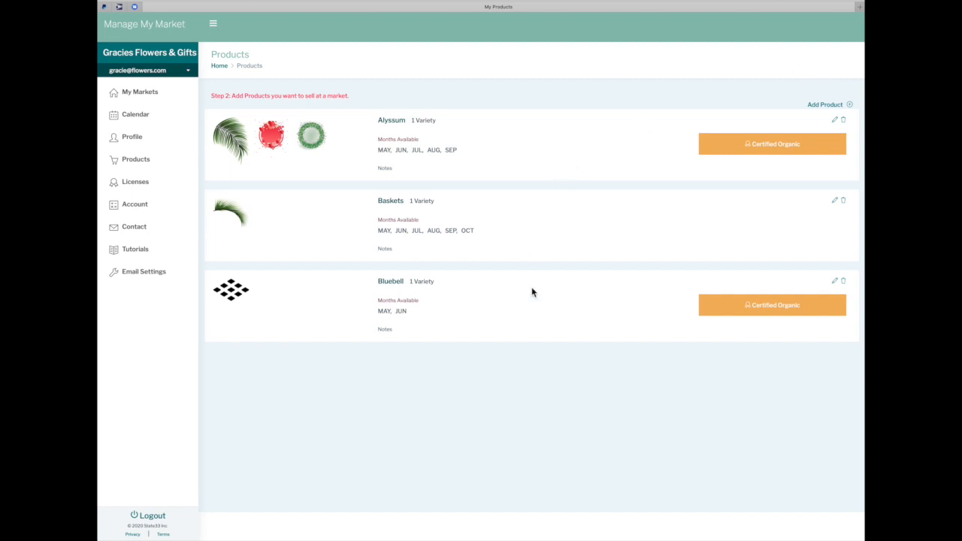
Go to the My Markets page from the sidebar
{"action": "left_click", "coordinate": [141, 94]}
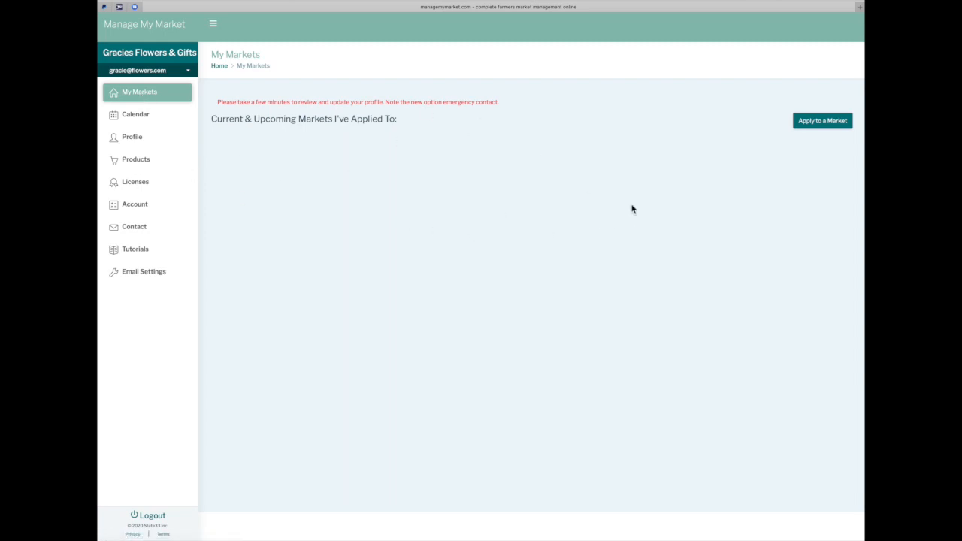
Start a market application and search for markets near Salem, OR
{"action": "left_click", "coordinate": [816, 123]}
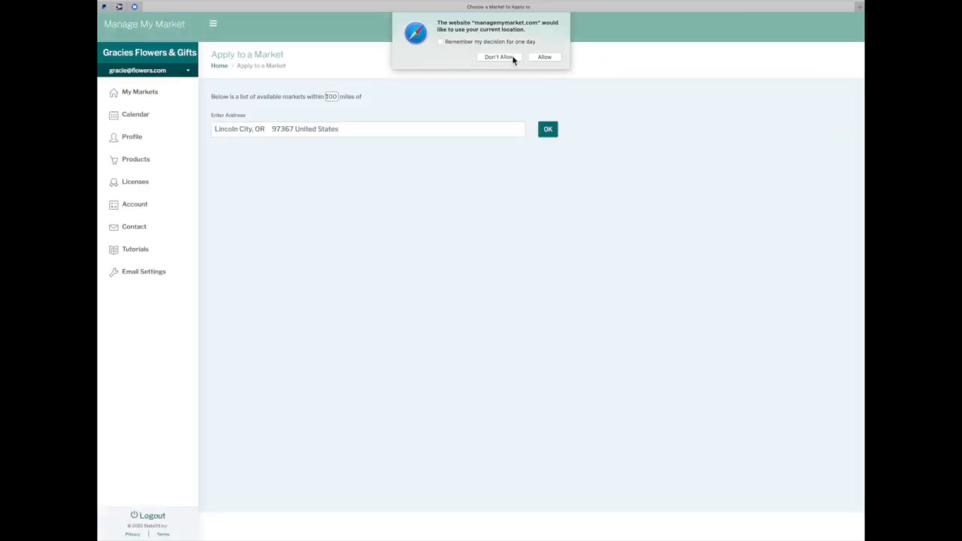
{"action": "left_click", "coordinate": [545, 59]}
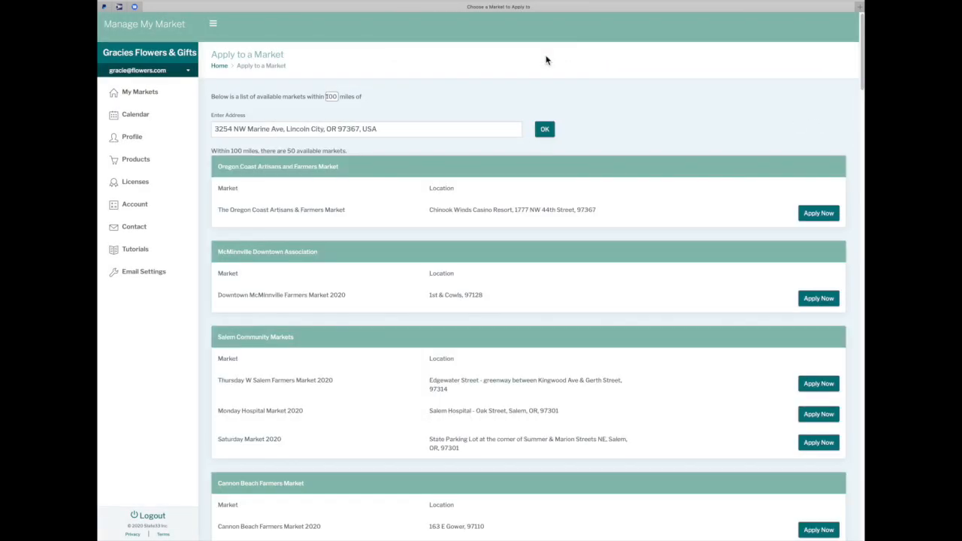
{"action": "left_click_drag", "start_coordinate": [386, 130], "coordinate": [192, 133]}
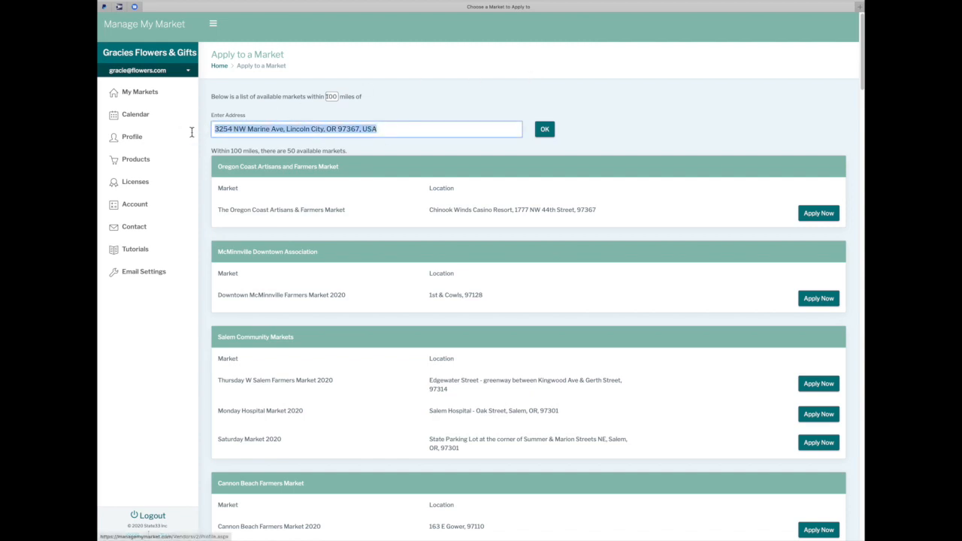
{"action": "key", "text": "BackSpace"}
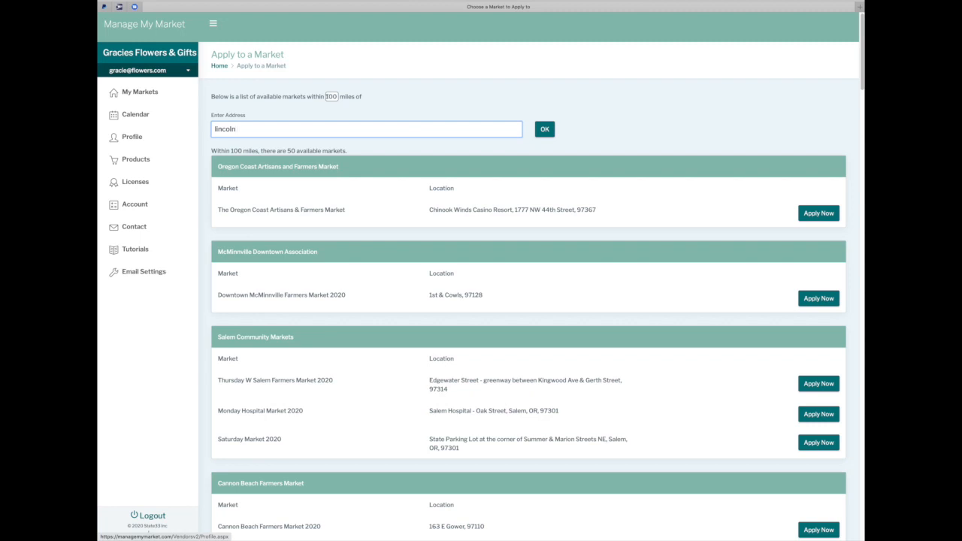
{"action": "type", "text": "Salem, OR"}
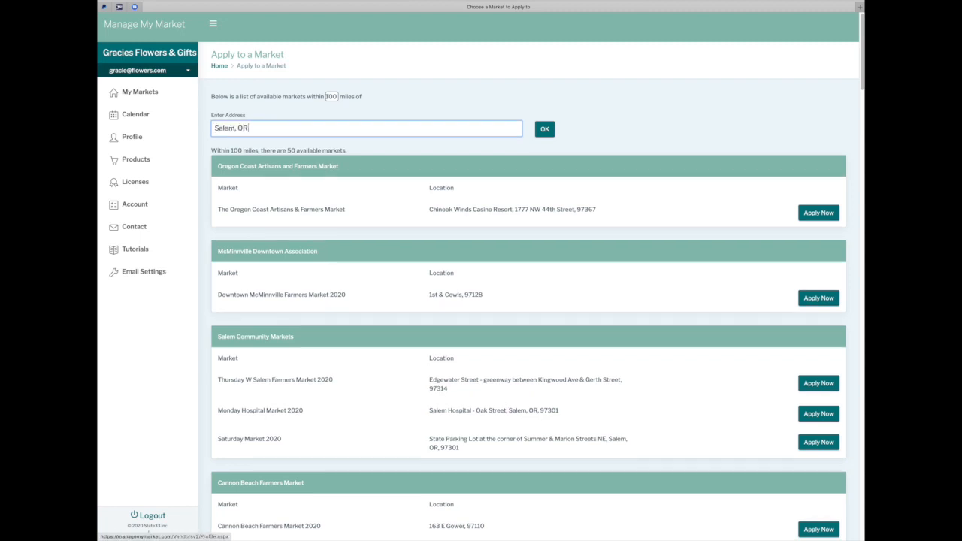
{"action": "left_click", "coordinate": [545, 131]}
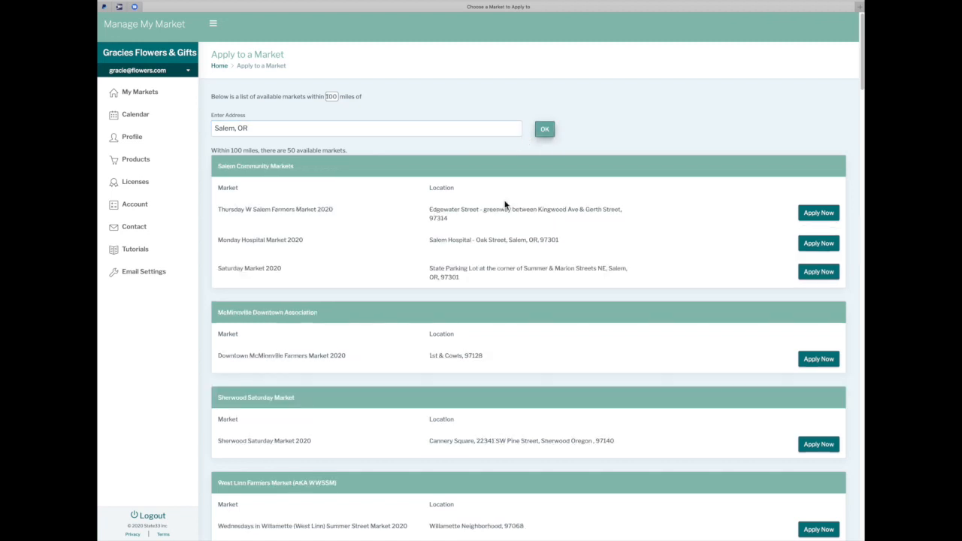
{"action": "scroll", "coordinate": [486, 234], "scroll_direction": "down", "scroll_amount": 4}
{"action": "scroll", "coordinate": [486, 234], "scroll_direction": "down", "scroll_amount": 9}
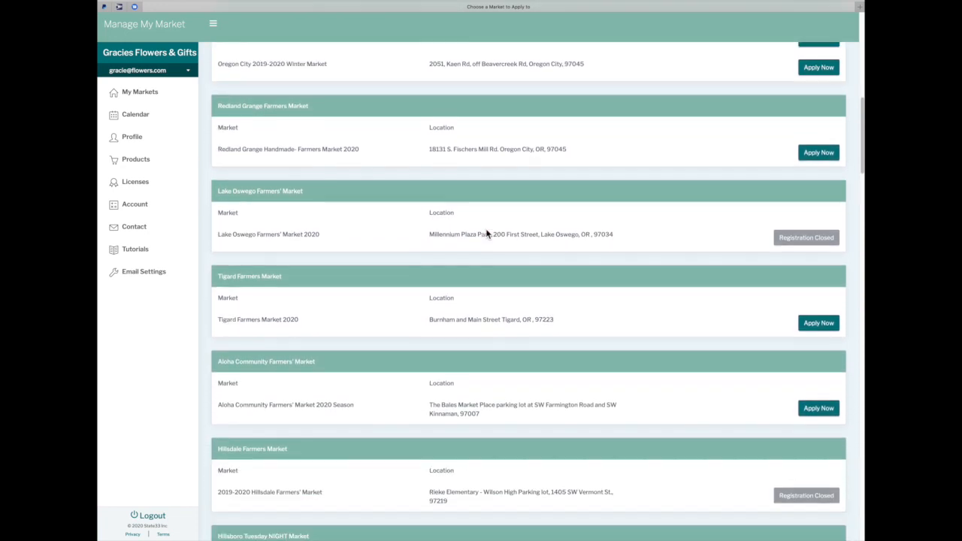
{"action": "scroll", "coordinate": [485, 233], "scroll_direction": "up", "scroll_amount": 6}
{"action": "scroll", "coordinate": [486, 233], "scroll_direction": "up", "scroll_amount": 8}
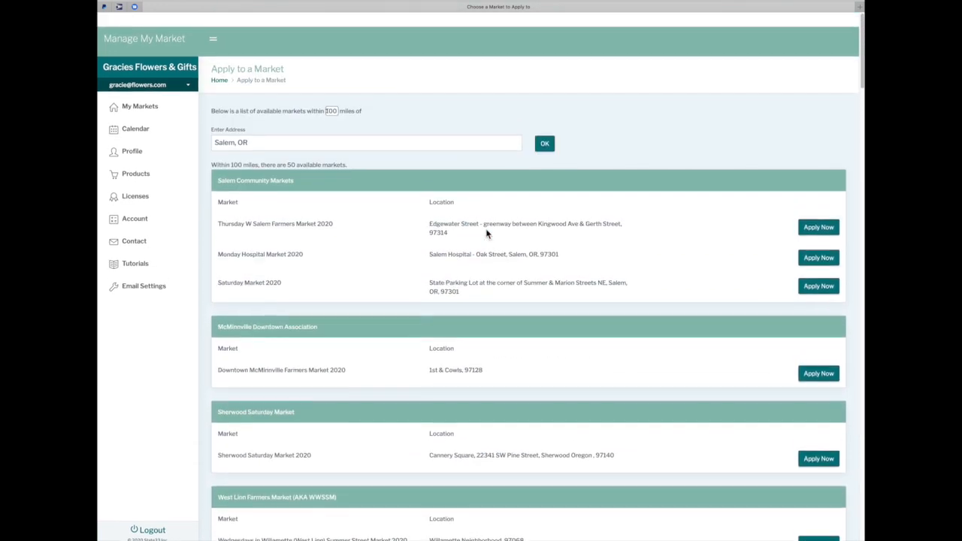
Search for markets within 100 miles of Lincoln City, OR and browse the results
{"action": "left_click_drag", "start_coordinate": [250, 131], "coordinate": [182, 133]}
{"action": "type", "text": "Lincoln City,"}
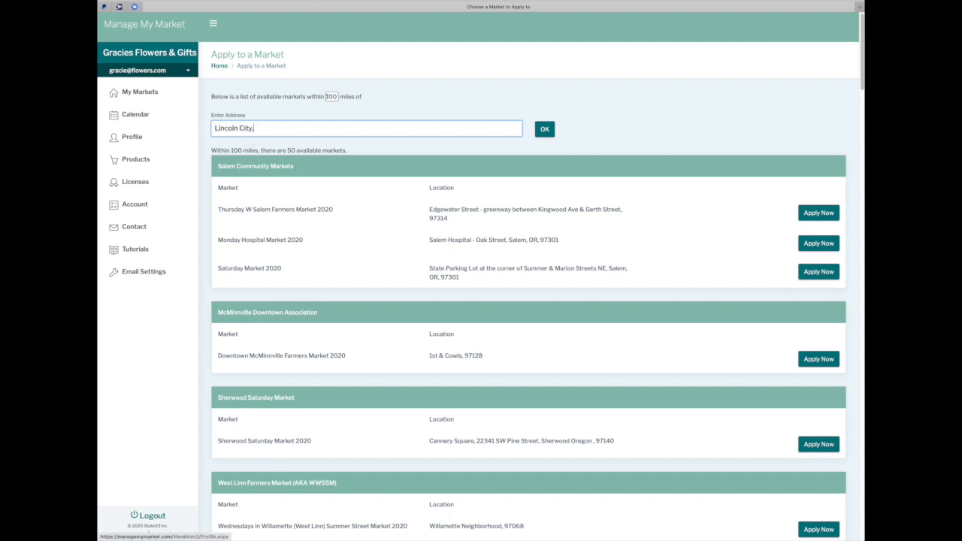
{"action": "type", "text": " OR"}
{"action": "left_click", "coordinate": [549, 132]}
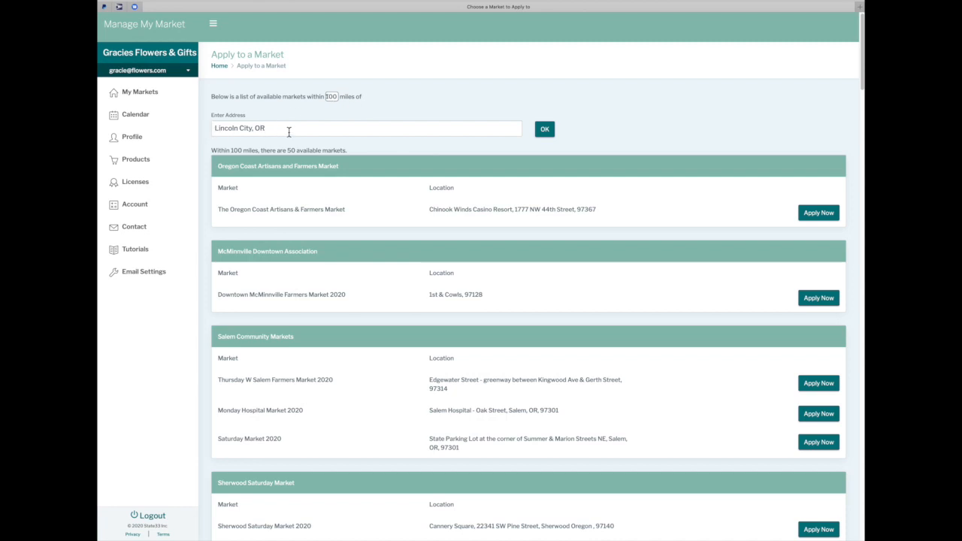
{"action": "left_click", "coordinate": [330, 96]}
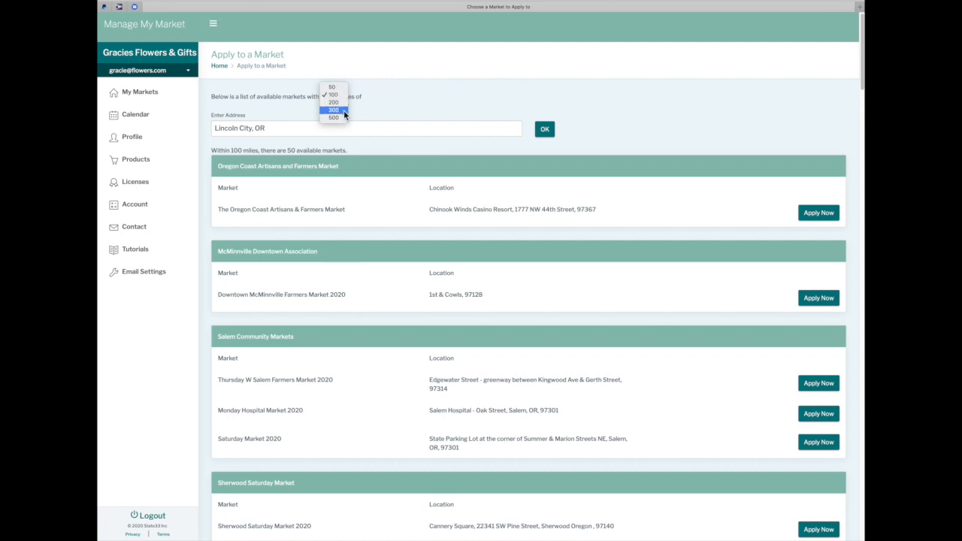
{"action": "left_click", "coordinate": [649, 100]}
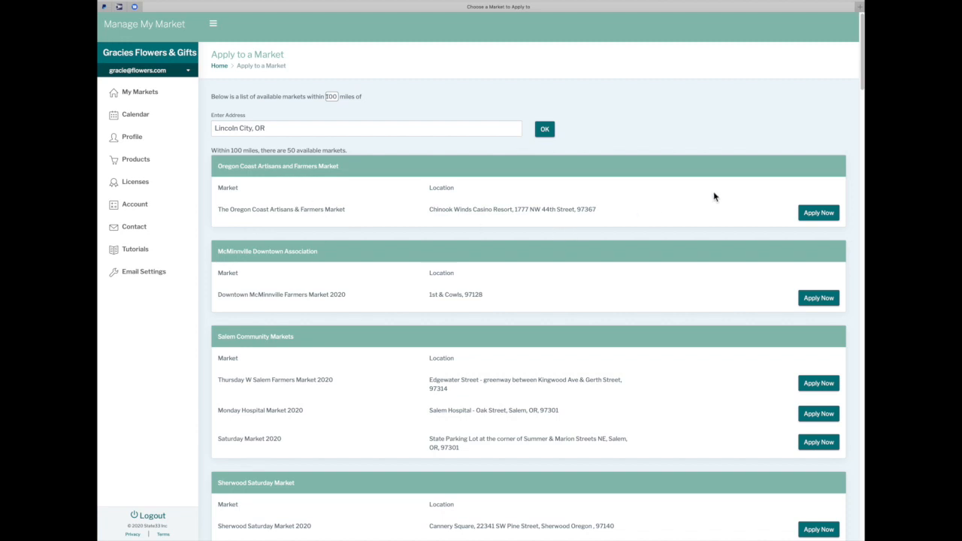
{"action": "scroll", "coordinate": [698, 229], "scroll_direction": "down", "scroll_amount": 3}
{"action": "scroll", "coordinate": [698, 232], "scroll_direction": "down", "scroll_amount": 5}
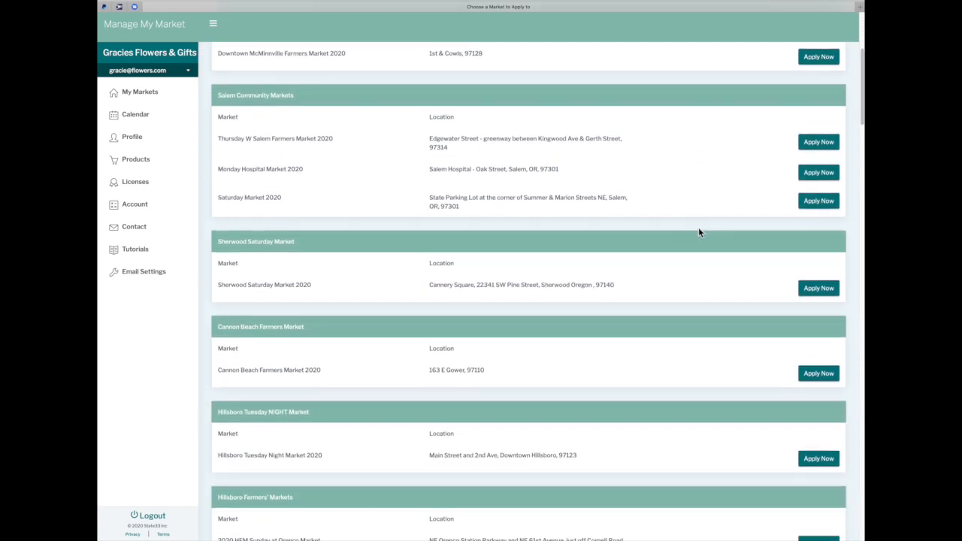
{"action": "scroll", "coordinate": [698, 232], "scroll_direction": "down", "scroll_amount": 4}
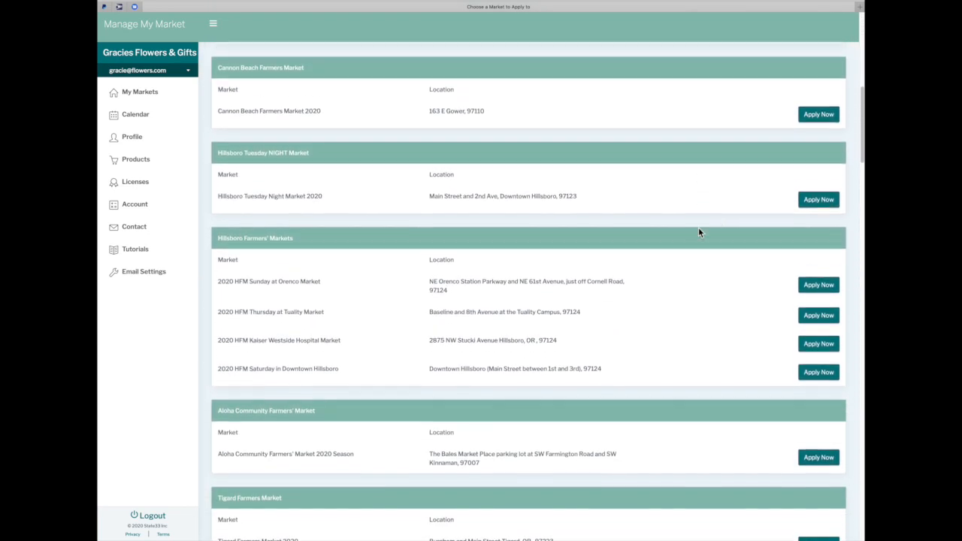
{"action": "scroll", "coordinate": [698, 232], "scroll_direction": "down", "scroll_amount": 5}
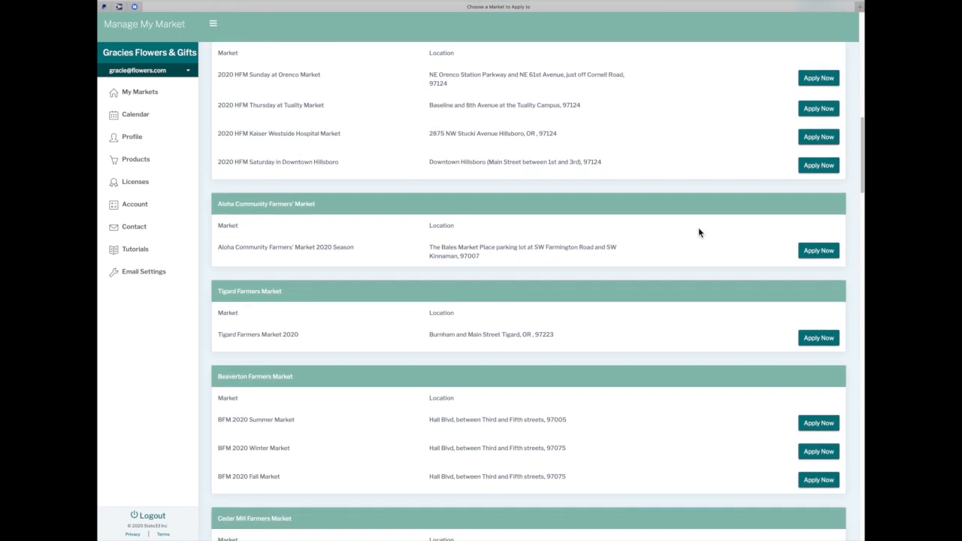
{"action": "scroll", "coordinate": [698, 232], "scroll_direction": "down", "scroll_amount": 1}
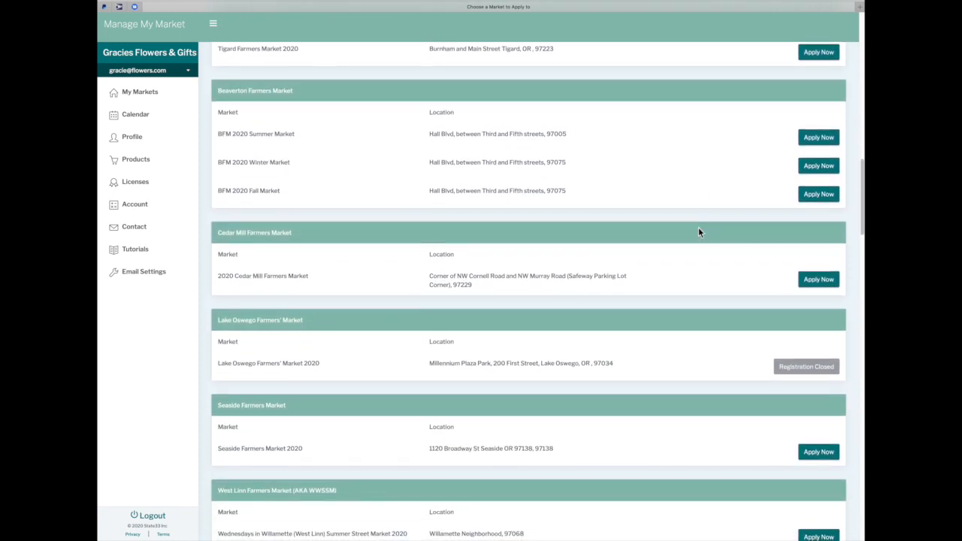
{"action": "scroll", "coordinate": [698, 232], "scroll_direction": "up", "scroll_amount": 3}
{"action": "scroll", "coordinate": [698, 232], "scroll_direction": "up", "scroll_amount": 12}
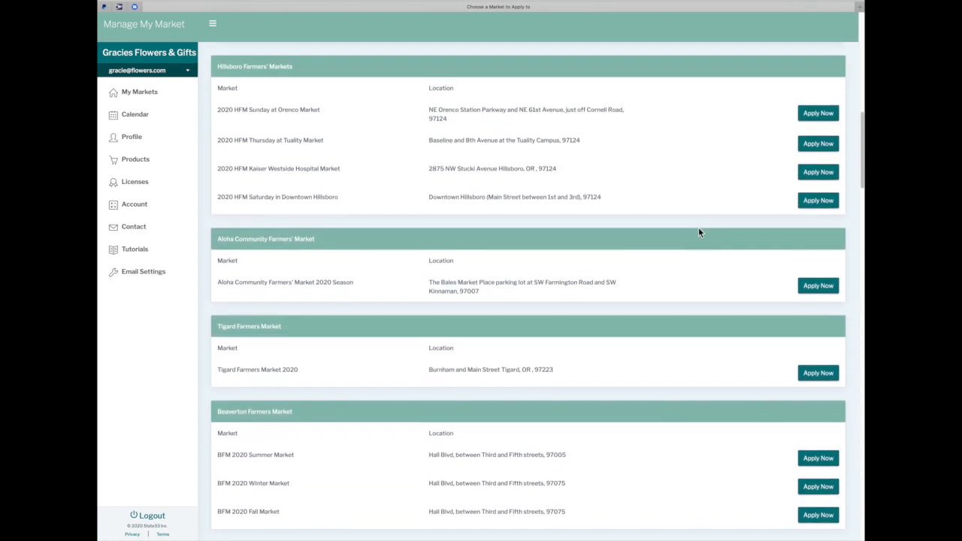
{"action": "scroll", "coordinate": [698, 232], "scroll_direction": "up", "scroll_amount": 10}
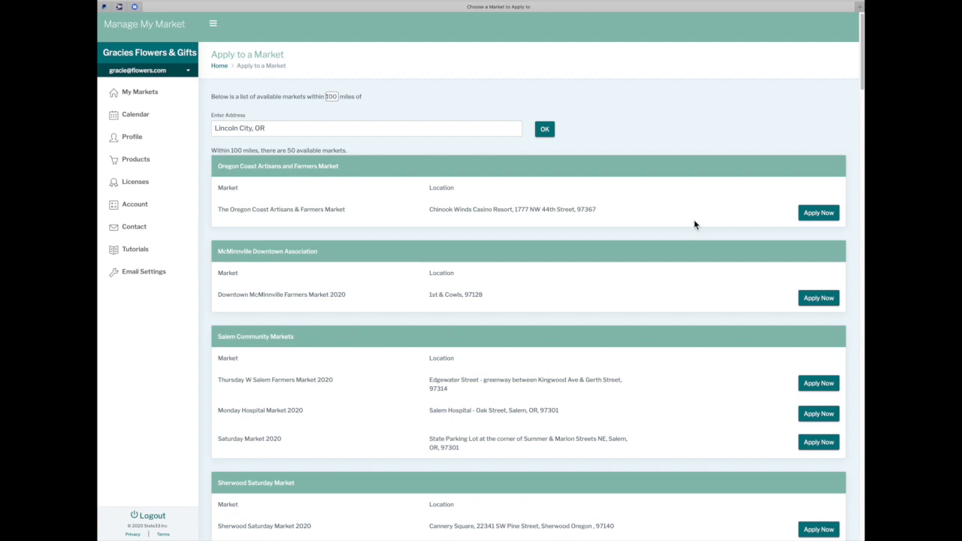
Open The Oregon Coast Artisans & Farmers Market application and review its Sunday dates, May 17–October 11
{"action": "left_click", "coordinate": [818, 216]}
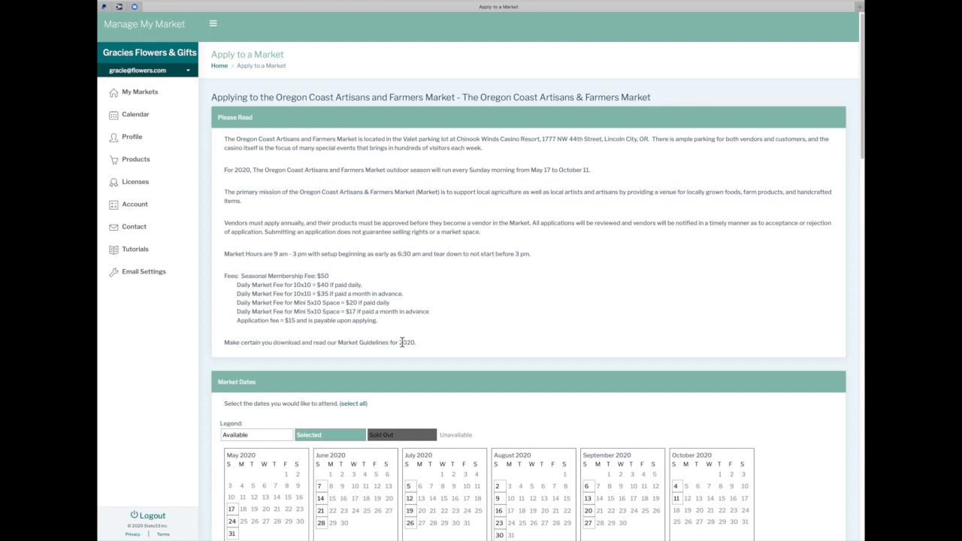
{"action": "scroll", "coordinate": [401, 341], "scroll_direction": "down", "scroll_amount": 2}
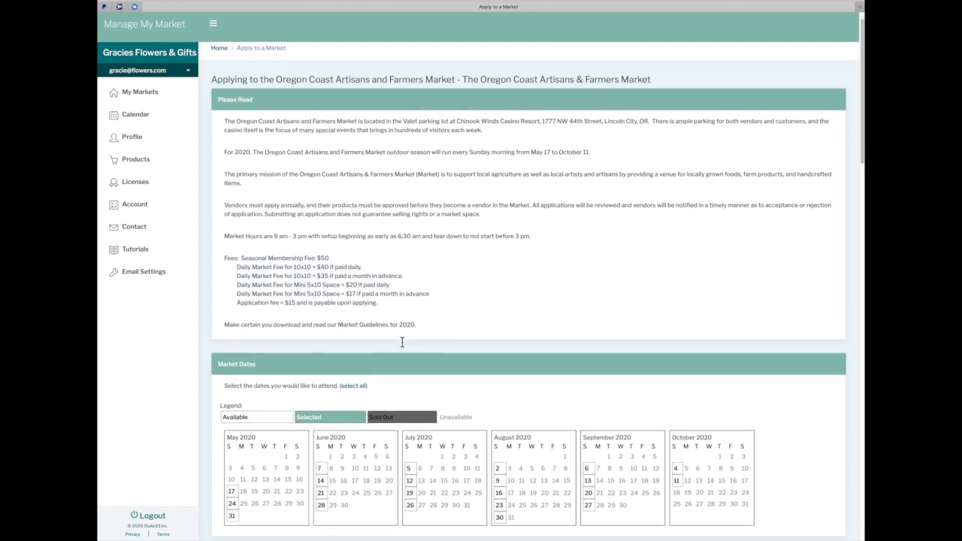
{"action": "scroll", "coordinate": [402, 345], "scroll_direction": "down", "scroll_amount": 2}
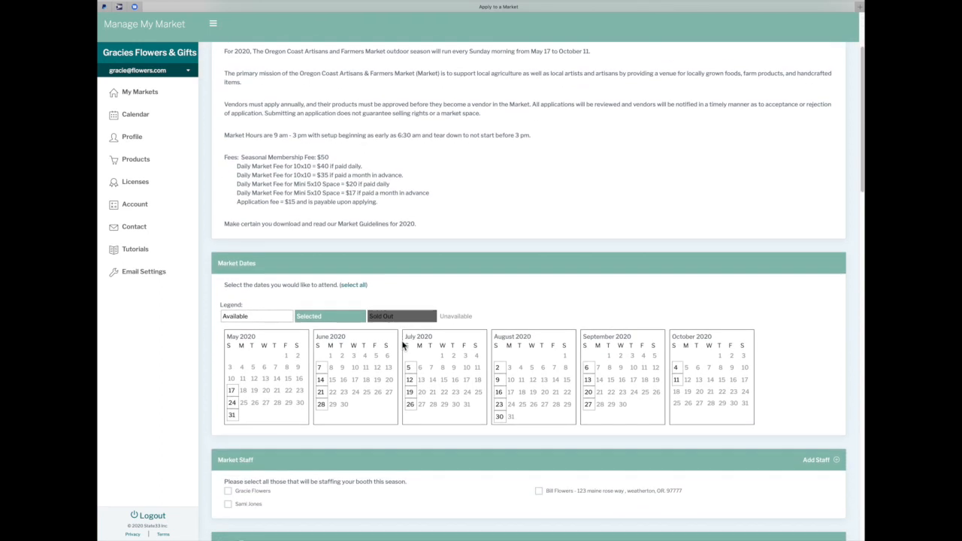
{"action": "scroll", "coordinate": [402, 344], "scroll_direction": "down", "scroll_amount": 1}
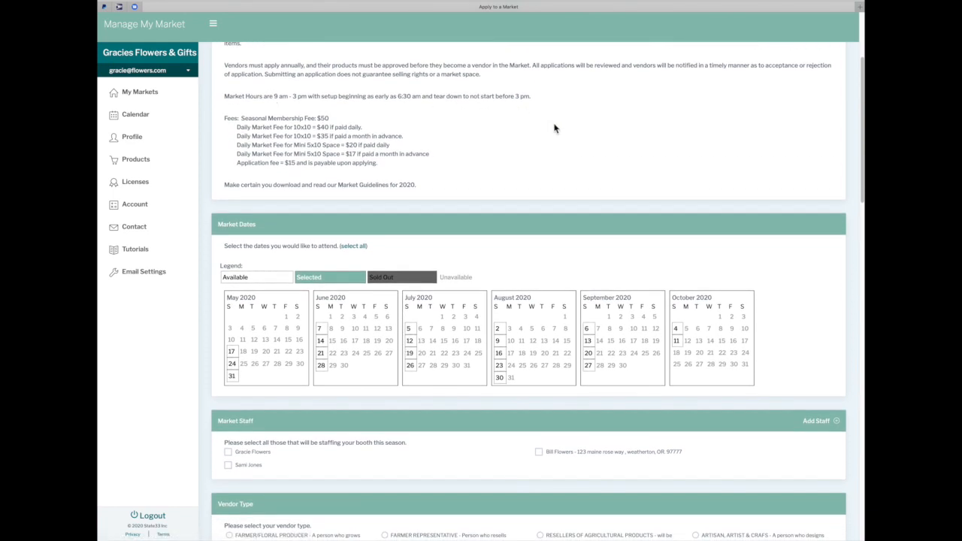
{"action": "scroll", "coordinate": [462, 139], "scroll_direction": "up", "scroll_amount": 3}
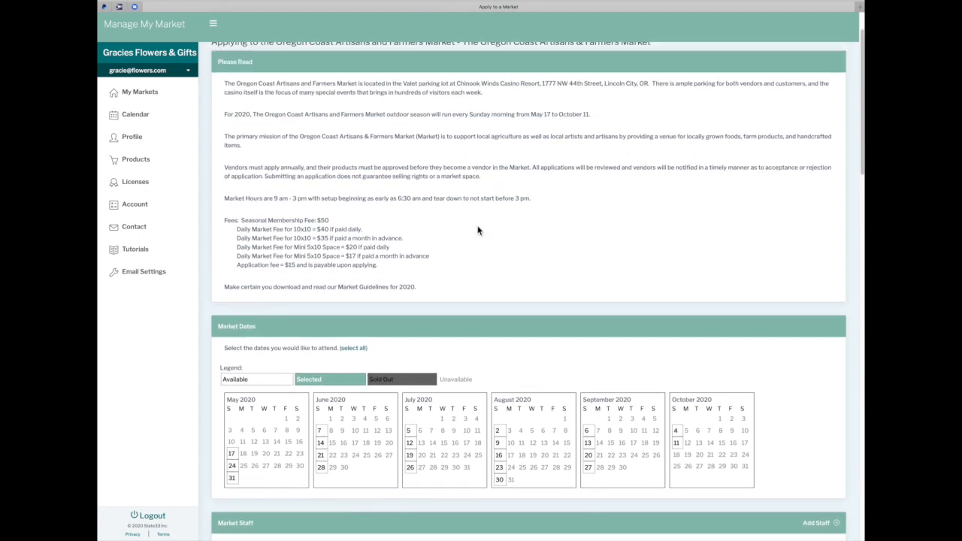
{"action": "scroll", "coordinate": [476, 258], "scroll_direction": "down", "scroll_amount": 5}
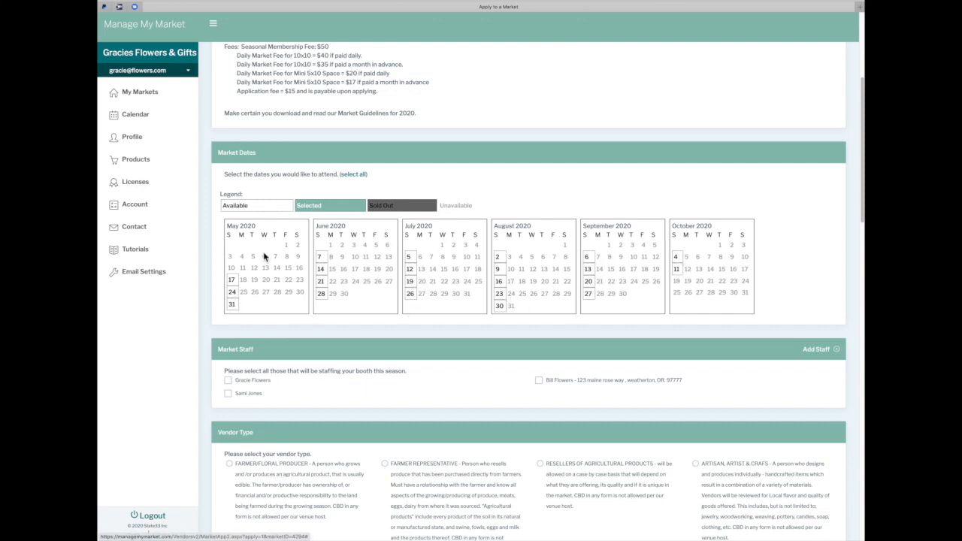
Select the Sunday market dates from May 17 through July 26
{"action": "left_click", "coordinate": [232, 279]}
{"action": "left_click", "coordinate": [233, 292]}
{"action": "left_click", "coordinate": [232, 304]}
{"action": "left_click", "coordinate": [320, 256]}
{"action": "left_click", "coordinate": [320, 269]}
{"action": "left_click", "coordinate": [321, 280]}
{"action": "left_click", "coordinate": [322, 292]}
{"action": "left_click", "coordinate": [409, 256]}
{"action": "left_click", "coordinate": [410, 268]}
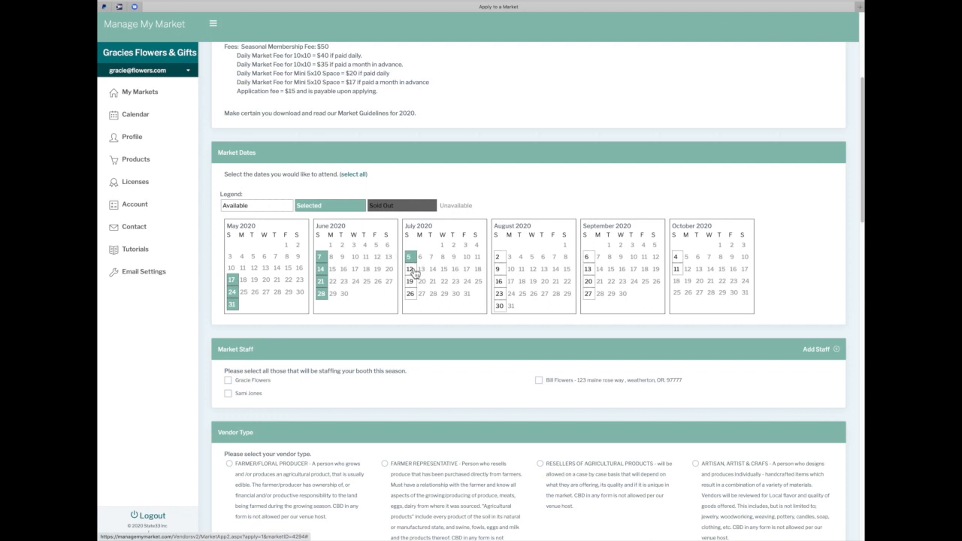
{"action": "left_click", "coordinate": [410, 280]}
{"action": "left_click", "coordinate": [409, 292]}
Select the remaining Sunday market dates from August 2 through October 11
{"action": "left_click", "coordinate": [497, 257]}
{"action": "left_click", "coordinate": [499, 282]}
{"action": "left_click", "coordinate": [499, 293]}
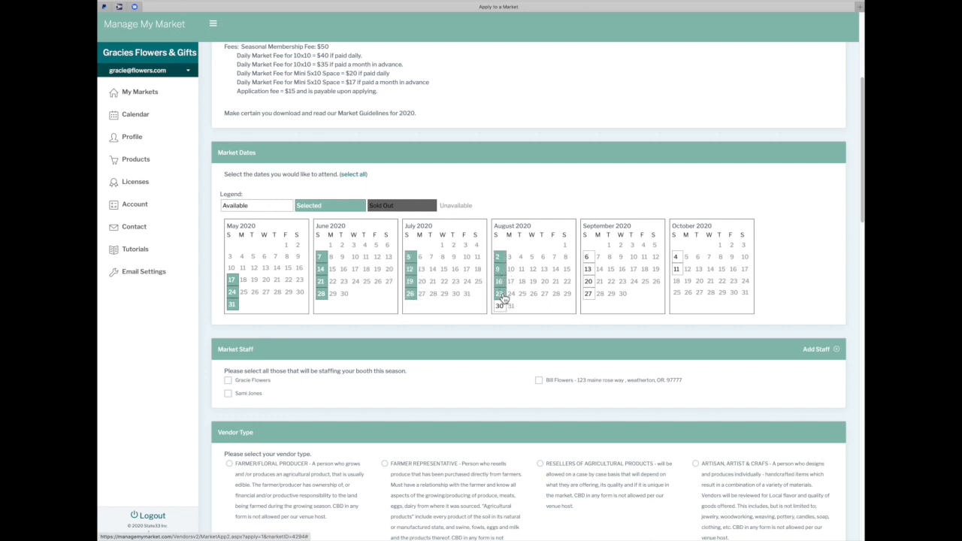
{"action": "left_click", "coordinate": [500, 307]}
{"action": "left_click", "coordinate": [587, 256]}
{"action": "left_click", "coordinate": [590, 269]}
{"action": "left_click", "coordinate": [589, 281]}
{"action": "left_click", "coordinate": [589, 293]}
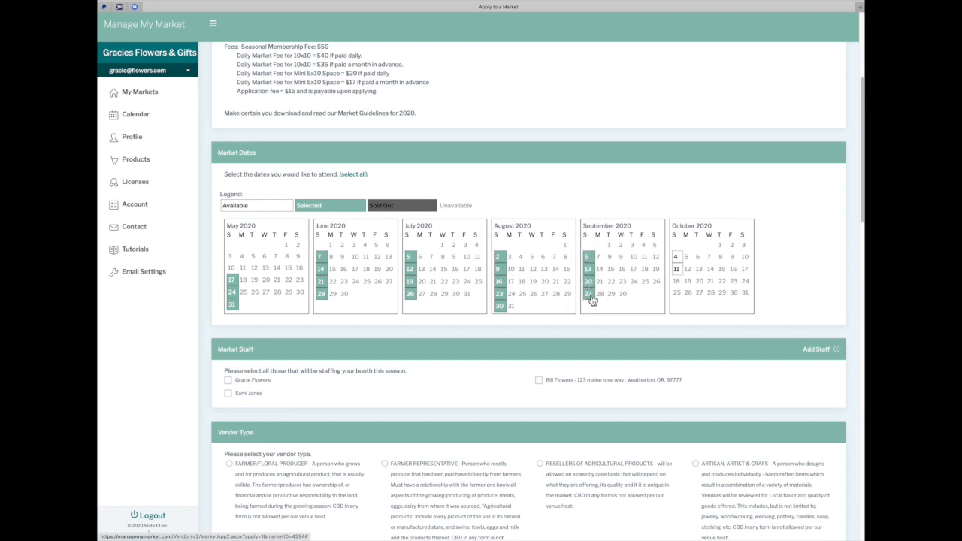
{"action": "left_click", "coordinate": [675, 257]}
{"action": "left_click", "coordinate": [677, 268]}
{"action": "scroll", "coordinate": [168, 336], "scroll_direction": "down", "scroll_amount": 3}
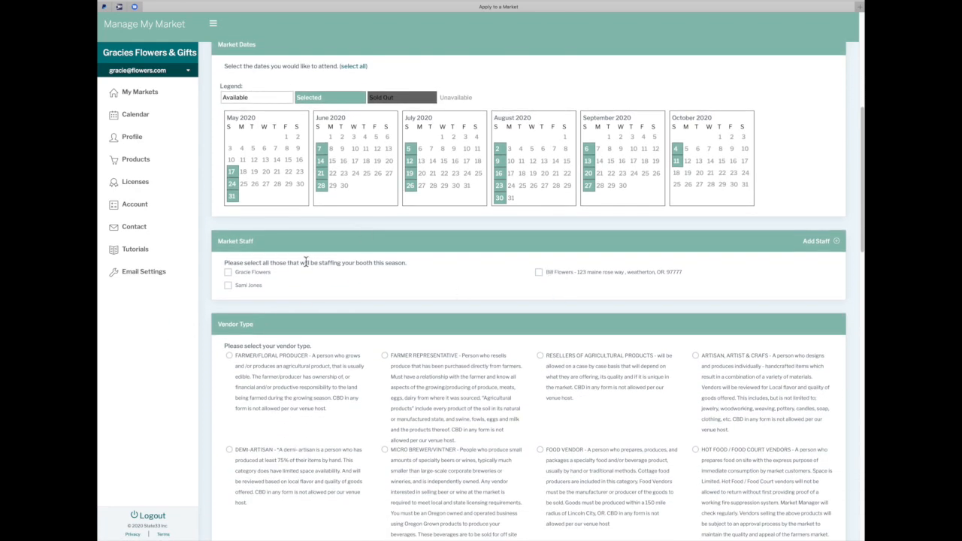
Tick both listed staff members and set the vendor type to FARMER/FLORAL PRODUCER
{"action": "left_click", "coordinate": [227, 273]}
{"action": "left_click", "coordinate": [230, 288]}
{"action": "scroll", "coordinate": [315, 285], "scroll_direction": "down", "scroll_amount": 5}
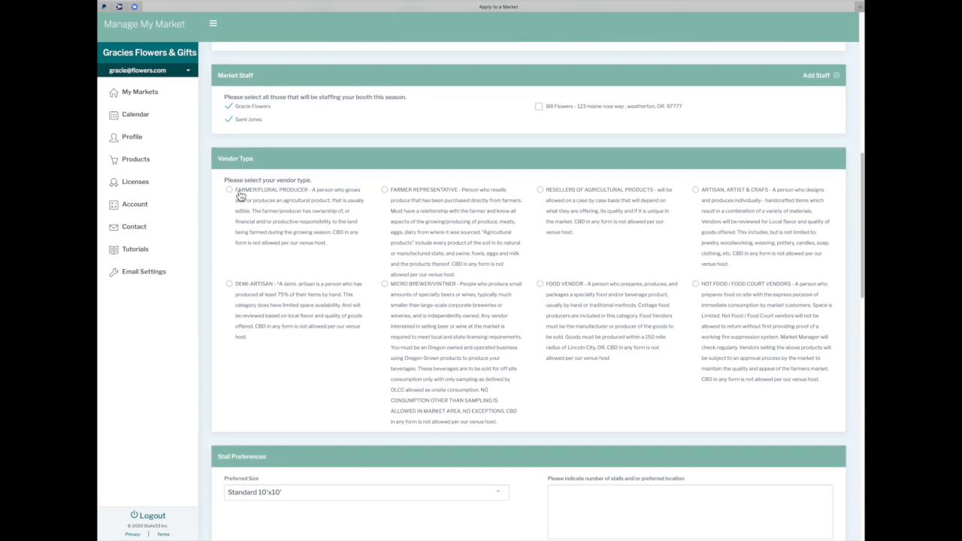
{"action": "left_click", "coordinate": [231, 194]}
{"action": "scroll", "coordinate": [397, 236], "scroll_direction": "down", "scroll_amount": 1}
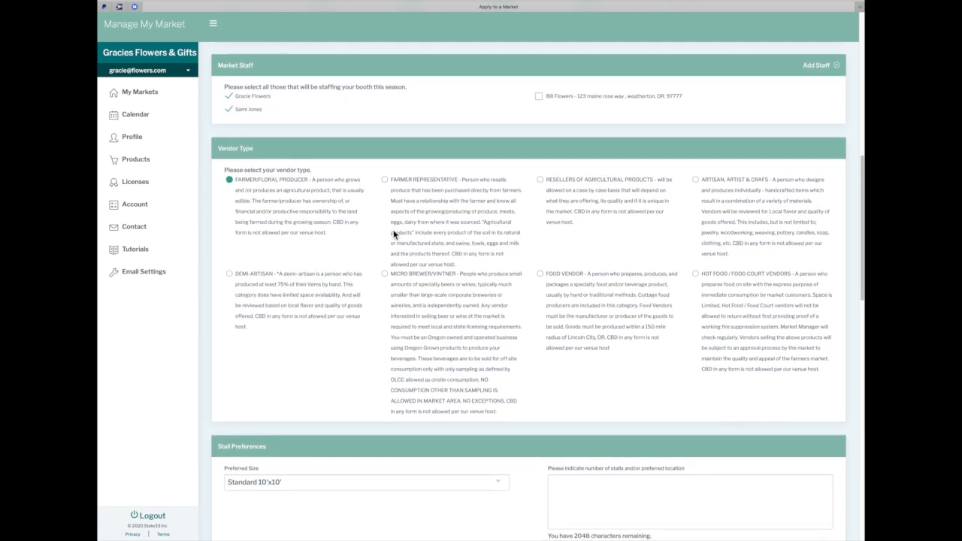
{"action": "left_click", "coordinate": [696, 183]}
{"action": "left_click", "coordinate": [230, 182]}
{"action": "scroll", "coordinate": [309, 304], "scroll_direction": "down", "scroll_amount": 5}
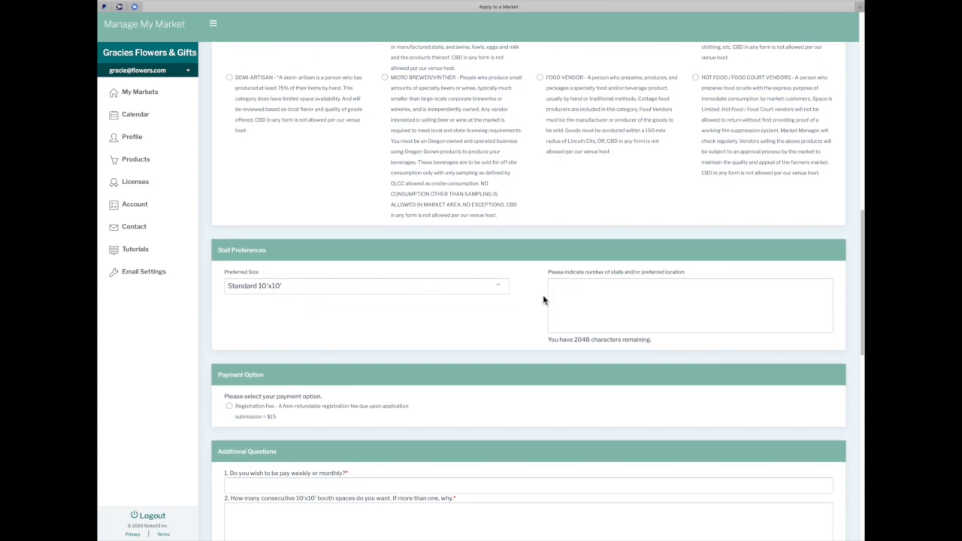
Request 1 mid-market stall in the stall location note
{"action": "left_click", "coordinate": [571, 296]}
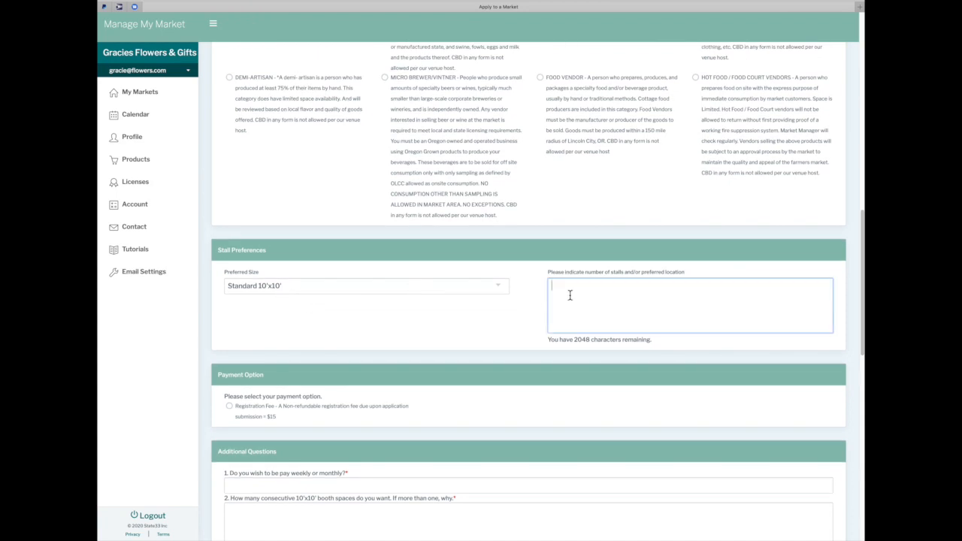
{"action": "type", "text": "1 midd"}
{"action": "key", "text": "BackSpace"}
{"action": "type", "text": "market please"}
{"action": "scroll", "coordinate": [314, 425], "scroll_direction": "down", "scroll_amount": 2}
{"action": "scroll", "coordinate": [314, 425], "scroll_direction": "down", "scroll_amount": 1}
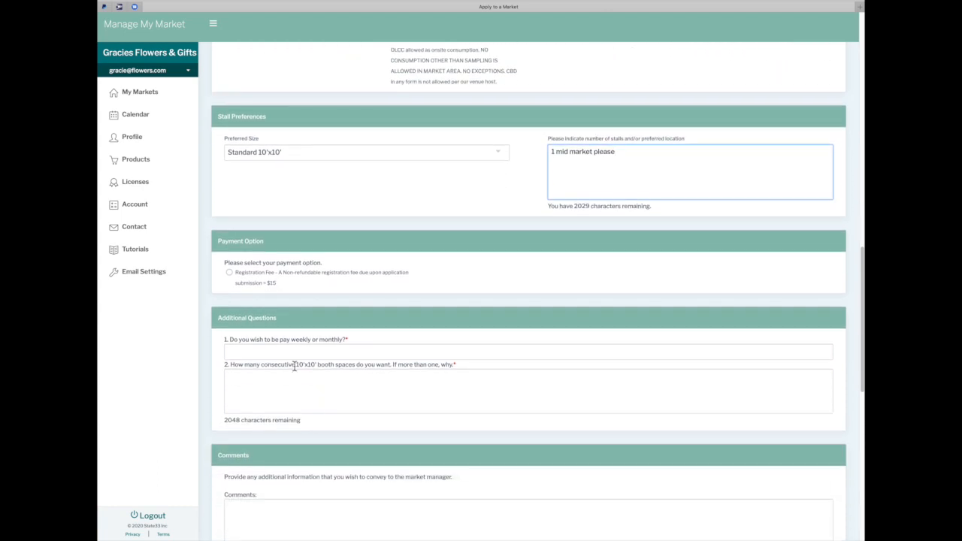
Choose the $15 registration fee and answer 'weekly' and '2 - large floral display of cut flowers'
{"action": "left_click", "coordinate": [230, 275]}
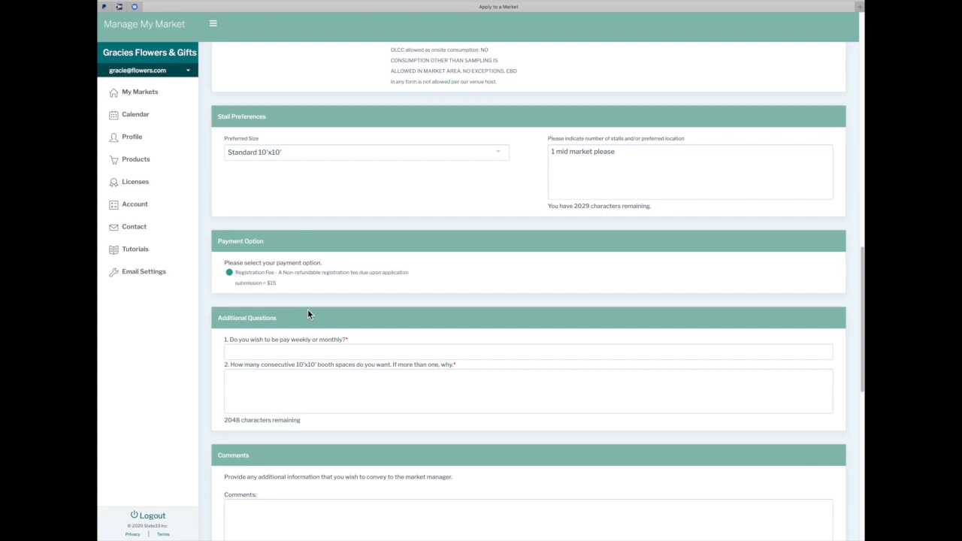
{"action": "scroll", "coordinate": [308, 314], "scroll_direction": "down", "scroll_amount": 2}
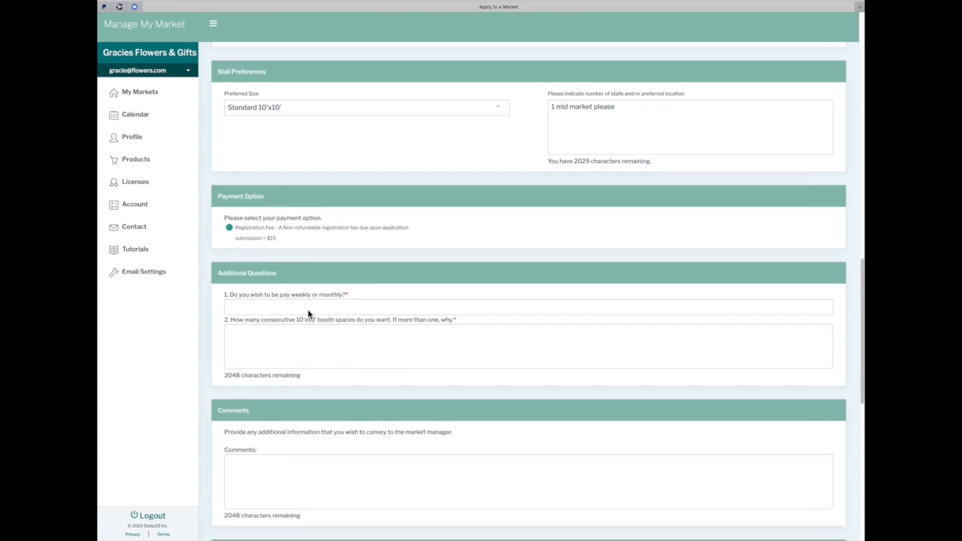
{"action": "left_click", "coordinate": [284, 271]}
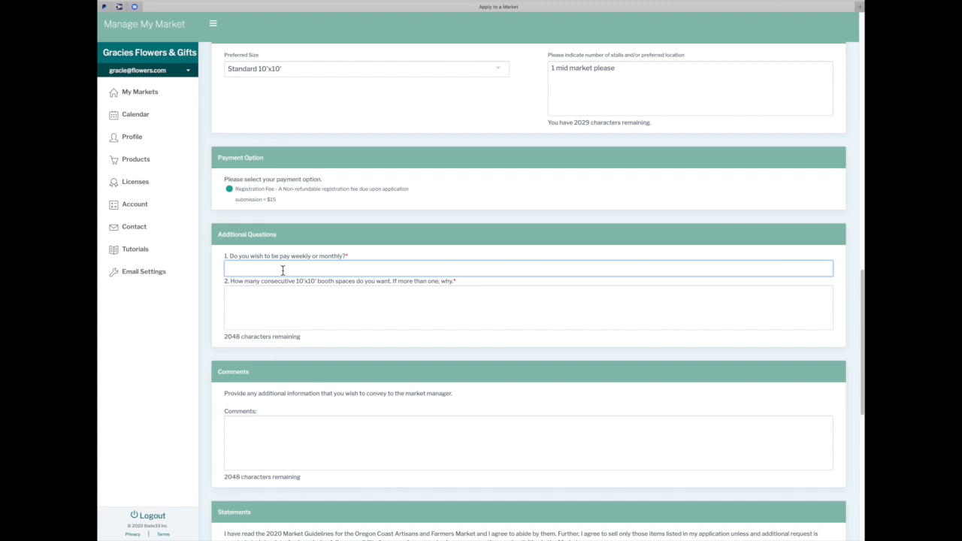
{"action": "type", "text": "weeklky"}
{"action": "key", "text": "BackSpace"}
{"action": "key", "text": "BackSpace"}
{"action": "left_click", "coordinate": [264, 295]}
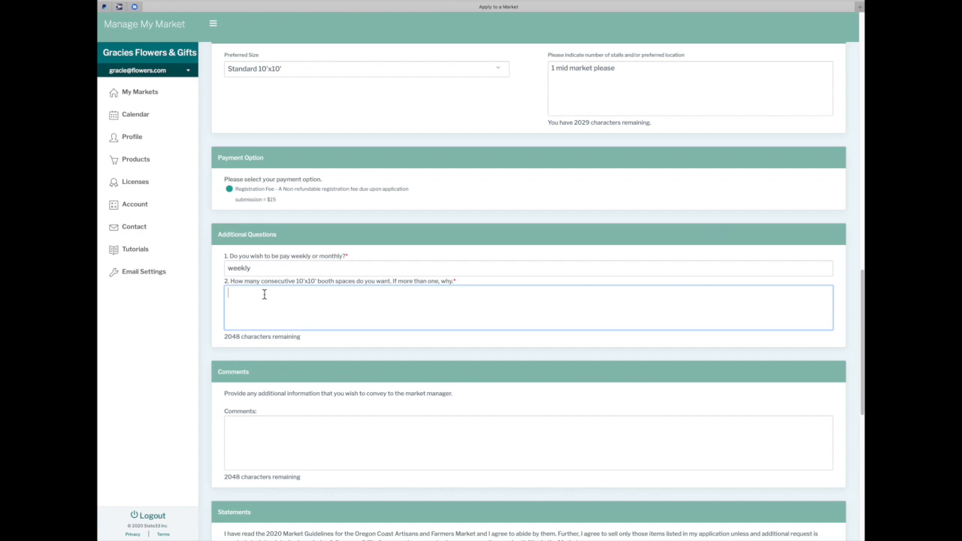
{"action": "type", "text": "2 - large floral display of cut flowers"}
{"action": "scroll", "coordinate": [299, 380], "scroll_direction": "down", "scroll_amount": 2}
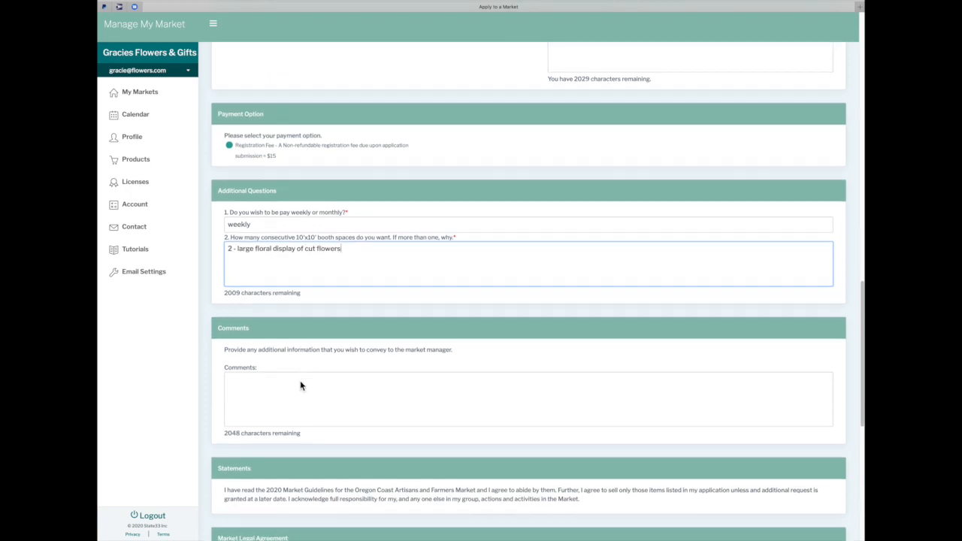
Comment: please face me to the east, flowers don't do well in afternoon heat
{"action": "left_click", "coordinate": [264, 350]}
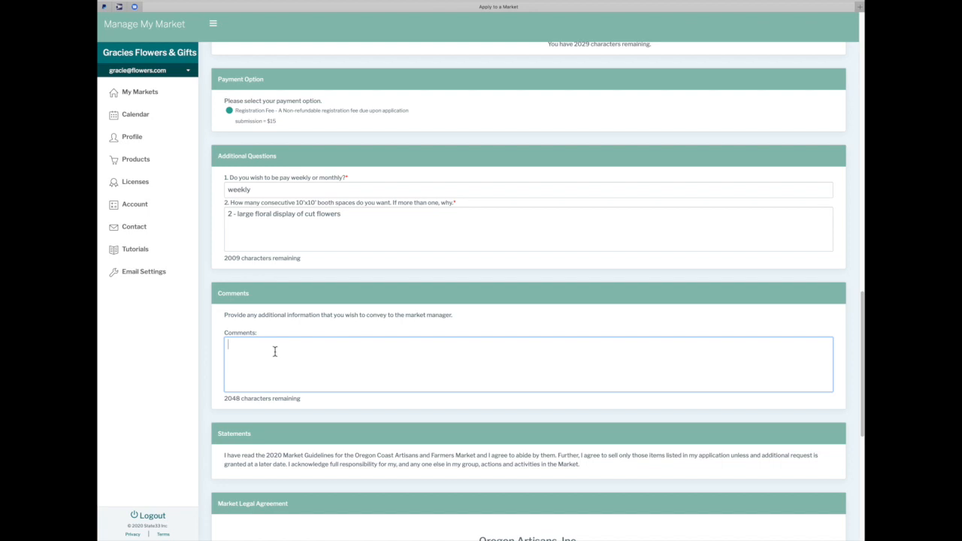
{"action": "type", "text": "please face me to the east if you can"}
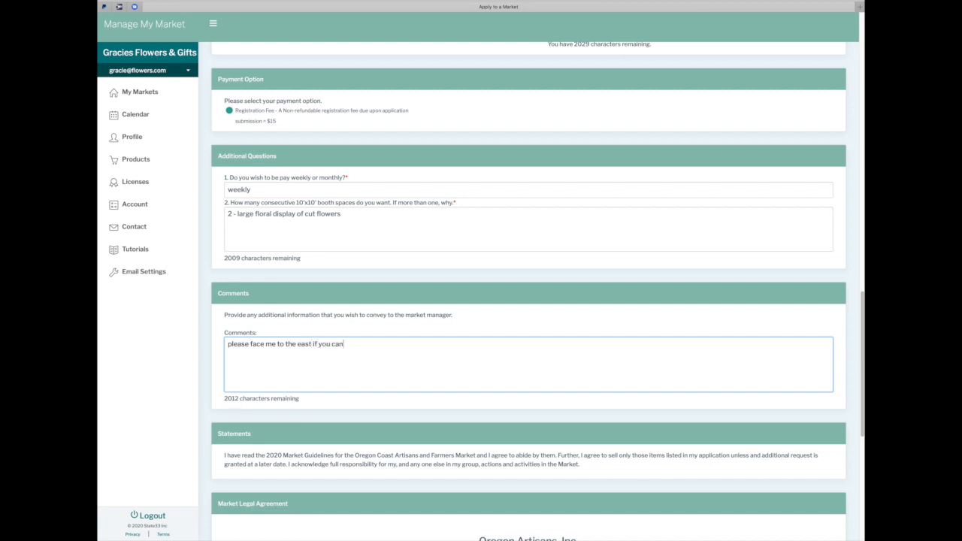
{"action": "type", "text": " bacause flowers don't do well in"}
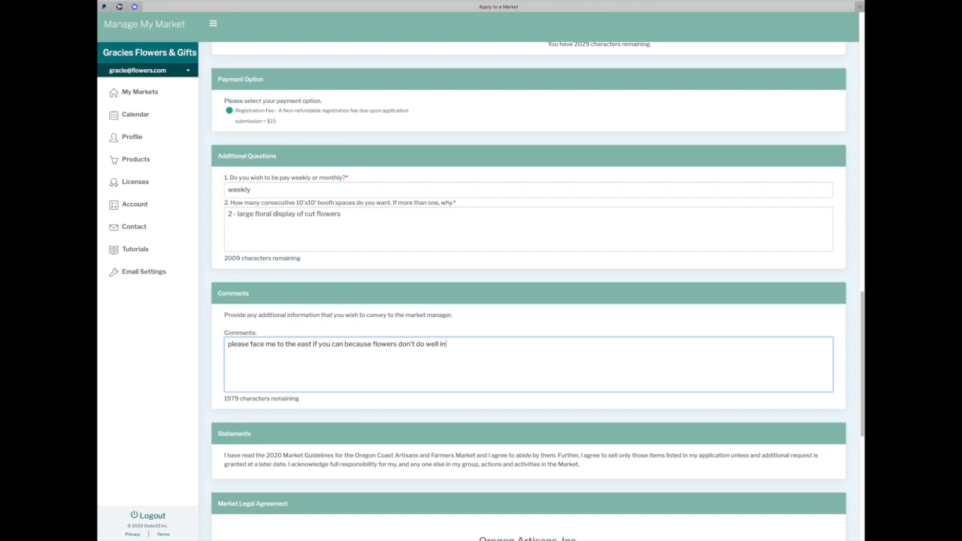
{"action": "type", "text": " afternoon heat"}
{"action": "scroll", "coordinate": [423, 371], "scroll_direction": "down", "scroll_amount": 2}
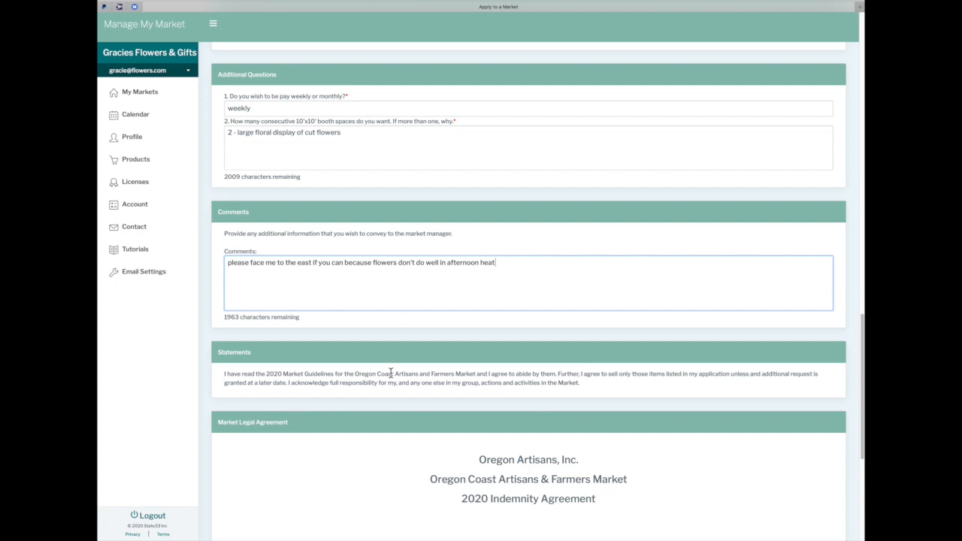
{"action": "scroll", "coordinate": [391, 372], "scroll_direction": "down", "scroll_amount": 3}
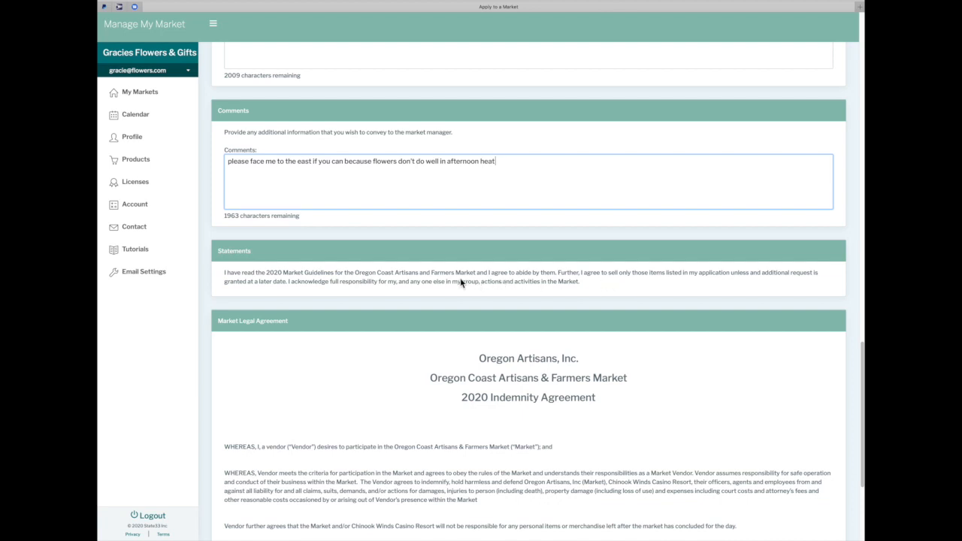
Tick 'I agree to the above terms' and enter the vendor's name as electronic signature
{"action": "scroll", "coordinate": [460, 283], "scroll_direction": "down", "scroll_amount": 1}
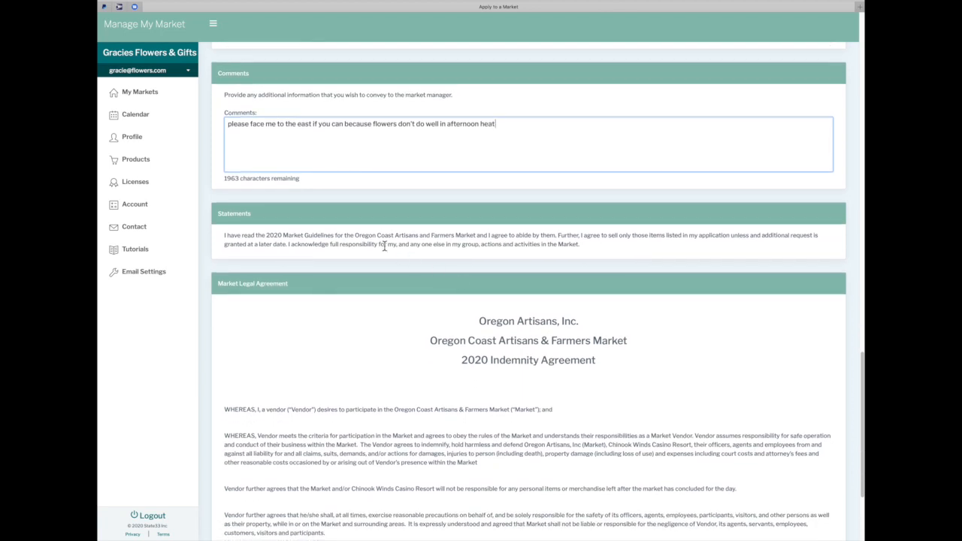
{"action": "scroll", "coordinate": [381, 244], "scroll_direction": "down", "scroll_amount": 1}
{"action": "scroll", "coordinate": [381, 246], "scroll_direction": "down", "scroll_amount": 1}
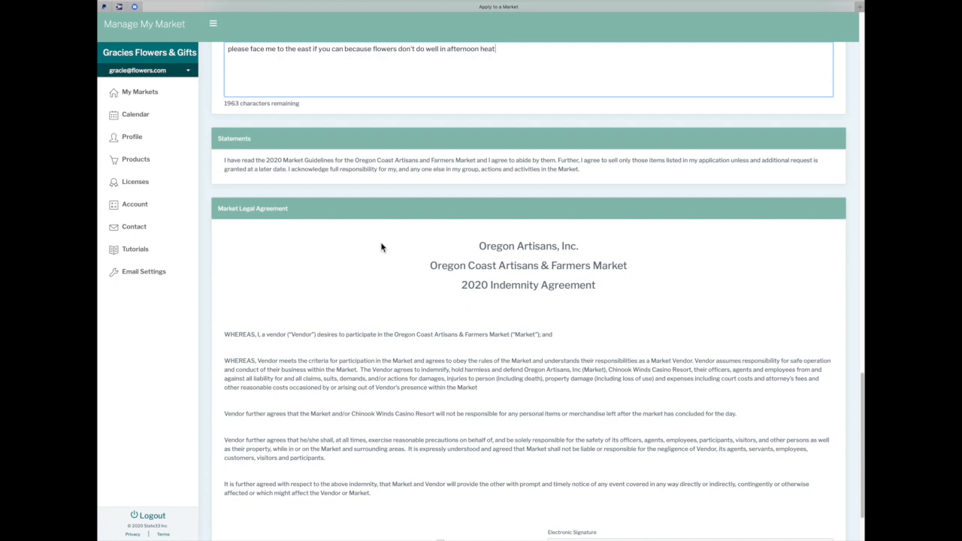
{"action": "scroll", "coordinate": [381, 246], "scroll_direction": "down", "scroll_amount": 2}
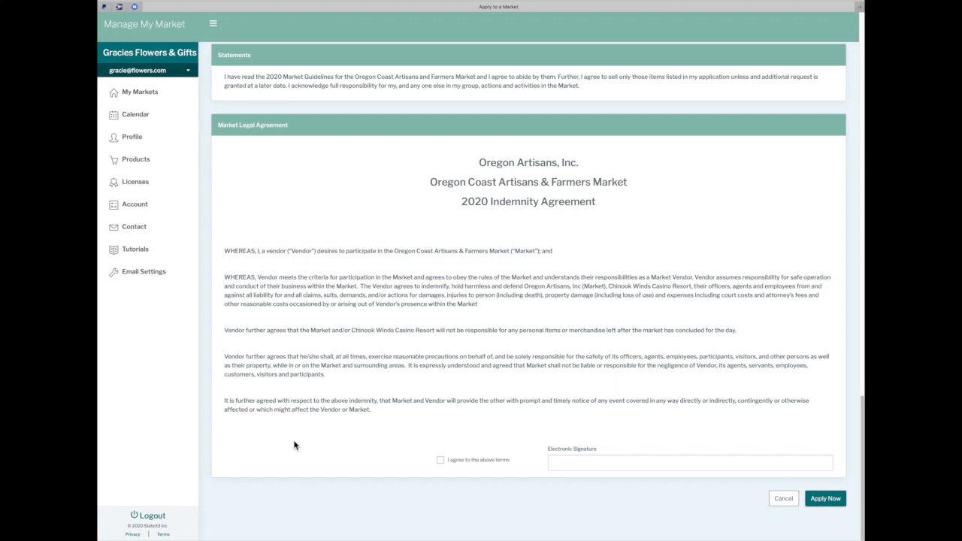
{"action": "left_click", "coordinate": [443, 464]}
{"action": "left_click", "coordinate": [571, 463]}
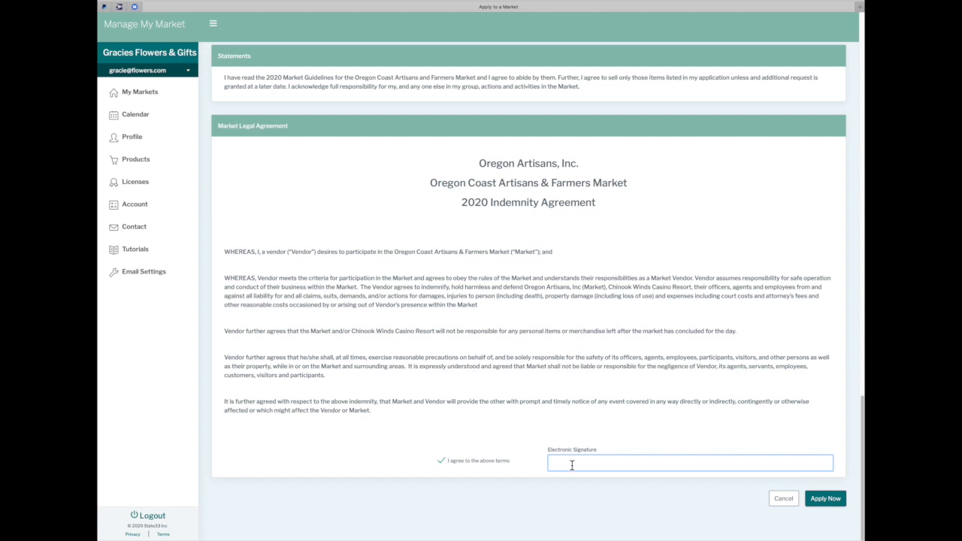
{"action": "type", "text": "Graciee"}
{"action": "key", "text": "BackSpace"}
{"action": "type", "text": "Flowers"}
Submit the Oregon Coast market application with Apply Now
{"action": "left_click", "coordinate": [830, 504]}
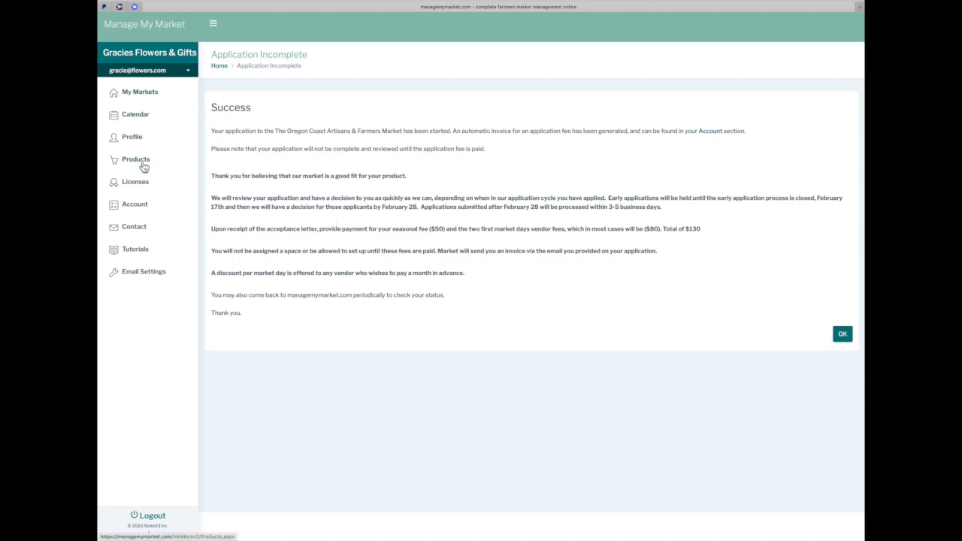
Show the Licensing page with no Department of Agriculture license on file
{"action": "left_click", "coordinate": [142, 186]}
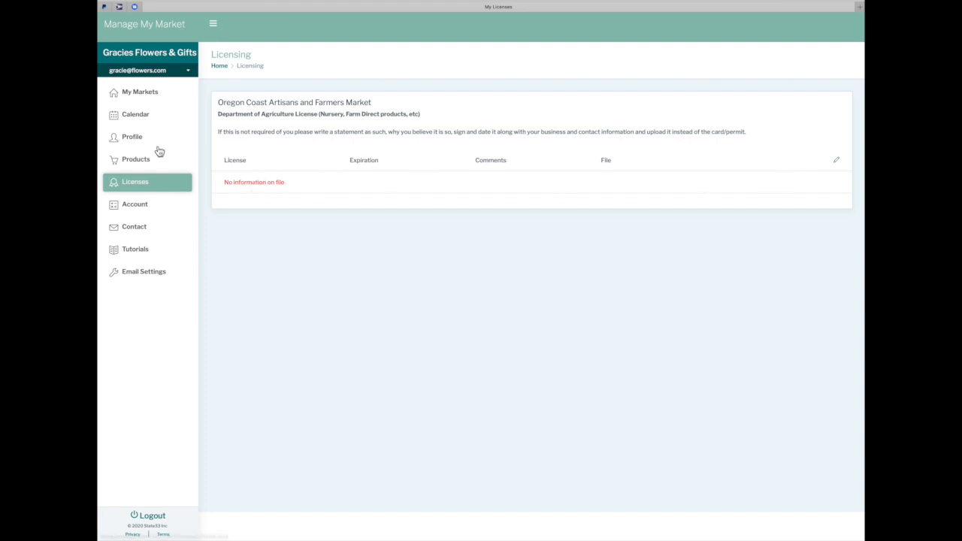
Add a Bakery Items > Bagels product available June, August and September
{"action": "left_click", "coordinate": [141, 161]}
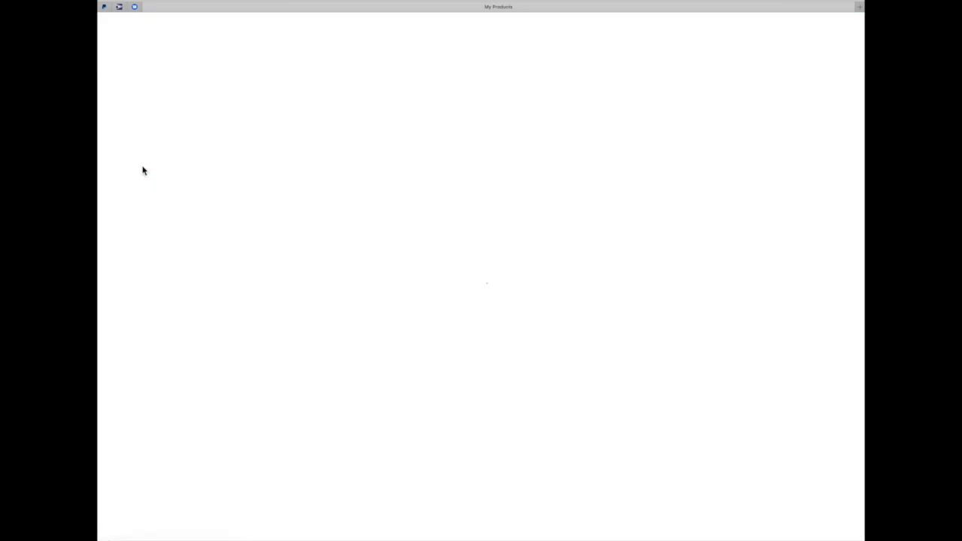
{"action": "left_click", "coordinate": [847, 96]}
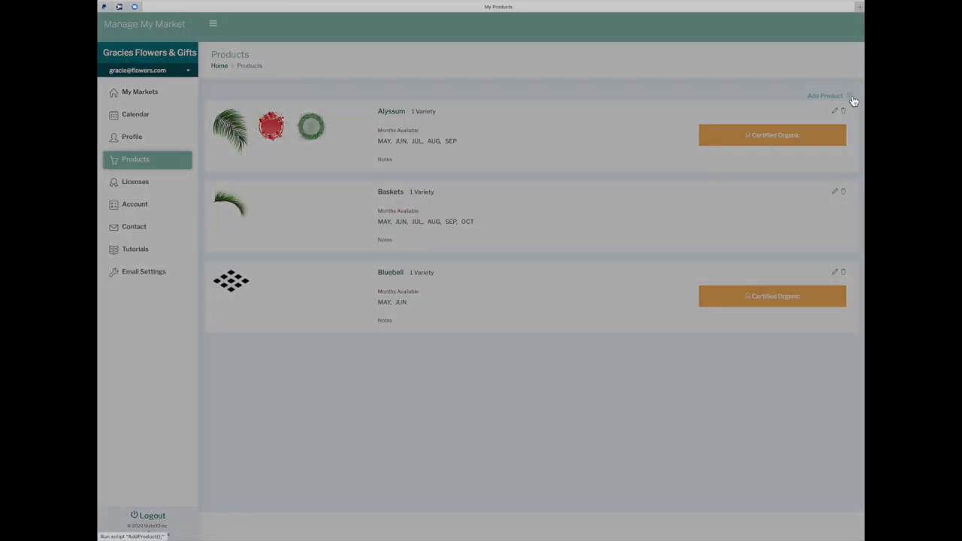
{"action": "left_click", "coordinate": [474, 90]}
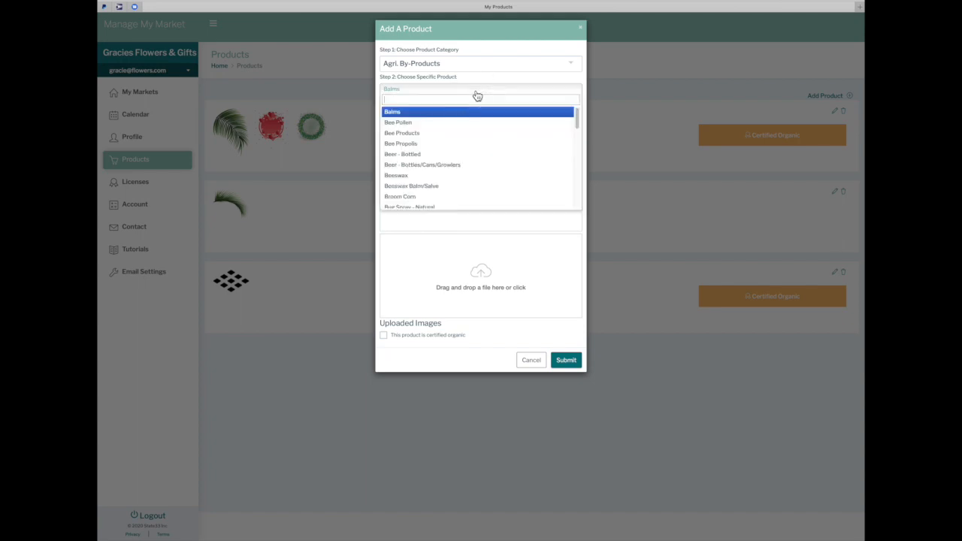
{"action": "left_click", "coordinate": [572, 66]}
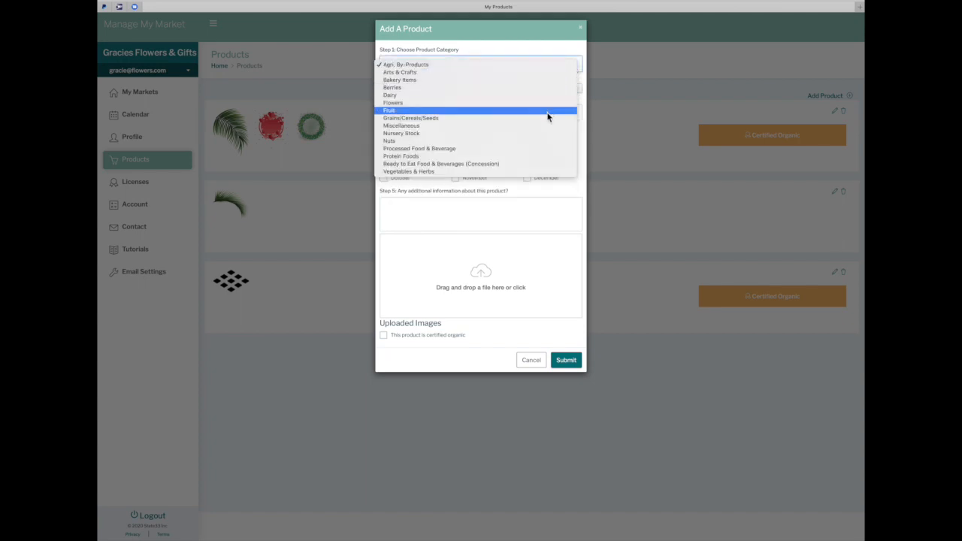
{"action": "left_click", "coordinate": [528, 80]}
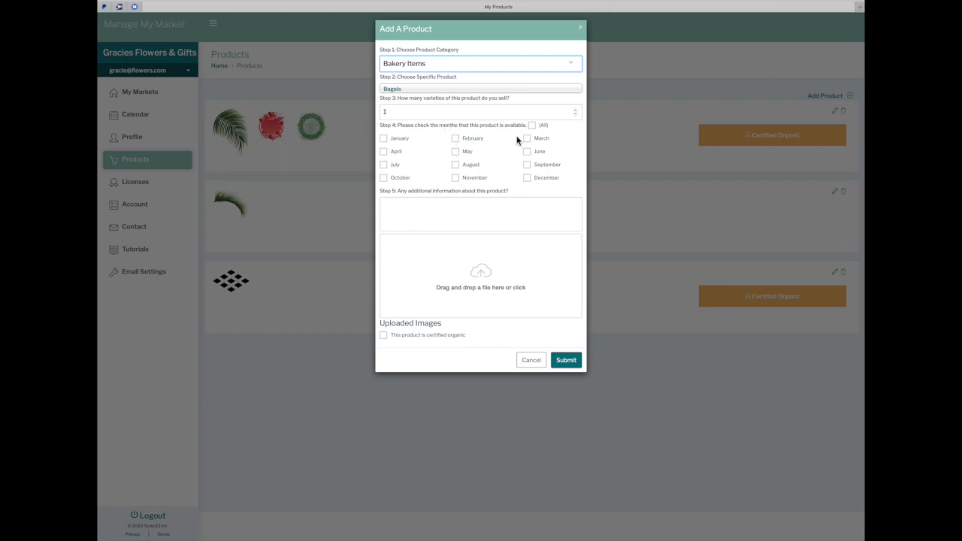
{"action": "left_click", "coordinate": [528, 152]}
{"action": "left_click", "coordinate": [463, 168]}
{"action": "left_click", "coordinate": [528, 166]}
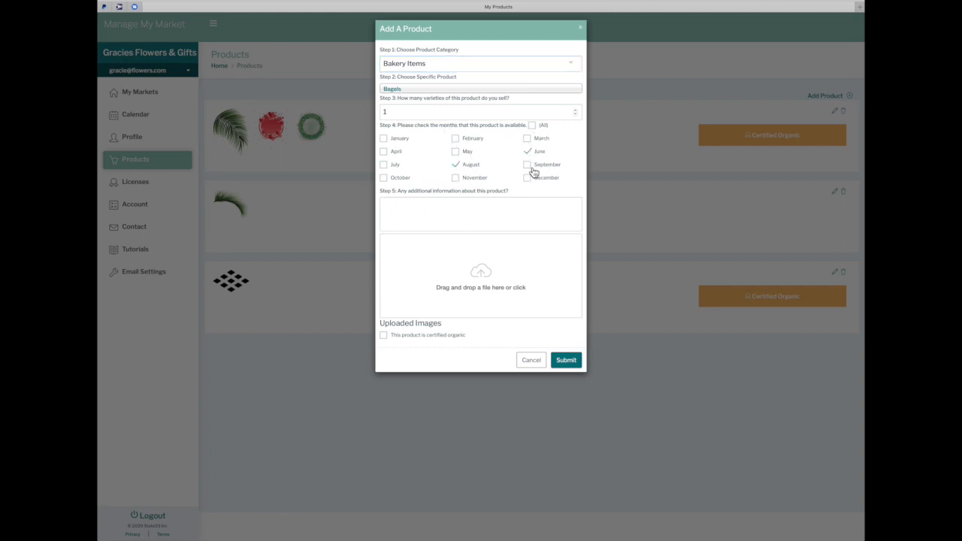
{"action": "left_click", "coordinate": [566, 359]}
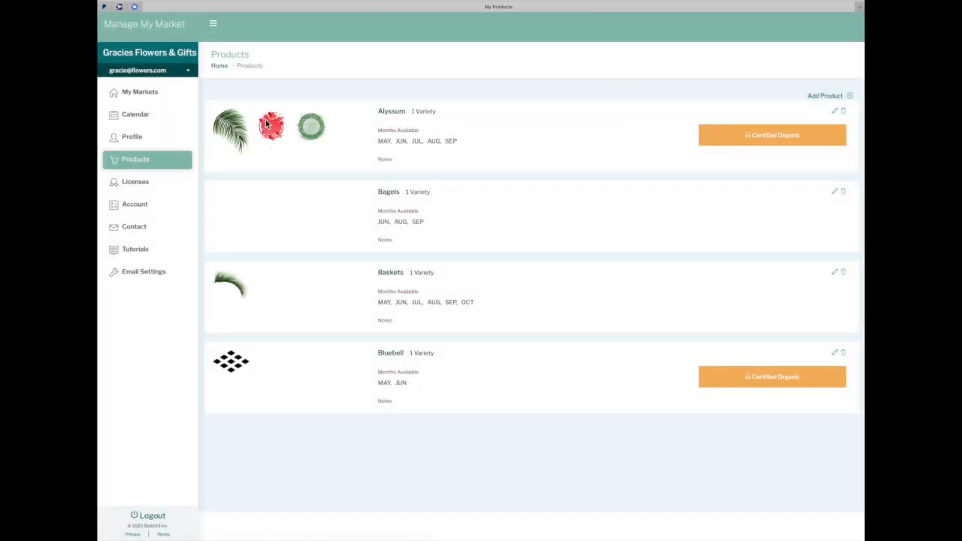
Review the four license types on the Licensing page, none on file, then view the Account page
{"action": "left_click", "coordinate": [137, 183]}
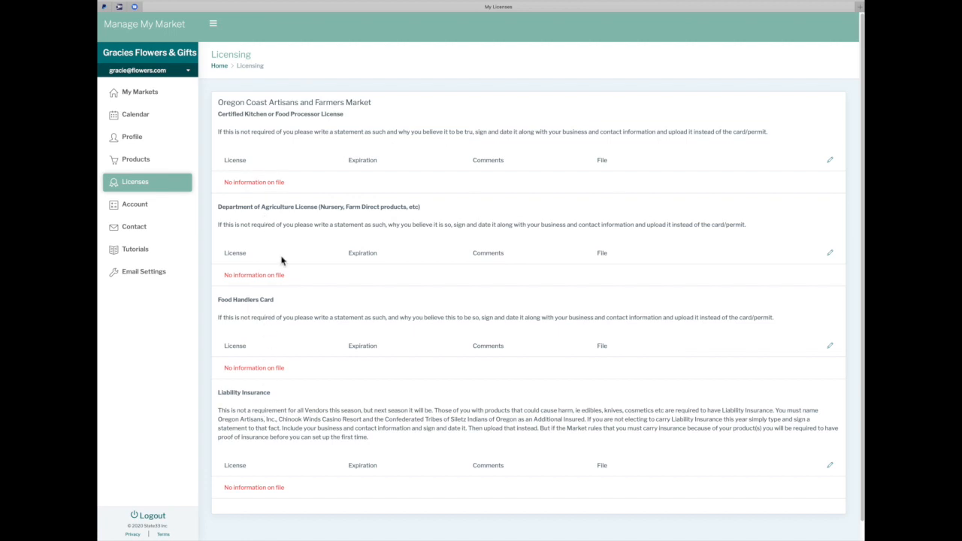
{"action": "scroll", "coordinate": [281, 250], "scroll_direction": "down", "scroll_amount": 1}
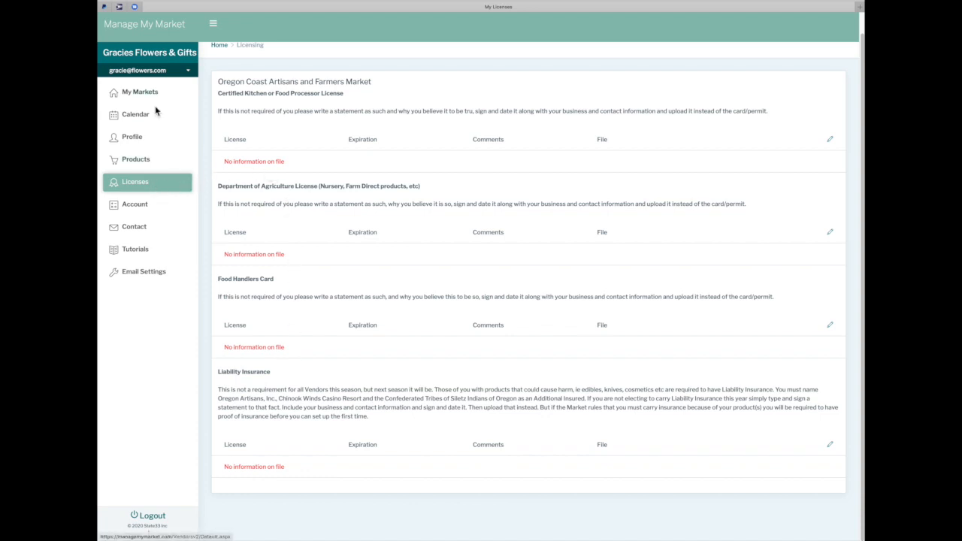
{"action": "left_click", "coordinate": [143, 207]}
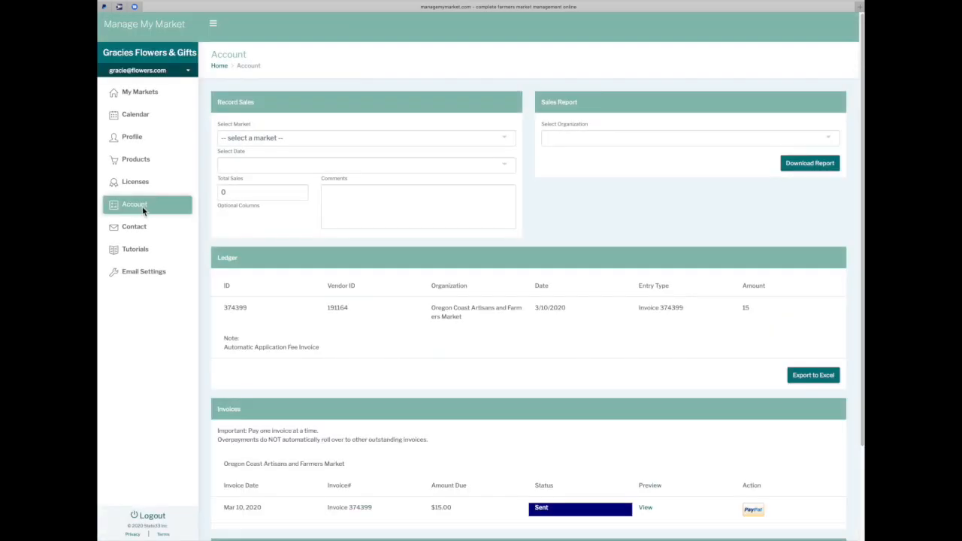
Review the ledger and open the $15.00 Oregon Coast application fee invoice
{"action": "scroll", "coordinate": [419, 192], "scroll_direction": "down", "scroll_amount": 1}
{"action": "scroll", "coordinate": [418, 192], "scroll_direction": "up", "scroll_amount": 1}
{"action": "scroll", "coordinate": [371, 196], "scroll_direction": "down", "scroll_amount": 2}
{"action": "scroll", "coordinate": [372, 196], "scroll_direction": "down", "scroll_amount": 2}
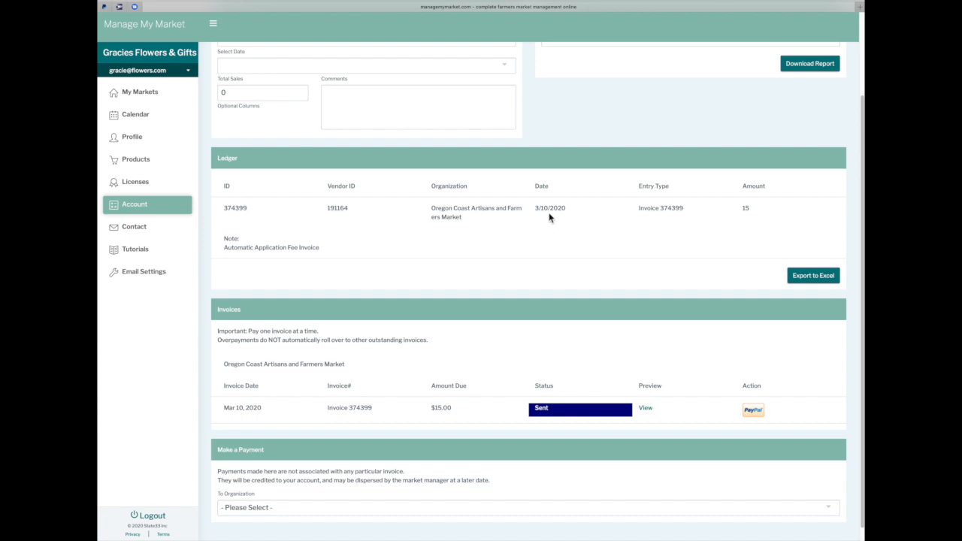
{"action": "scroll", "coordinate": [435, 370], "scroll_direction": "down", "scroll_amount": 1}
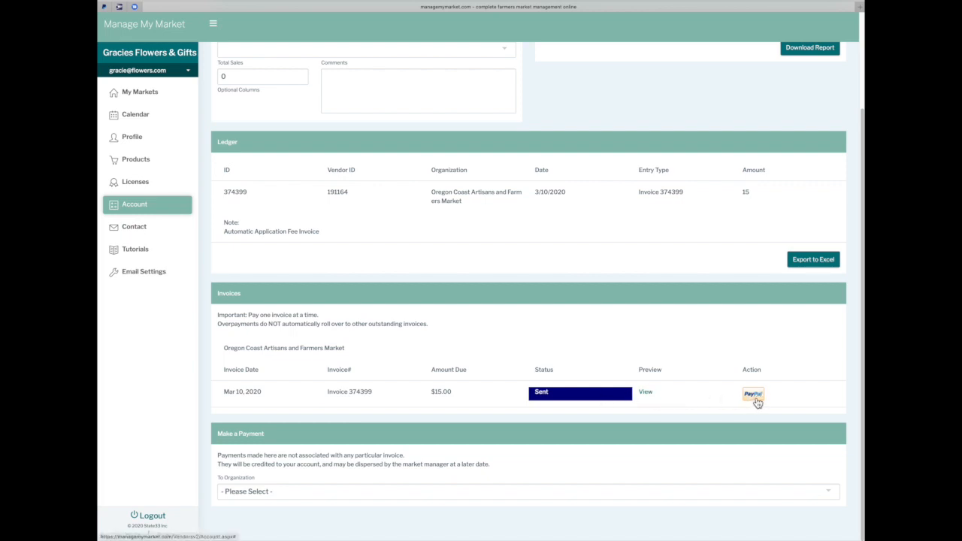
{"action": "left_click", "coordinate": [648, 394]}
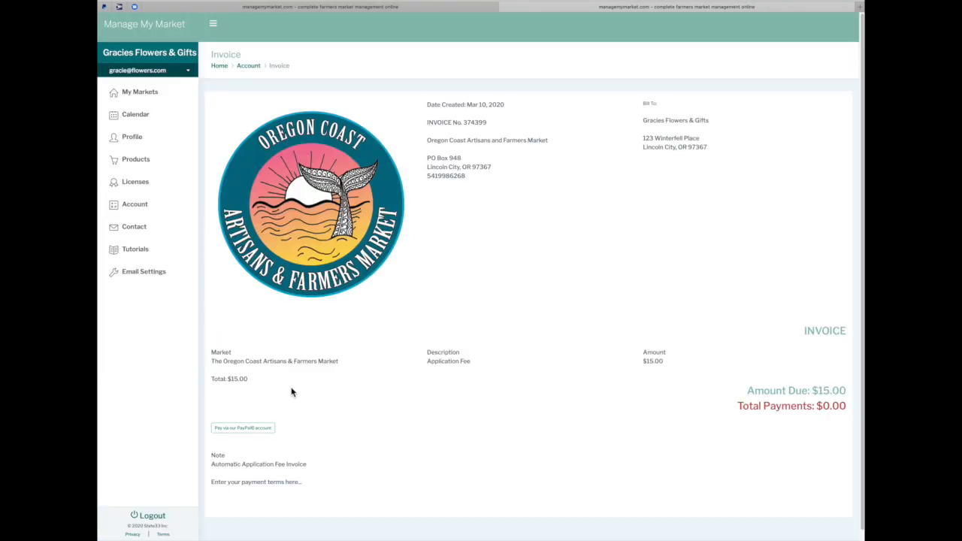
Scroll invoice 374399 for the $15.00 application fee to its payment options
{"action": "scroll", "coordinate": [292, 391], "scroll_direction": "down", "scroll_amount": 1}
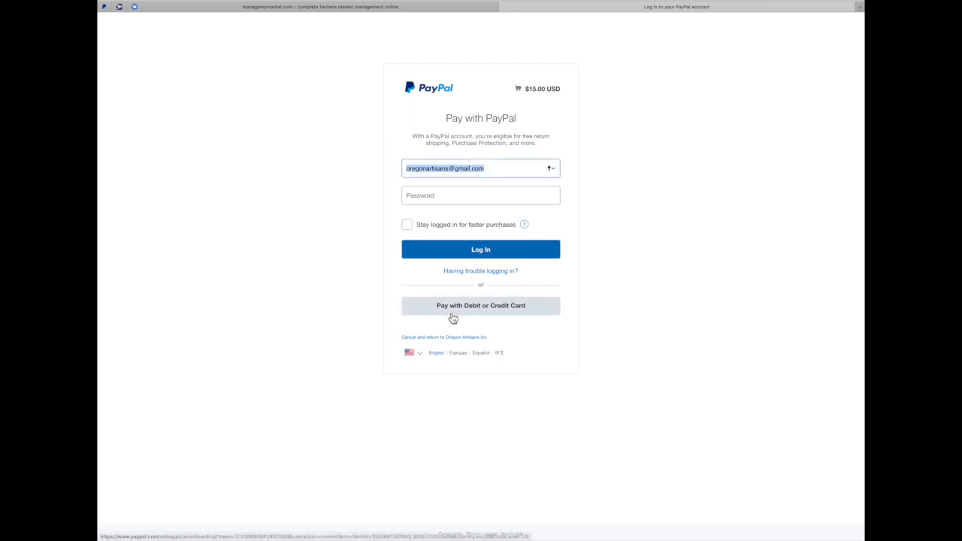
View PayPal's guest card checkout for the $15.00 fee, then close it
{"action": "left_click", "coordinate": [490, 310]}
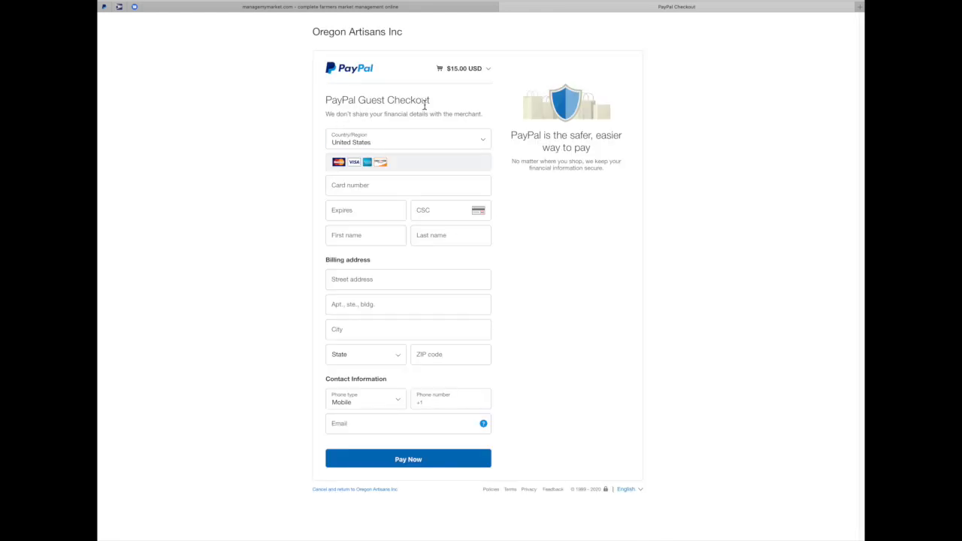
{"action": "left_click", "coordinate": [504, 8]}
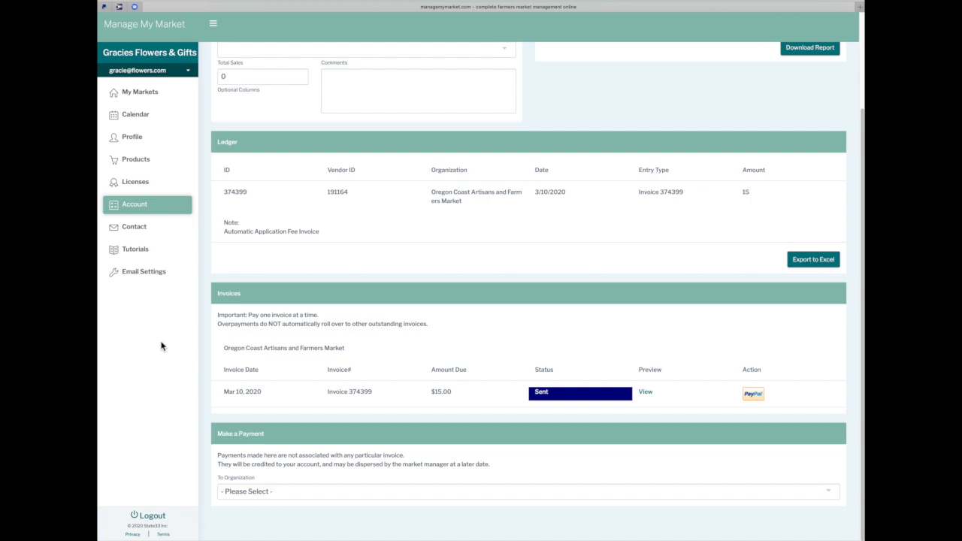
Check the Contact page for nearby markets, then return to the My Markets list
{"action": "left_click", "coordinate": [142, 228]}
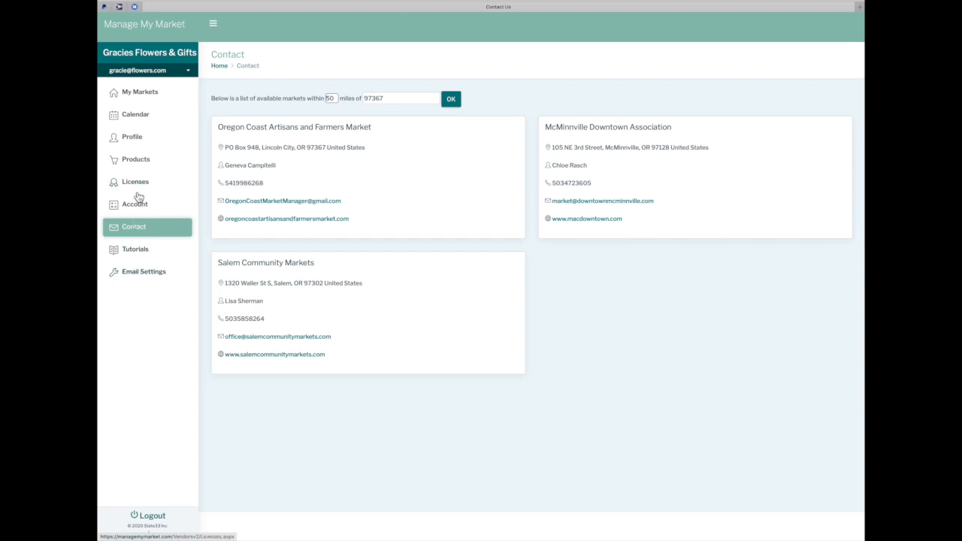
{"action": "left_click", "coordinate": [142, 96]}
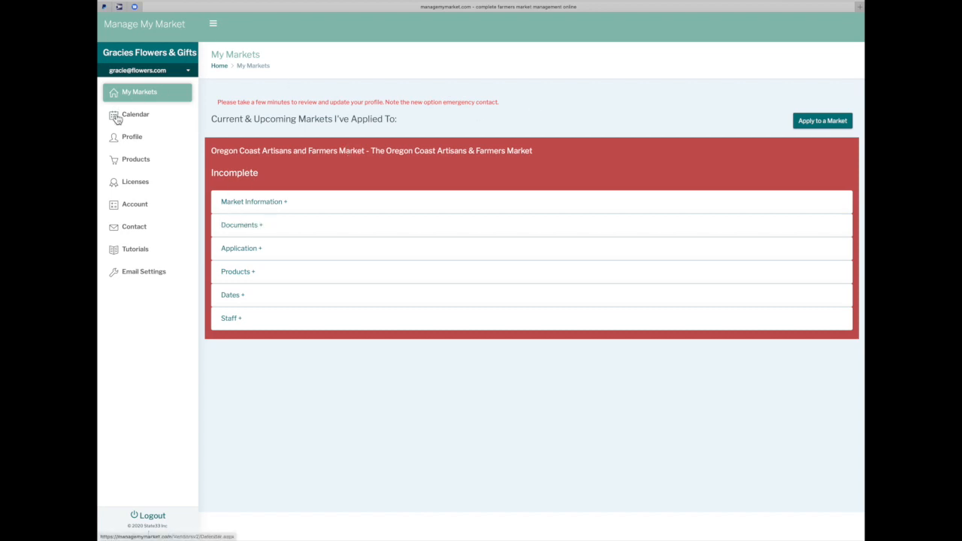
Expand the Oregon Coast market's Market Information section and scroll through its details and fees
{"action": "left_click", "coordinate": [148, 100]}
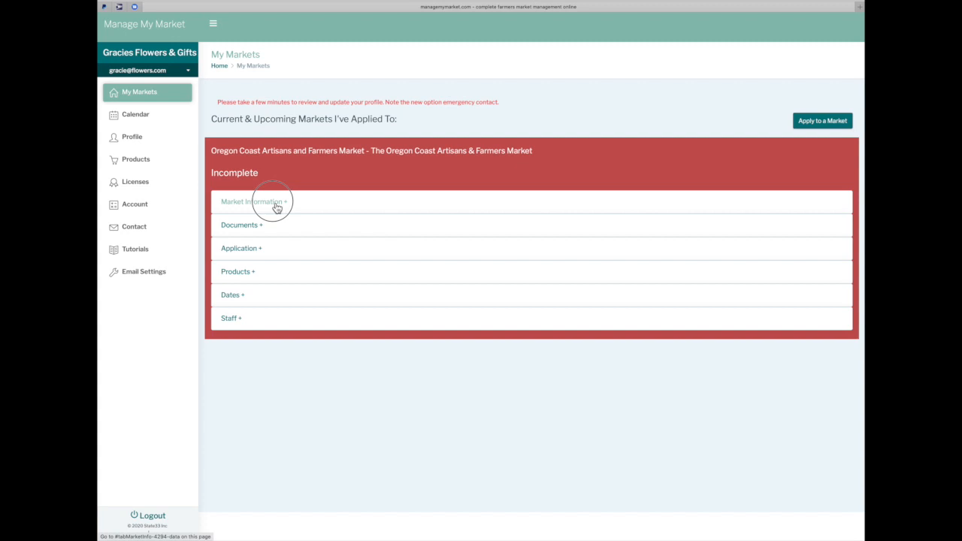
{"action": "left_click", "coordinate": [277, 205]}
{"action": "scroll", "coordinate": [291, 313], "scroll_direction": "down", "scroll_amount": 3}
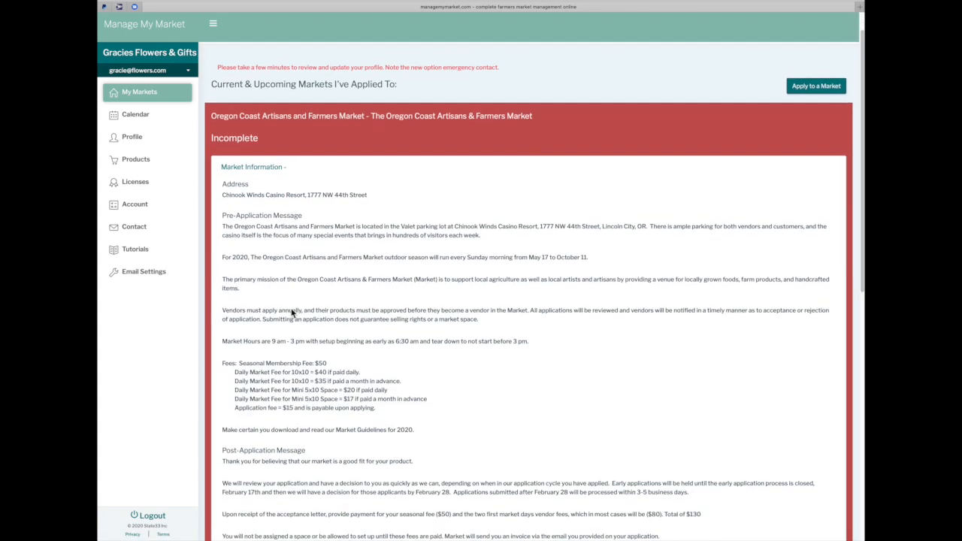
{"action": "scroll", "coordinate": [291, 313], "scroll_direction": "down", "scroll_amount": 4}
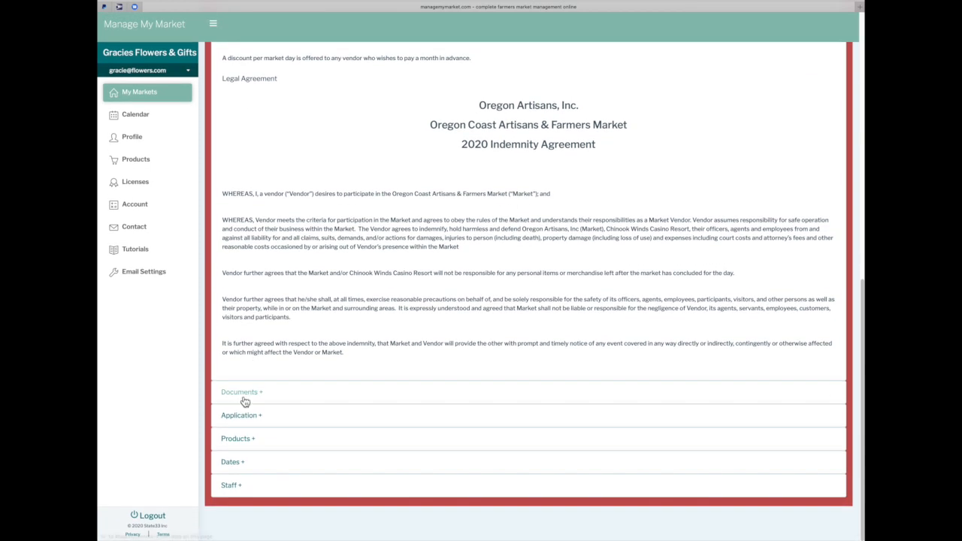
Expand the market's Documents and open the Parking for Vendors map PDF
{"action": "left_click", "coordinate": [241, 392]}
{"action": "scroll", "coordinate": [282, 413], "scroll_direction": "down", "scroll_amount": 2}
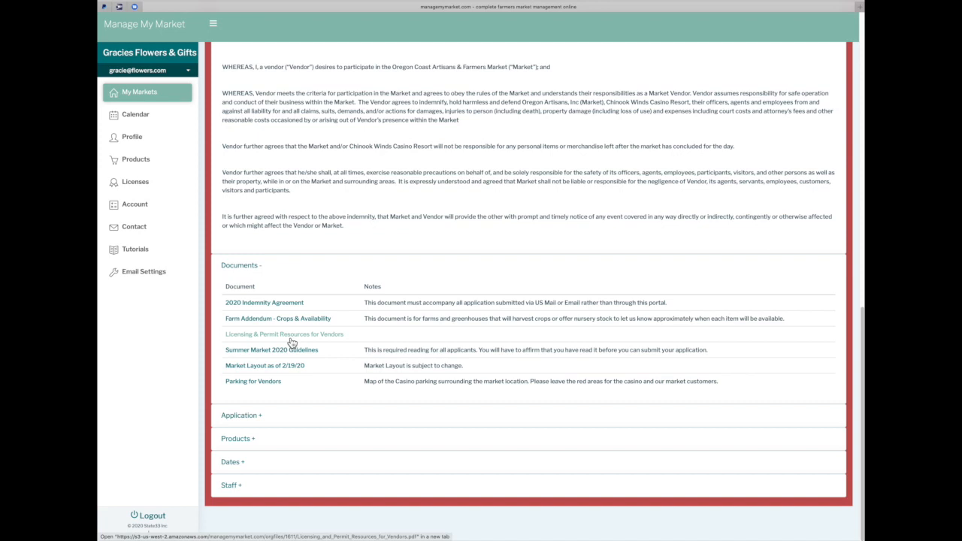
{"action": "left_click", "coordinate": [259, 387]}
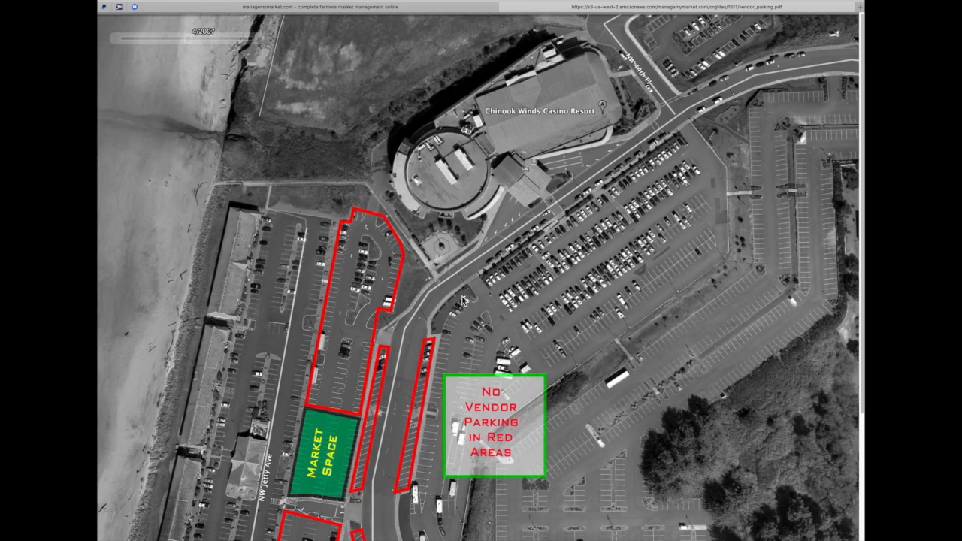
{"action": "scroll", "coordinate": [464, 301], "scroll_direction": "down", "scroll_amount": 1}
{"action": "scroll", "coordinate": [463, 301], "scroll_direction": "down", "scroll_amount": 4}
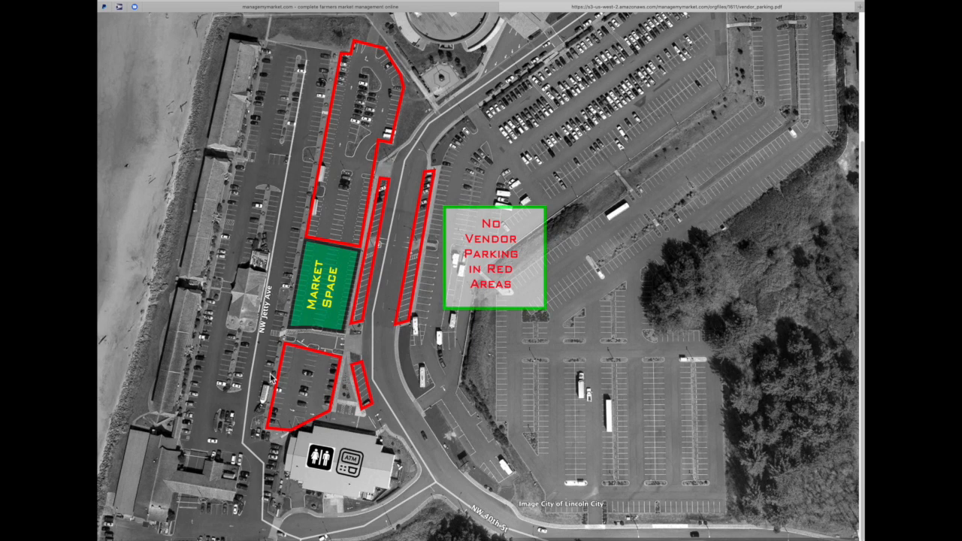
{"action": "scroll", "coordinate": [268, 379], "scroll_direction": "down", "scroll_amount": 1}
Close the parking map and review the Application and Products sections
{"action": "left_click", "coordinate": [507, 7]}
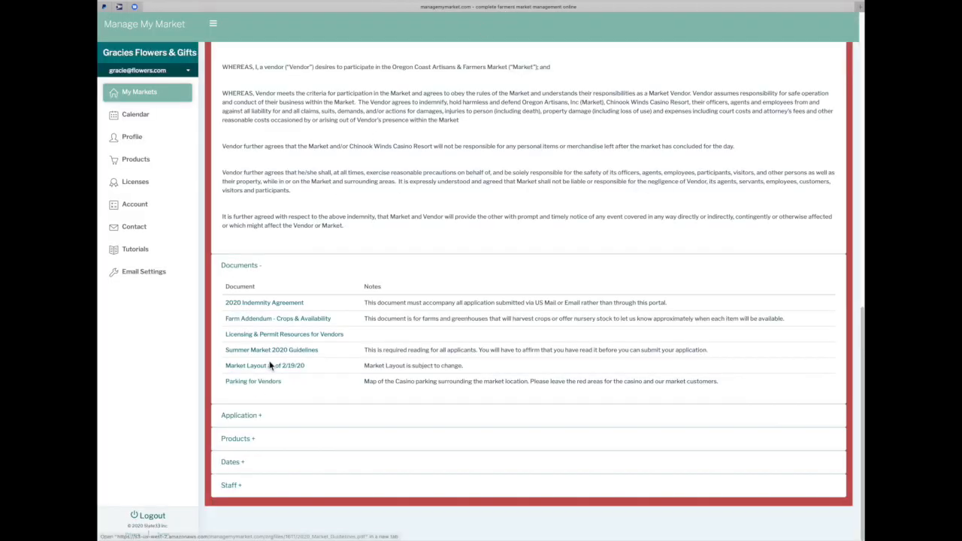
{"action": "left_click", "coordinate": [240, 419]}
{"action": "scroll", "coordinate": [238, 419], "scroll_direction": "down", "scroll_amount": 4}
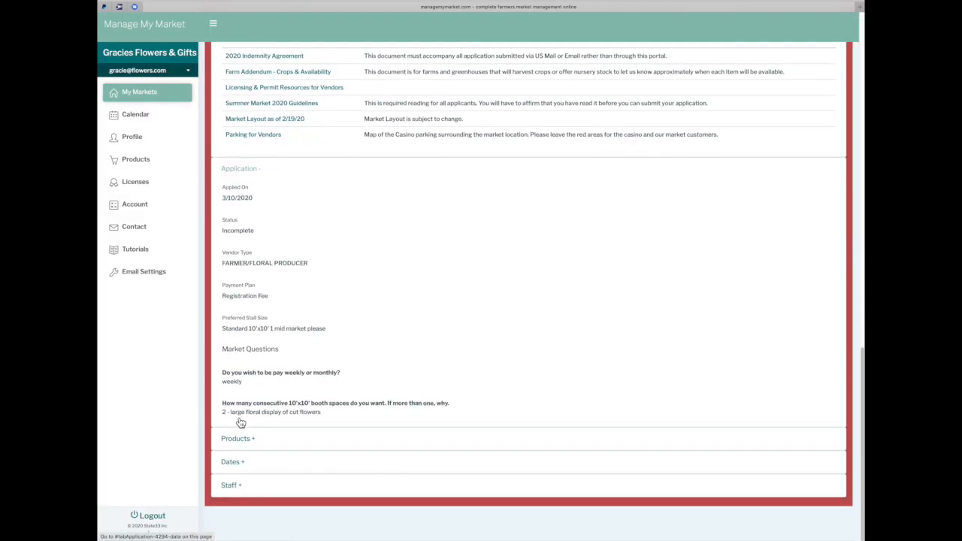
{"action": "left_click", "coordinate": [239, 439]}
{"action": "scroll", "coordinate": [241, 445], "scroll_direction": "down", "scroll_amount": 1}
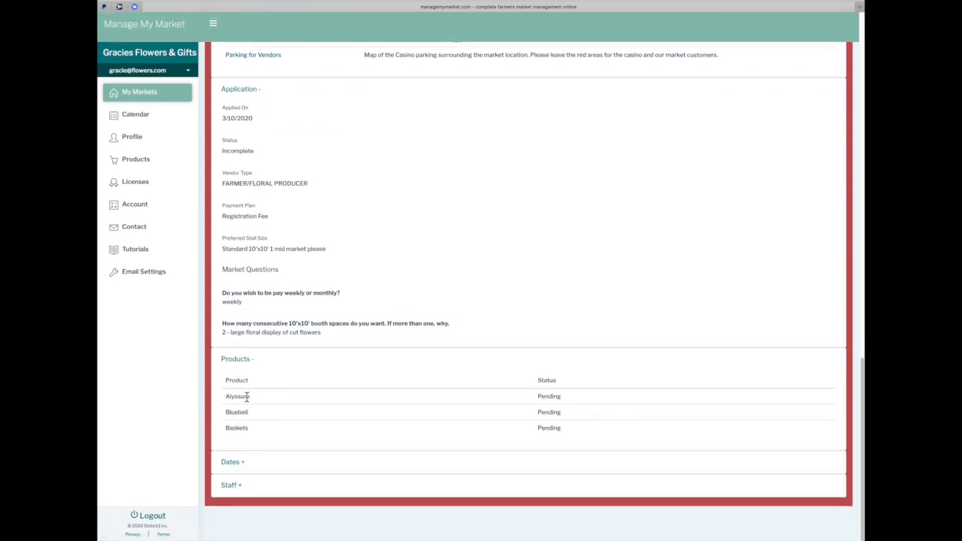
Expand the Dates section and scroll through the requested market dates
{"action": "left_click", "coordinate": [235, 462]}
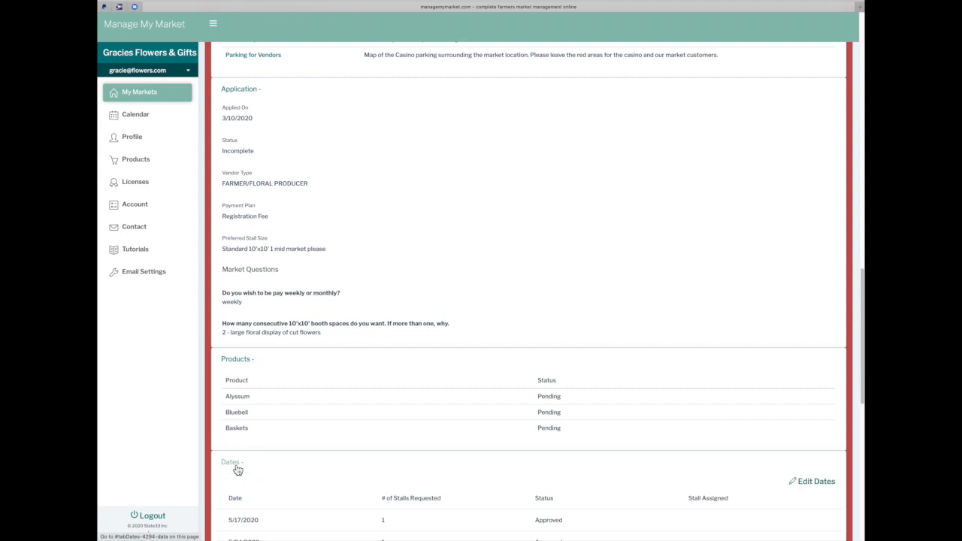
{"action": "scroll", "coordinate": [259, 468], "scroll_direction": "down", "scroll_amount": 4}
{"action": "scroll", "coordinate": [258, 469], "scroll_direction": "down", "scroll_amount": 3}
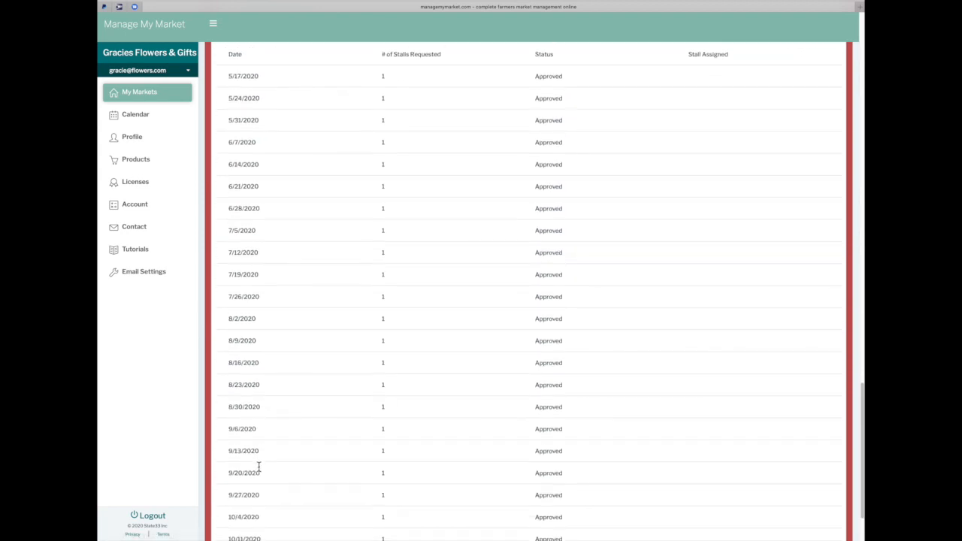
{"action": "scroll", "coordinate": [258, 466], "scroll_direction": "up", "scroll_amount": 2}
{"action": "scroll", "coordinate": [258, 466], "scroll_direction": "down", "scroll_amount": 1}
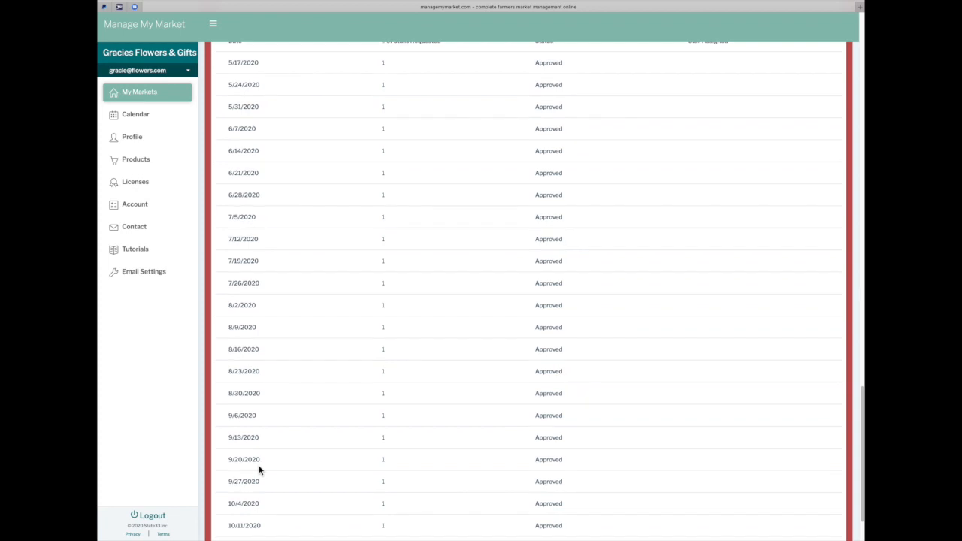
{"action": "scroll", "coordinate": [258, 470], "scroll_direction": "down", "scroll_amount": 1}
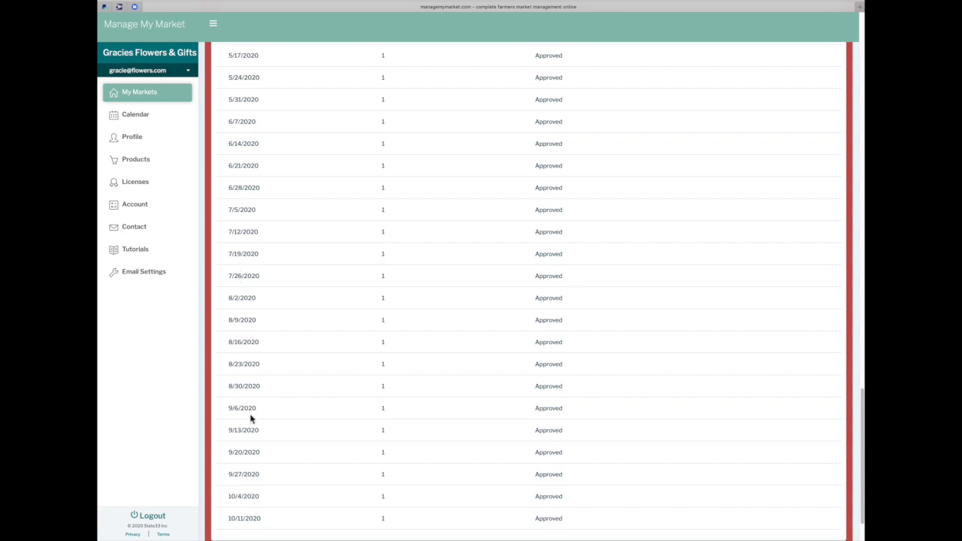
{"action": "scroll", "coordinate": [251, 419], "scroll_direction": "down", "scroll_amount": 3}
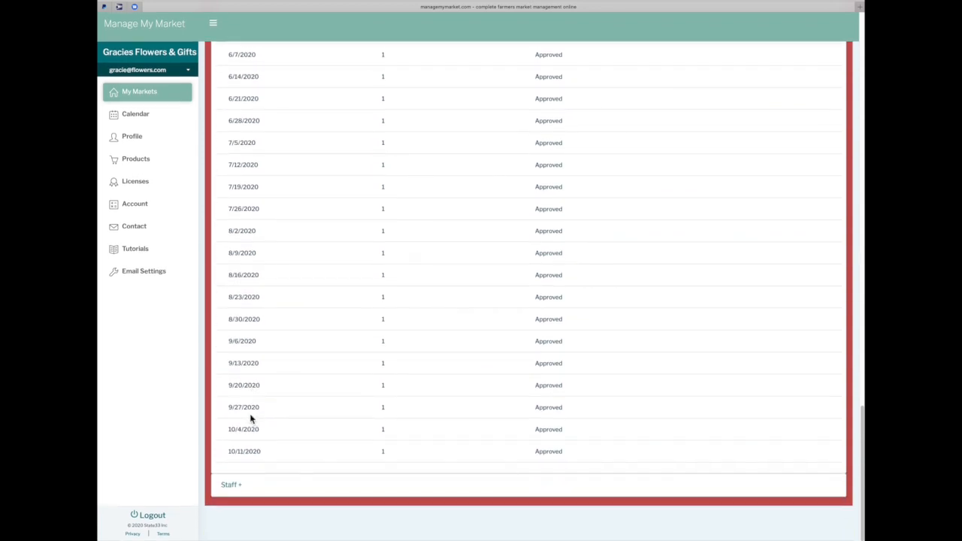
Untick one staff member under Staff, then go to Vendor Tips / Tutorials
{"action": "left_click", "coordinate": [233, 488]}
{"action": "scroll", "coordinate": [236, 493], "scroll_direction": "down", "scroll_amount": 3}
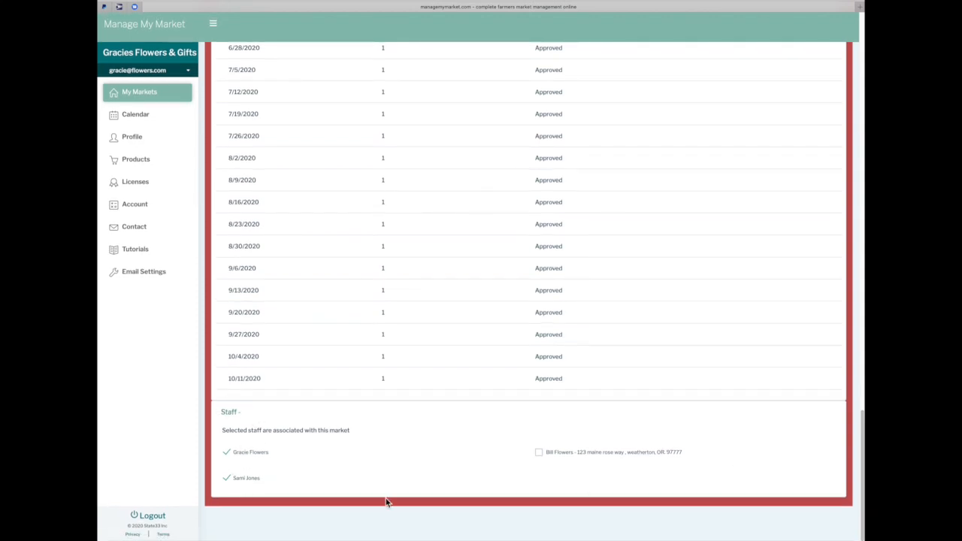
{"action": "left_click", "coordinate": [226, 481]}
{"action": "left_click", "coordinate": [147, 252]}
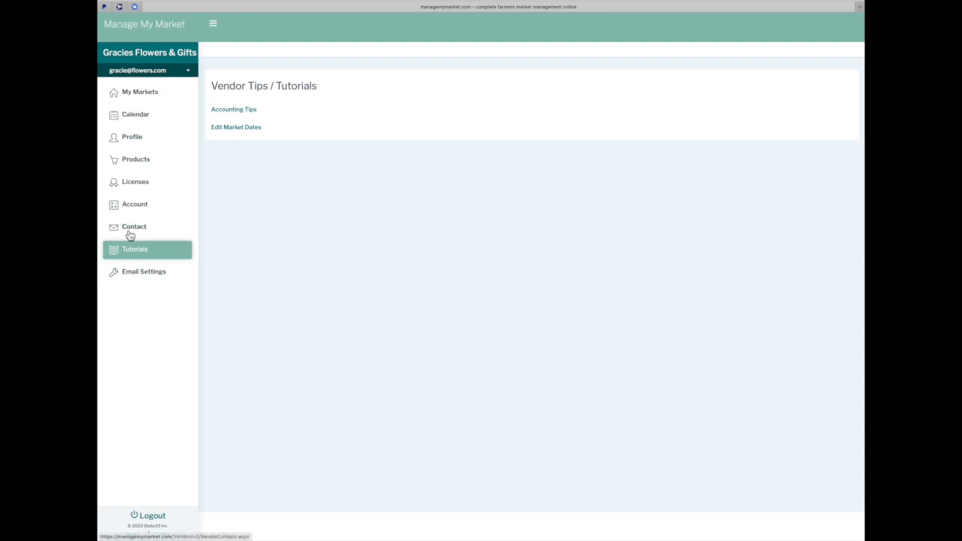
Show Email Settings, confirming no Accounting, Vendors or Bulk Emailer emails are opted out
{"action": "left_click", "coordinate": [135, 278]}
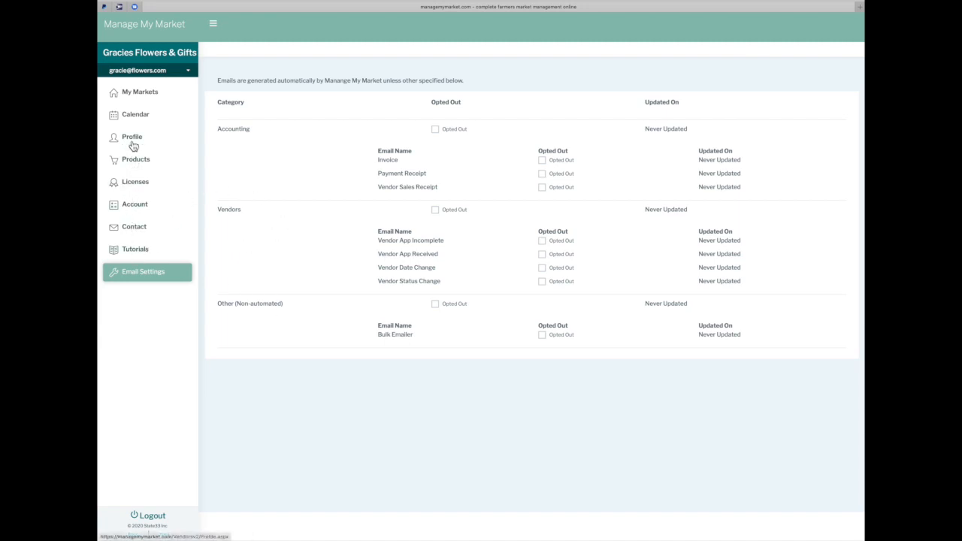
Go back to My Markets and scroll through the application list
{"action": "left_click", "coordinate": [134, 93]}
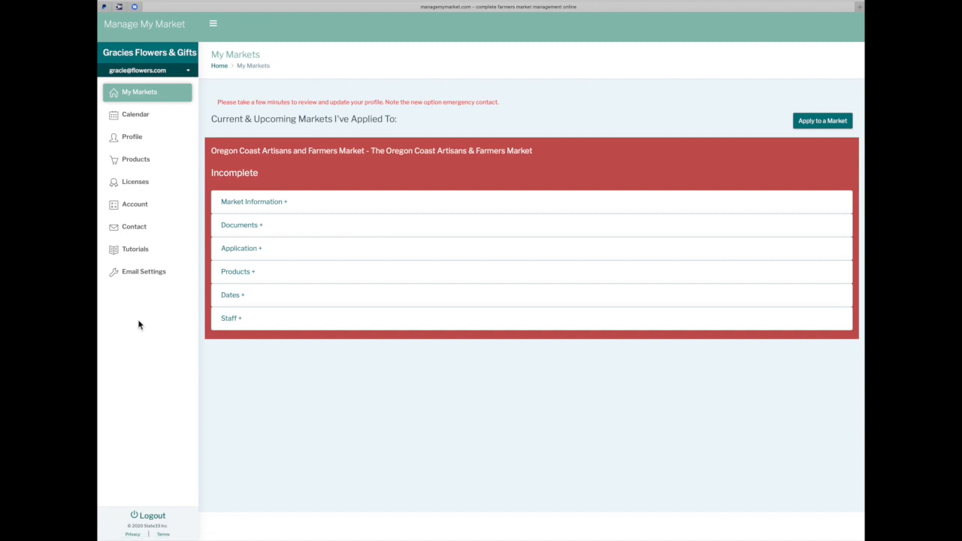
{"action": "scroll", "coordinate": [243, 449], "scroll_direction": "down", "scroll_amount": 1}
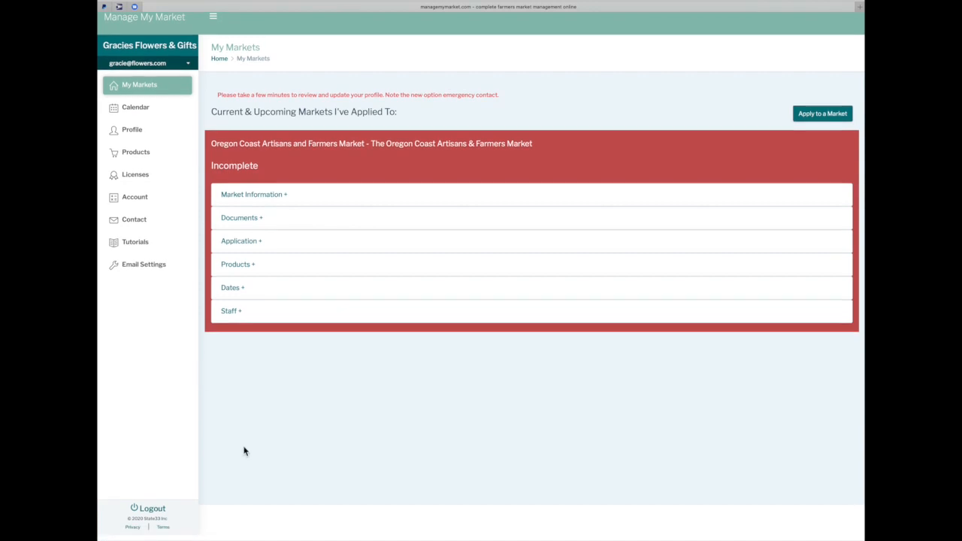
{"action": "scroll", "coordinate": [243, 448], "scroll_direction": "up", "scroll_amount": 1}
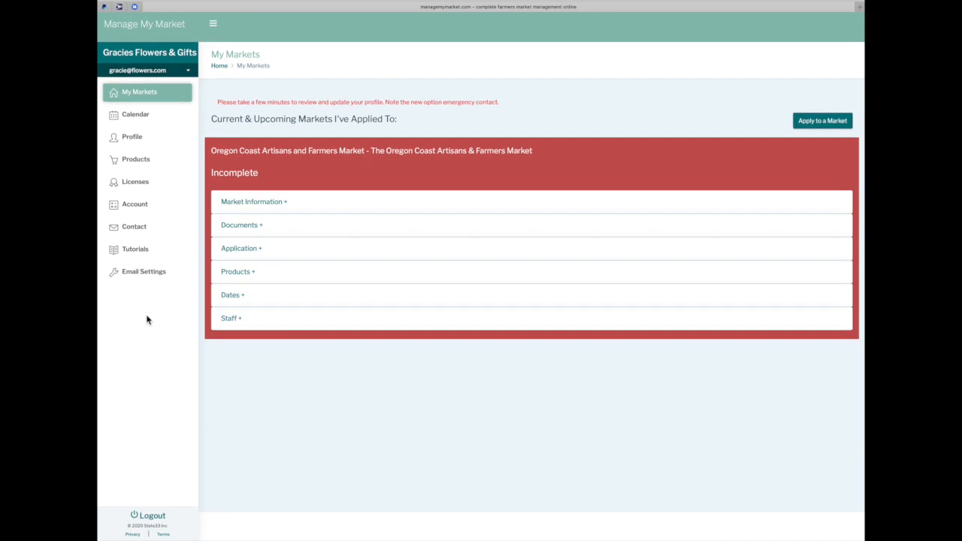
Show Vendor Tips / Tutorials, then collapse and re-expand the sidebar navigation
{"action": "left_click", "coordinate": [138, 249]}
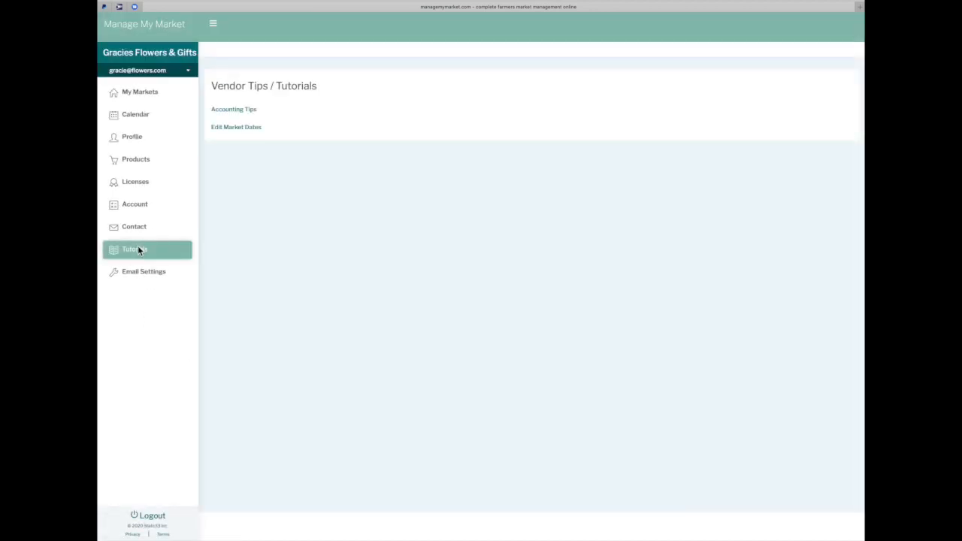
{"action": "left_click", "coordinate": [213, 25]}
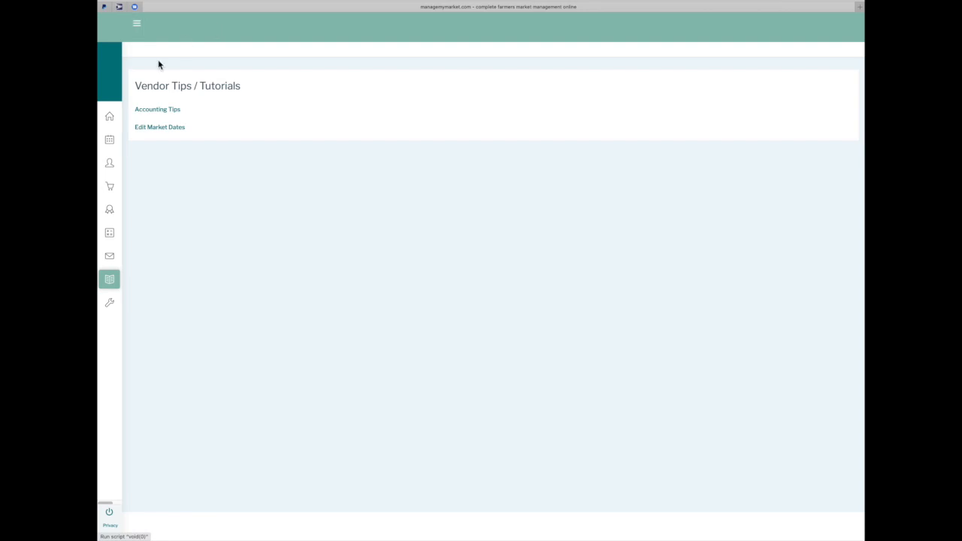
{"action": "left_click", "coordinate": [138, 25]}
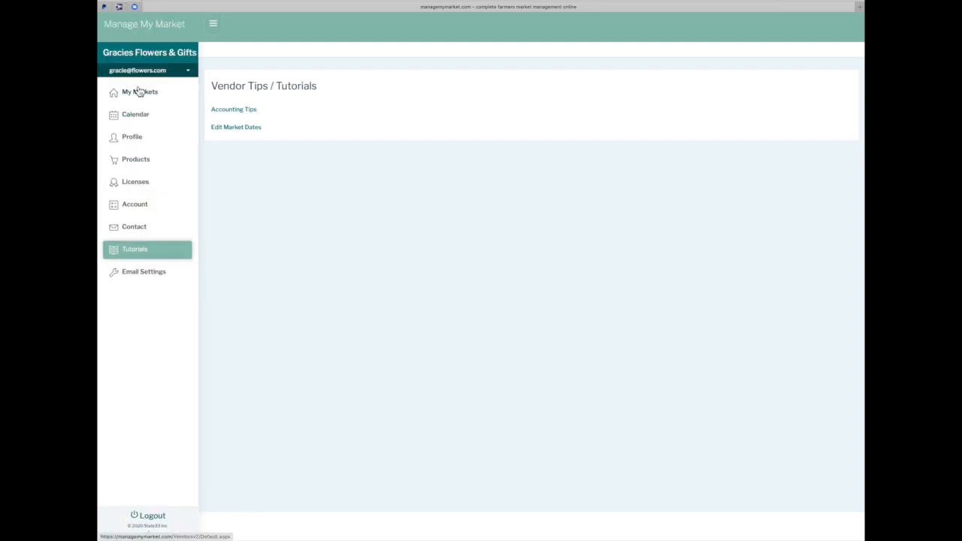